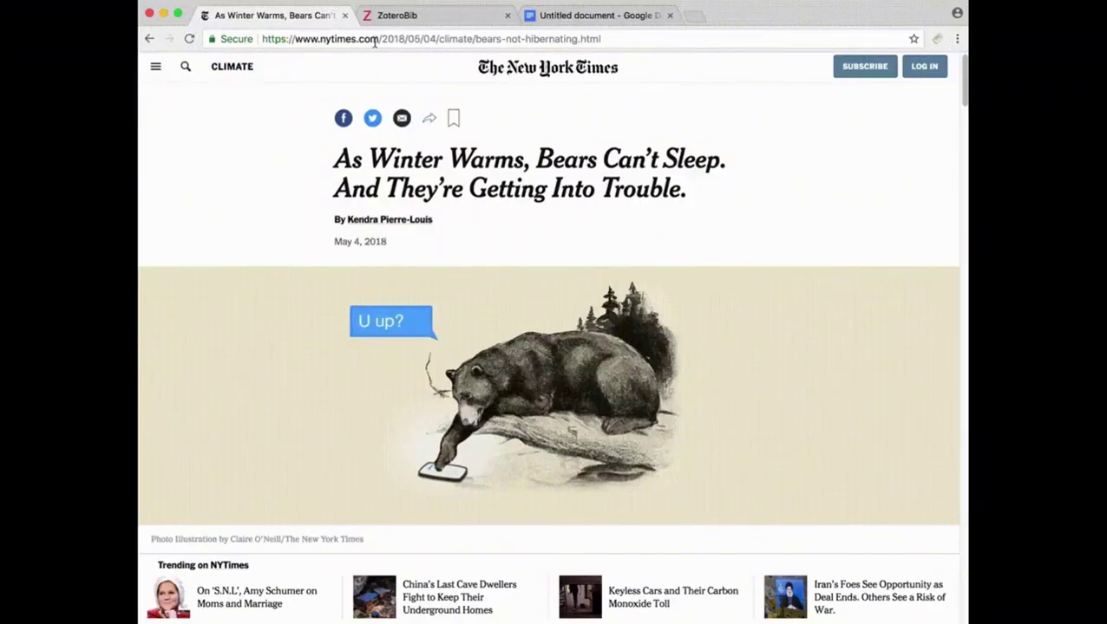
- Copy the New York Times bear article's web address and cite it in the ZoteroBib bibliography
{"action": "left_click", "coordinate": [375, 39]}
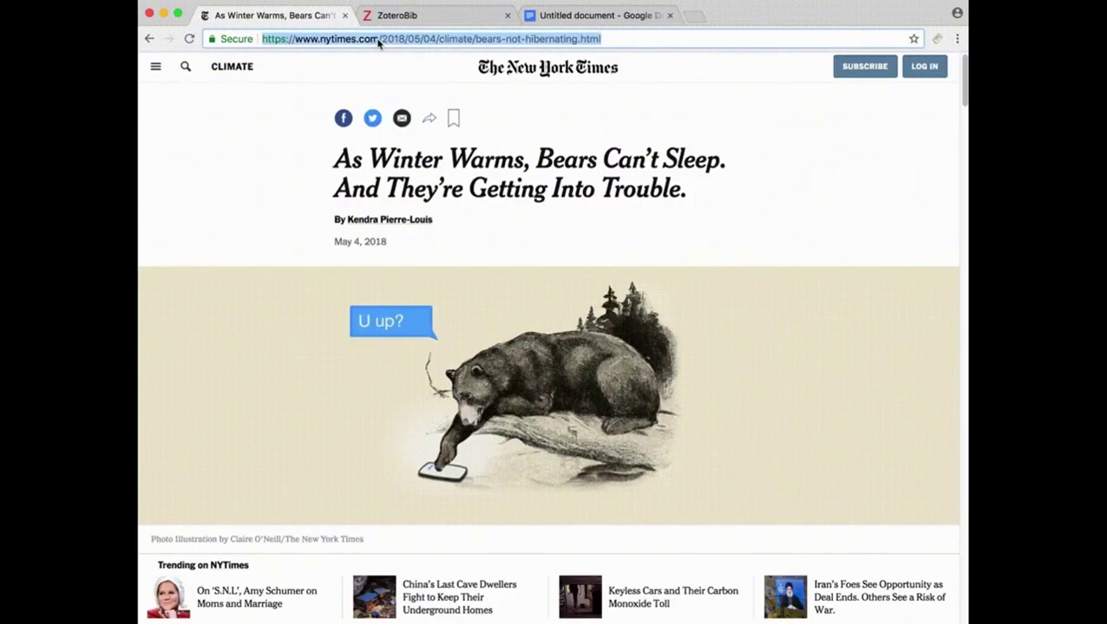
{"action": "right_click", "coordinate": [375, 39]}
{"action": "left_click", "coordinate": [404, 57]}
{"action": "left_click", "coordinate": [431, 17]}
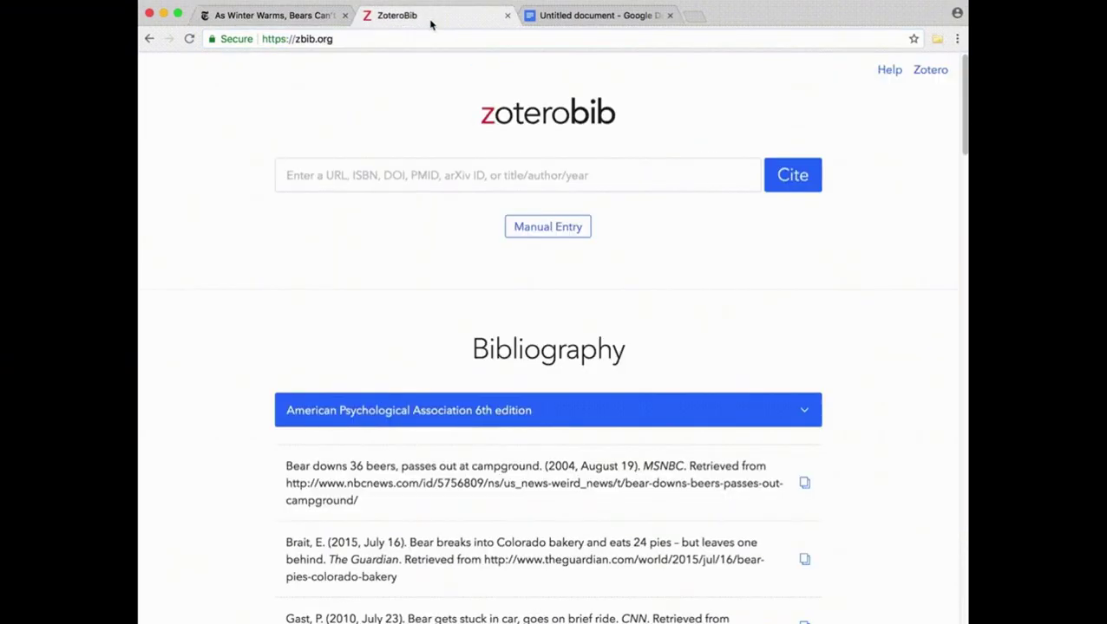
{"action": "left_click", "coordinate": [394, 165]}
{"action": "key", "text": "super+v"}
{"action": "left_click", "coordinate": [786, 175]}
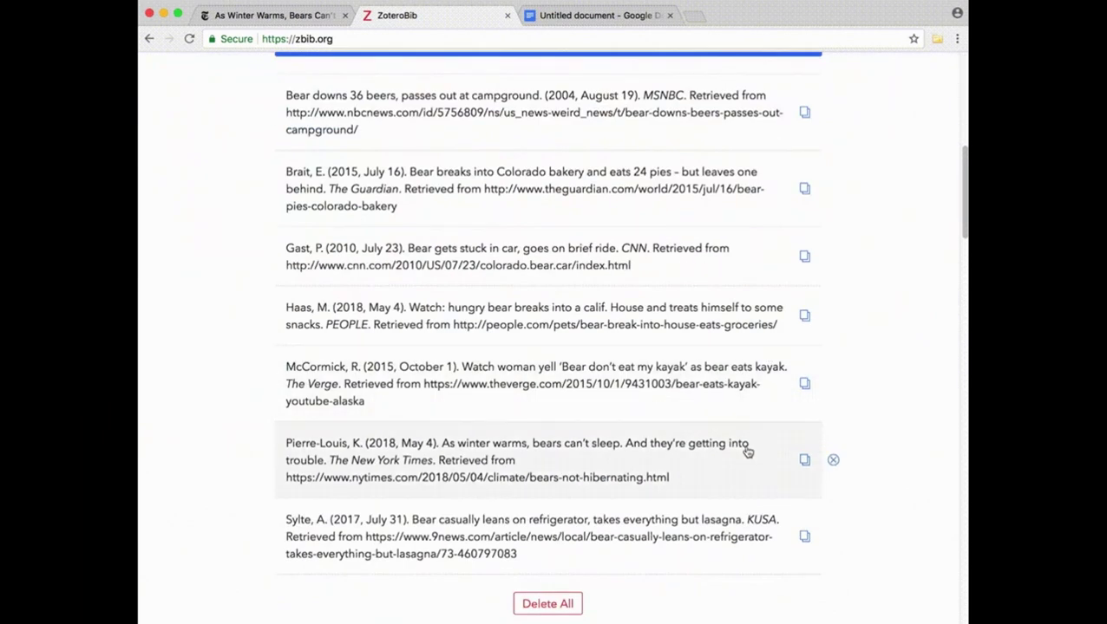
- Copy the complete ZoteroBib bibliography to the clipboard and paste it into the untitled Google Docs document
{"action": "scroll", "coordinate": [747, 451], "scroll_direction": "down", "scroll_amount": 6}
{"action": "left_click", "coordinate": [573, 260]}
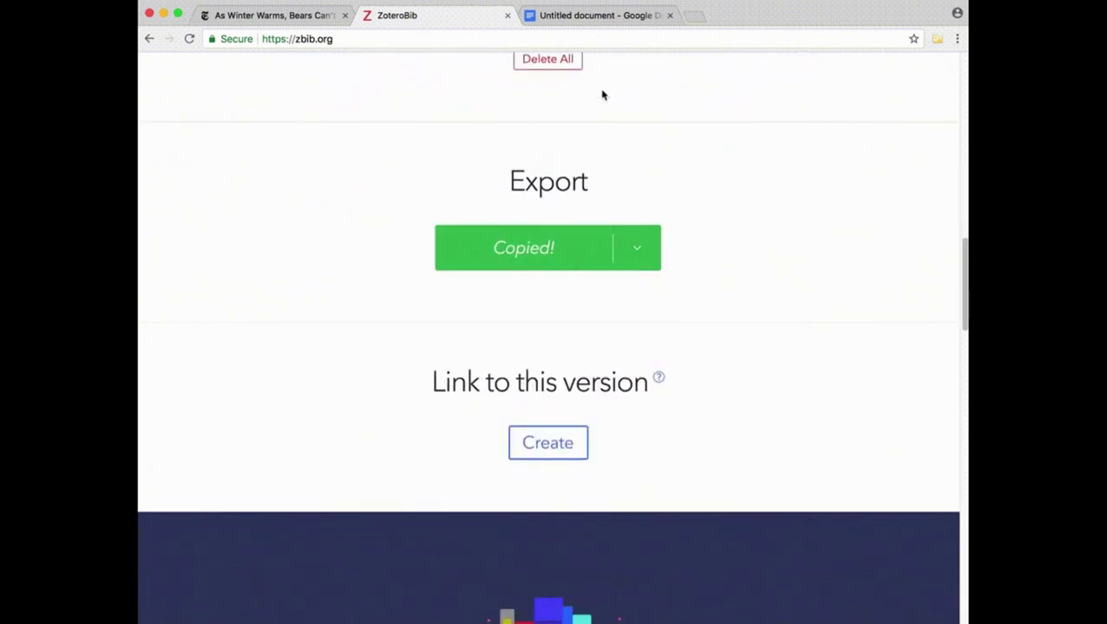
{"action": "left_click", "coordinate": [599, 15]}
{"action": "key", "text": "super+v"}
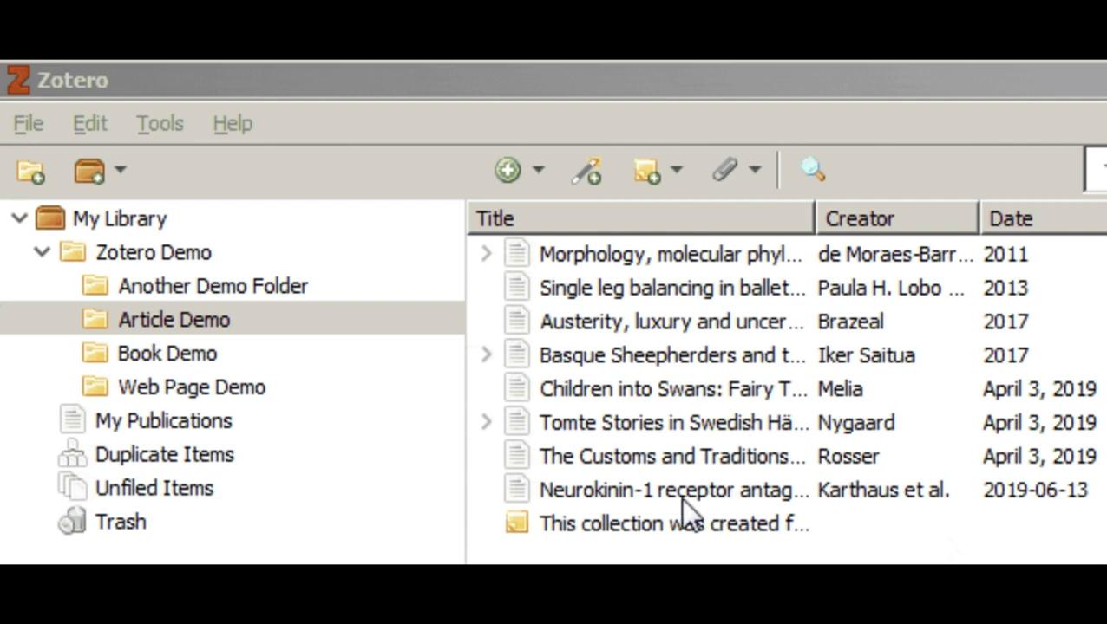
- In Zotero, add the Neurokinin-1 receptor article to the Another Demo Folder collection and open that collection
{"action": "left_click_drag", "start_coordinate": [680, 498], "coordinate": [176, 283]}
{"action": "left_click", "coordinate": [174, 290]}
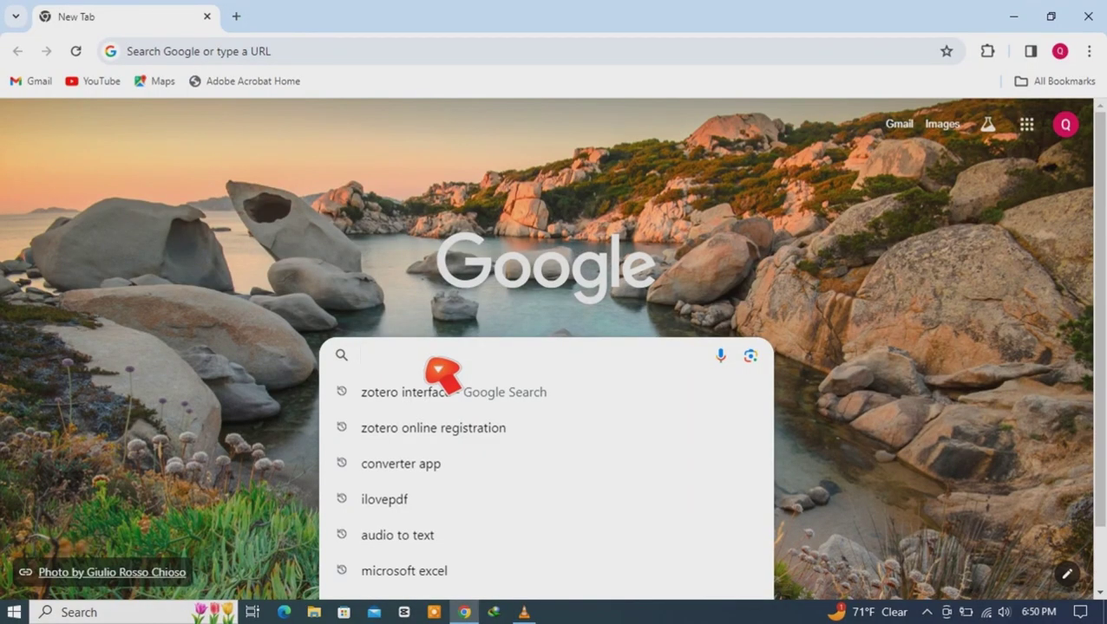
{"action": "type", "text": "www.zoter"}
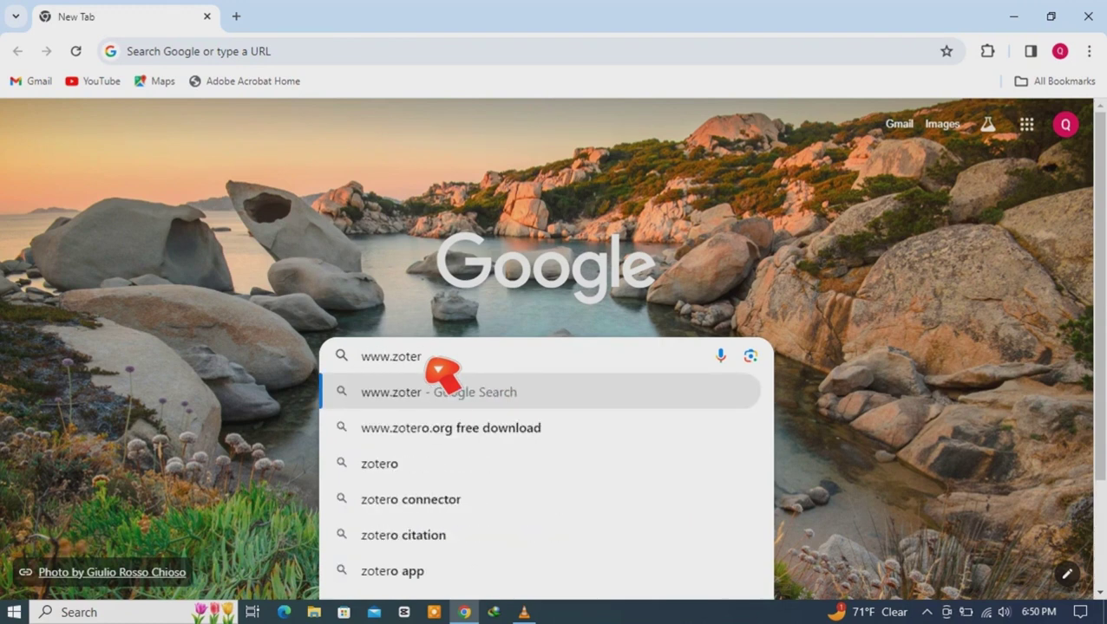
{"action": "type", "text": "o.org"}
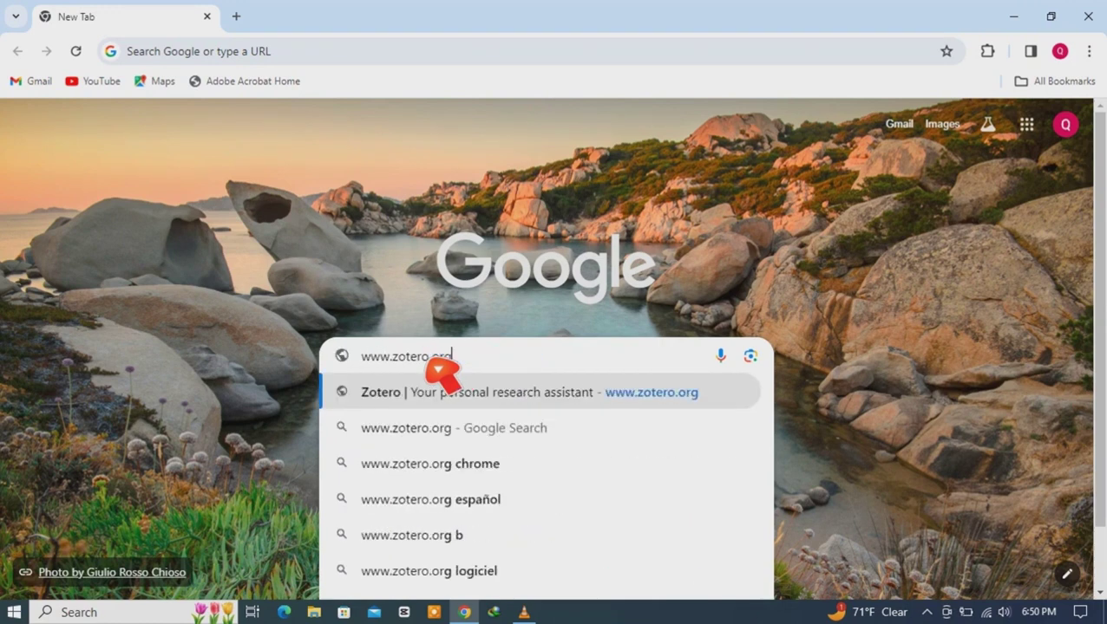
{"action": "key", "text": "Return"}
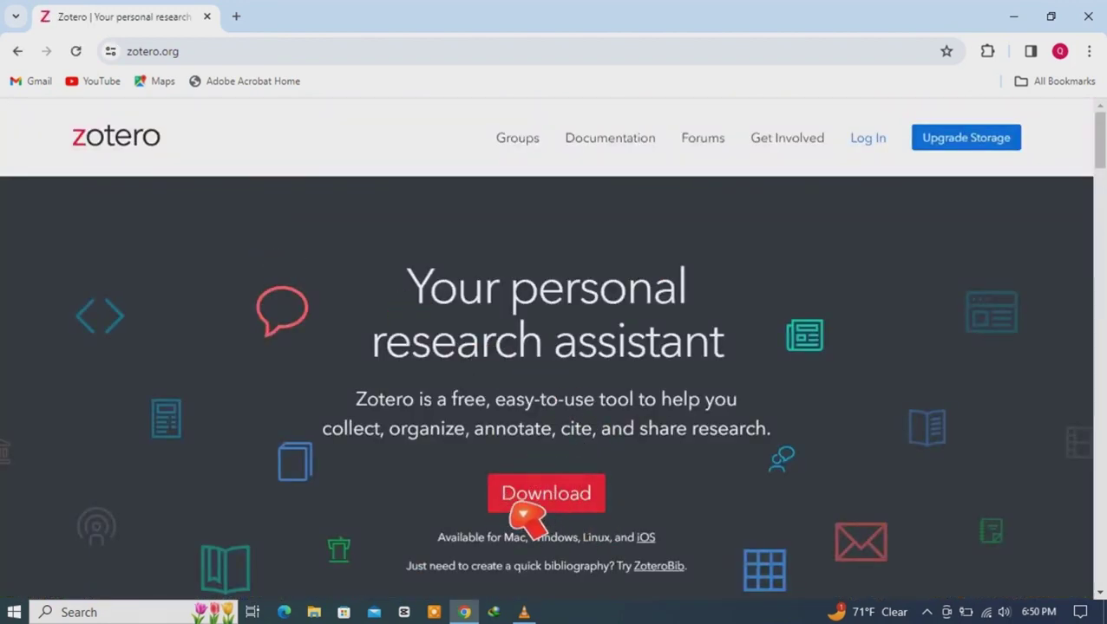
- Download the Zotero 6 for Windows installer from the Zotero downloads page
{"action": "left_click", "coordinate": [573, 511]}
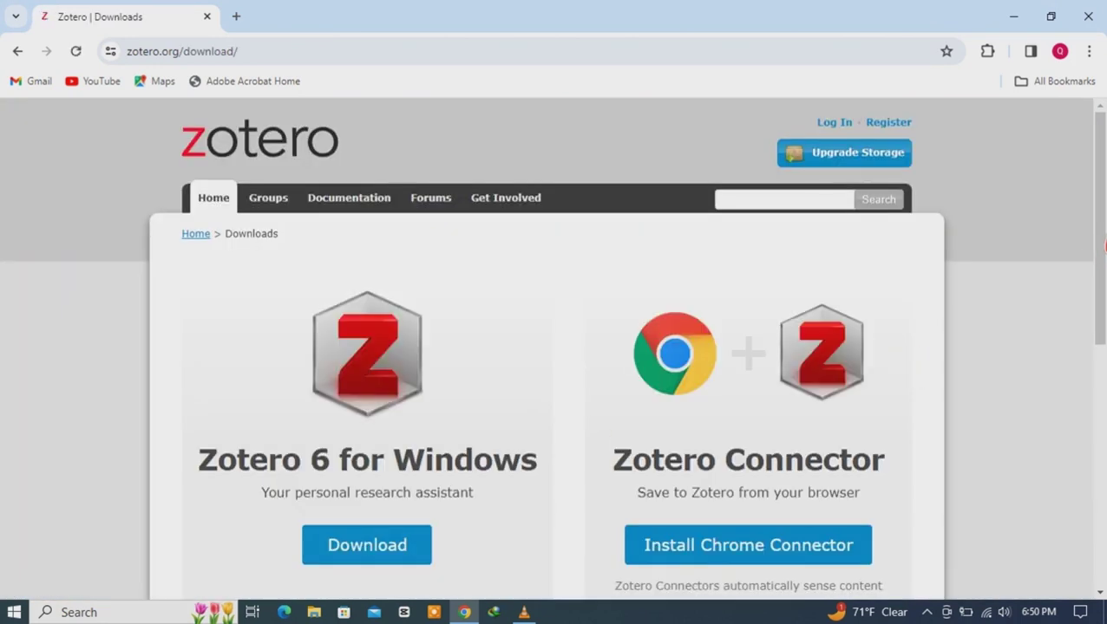
{"action": "left_click_drag", "start_coordinate": [1104, 241], "coordinate": [1104, 345]}
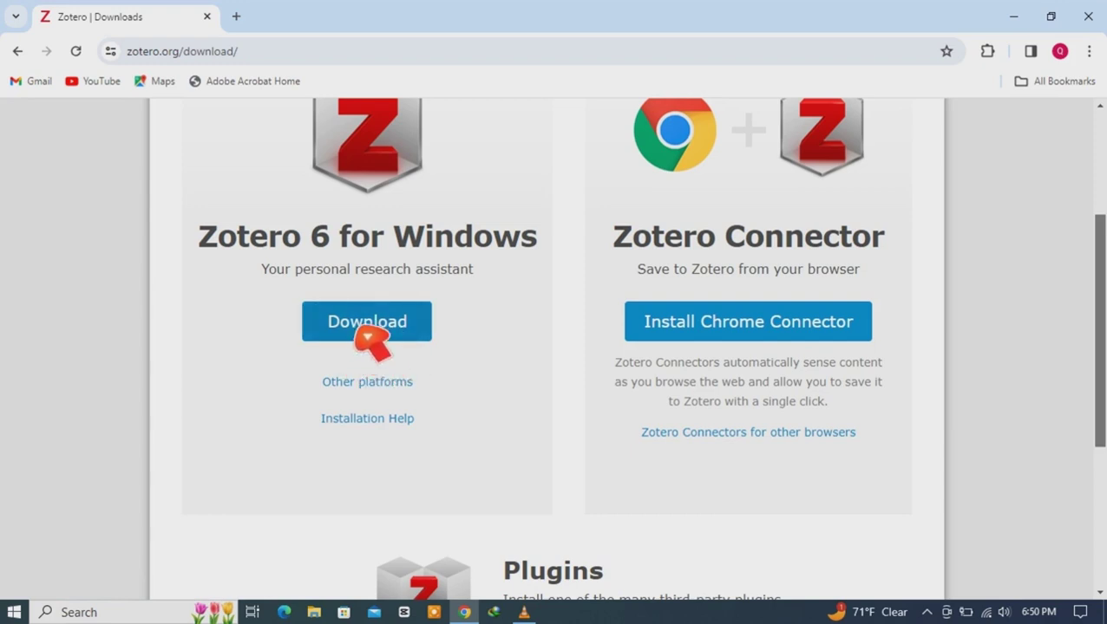
{"action": "left_click", "coordinate": [370, 333]}
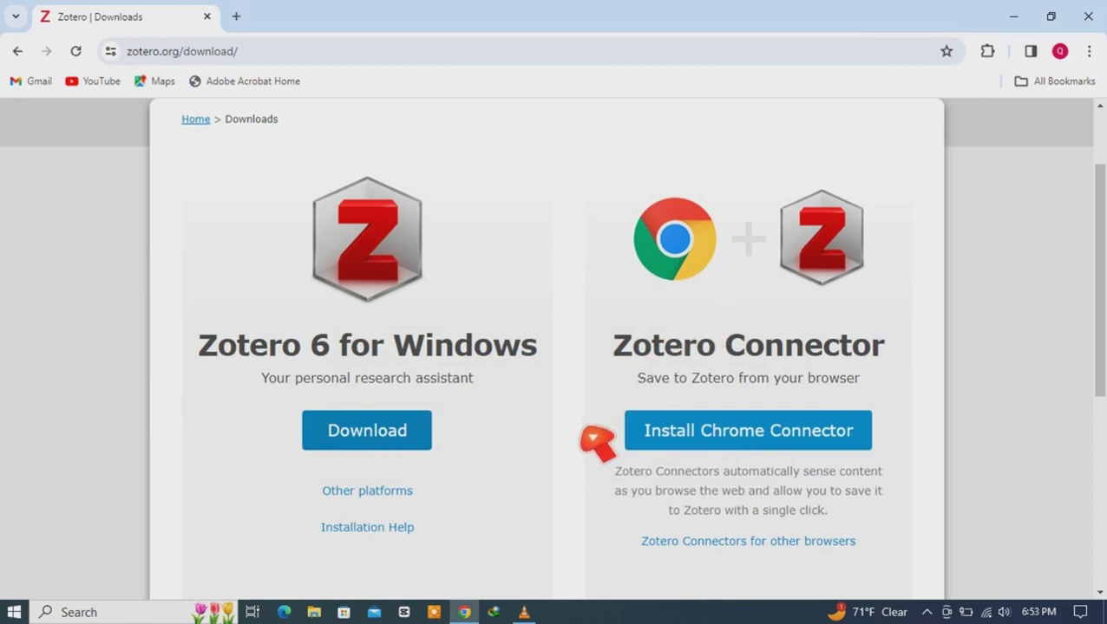
- Switch to Internet Download Manager, open the folder containing Zotero-6.0.36_setup_2.exe, and minimize the download manager
{"action": "left_click", "coordinate": [498, 612]}
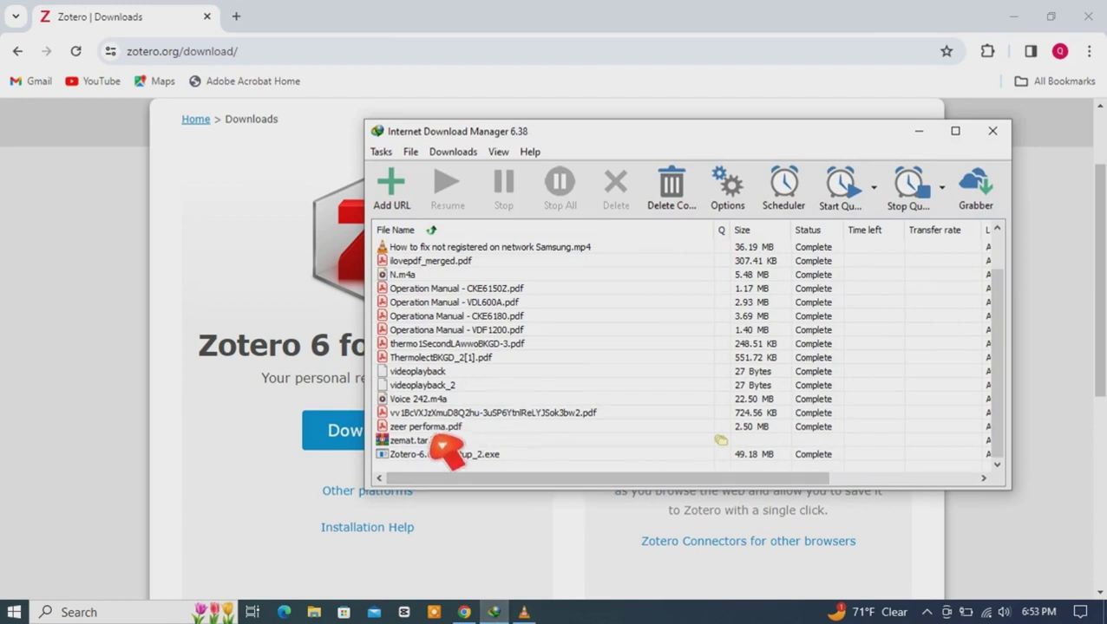
{"action": "left_click", "coordinate": [443, 456]}
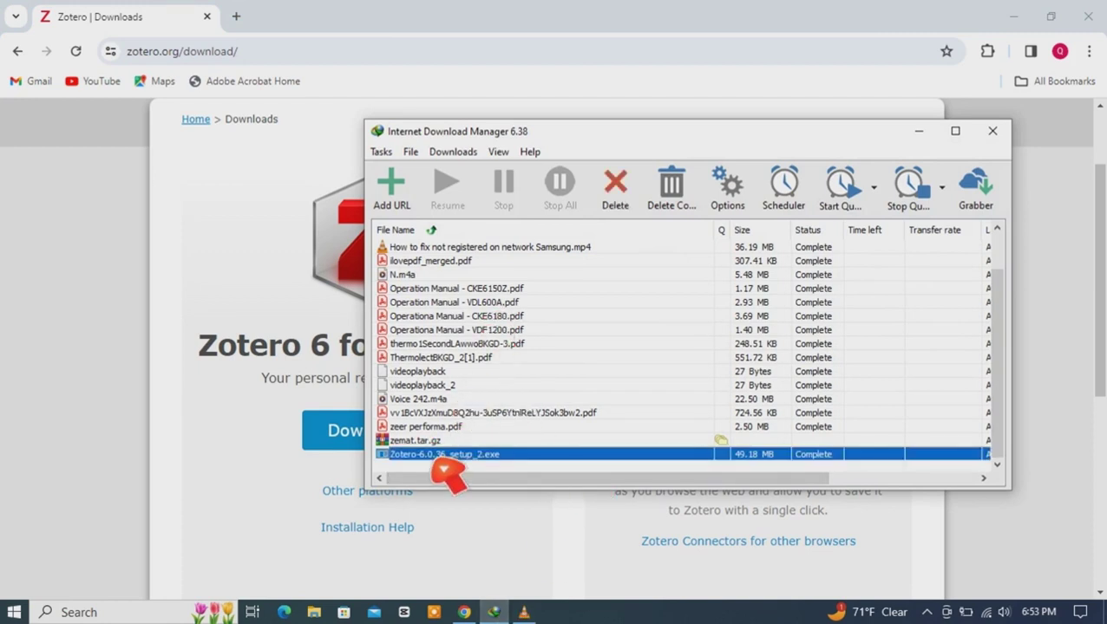
{"action": "right_click", "coordinate": [444, 456]}
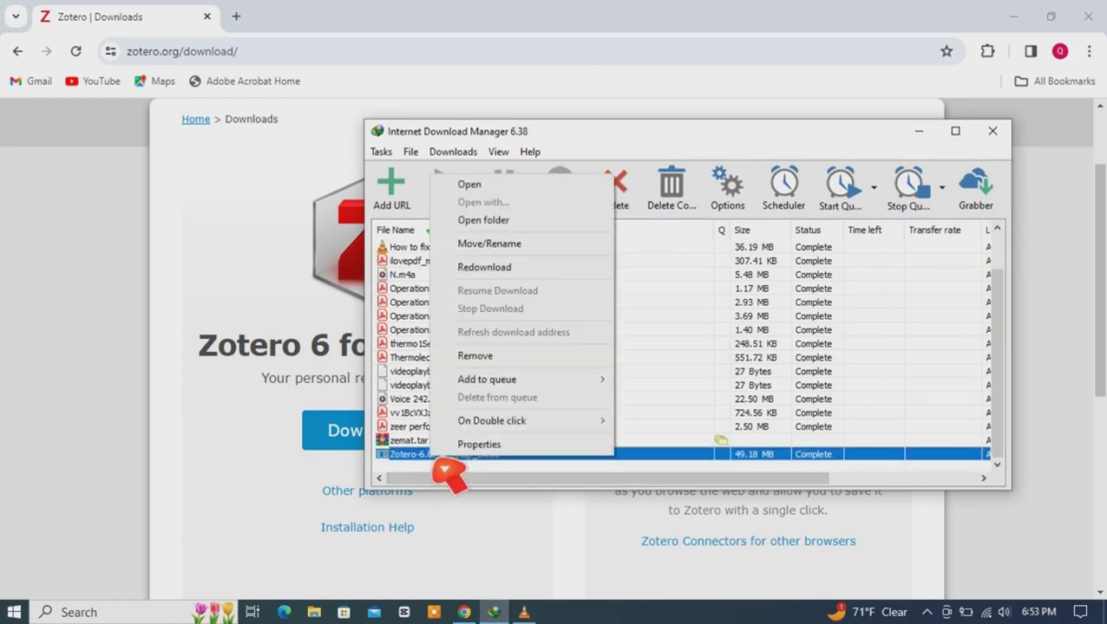
{"action": "left_click", "coordinate": [517, 220]}
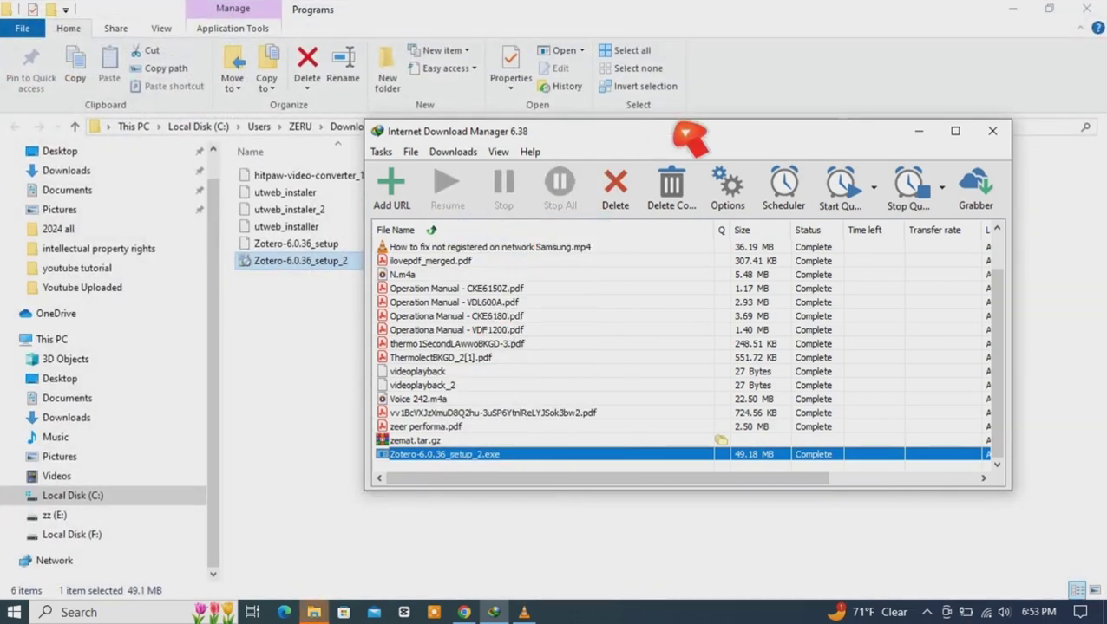
{"action": "left_click", "coordinate": [922, 131]}
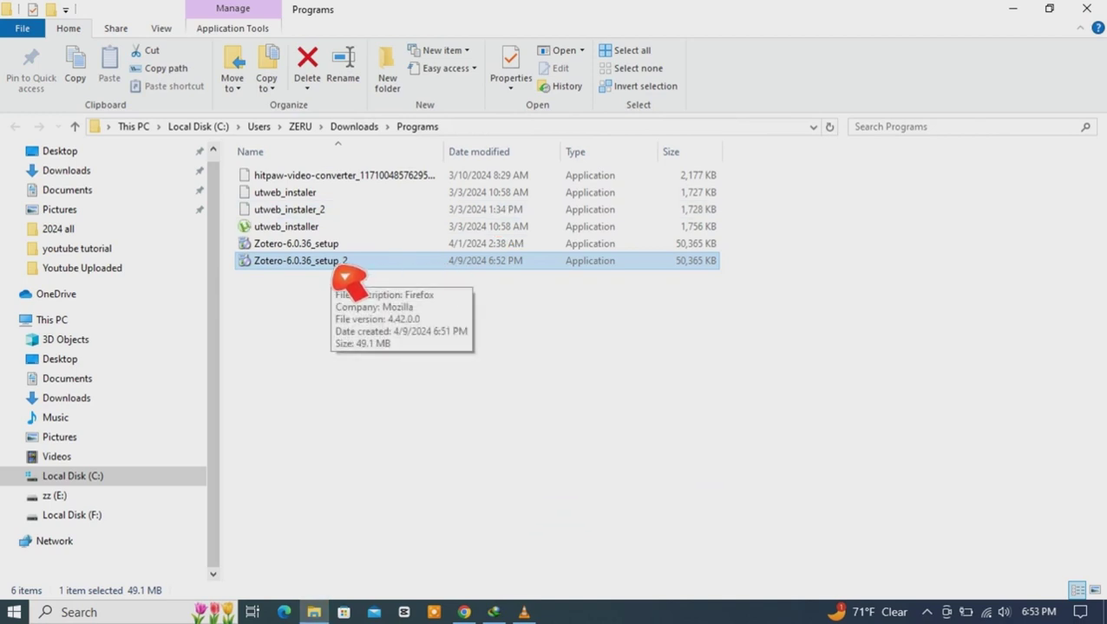
- Run Zotero-6.0.36_setup_2 as administrator and complete a Standard installation with Launch Zotero now enabled
{"action": "right_click", "coordinate": [342, 276]}
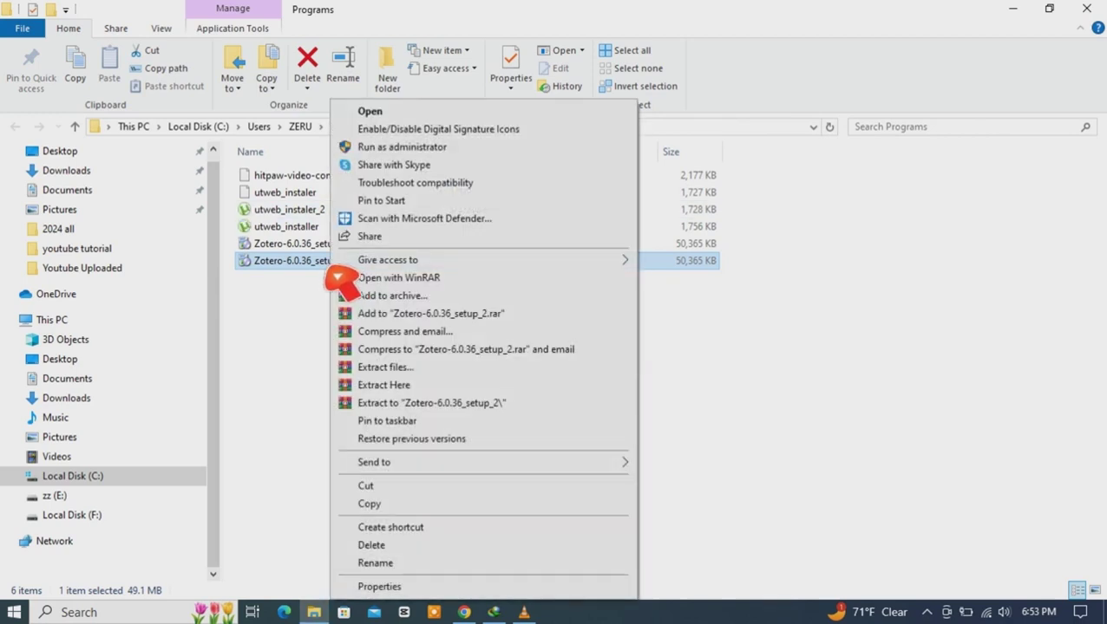
{"action": "left_click", "coordinate": [402, 147]}
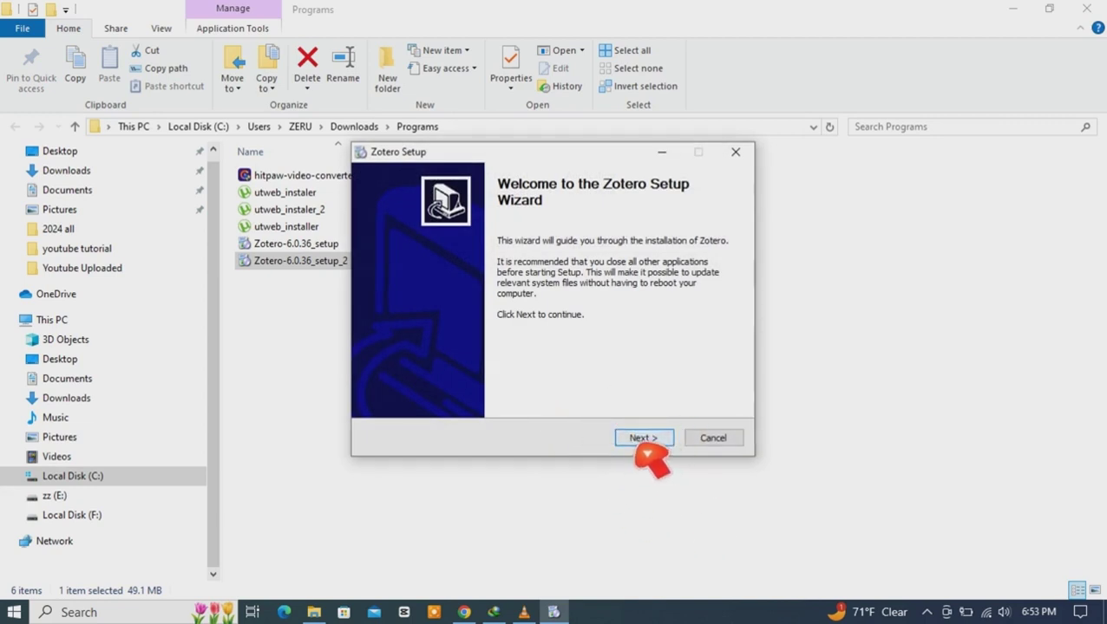
{"action": "left_click", "coordinate": [643, 440]}
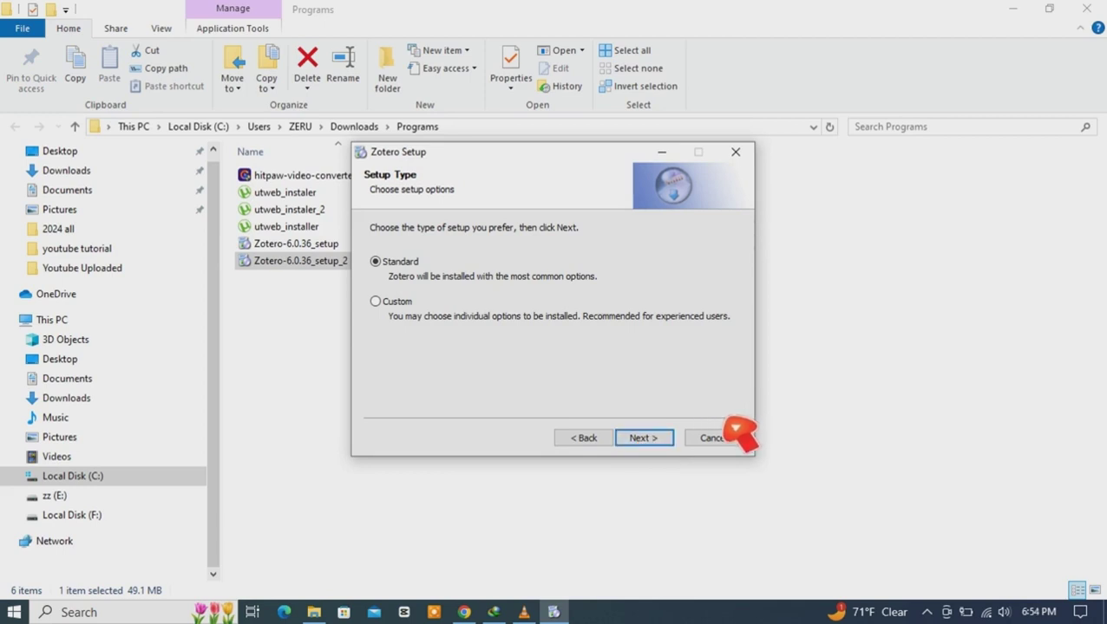
{"action": "left_click", "coordinate": [666, 442]}
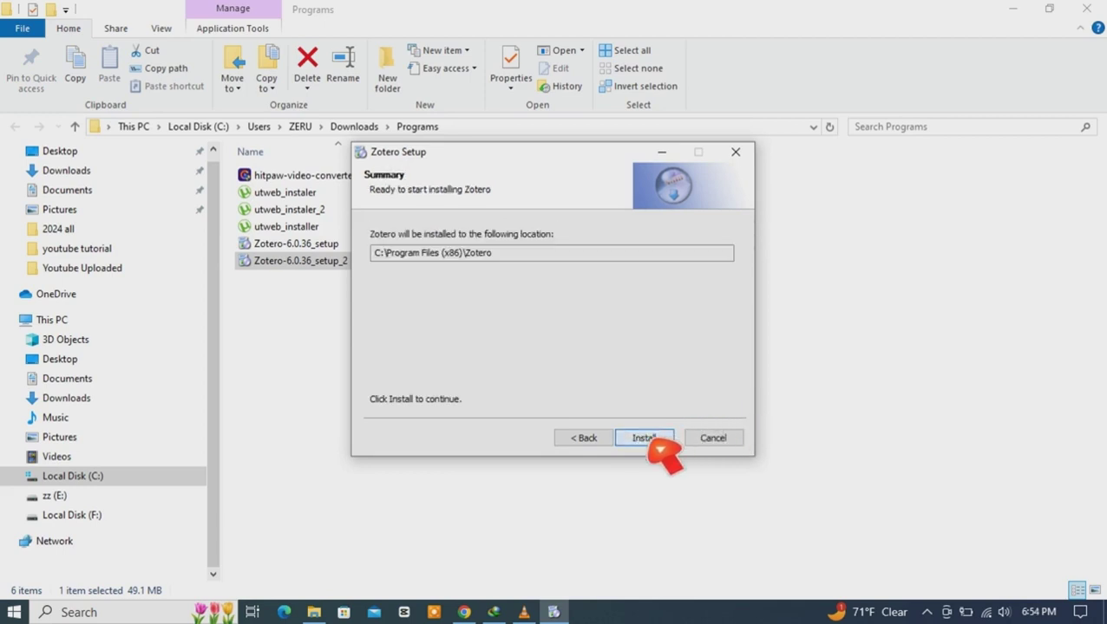
{"action": "left_click", "coordinate": [660, 444]}
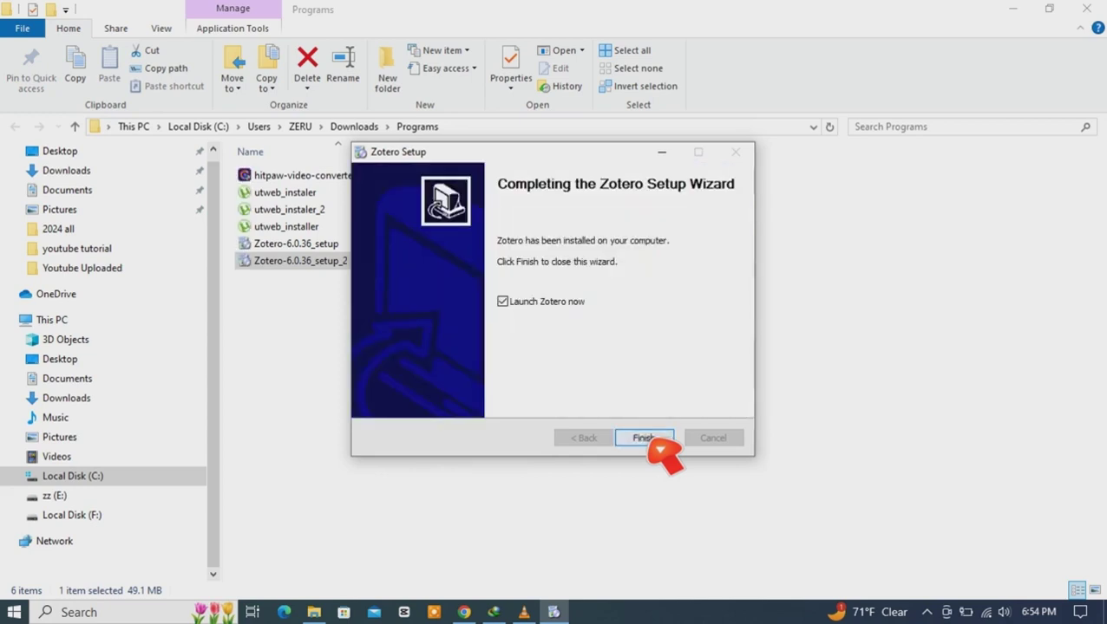
{"action": "left_click", "coordinate": [643, 439]}
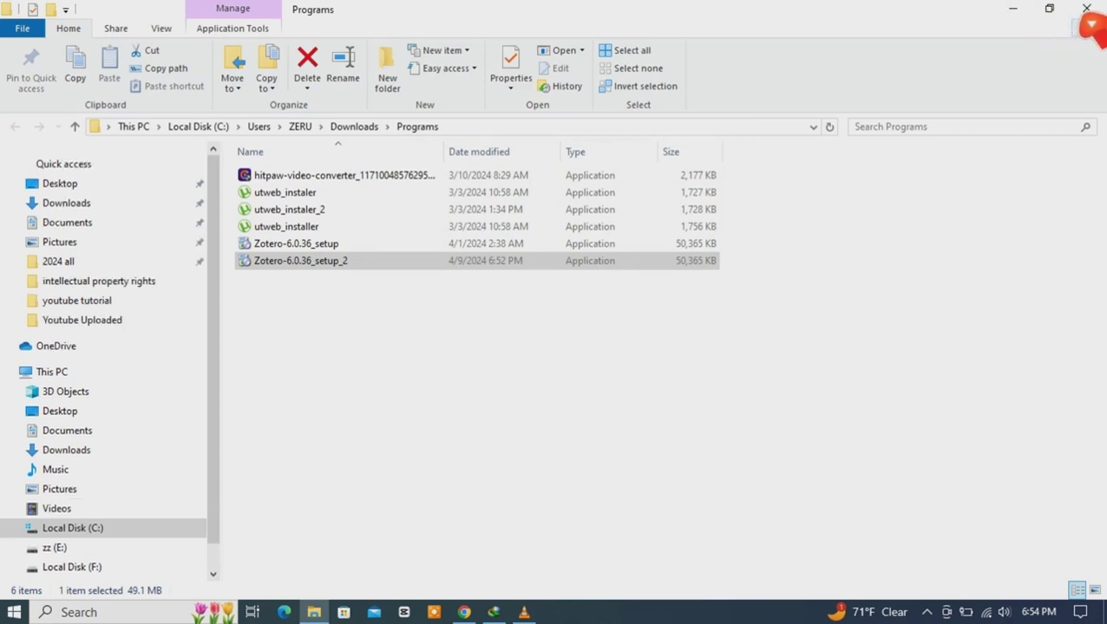
- Close the Programs folder, minimize Chrome, launch Zotero from the desktop, and maximize its window
{"action": "left_click", "coordinate": [1086, 9]}
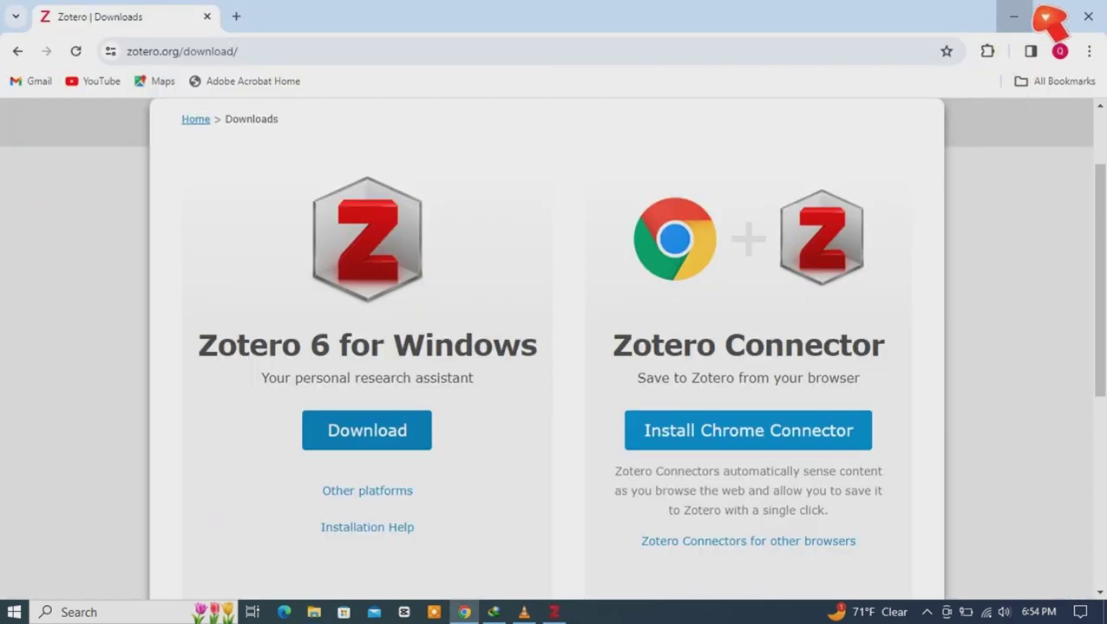
{"action": "left_click", "coordinate": [1013, 16]}
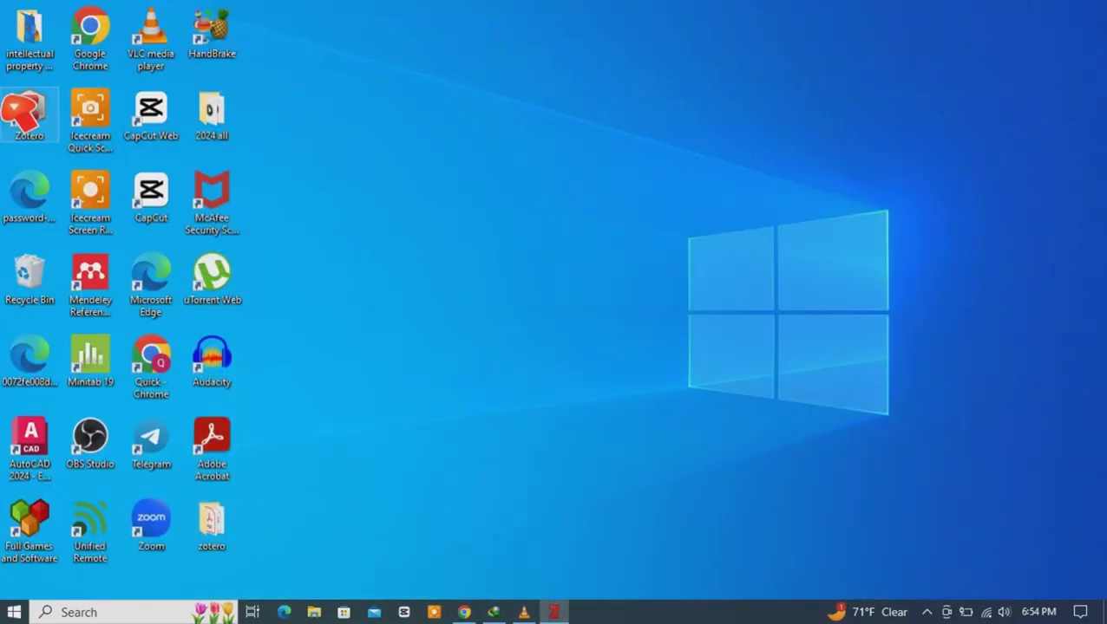
{"action": "double_click", "coordinate": [39, 126]}
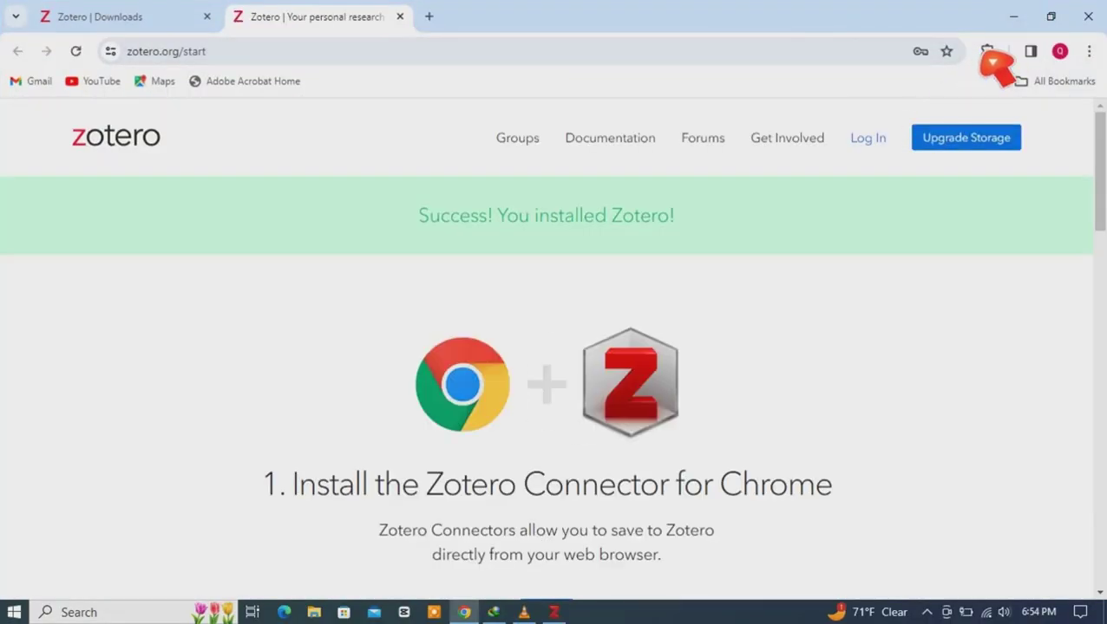
{"action": "left_click", "coordinate": [1013, 17]}
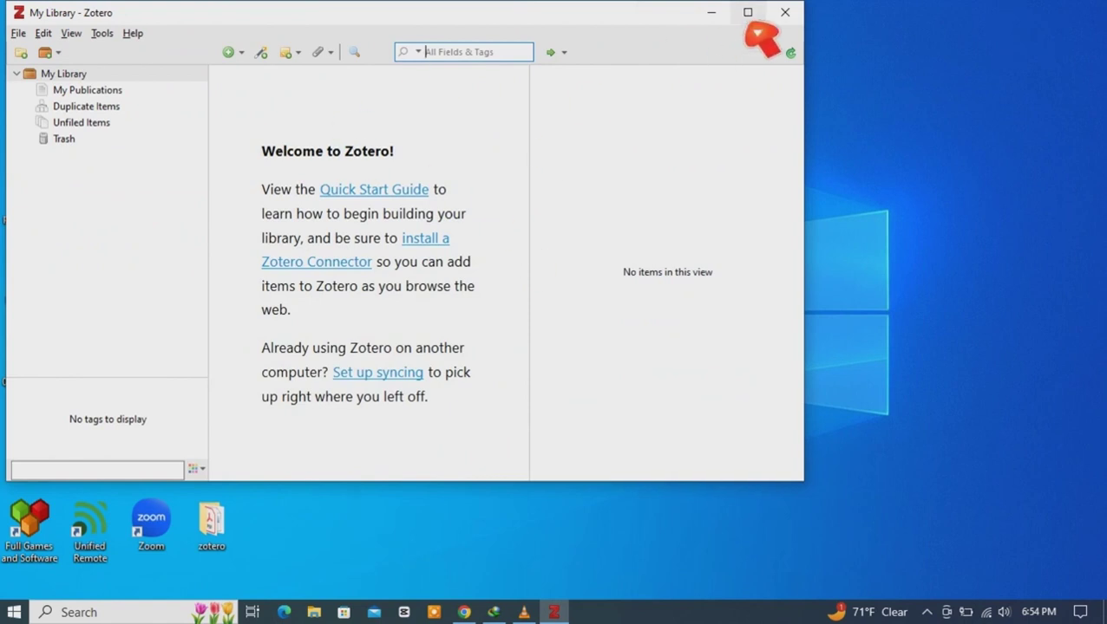
{"action": "left_click", "coordinate": [747, 13]}
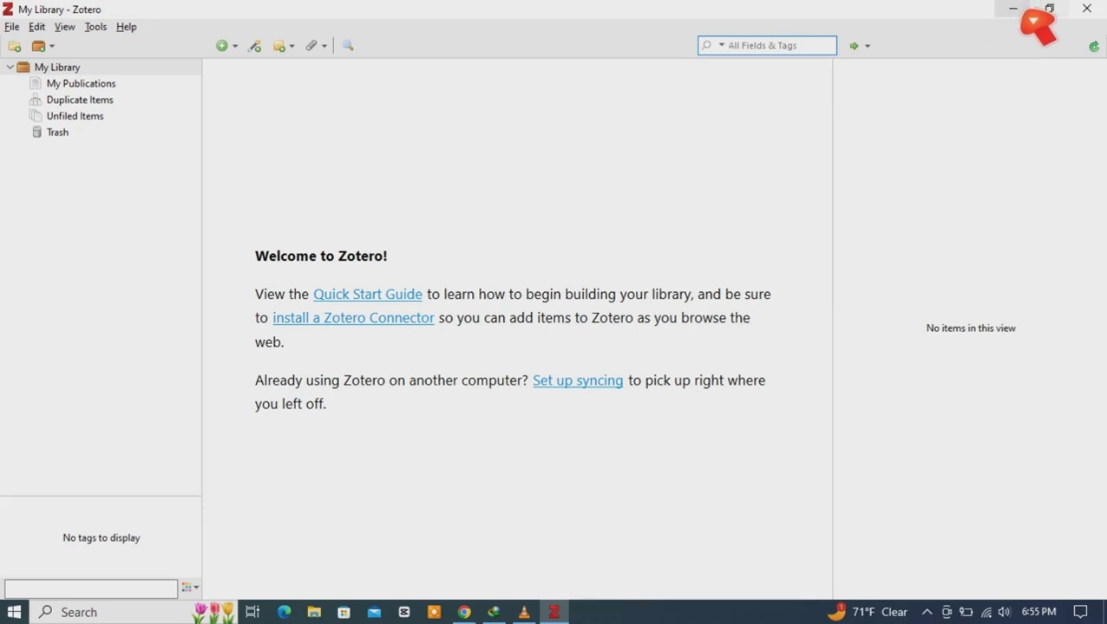
- Minimize Zotero and return to Chrome to view the Zotero Connector section on the zotero.org start page
{"action": "left_click", "coordinate": [1012, 9]}
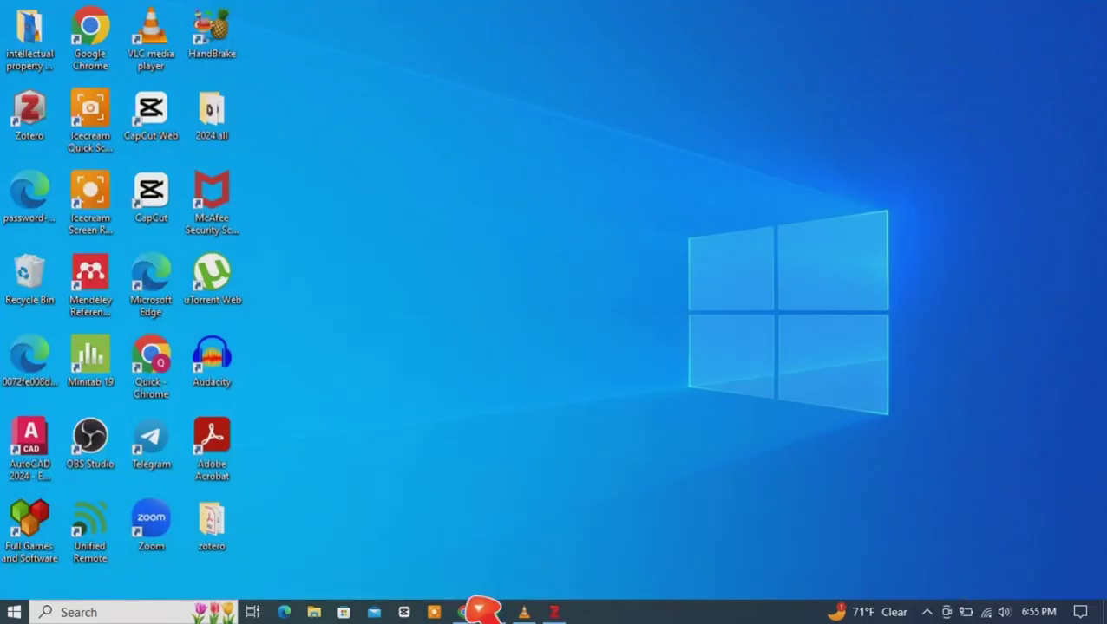
{"action": "left_click", "coordinate": [464, 612]}
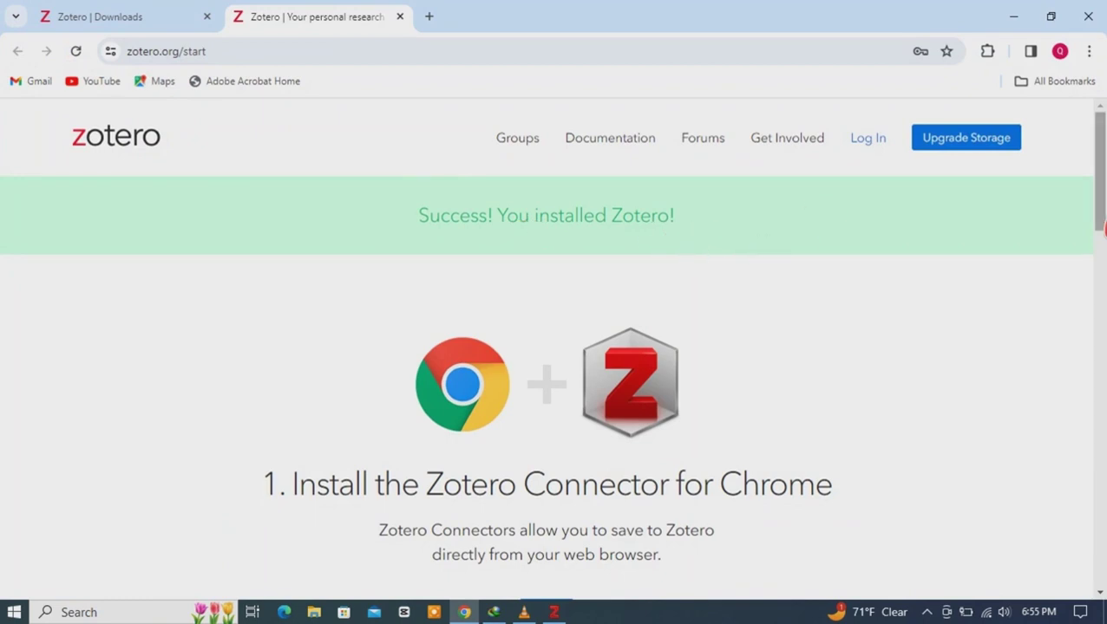
{"action": "scroll", "coordinate": [503, 477], "scroll_direction": "down", "scroll_amount": 2}
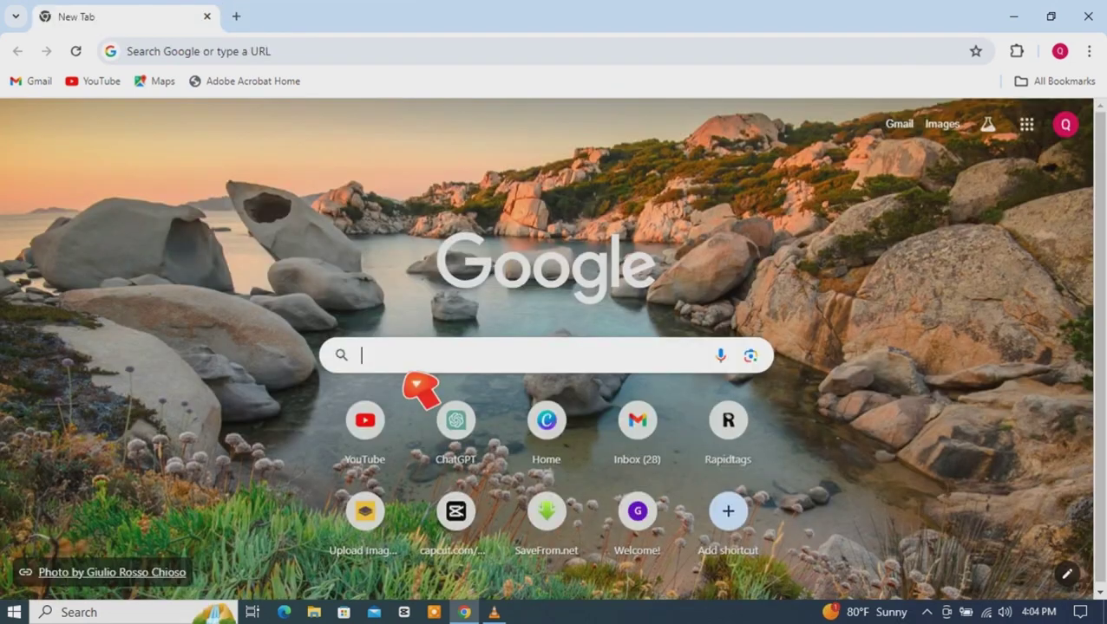
- Search Google for "zotero connector" and open the install section of the Zotero Connectors page for Chrome
{"action": "type", "text": "zo"}
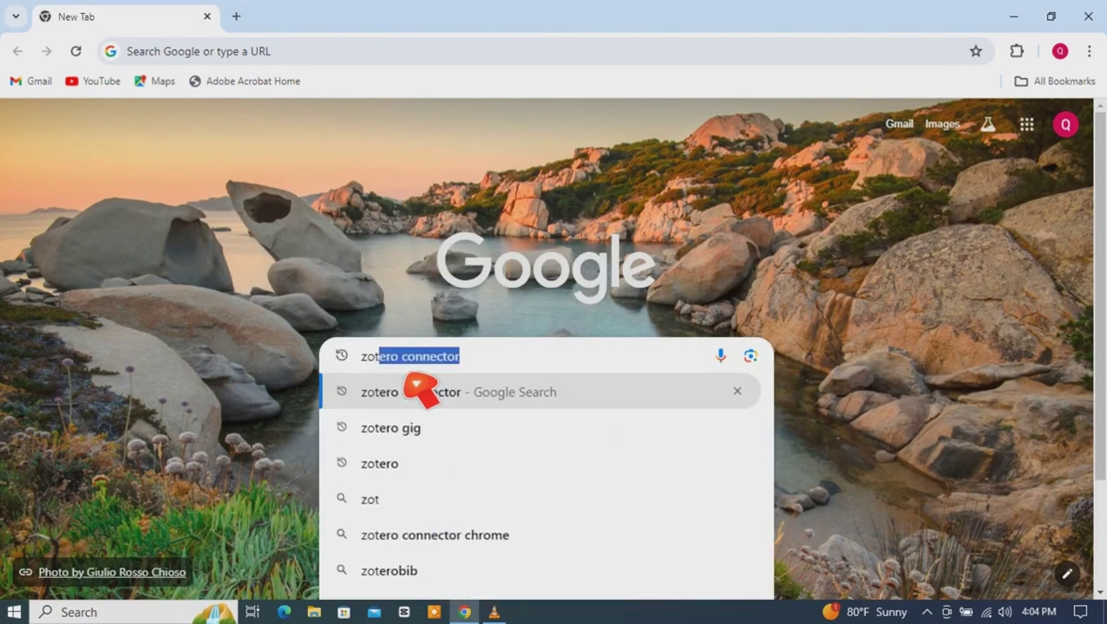
{"action": "type", "text": "t"}
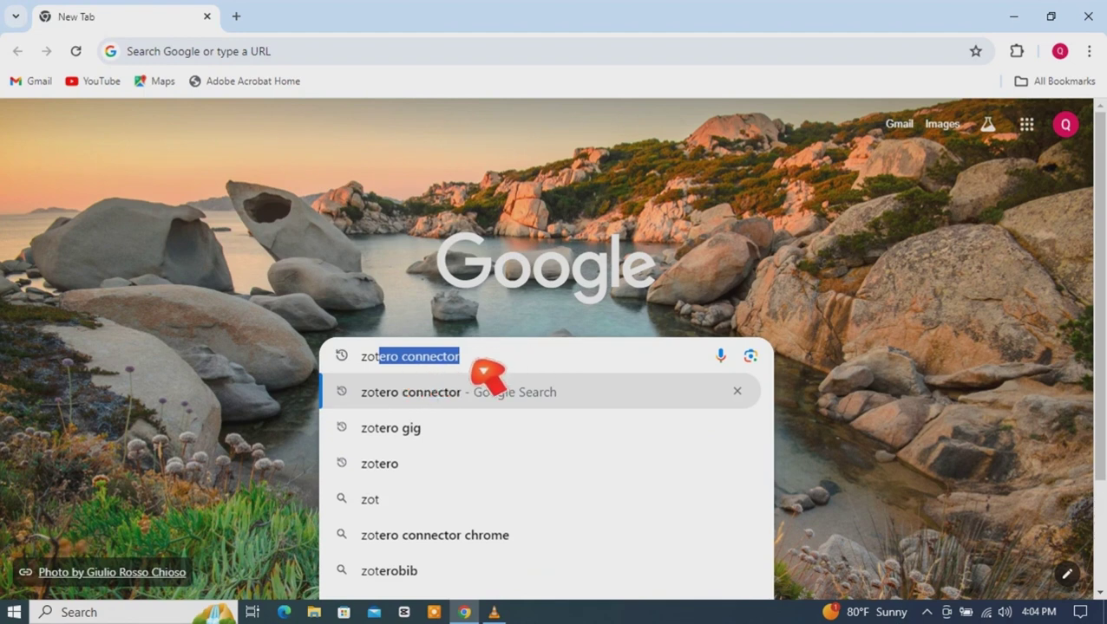
{"action": "key", "text": "Return"}
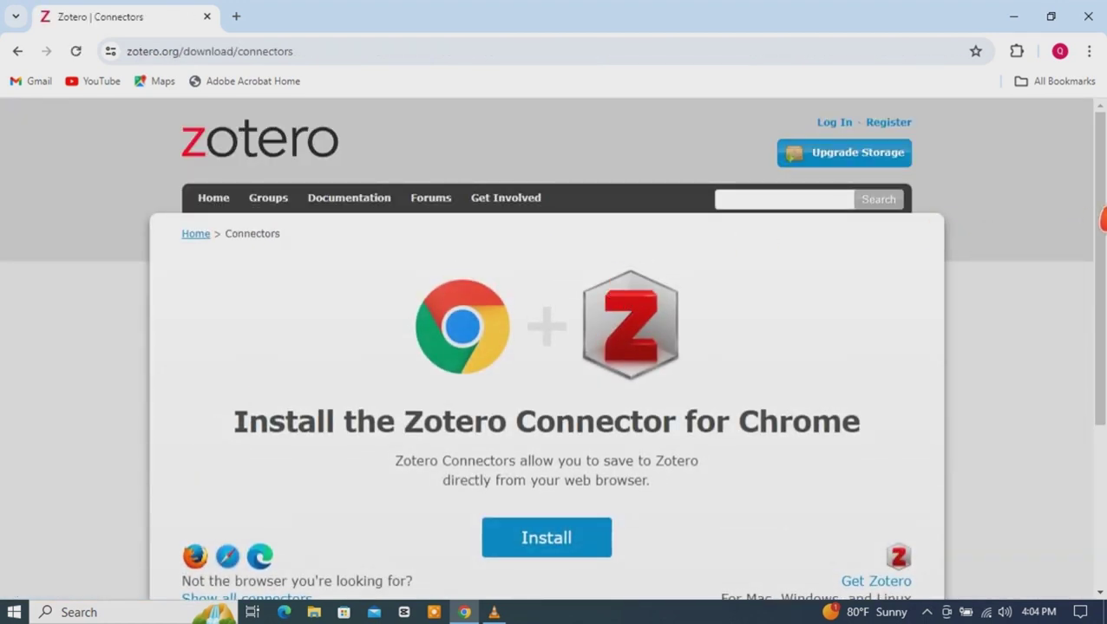
{"action": "left_click_drag", "start_coordinate": [1099, 219], "coordinate": [1099, 282]}
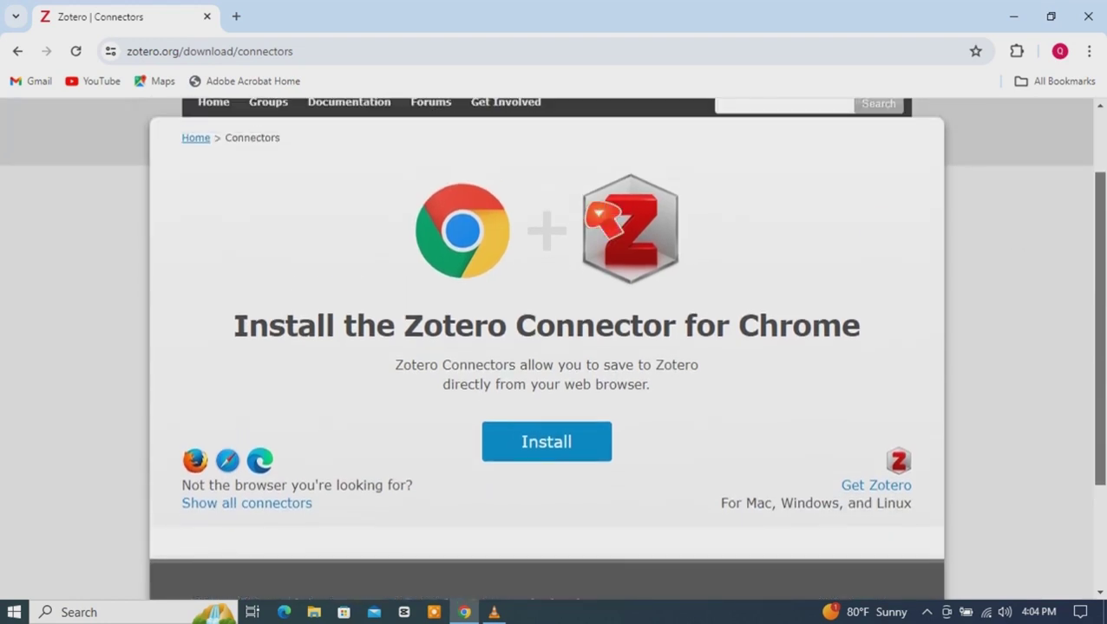
- Show all available Zotero connectors and review the Firefox, Edge and Safari options
{"action": "left_click", "coordinate": [258, 505]}
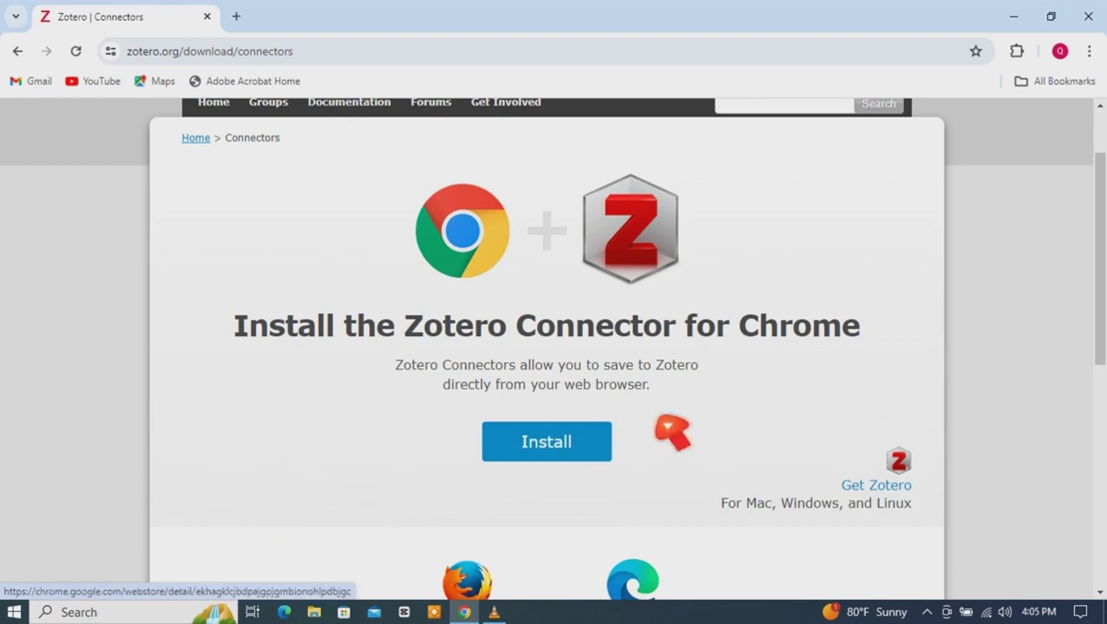
{"action": "scroll", "coordinate": [546, 347], "scroll_direction": "down", "scroll_amount": 4}
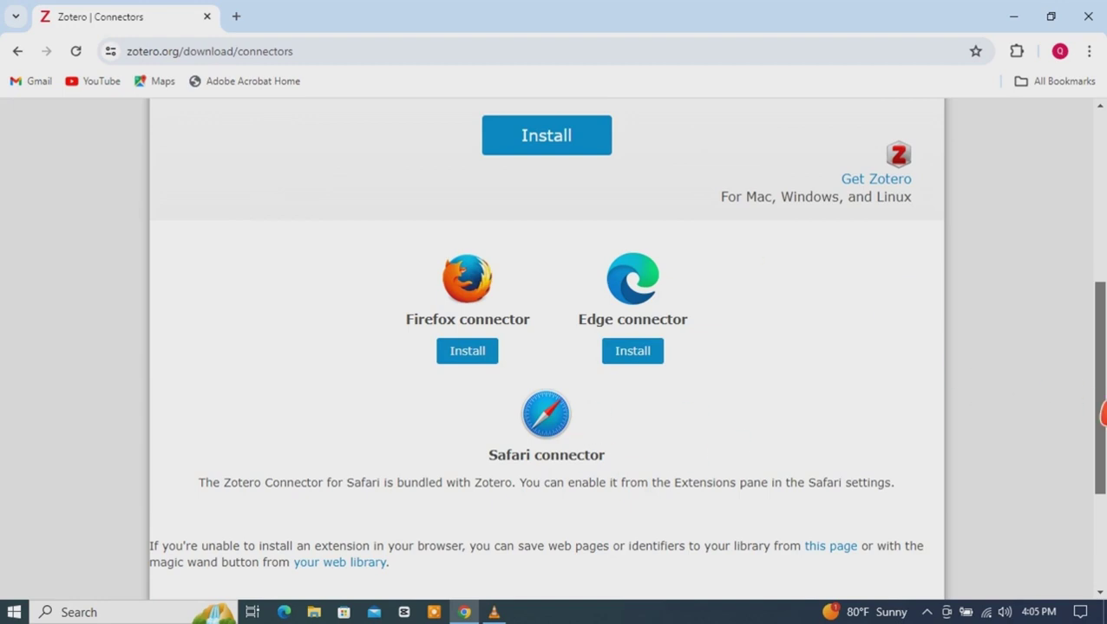
{"action": "left_click_drag", "start_coordinate": [1101, 407], "coordinate": [1101, 307]}
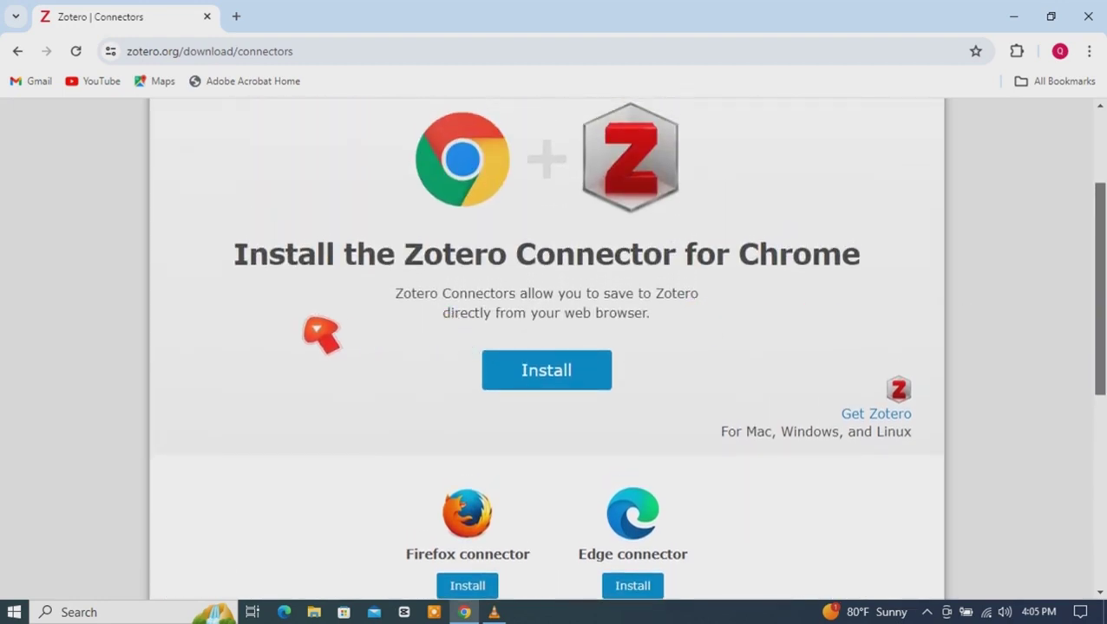
- Install the Zotero Connector extension from the Chrome Web Store and dismiss the confirmation notice
{"action": "left_click", "coordinate": [563, 375]}
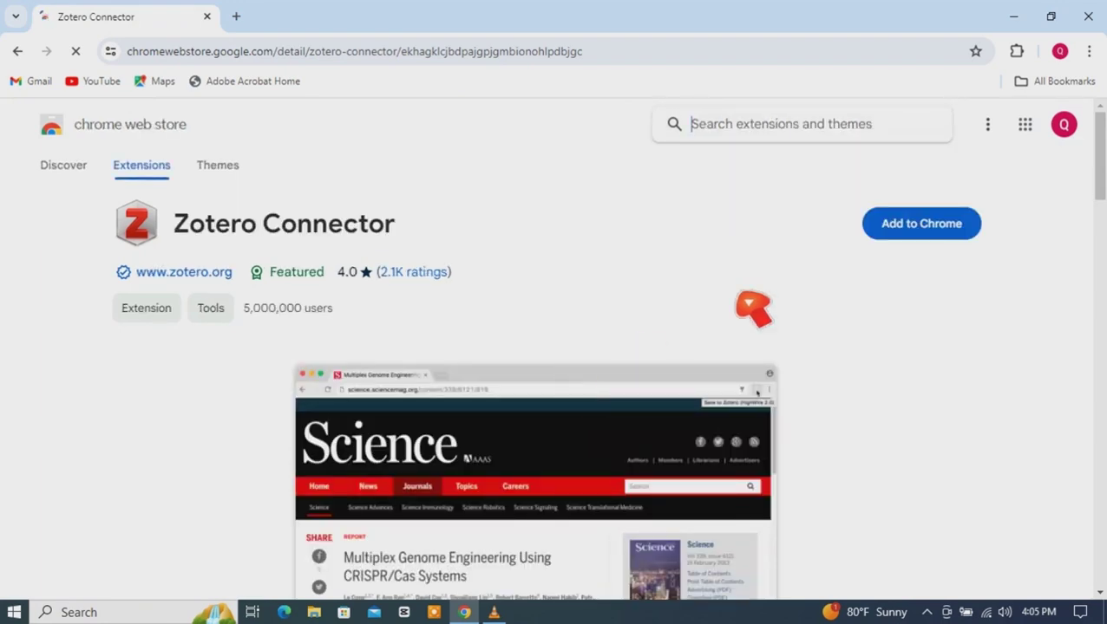
{"action": "left_click", "coordinate": [924, 226]}
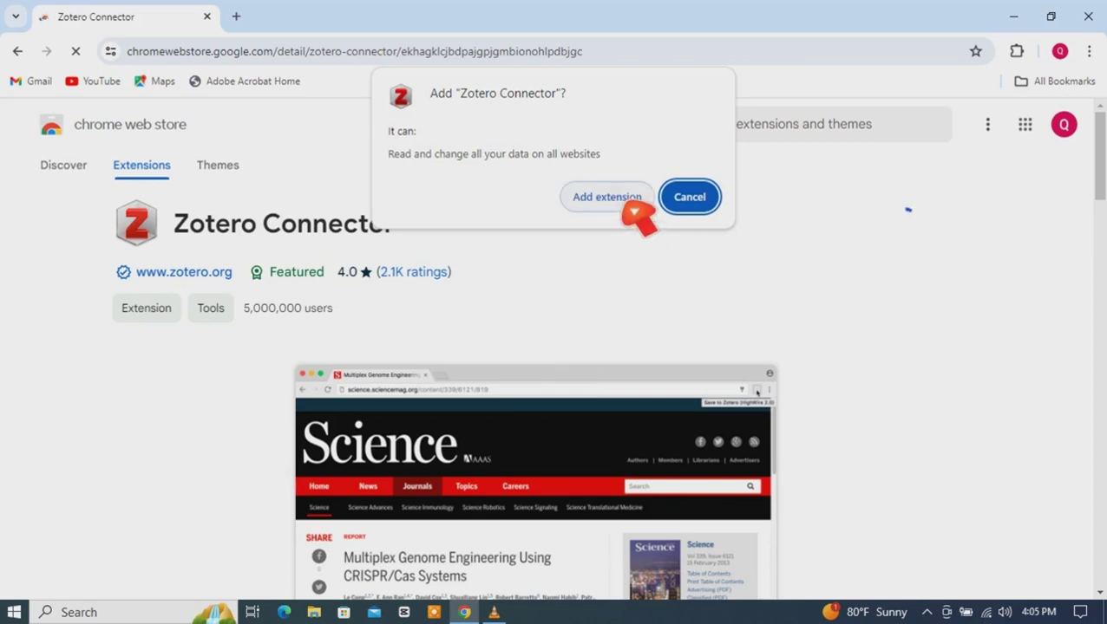
{"action": "left_click", "coordinate": [627, 207]}
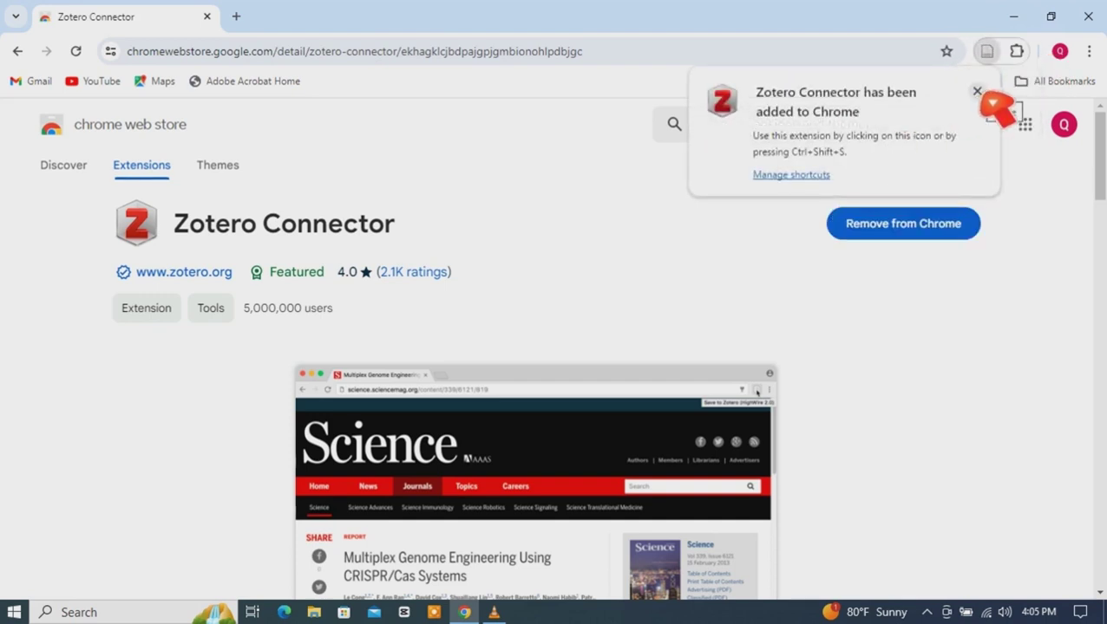
{"action": "left_click", "coordinate": [978, 92]}
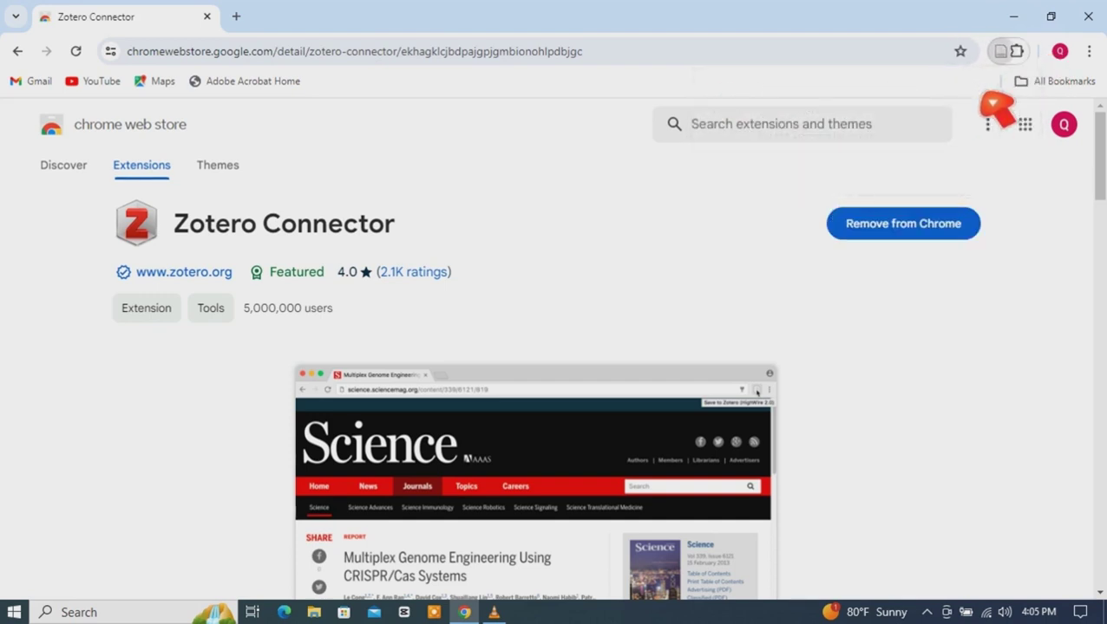
- Pin the Zotero Connector extension in Chrome
{"action": "left_click", "coordinate": [1019, 53]}
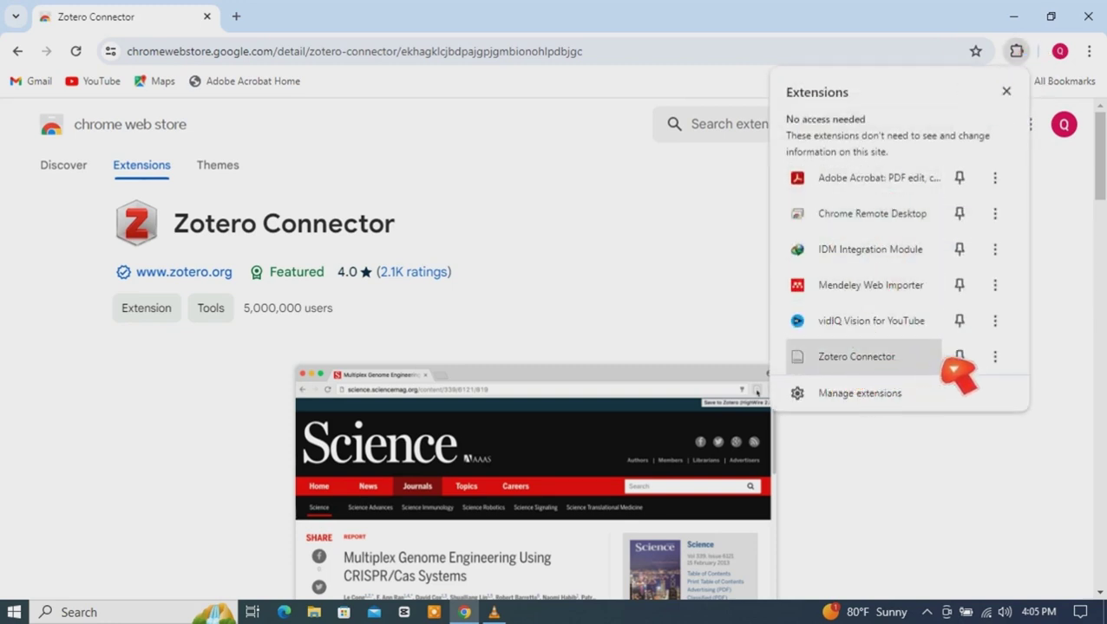
{"action": "left_click", "coordinate": [959, 357]}
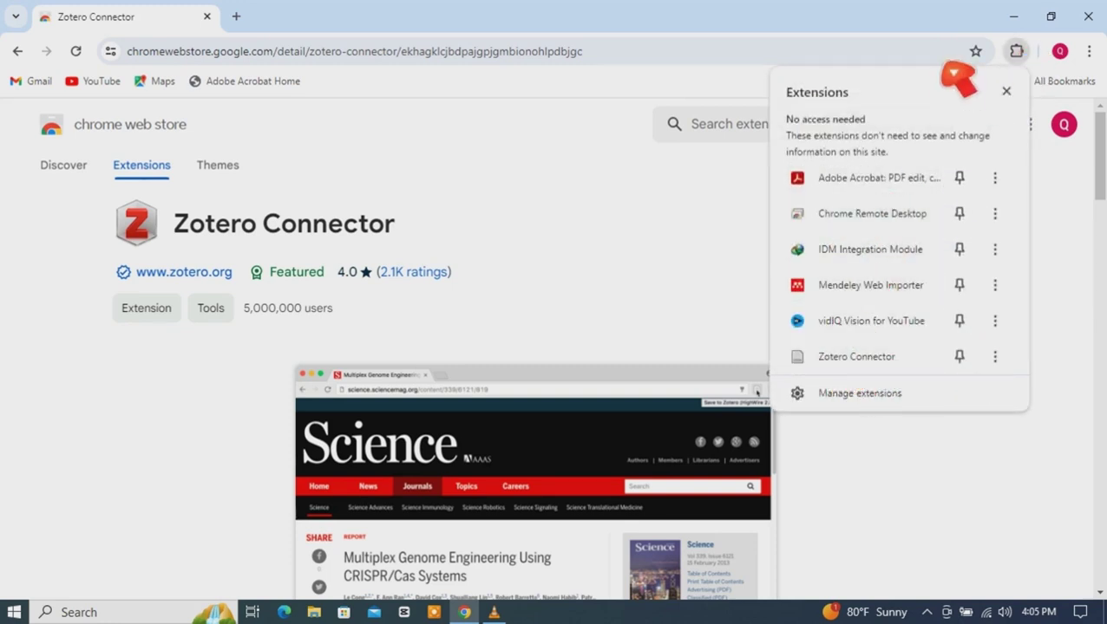
{"action": "left_click", "coordinate": [976, 68]}
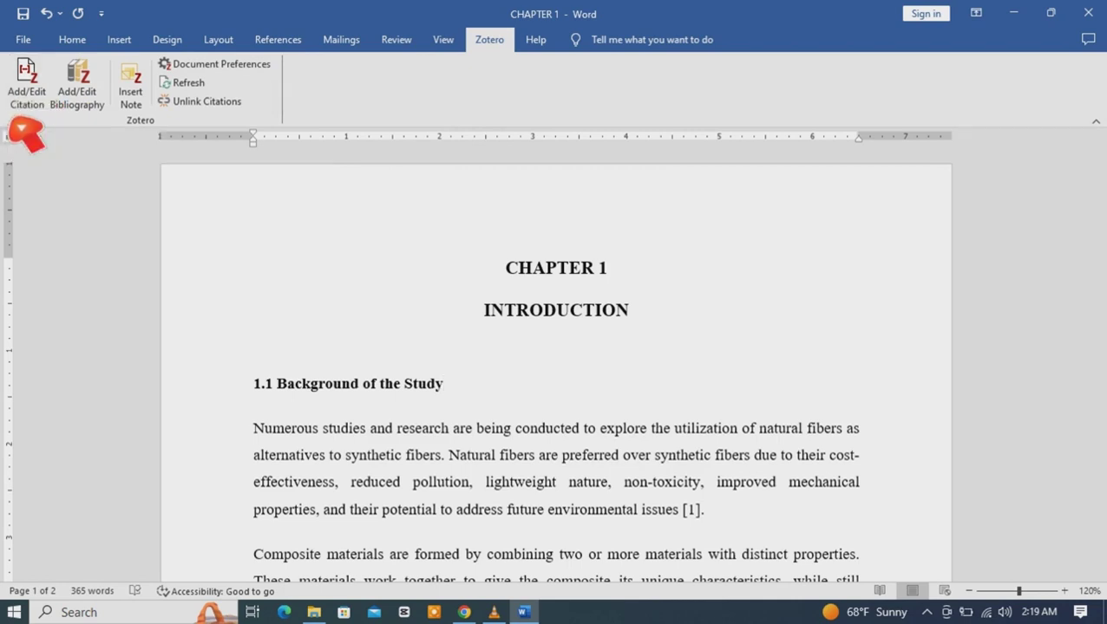
{"action": "left_click", "coordinate": [26, 102]}
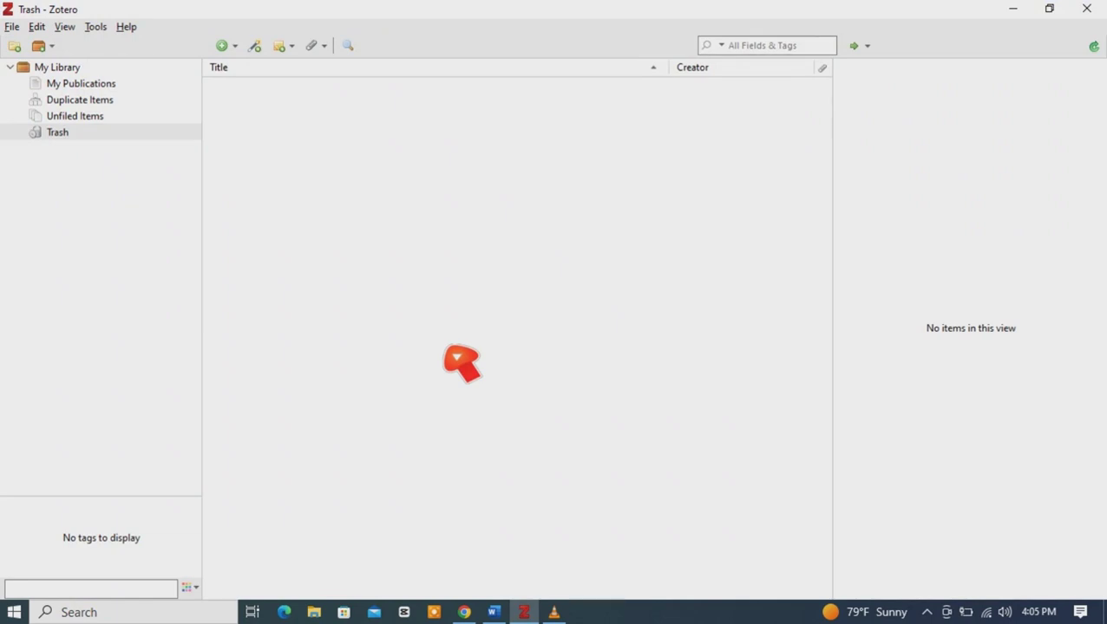
- Look through My Publications, Duplicate Items, Unfiled Items and Trash in Zotero, ending on My Library
{"action": "left_click", "coordinate": [122, 86]}
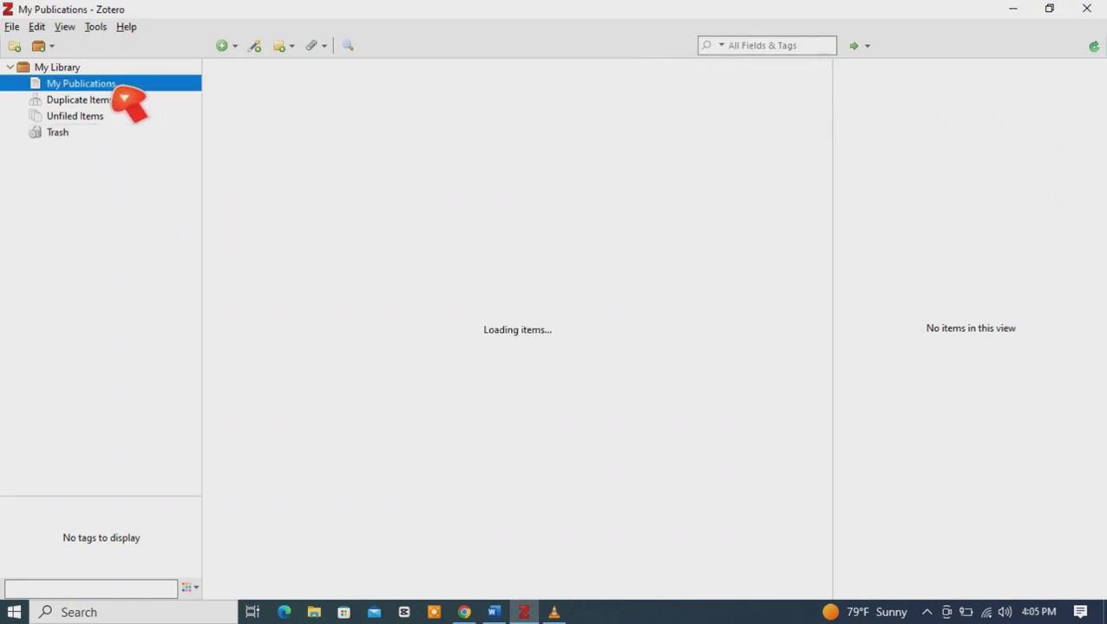
{"action": "left_click", "coordinate": [94, 101]}
{"action": "left_click", "coordinate": [92, 115]}
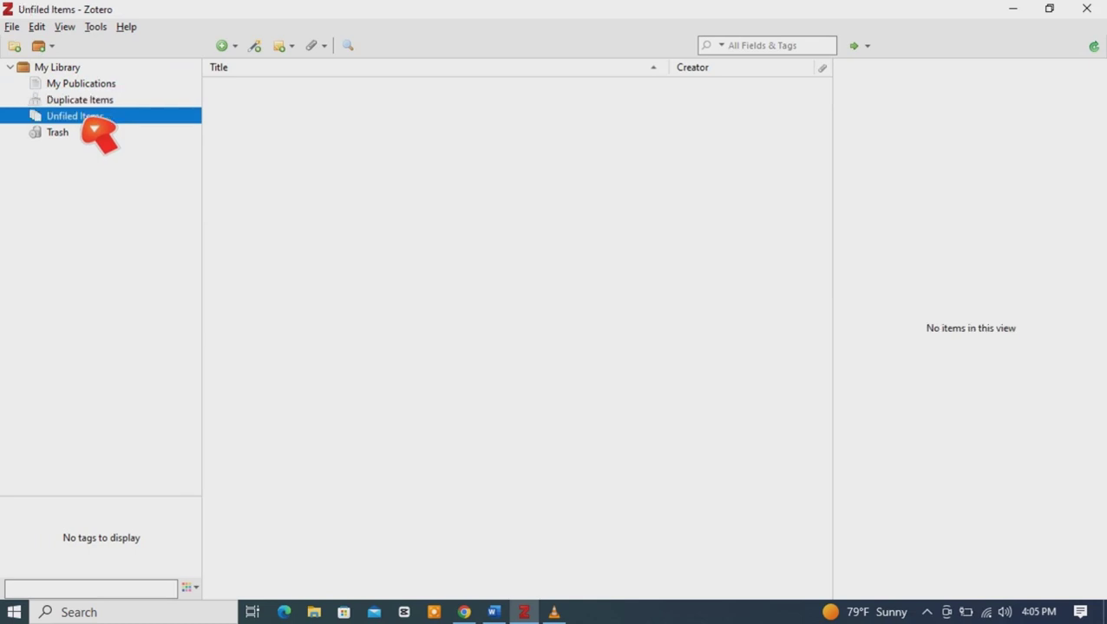
{"action": "left_click", "coordinate": [83, 70]}
{"action": "left_click", "coordinate": [89, 86]}
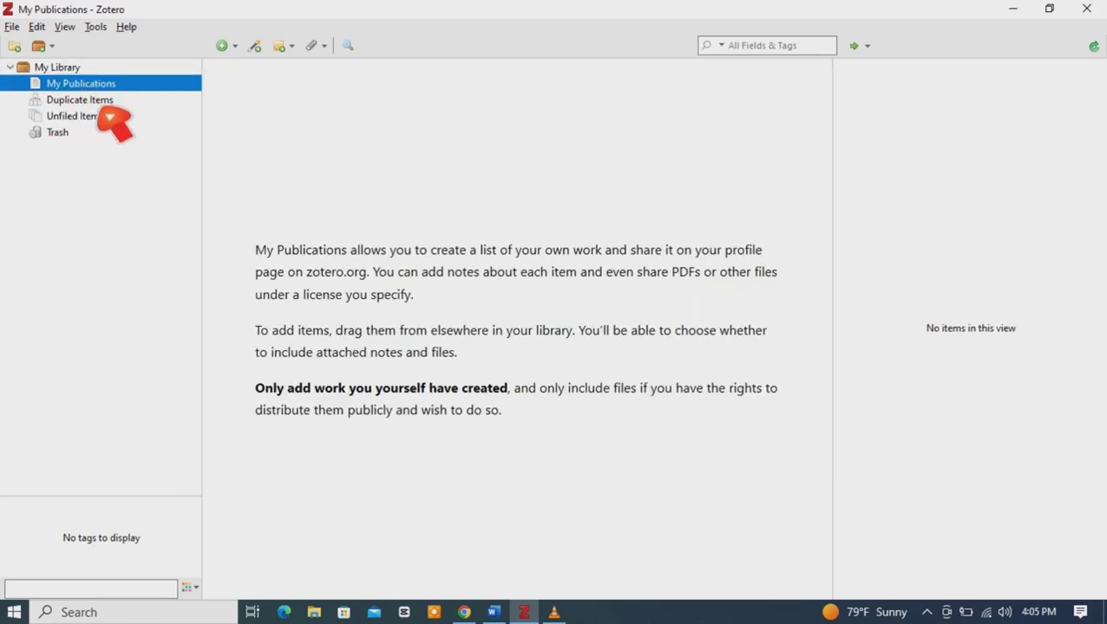
{"action": "left_click", "coordinate": [103, 103]}
{"action": "left_click", "coordinate": [71, 136]}
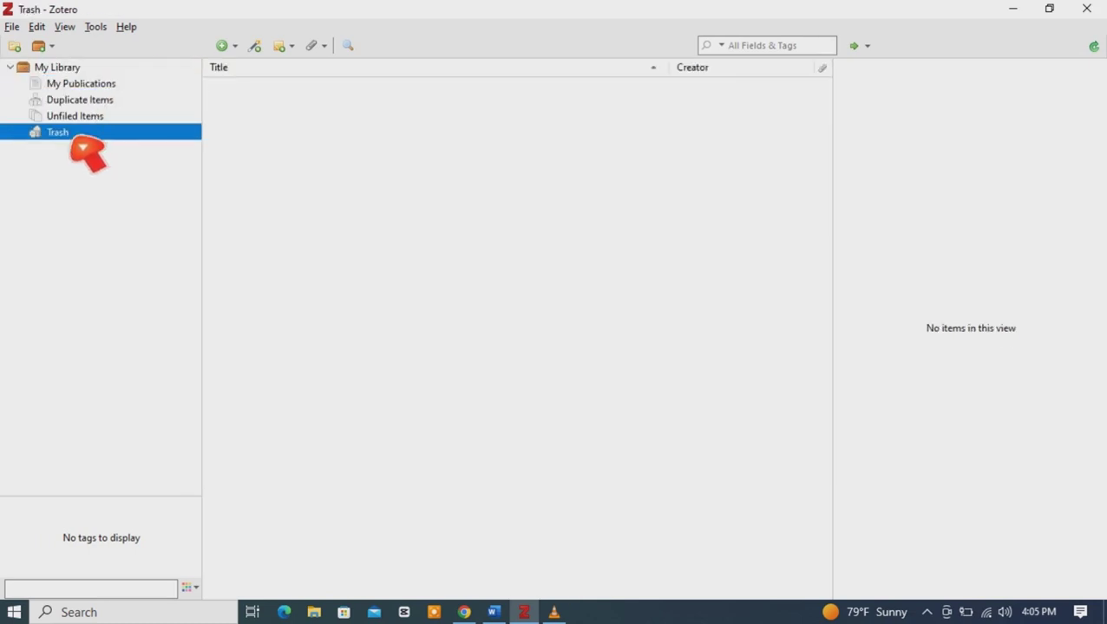
{"action": "key", "text": "Home"}
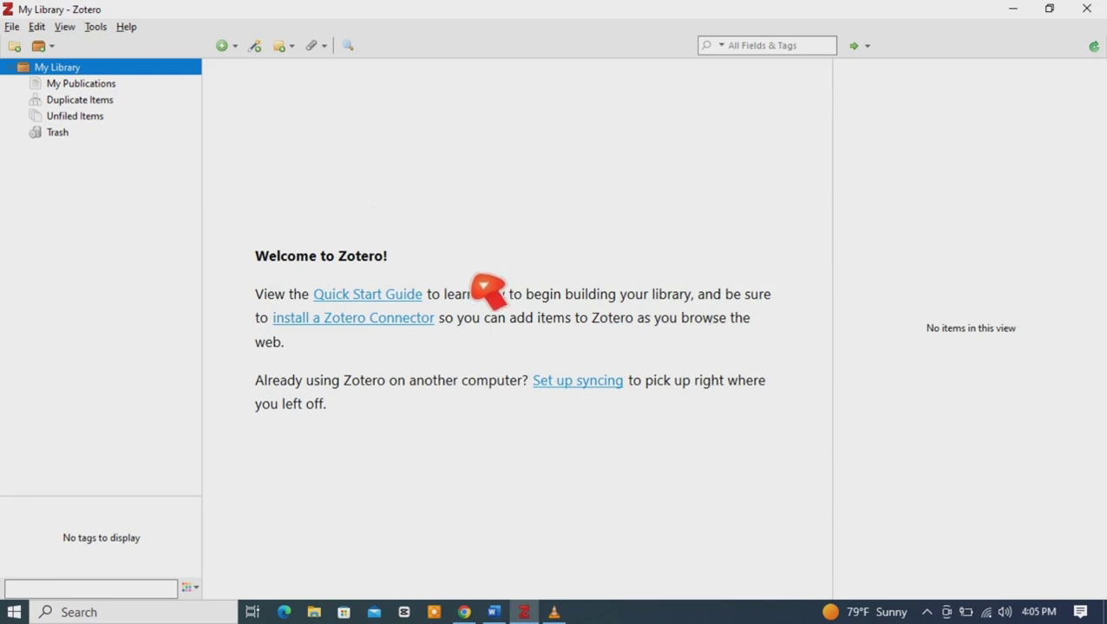
{"action": "left_click", "coordinate": [469, 611]}
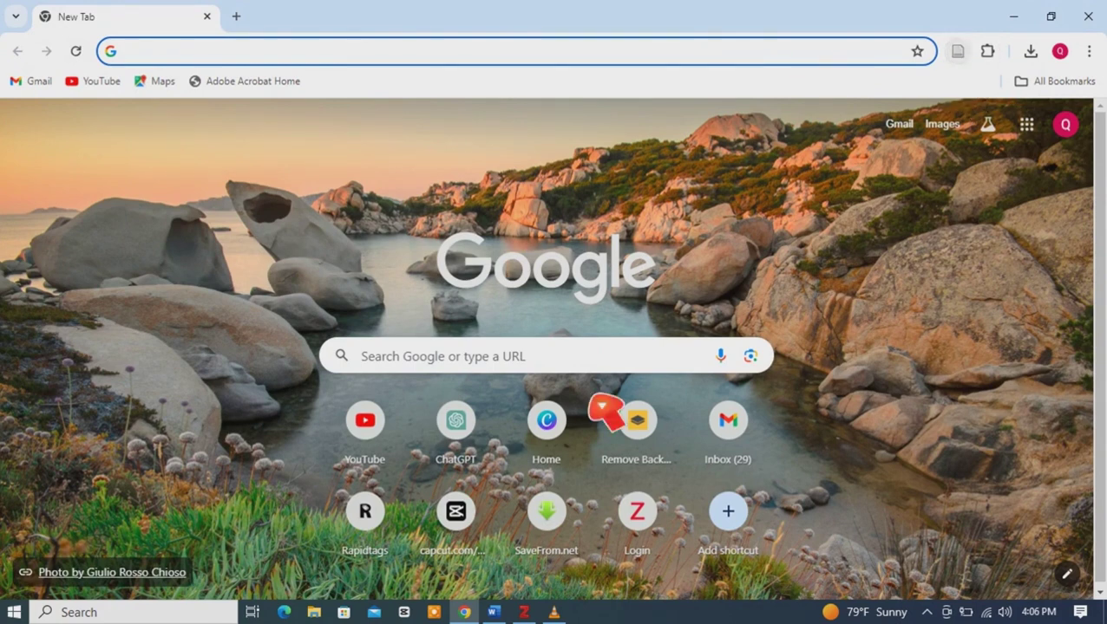
{"action": "left_click", "coordinate": [530, 613]}
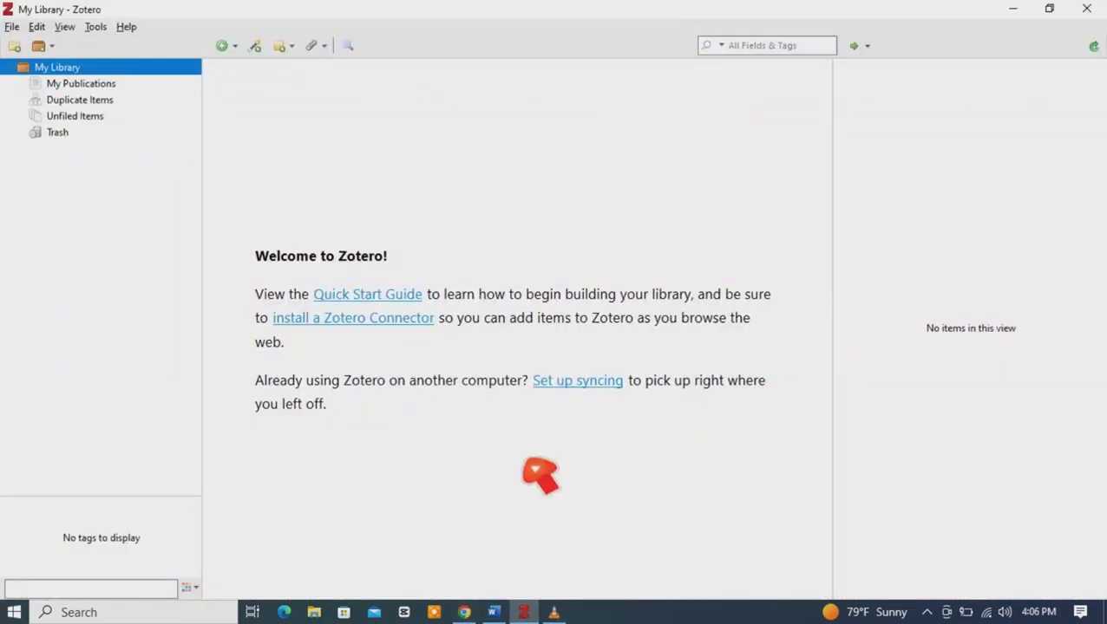
{"action": "left_click", "coordinate": [468, 612]}
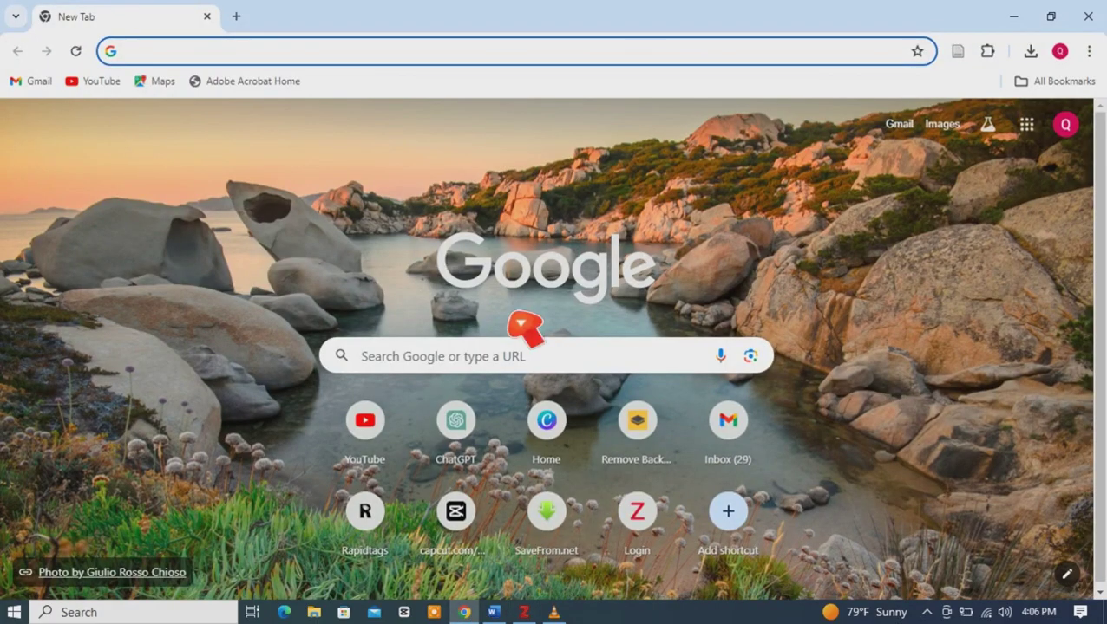
{"action": "left_click", "coordinate": [526, 612]}
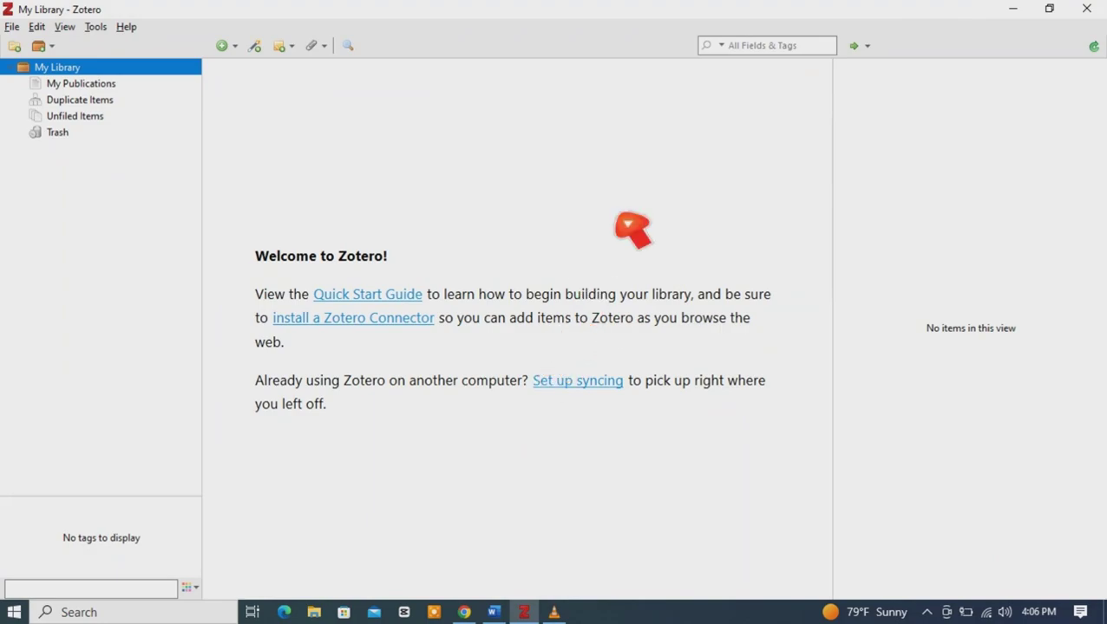
- Switch to Chrome, search Google for "metal forming, elsevier,2023,gogle scholar" and open the ScienceDirect article "Expert systems for metal forming"
{"action": "key", "text": "alt+Tab"}
{"action": "left_click", "coordinate": [431, 370]}
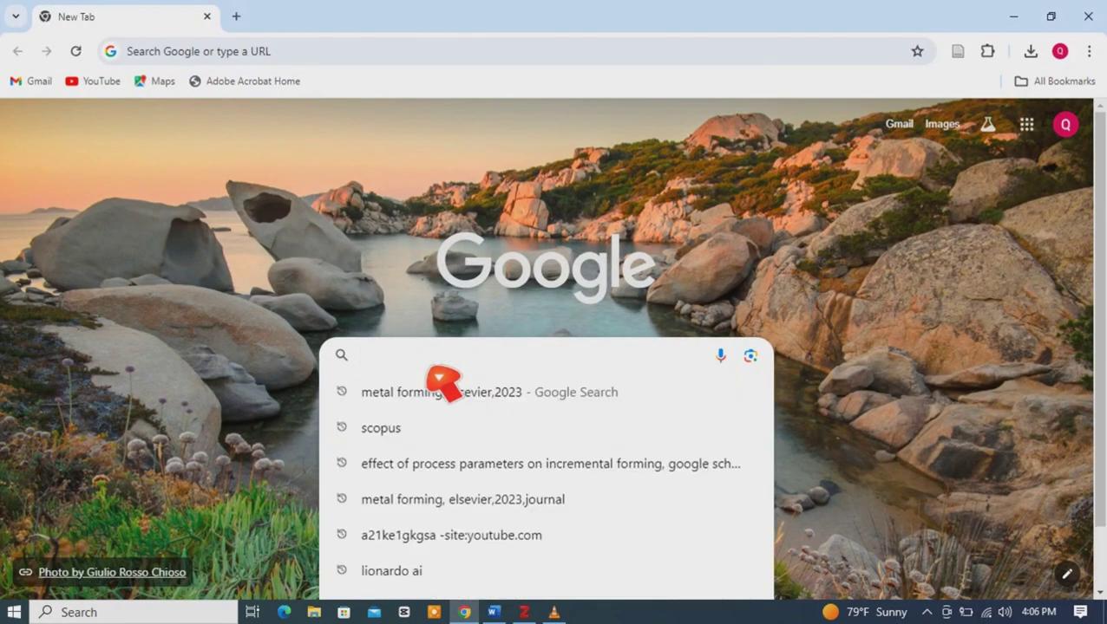
{"action": "left_click", "coordinate": [420, 395]}
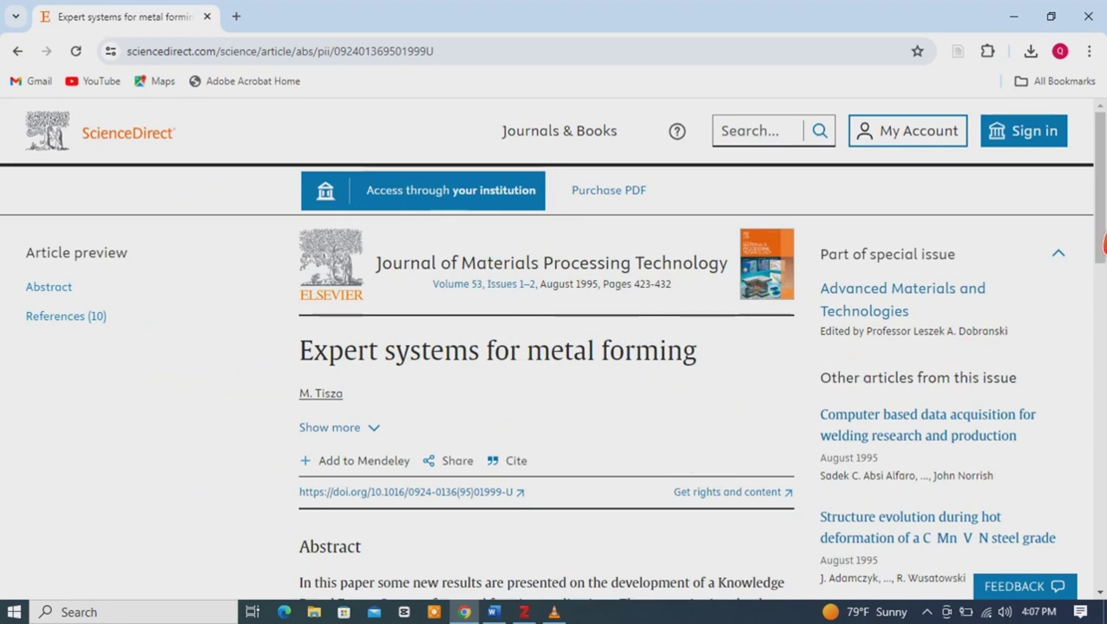
- Skim the article's abstract and save the article to My Library with the Zotero Connector
{"action": "scroll", "coordinate": [1104, 246], "scroll_direction": "down", "scroll_amount": 4}
{"action": "scroll", "coordinate": [1103, 277], "scroll_direction": "up", "scroll_amount": 2}
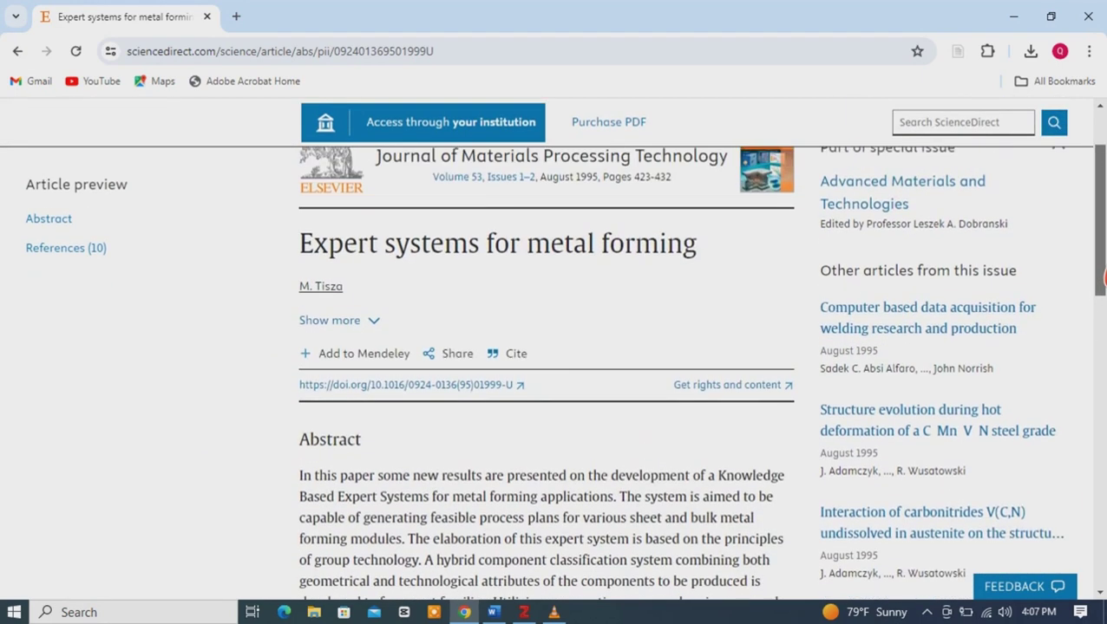
{"action": "left_click_drag", "start_coordinate": [1103, 278], "coordinate": [1103, 319]}
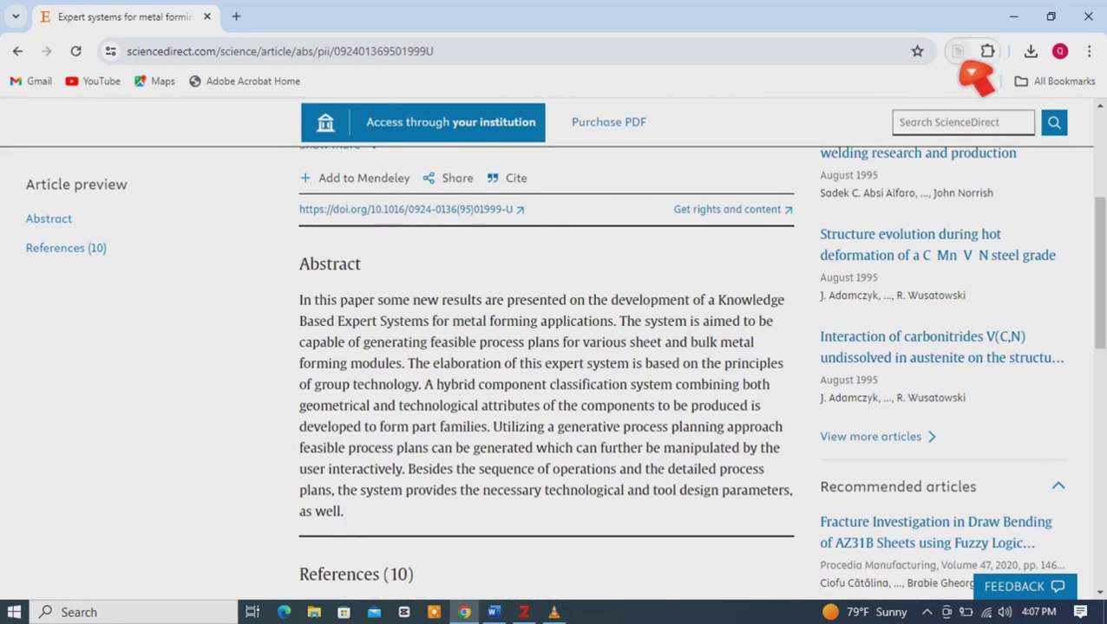
{"action": "left_click", "coordinate": [957, 51]}
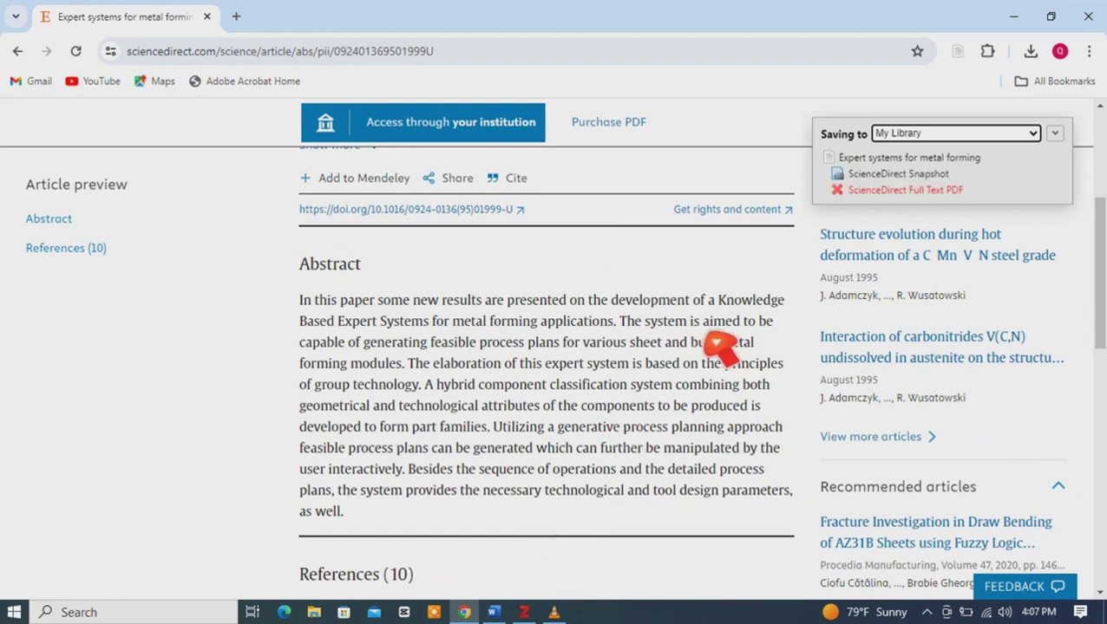
- Switch to Zotero and expand the saved "Expert systems for metal forming" item to check its attachment
{"action": "left_click", "coordinate": [531, 613]}
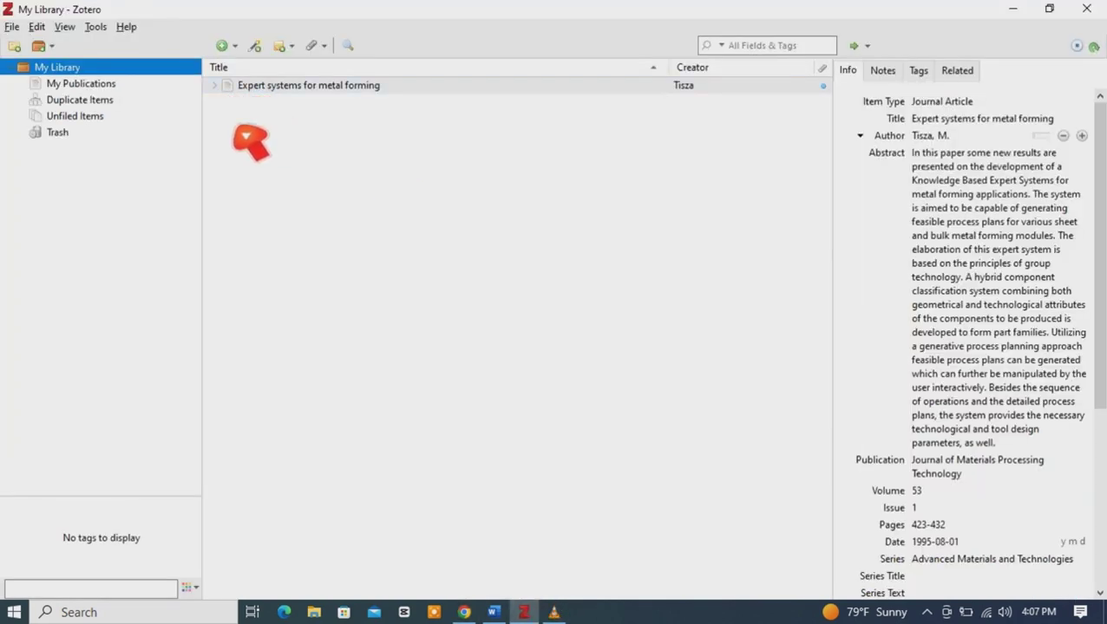
{"action": "left_click", "coordinate": [216, 87]}
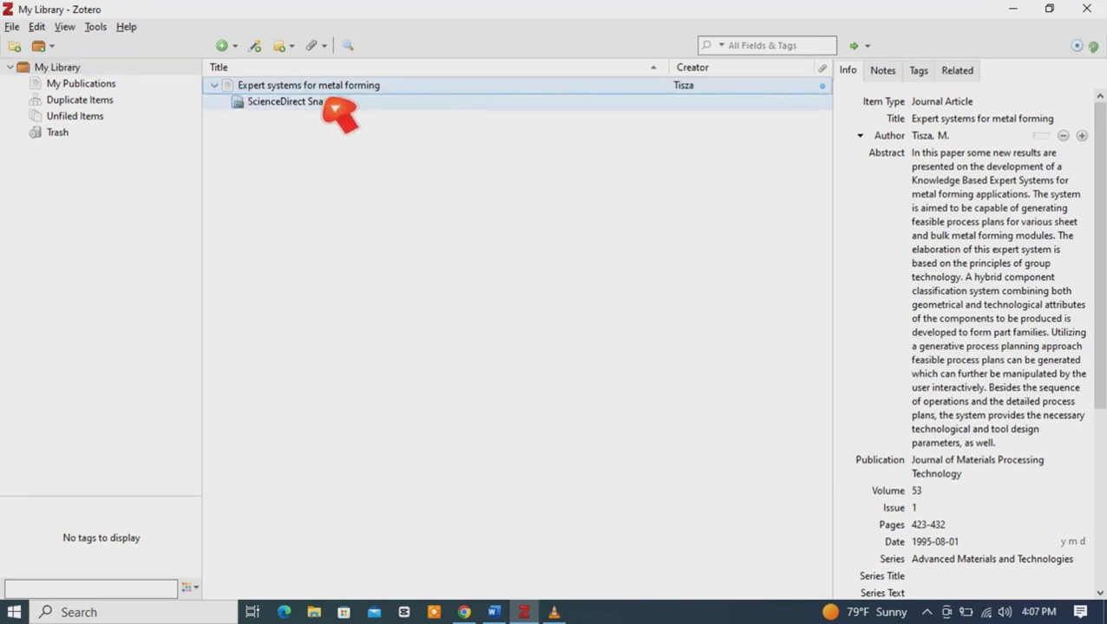
{"action": "left_click", "coordinate": [326, 104]}
{"action": "left_click", "coordinate": [339, 91]}
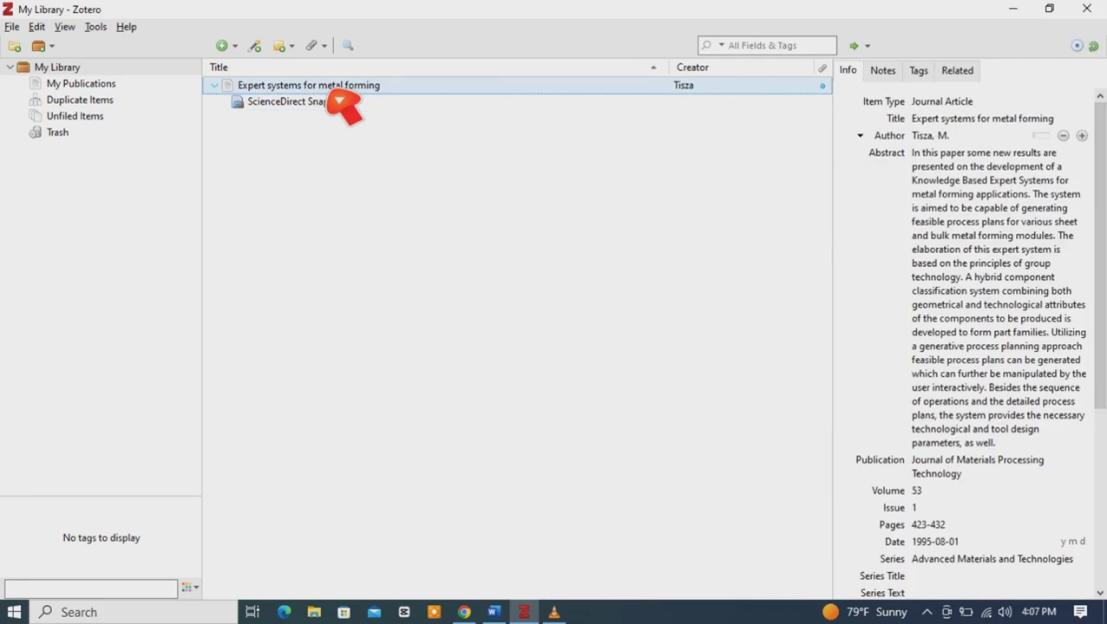
- Examine the saved article's title, abstract, author and date details without editing them
{"action": "left_click", "coordinate": [935, 119]}
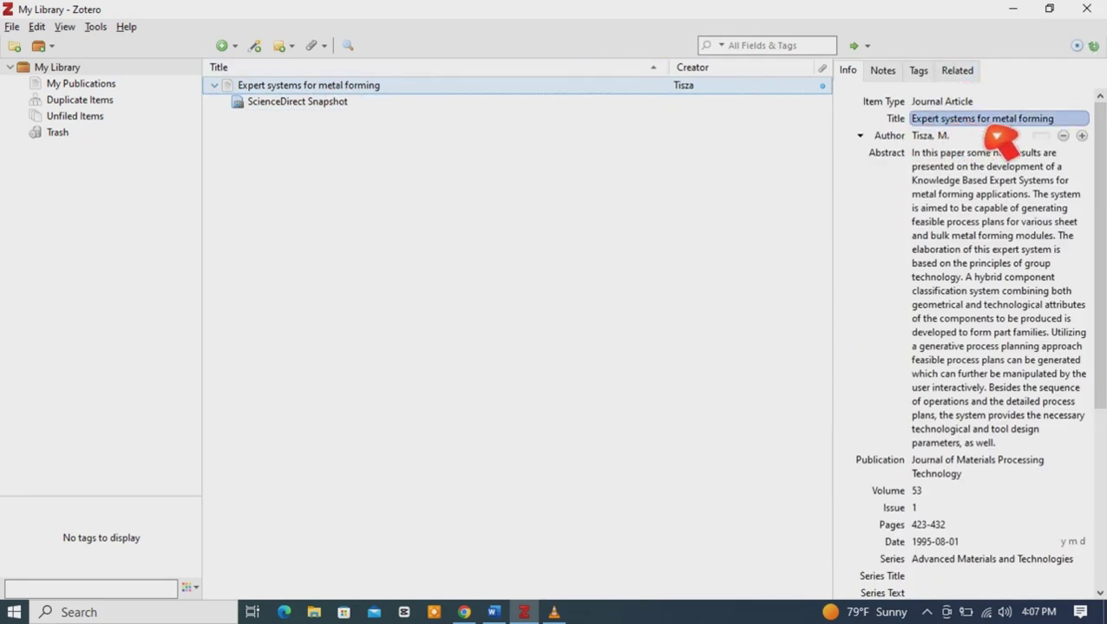
{"action": "left_click", "coordinate": [1006, 208]}
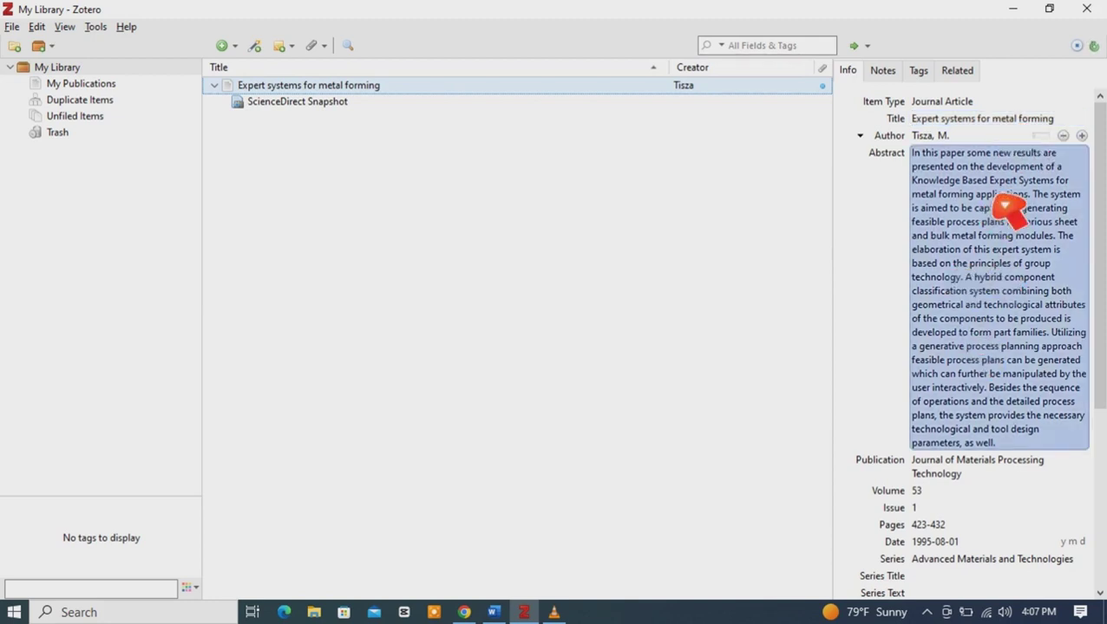
{"action": "key", "text": "Escape"}
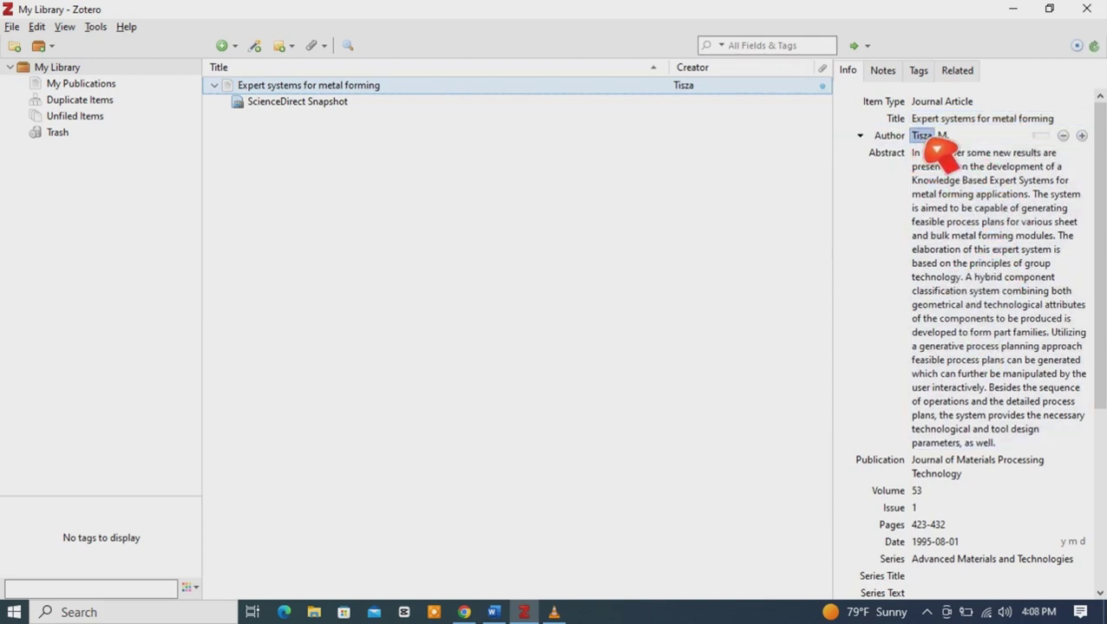
{"action": "left_click", "coordinate": [975, 184]}
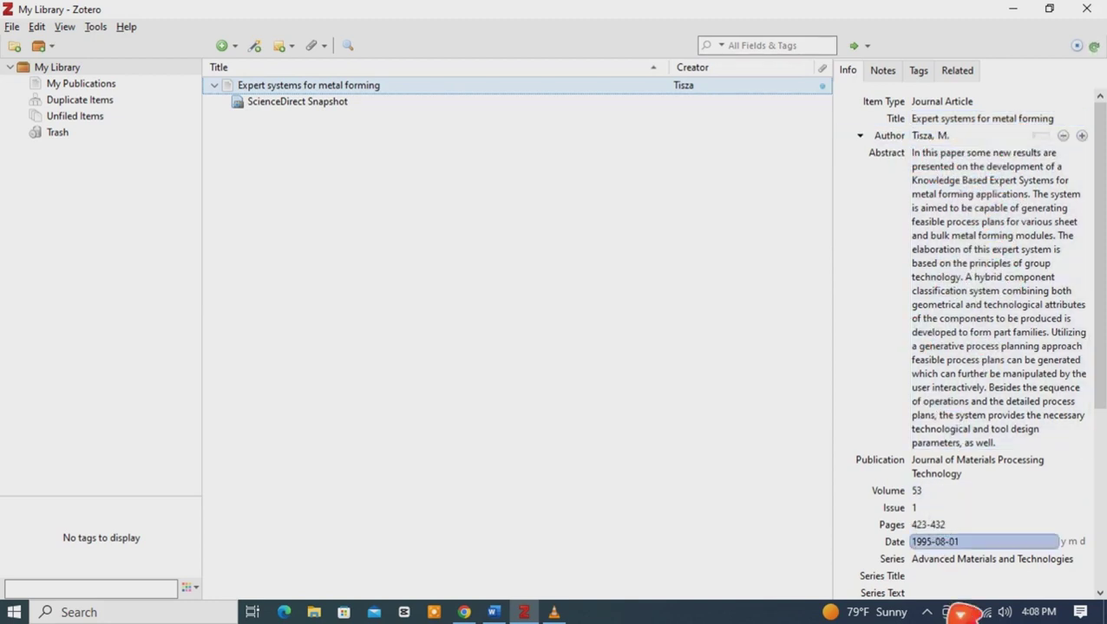
{"action": "left_click", "coordinate": [939, 486]}
{"action": "key", "text": "Escape"}
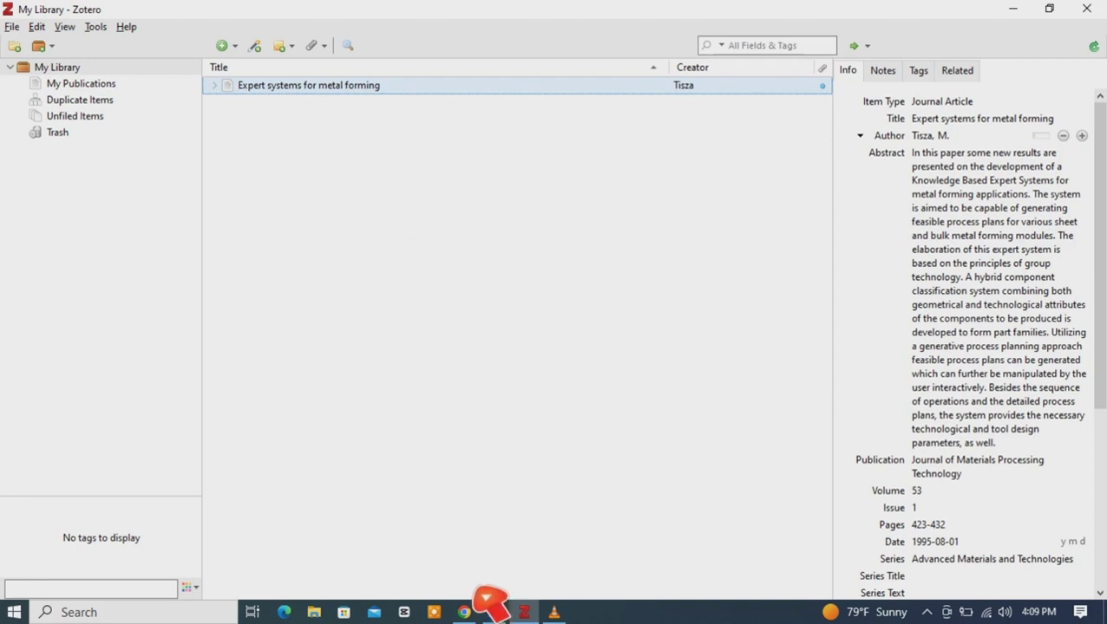
- Switch to Chrome, search Google for "metal forming, elsevier,2023,journalk metals" and open the MDPI Metals journal page
{"action": "left_click", "coordinate": [464, 612]}
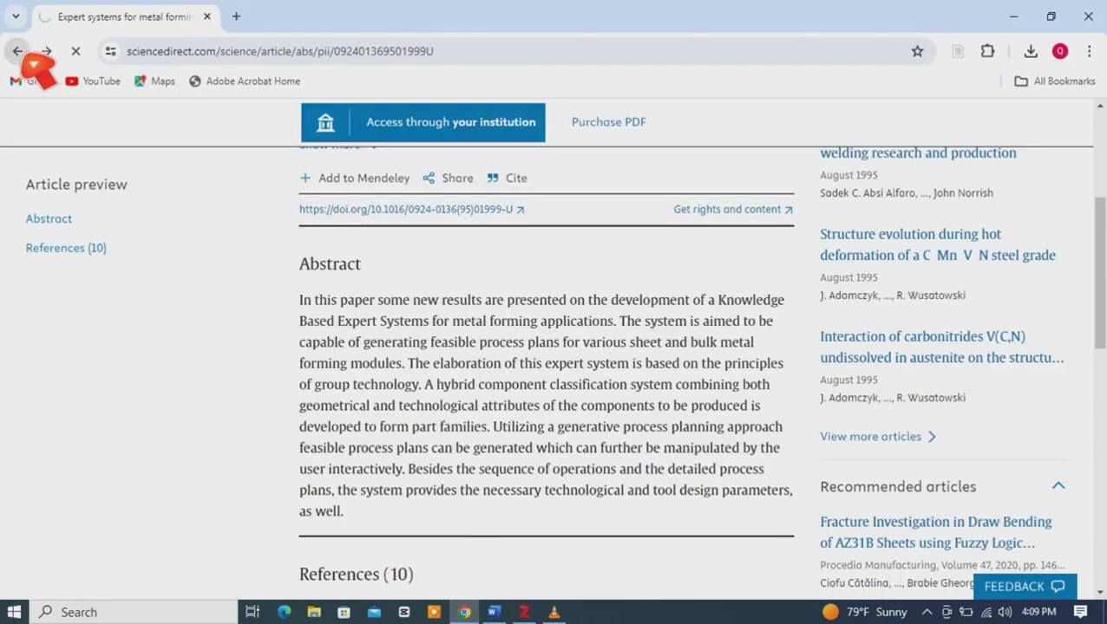
{"action": "left_click", "coordinate": [19, 52]}
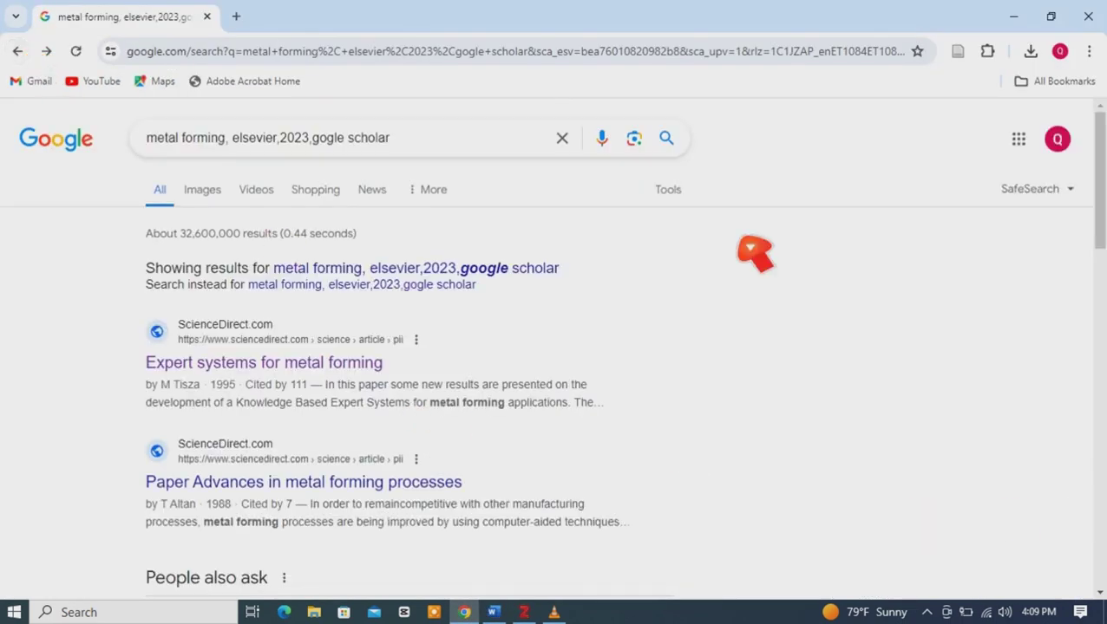
{"action": "left_click", "coordinate": [419, 149]}
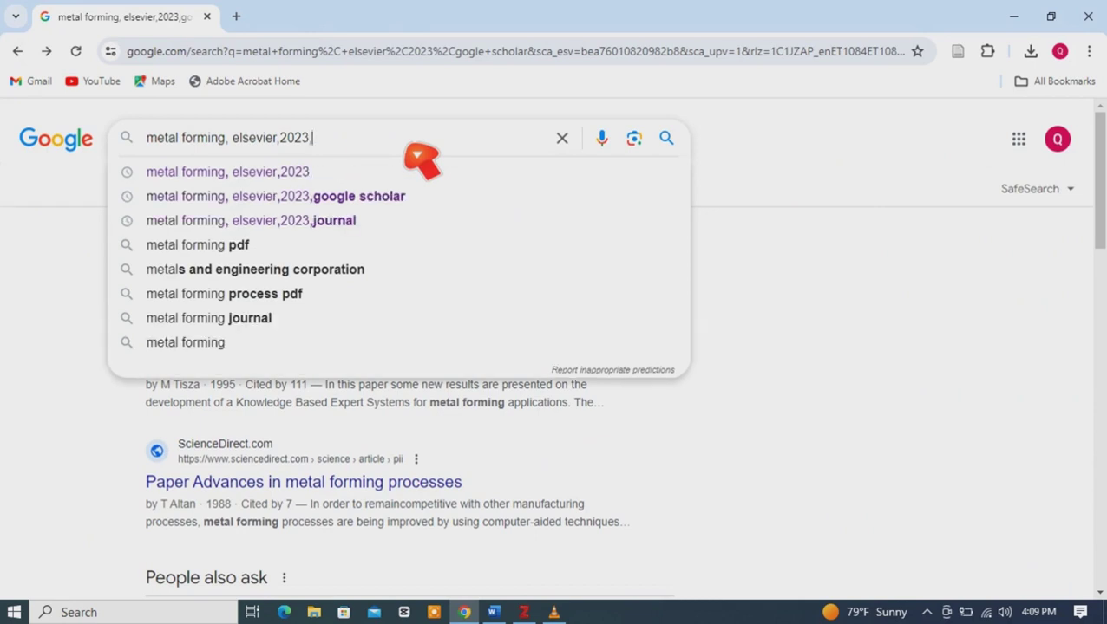
{"action": "type", "text": "journalk"}
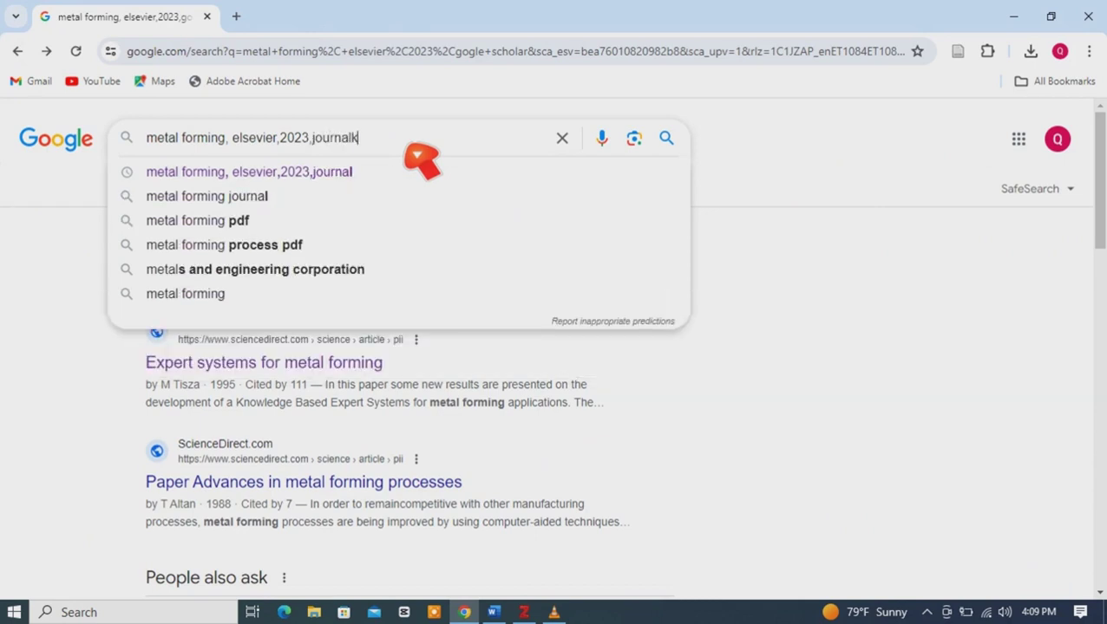
{"action": "type", "text": " metal"}
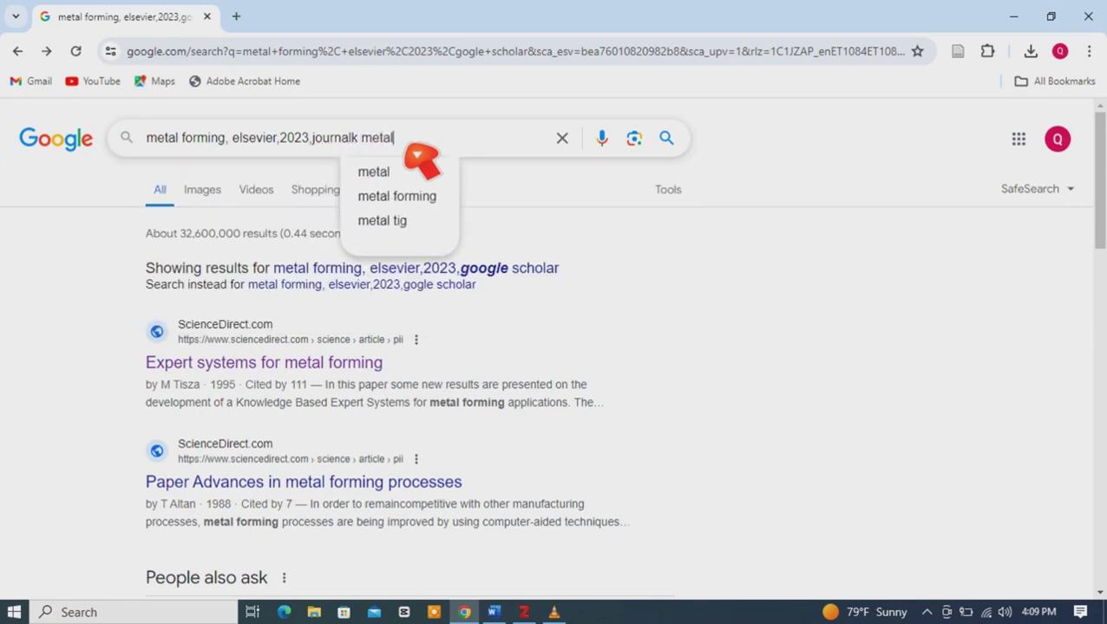
{"action": "type", "text": "s"}
{"action": "key", "text": "Return"}
{"action": "scroll", "coordinate": [564, 425], "scroll_direction": "down", "scroll_amount": 5}
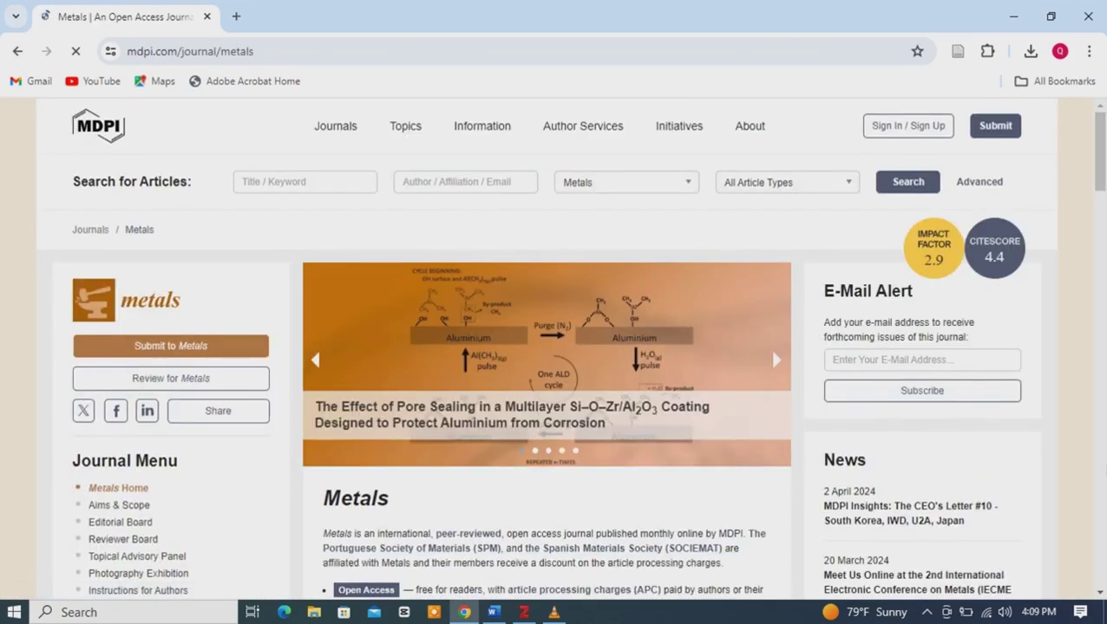
- Save several of the Metals journal's listed articles, starting with "Numerical Simulation of Cathode Nodule Local Effects", to My Library with the Zotero Connector
{"action": "scroll", "coordinate": [769, 347], "scroll_direction": "down", "scroll_amount": 5}
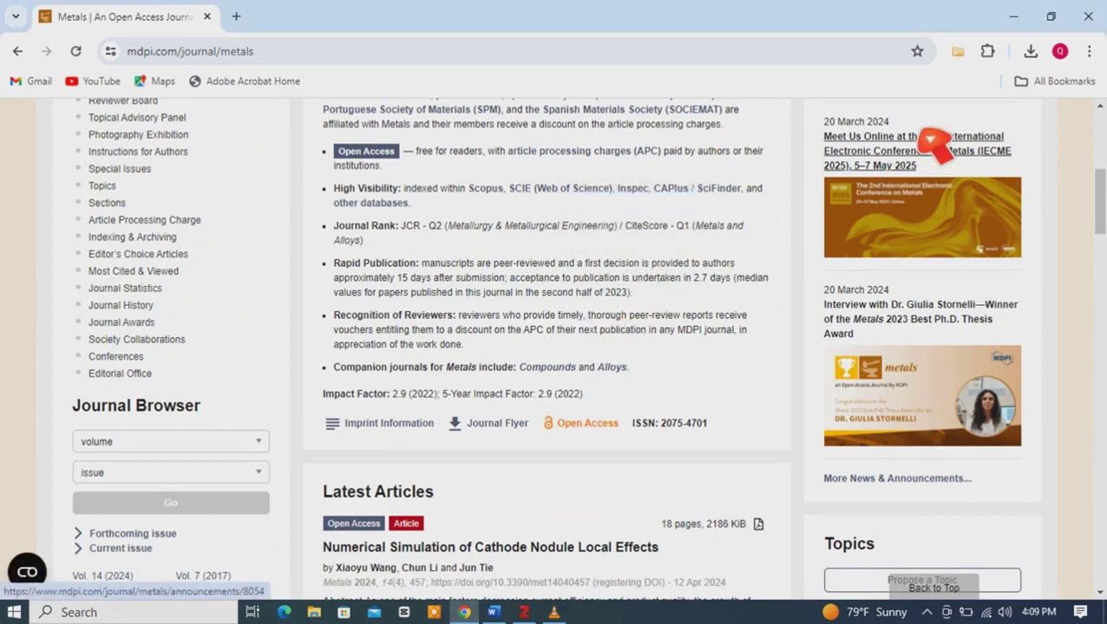
{"action": "left_click", "coordinate": [957, 52]}
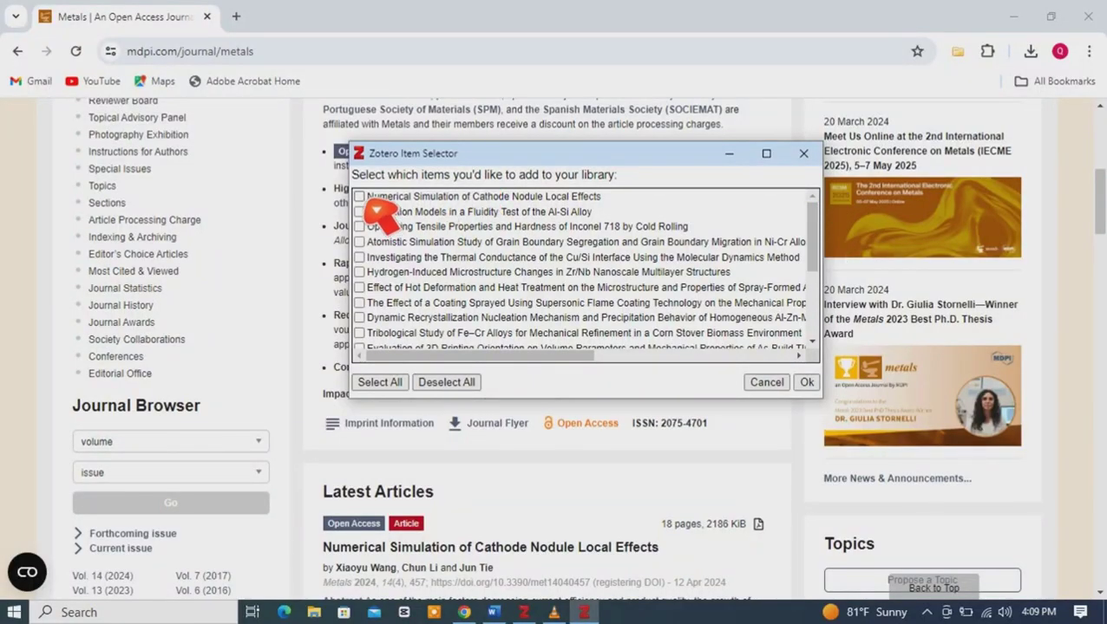
{"action": "left_click", "coordinate": [372, 242]}
{"action": "left_click", "coordinate": [371, 257]}
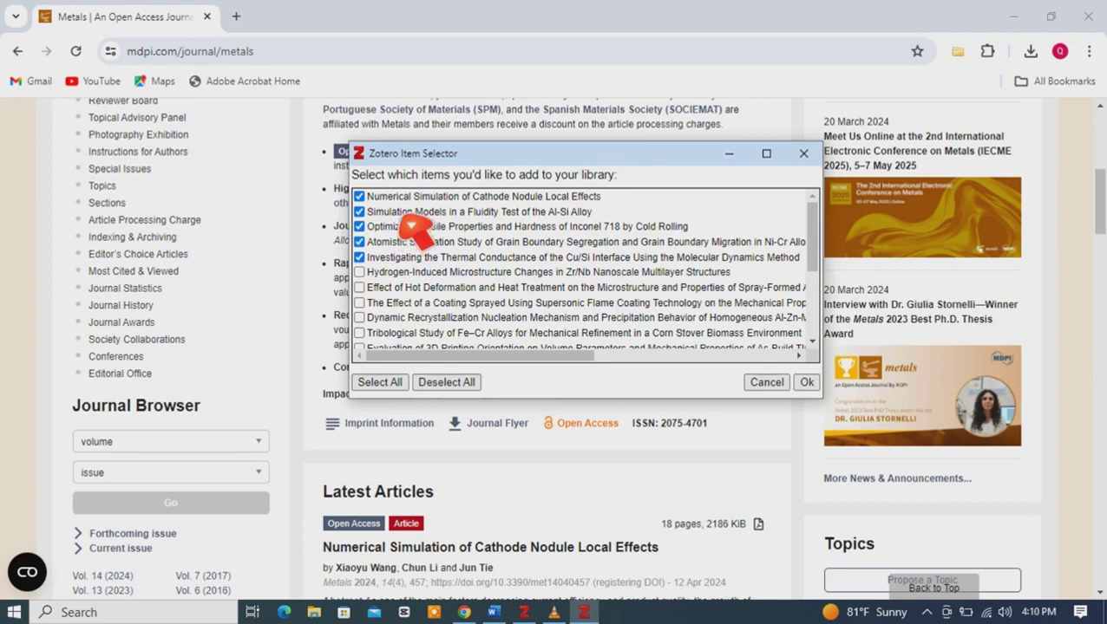
{"action": "left_click", "coordinate": [805, 382]}
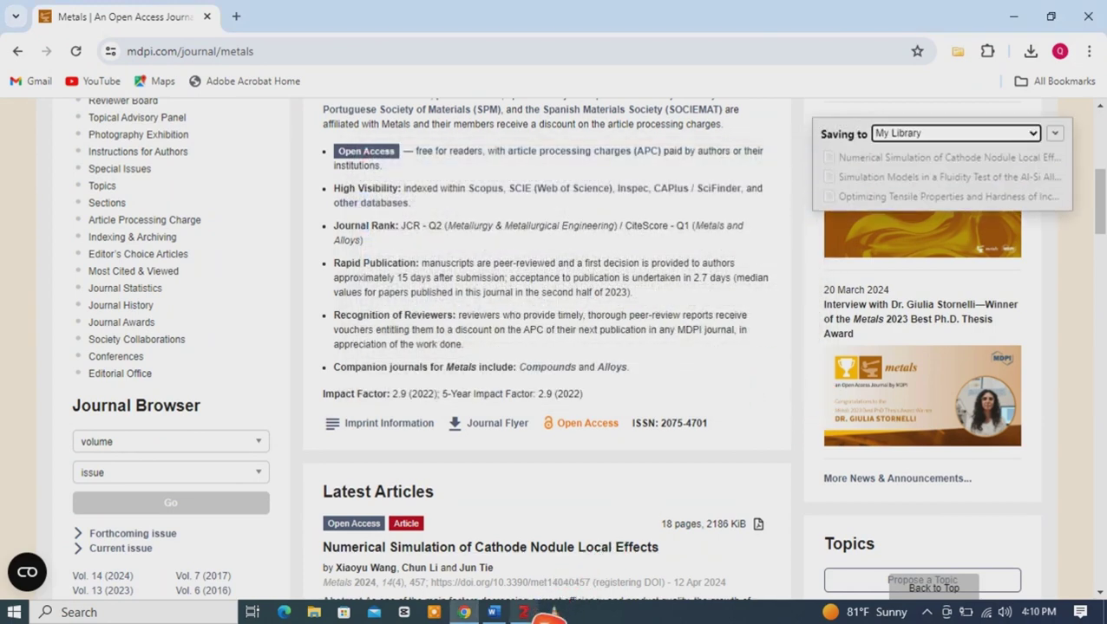
- Switch to Zotero and display the My Library items to check the newly saved articles
{"action": "left_click", "coordinate": [531, 613]}
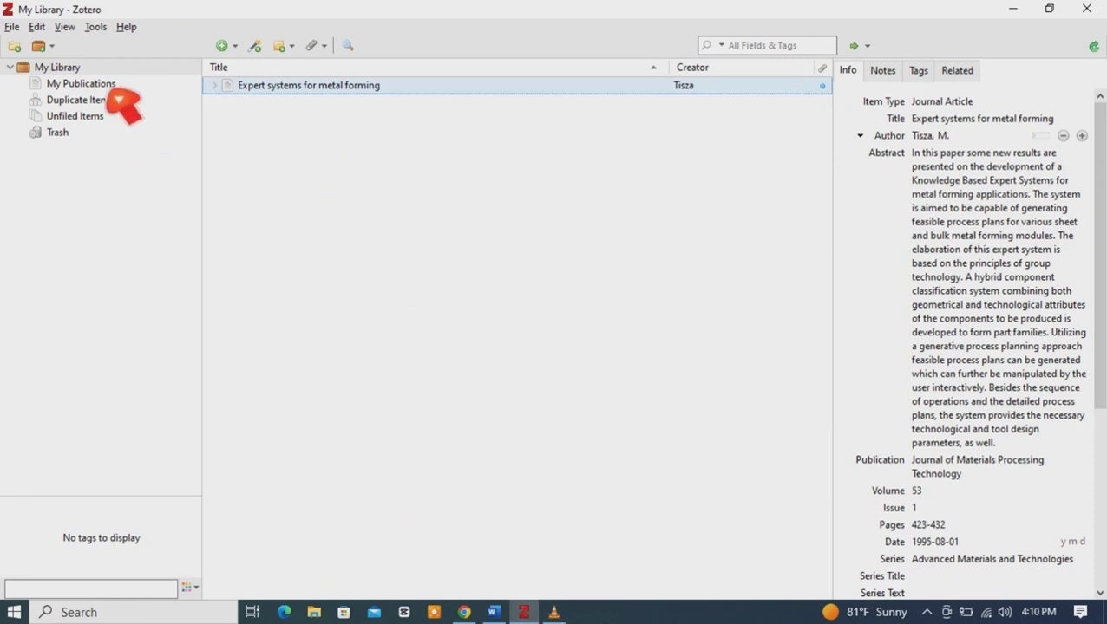
{"action": "left_click", "coordinate": [96, 83]}
{"action": "left_click", "coordinate": [86, 68]}
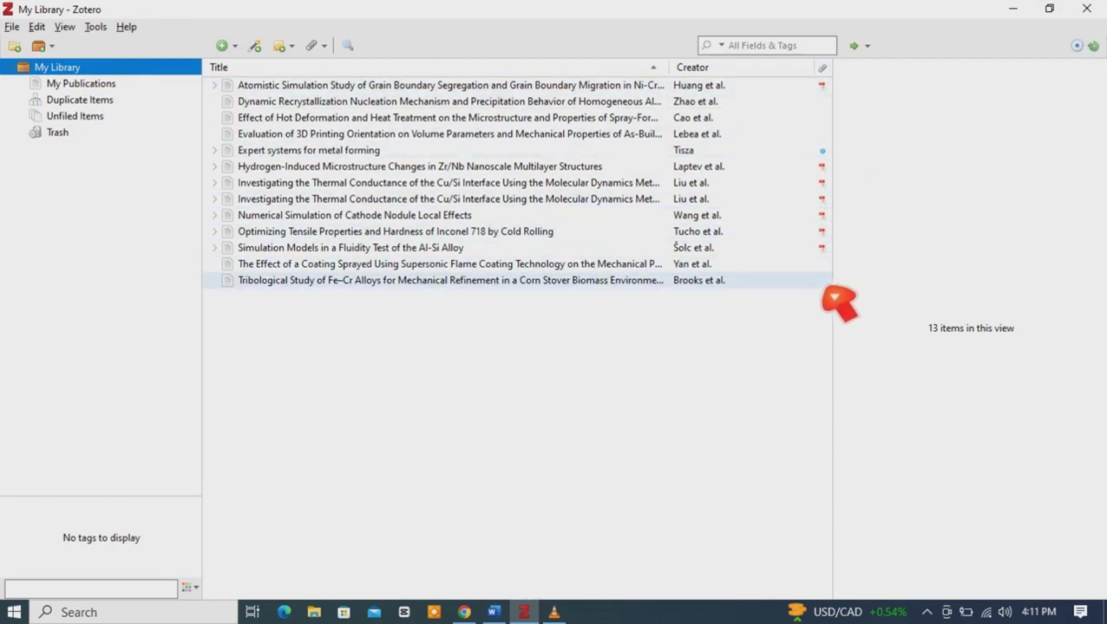
- View and close the "Atomistic Simulation Study" article's Full Text PDF, and expand "Expert systems for metal forming" to compare attachments
{"action": "left_click", "coordinate": [217, 87]}
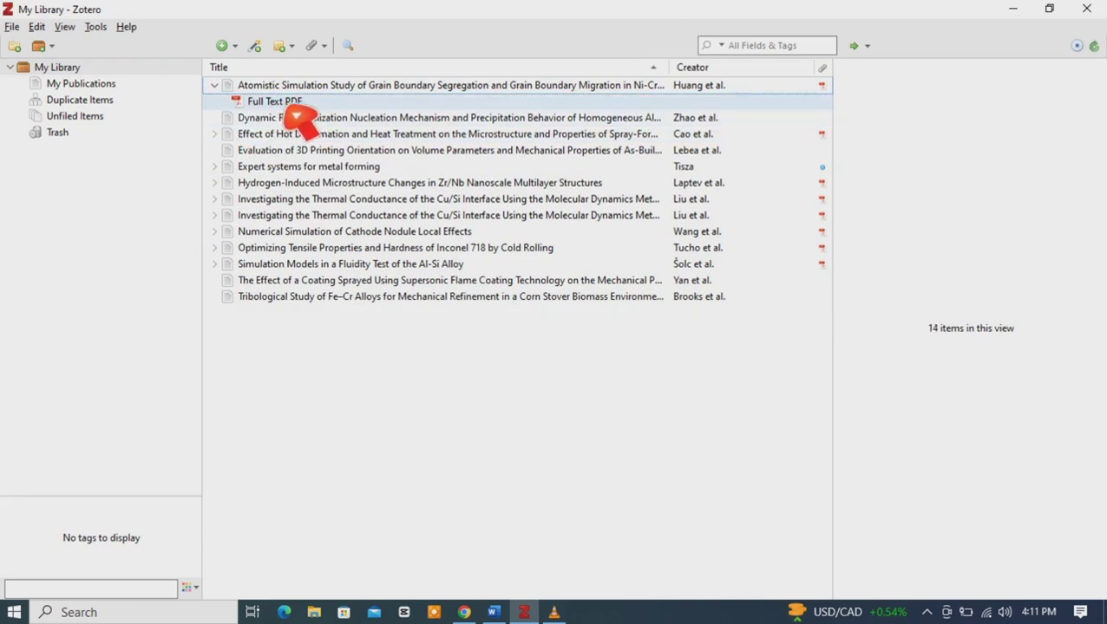
{"action": "left_click", "coordinate": [293, 106]}
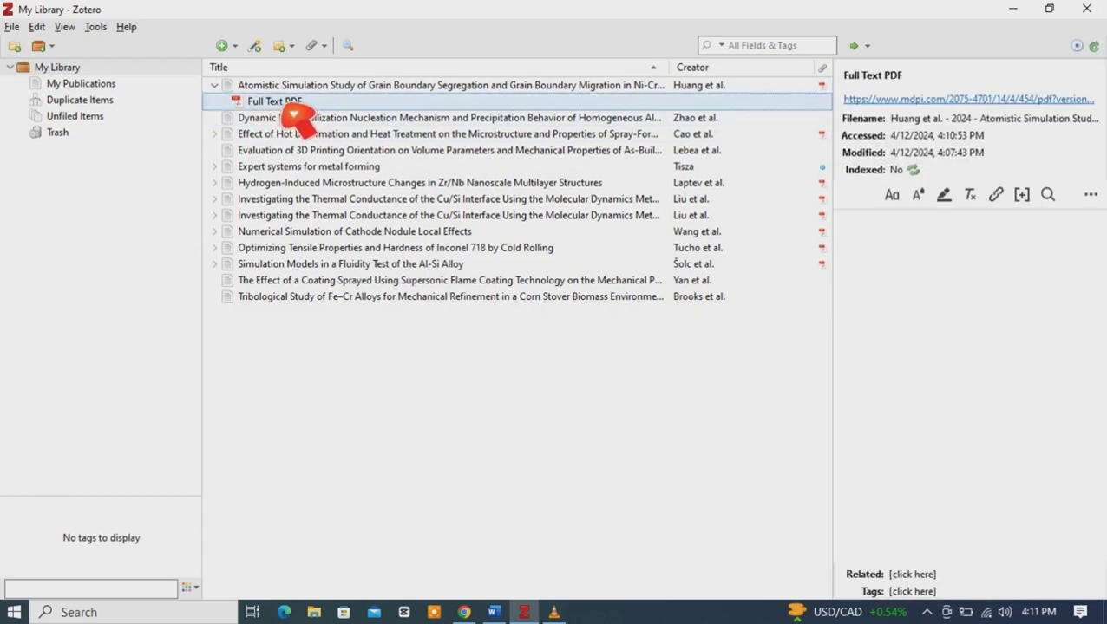
{"action": "double_click", "coordinate": [293, 106]}
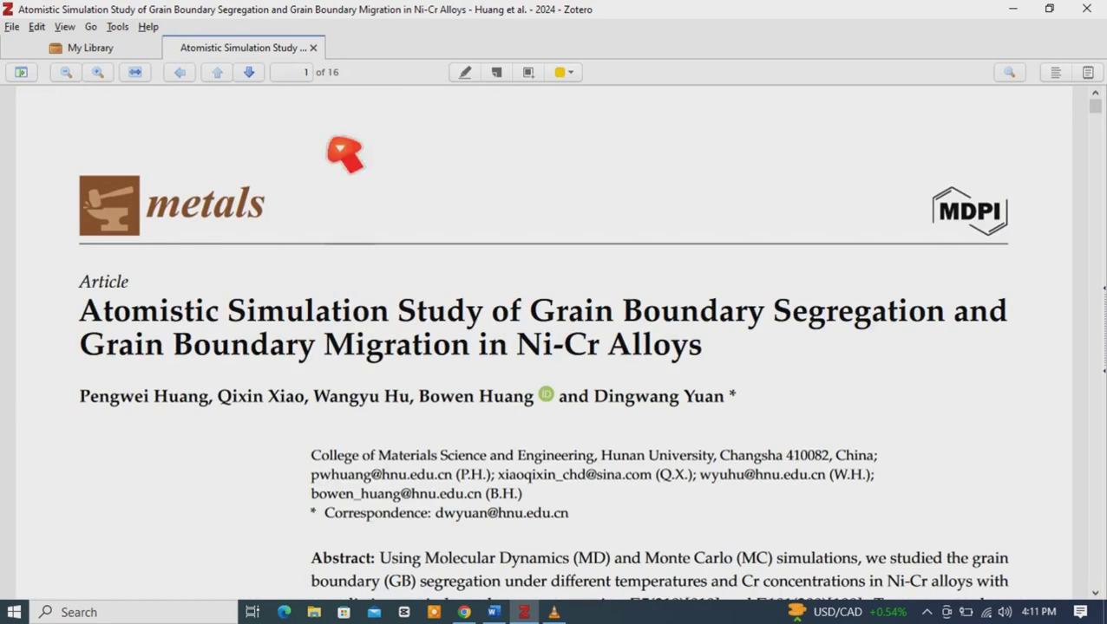
{"action": "key", "text": "ctrl+w"}
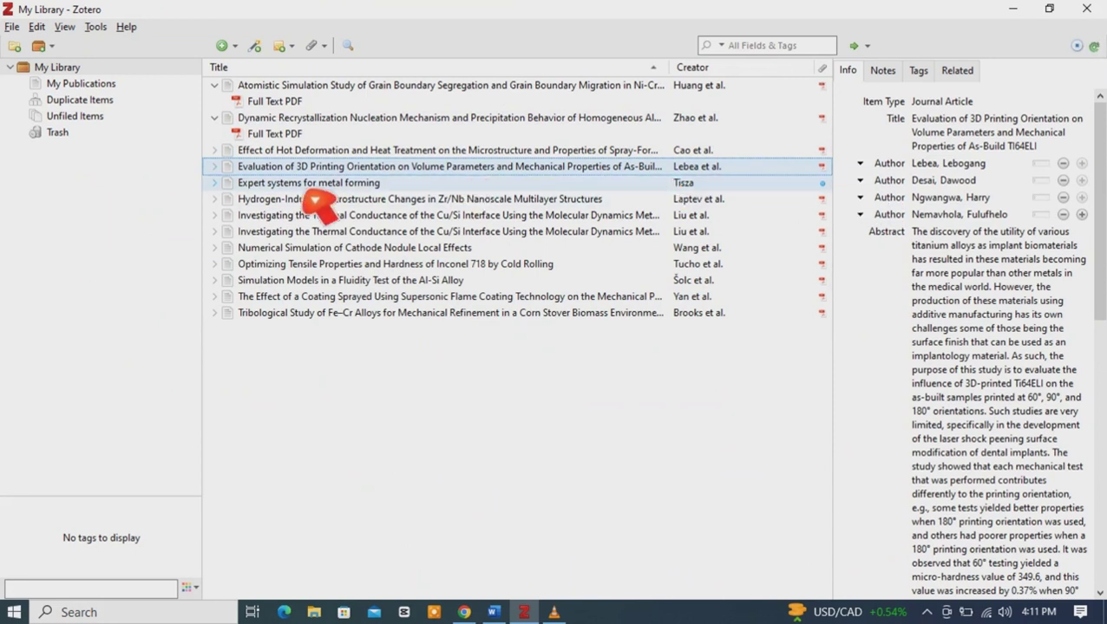
{"action": "left_click", "coordinate": [215, 184]}
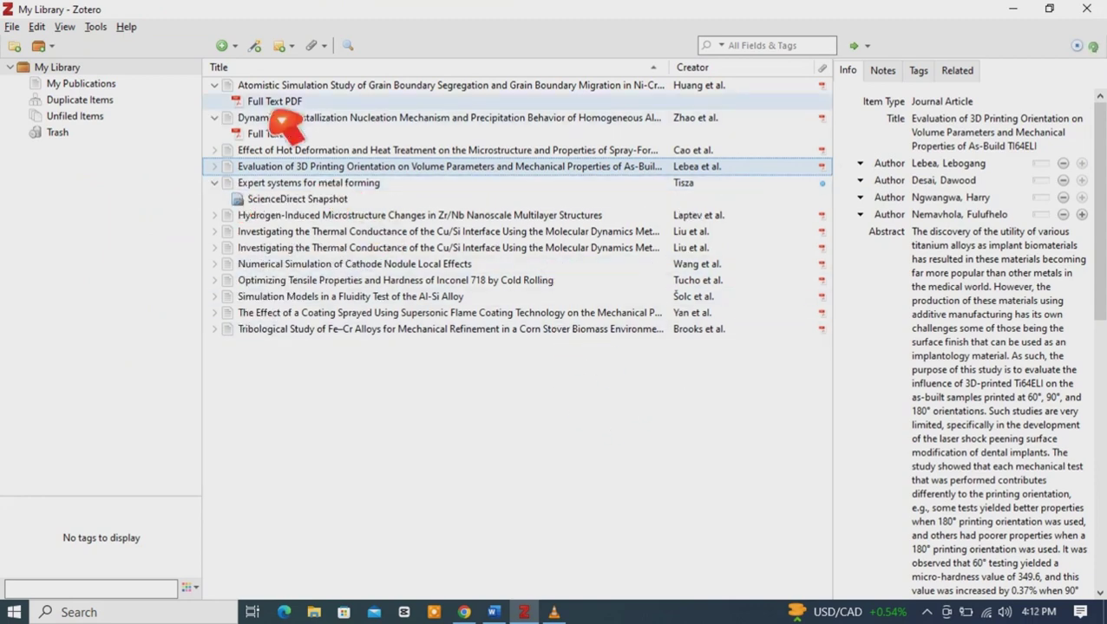
- Restore the Zotero window to a smaller size, minimise Chrome and place Zotero beside the desktop icons
{"action": "left_click", "coordinate": [1048, 8]}
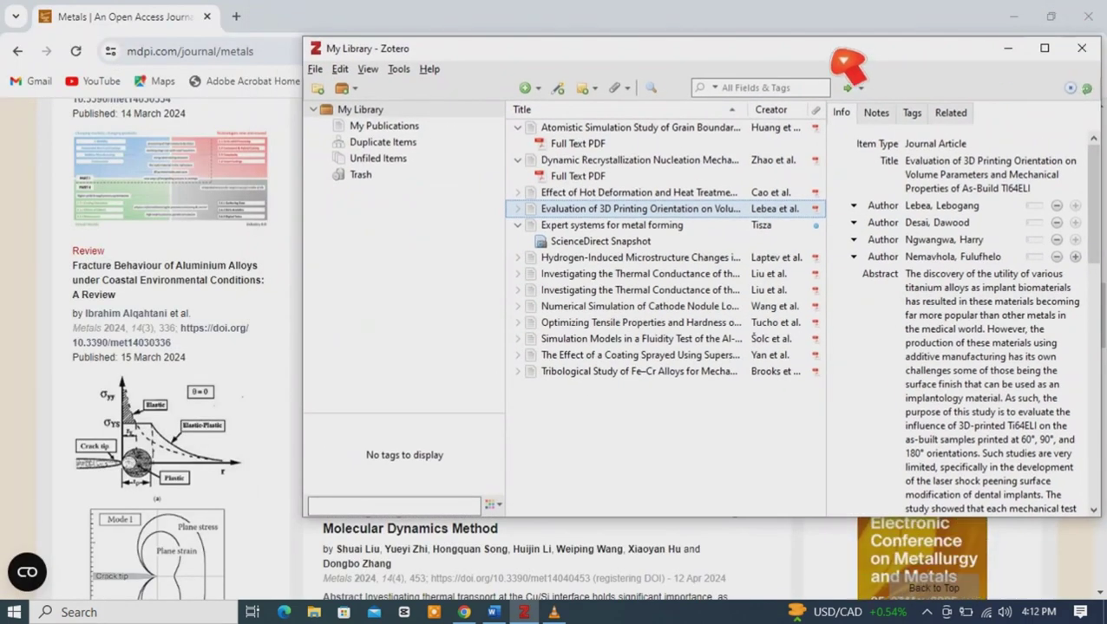
{"action": "left_click_drag", "start_coordinate": [822, 76], "coordinate": [912, 166]}
{"action": "left_click", "coordinate": [1012, 16]}
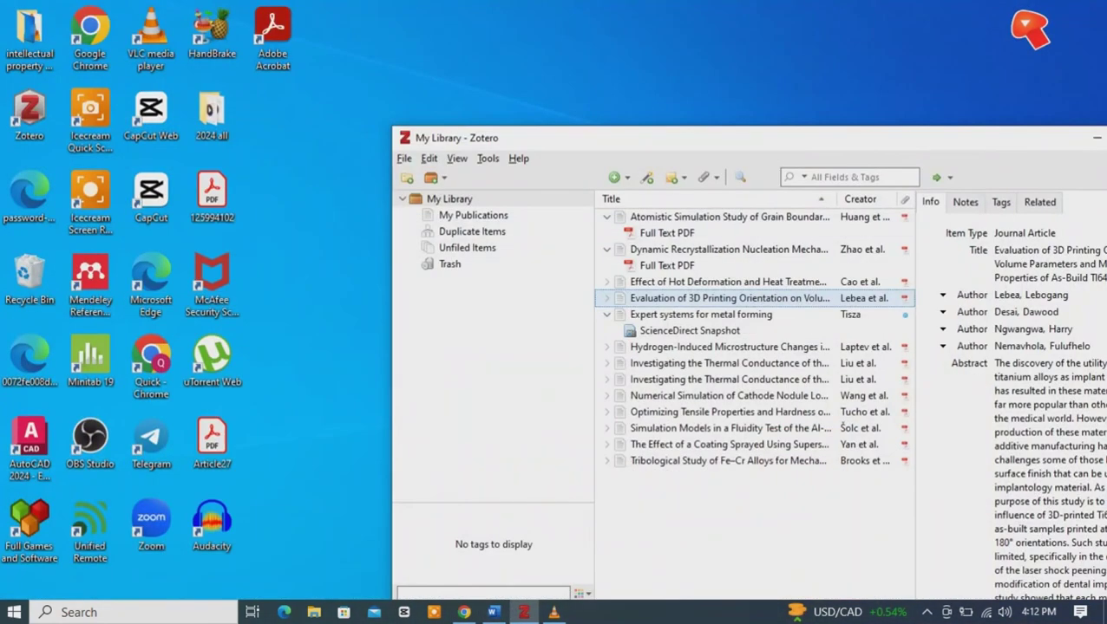
{"action": "left_click_drag", "start_coordinate": [716, 147], "coordinate": [686, 31]}
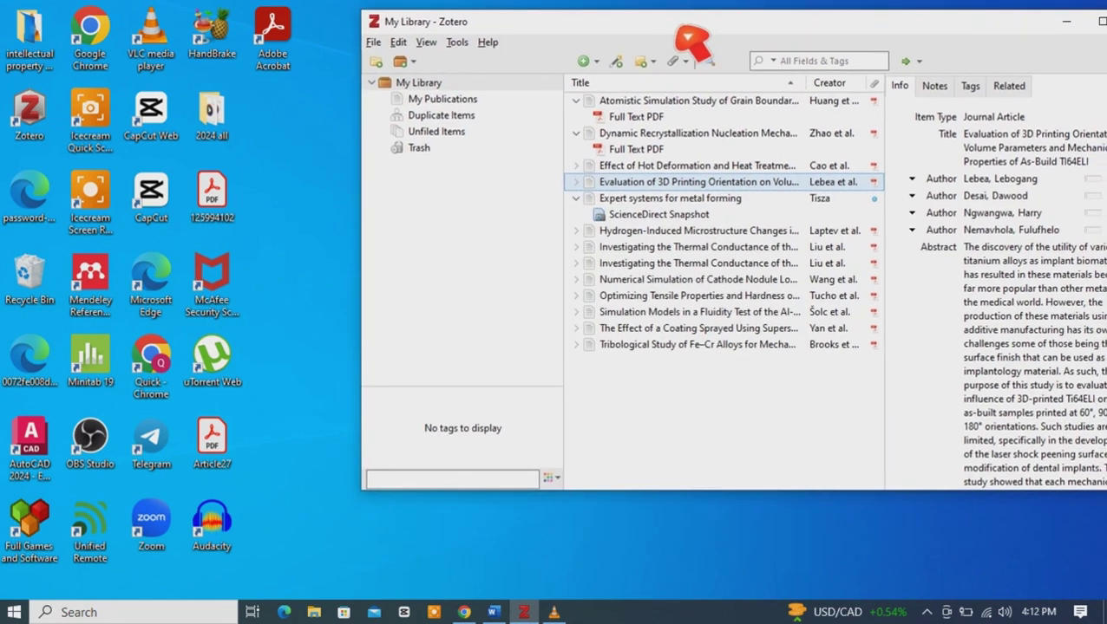
- Add the desktop files Article27.pdf and 125994102.pdf to My Library, keeping the Zotero window beside the icons
{"action": "left_click", "coordinate": [236, 466]}
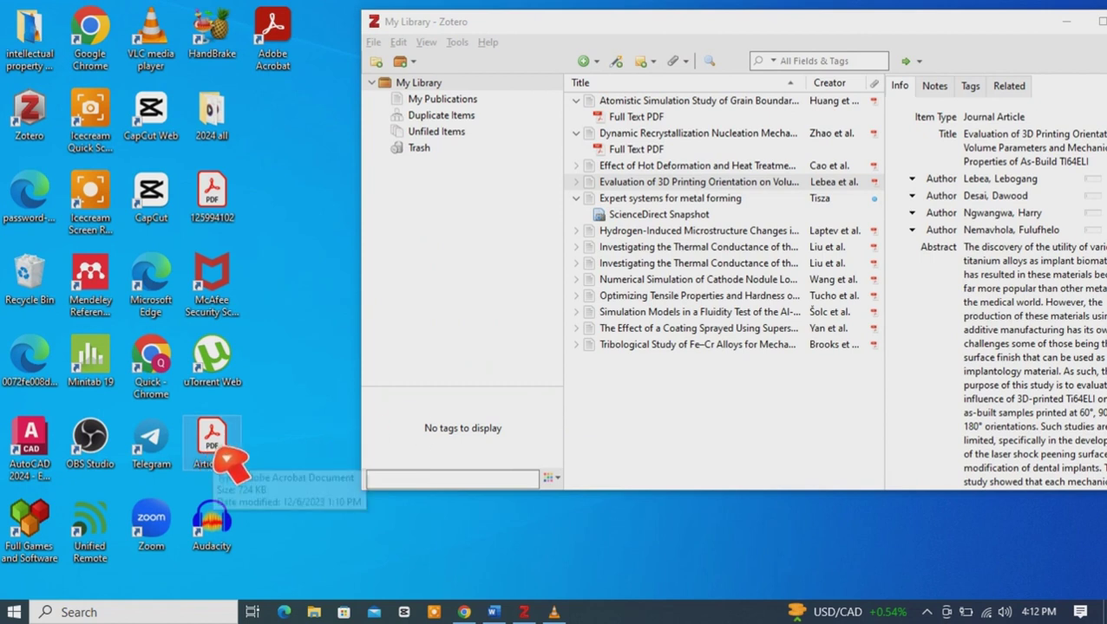
{"action": "left_click_drag", "start_coordinate": [223, 451], "coordinate": [727, 414]}
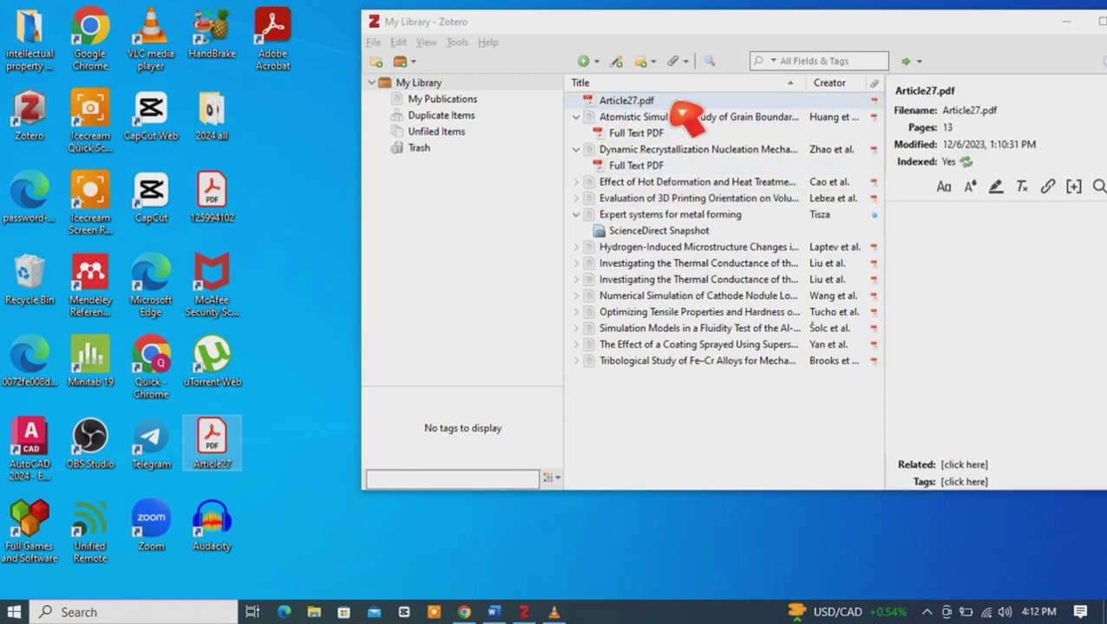
{"action": "left_click_drag", "start_coordinate": [1013, 28], "coordinate": [954, 36]}
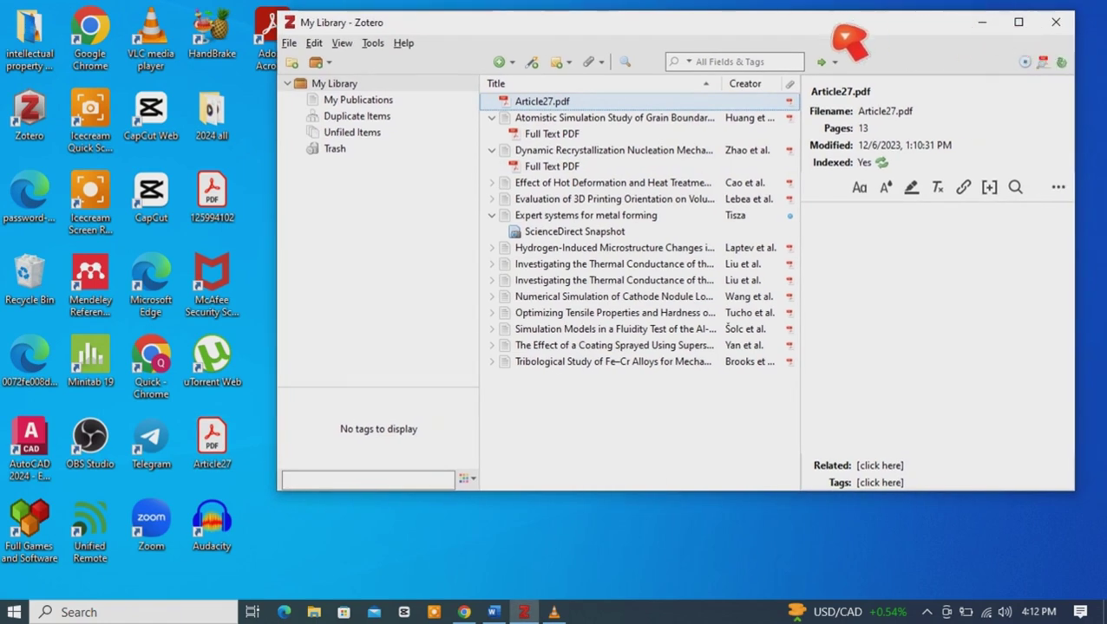
{"action": "left_click_drag", "start_coordinate": [835, 24], "coordinate": [888, 52]}
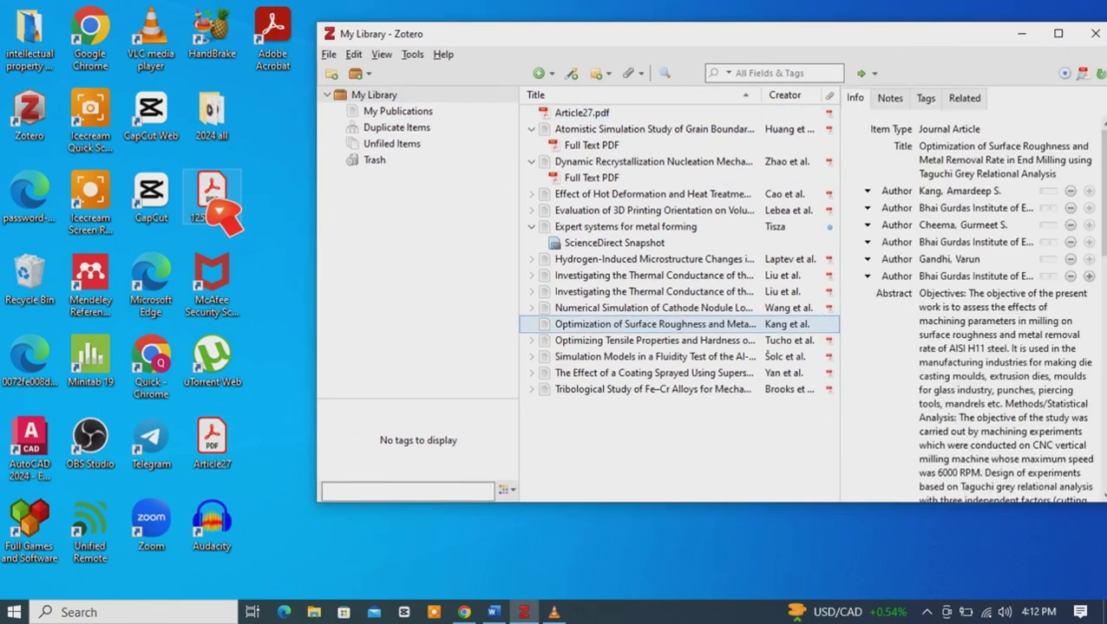
{"action": "left_click_drag", "start_coordinate": [217, 227], "coordinate": [704, 449]}
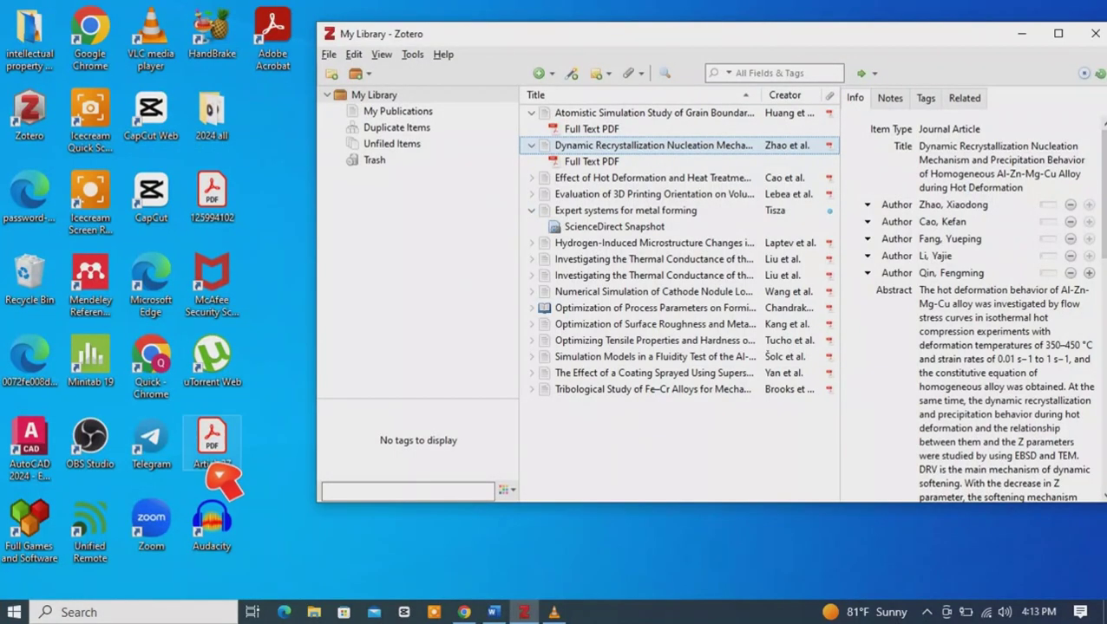
- Check the title of Article27.pdf in Acrobat and expand the matching "Optimization of Surface Roughness" item in Zotero to inspect its attachment
{"action": "left_click", "coordinate": [222, 455]}
{"action": "key", "text": "alt+Tab"}
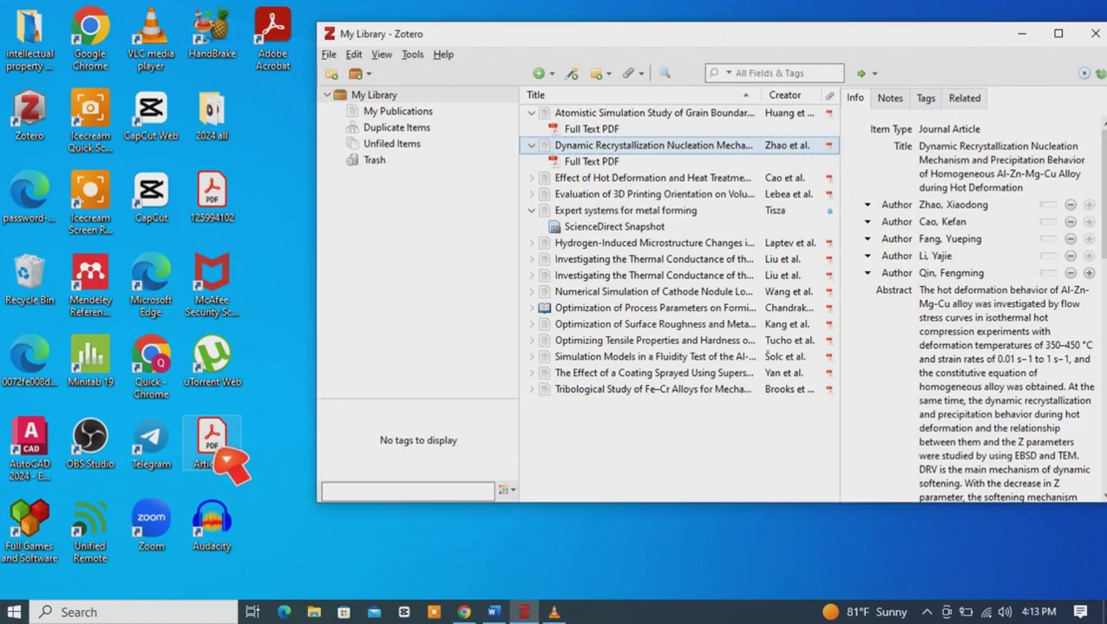
{"action": "double_click", "coordinate": [224, 455]}
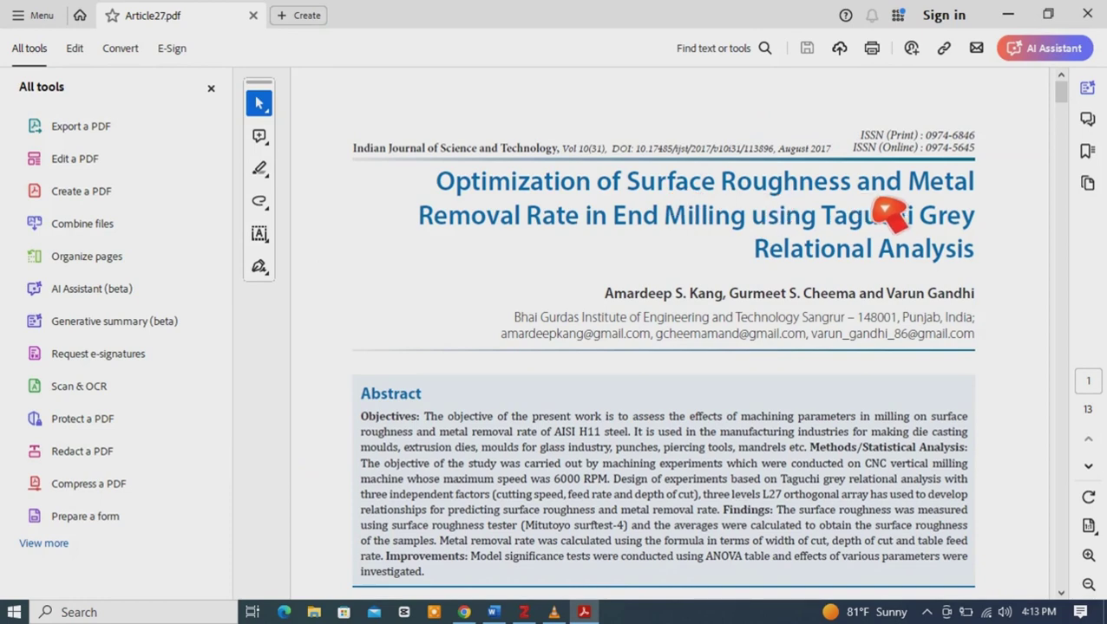
{"action": "left_click", "coordinate": [1008, 14]}
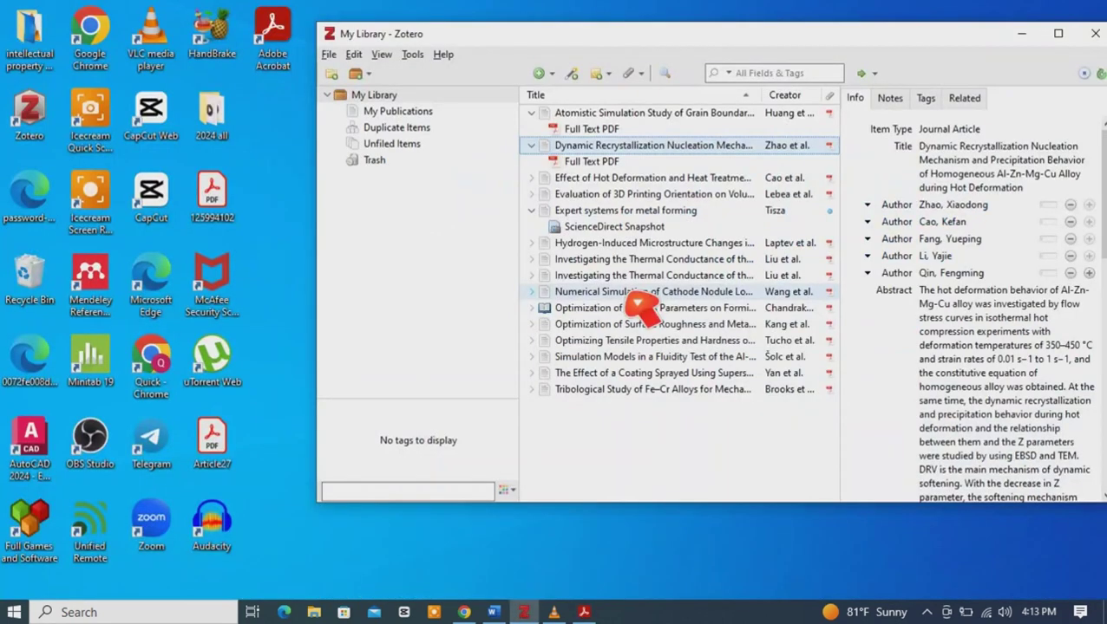
{"action": "left_click", "coordinate": [532, 325]}
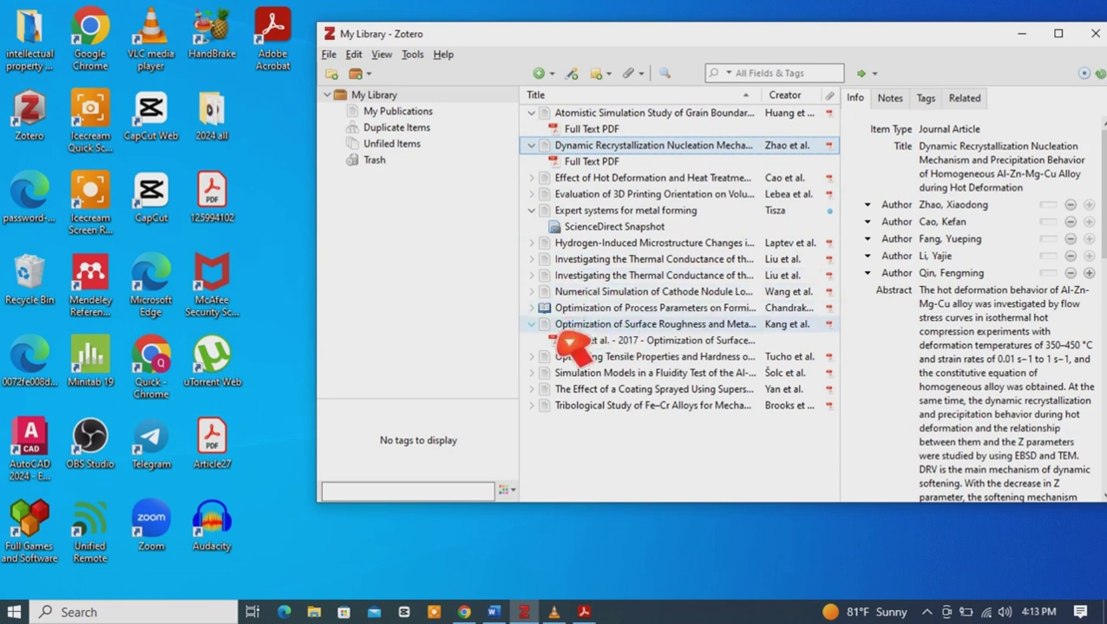
{"action": "double_click", "coordinate": [628, 325]}
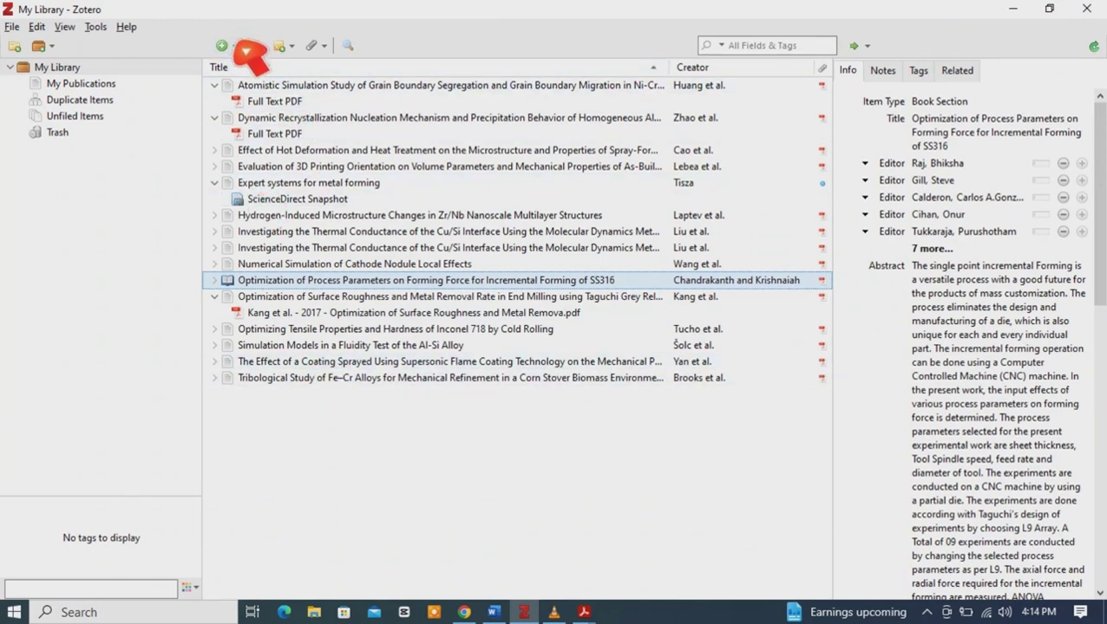
- Create a new blank Journal Article item in My Library for manual entry
{"action": "left_click", "coordinate": [236, 49]}
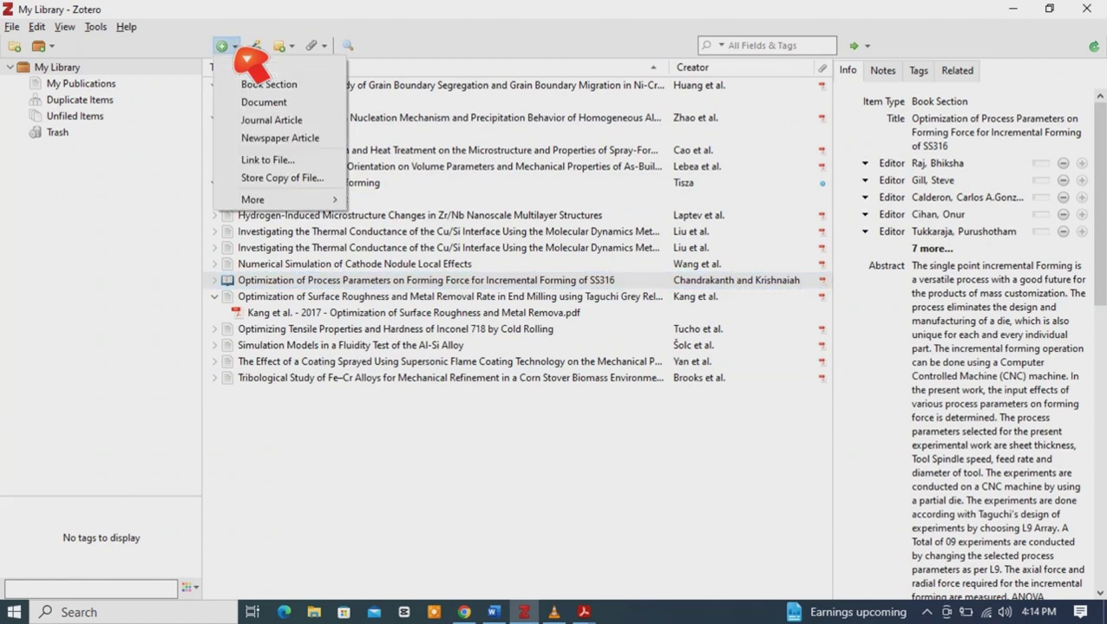
{"action": "left_click", "coordinate": [283, 126]}
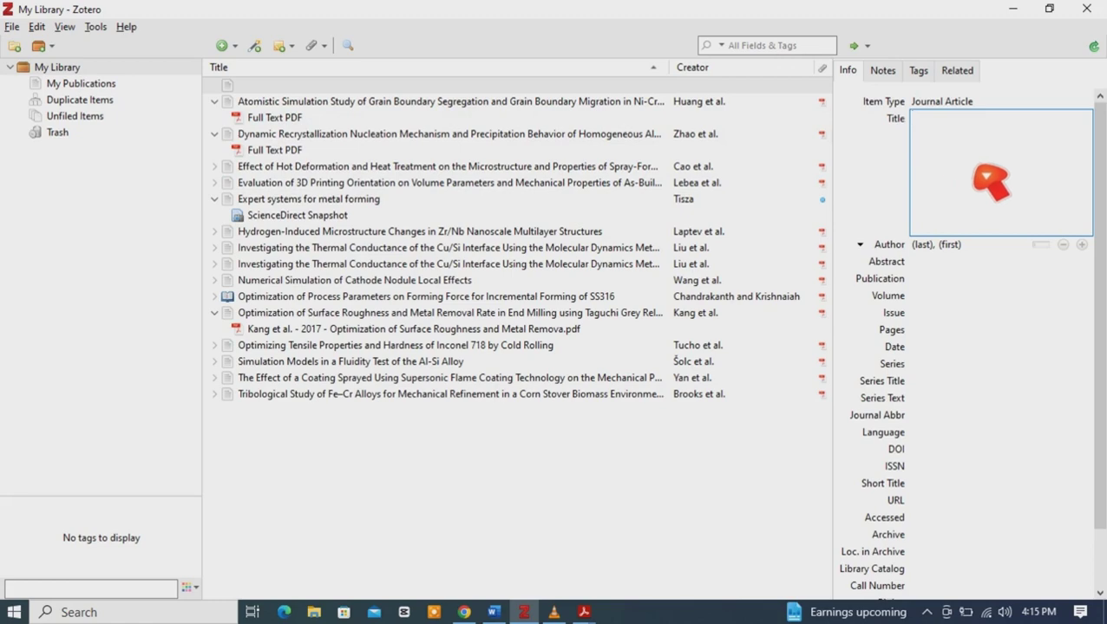
- Restore the Zotero window to a smaller size, open Article27.pdf from the desktop in Acrobat and copy its full title
{"action": "left_click", "coordinate": [1048, 9]}
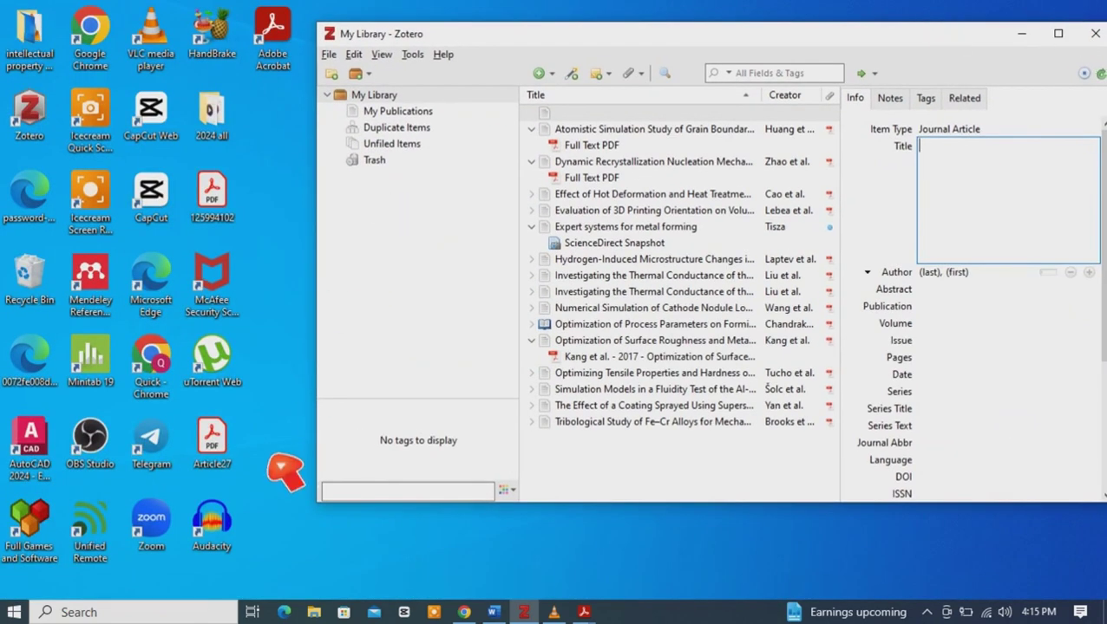
{"action": "double_click", "coordinate": [229, 460]}
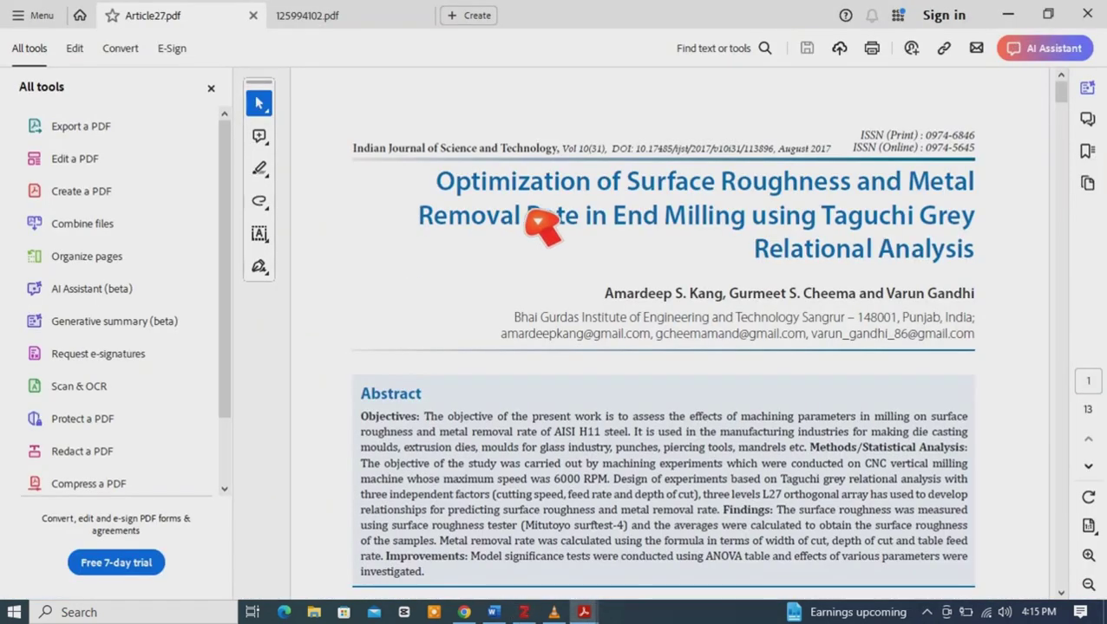
{"action": "left_click_drag", "start_coordinate": [458, 196], "coordinate": [894, 276]}
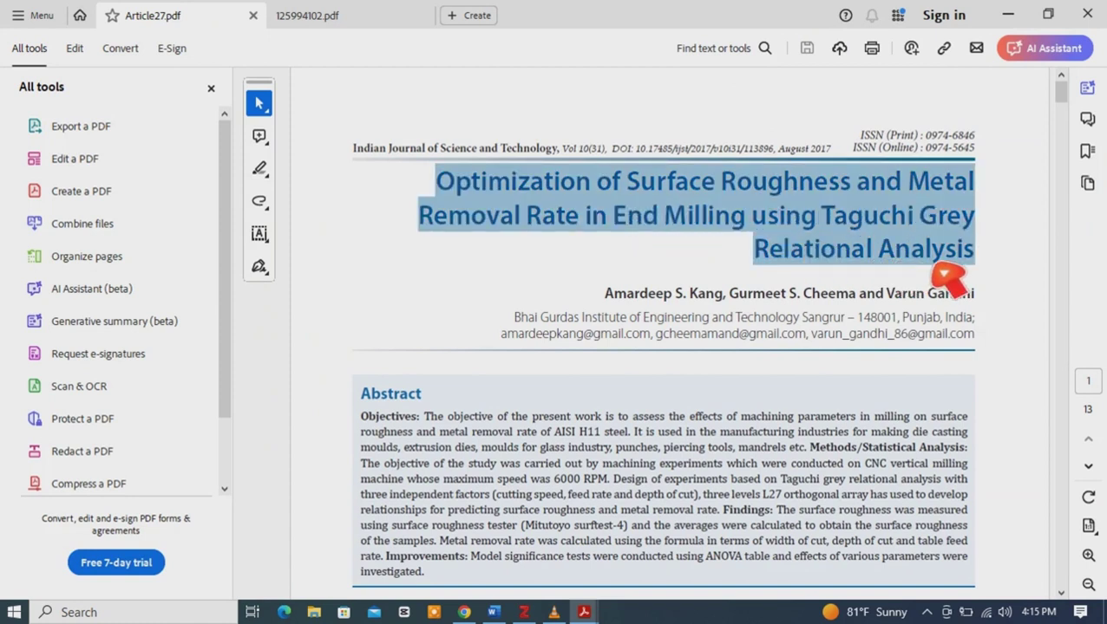
{"action": "mouse_move", "coordinate": [932, 263]}
{"action": "right_click", "coordinate": [739, 210]}
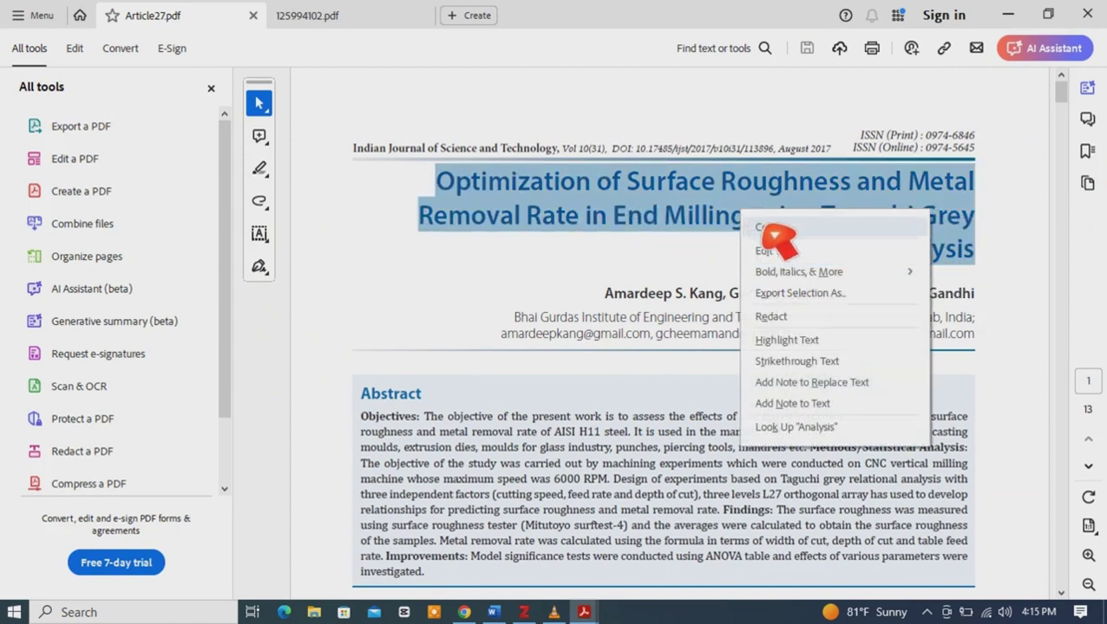
{"action": "left_click", "coordinate": [767, 223]}
- Minimise Acrobat and paste the copied article title into the Title and Abstract fields of the new Journal Article item in Zotero
{"action": "left_click", "coordinate": [1007, 14]}
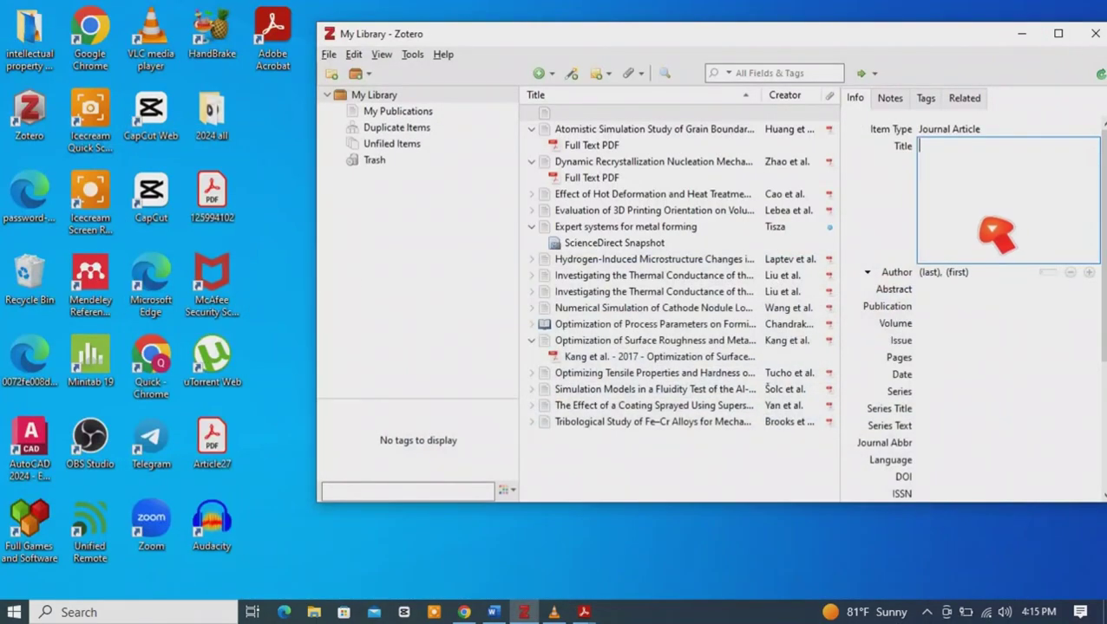
{"action": "right_click", "coordinate": [963, 186]}
{"action": "left_click", "coordinate": [997, 255]}
{"action": "left_click", "coordinate": [989, 291]}
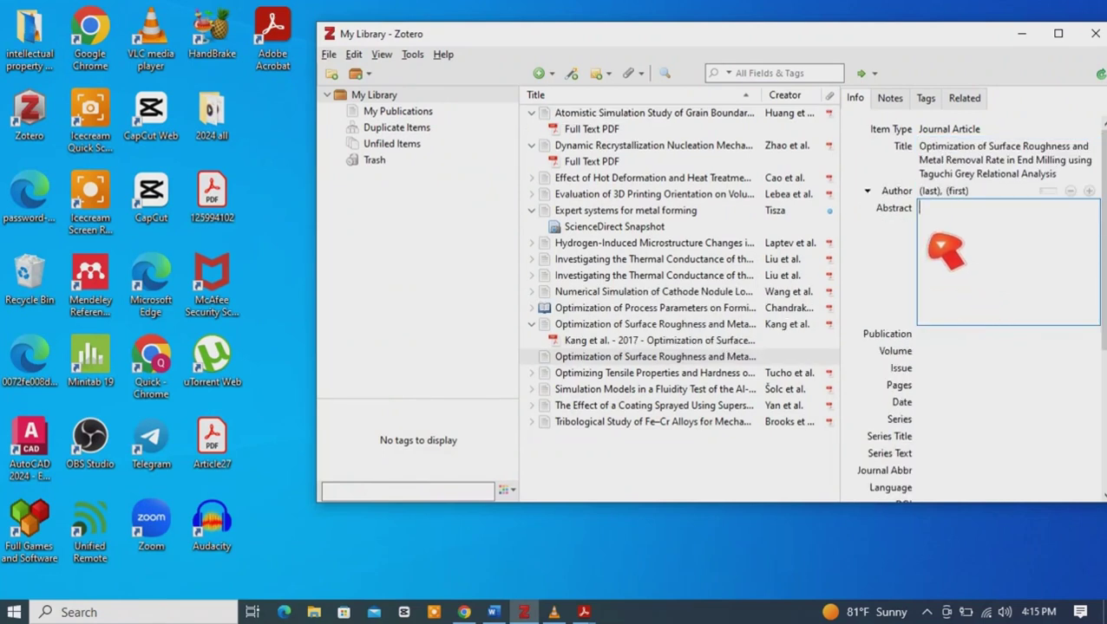
{"action": "right_click", "coordinate": [980, 303]}
{"action": "left_click", "coordinate": [951, 363]}
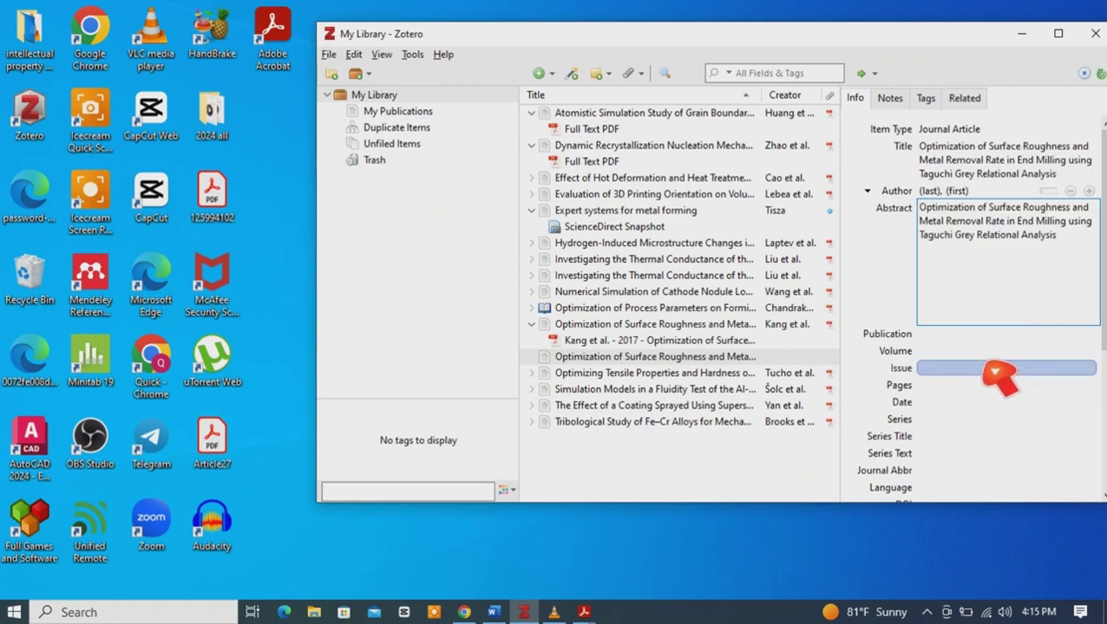
- Set the new item's Volume to 4 and its Pages to 56-69, leaving the other fields empty
{"action": "left_click", "coordinate": [961, 368]}
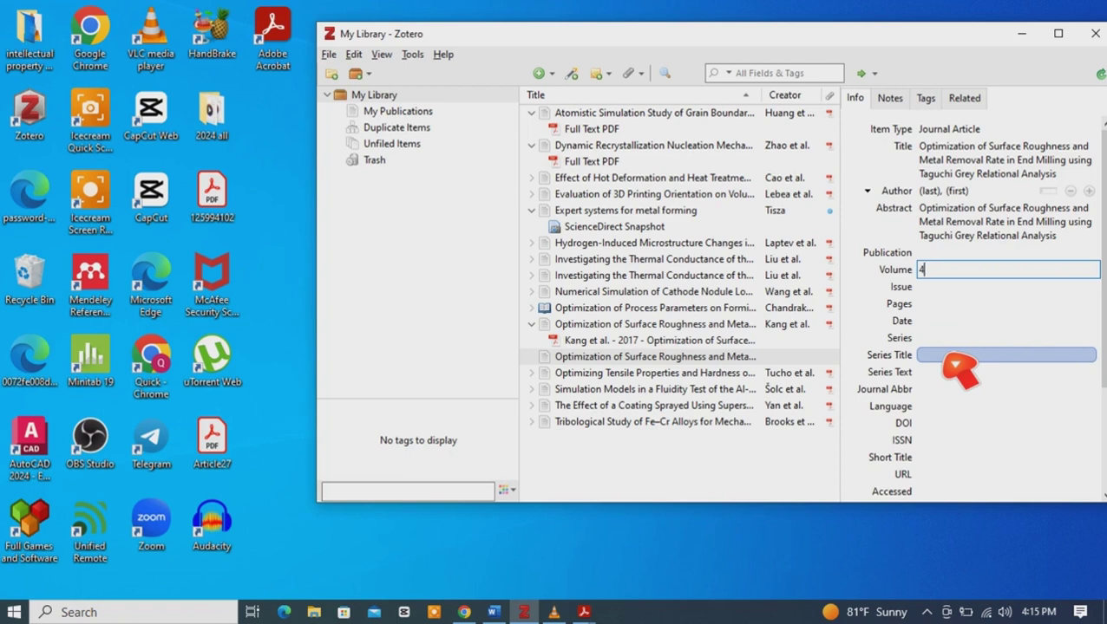
{"action": "left_click", "coordinate": [954, 305]}
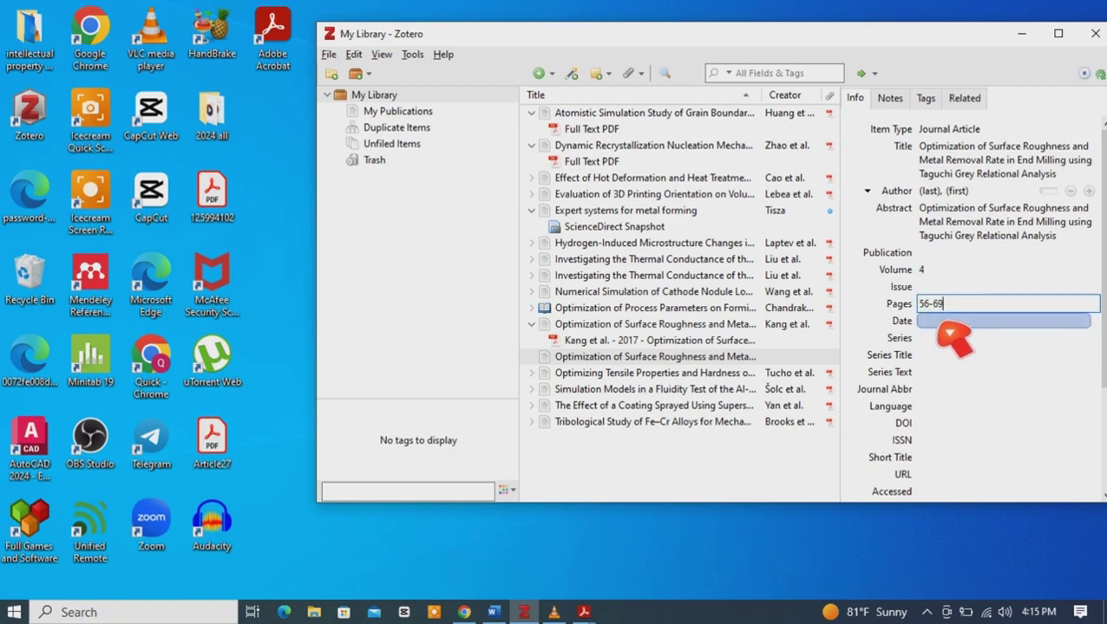
{"action": "left_click", "coordinate": [949, 321]}
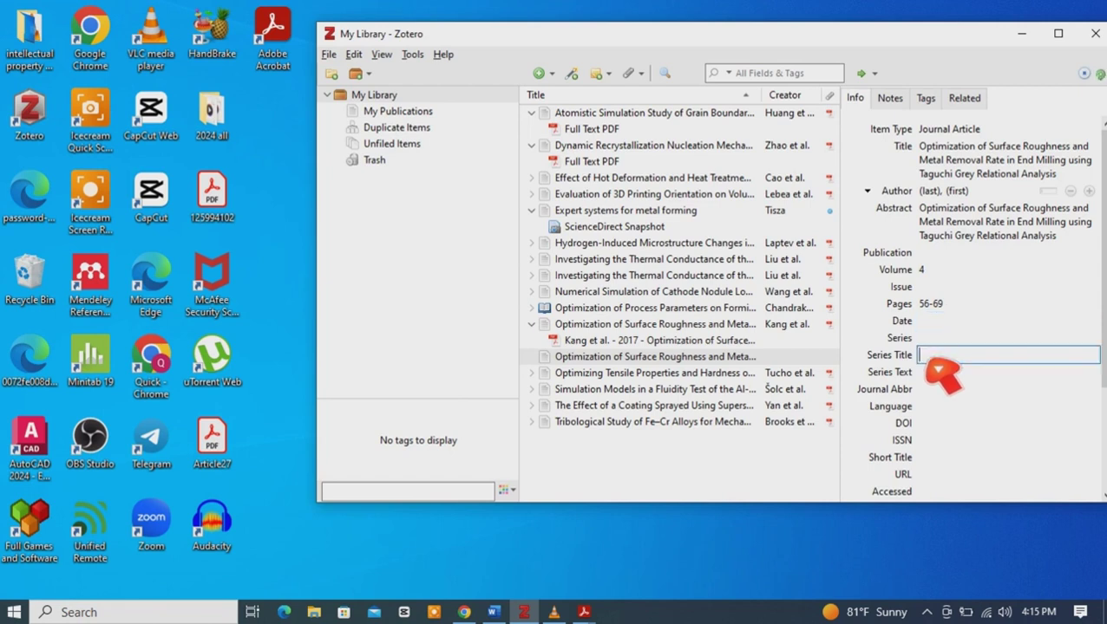
{"action": "left_click", "coordinate": [941, 423]}
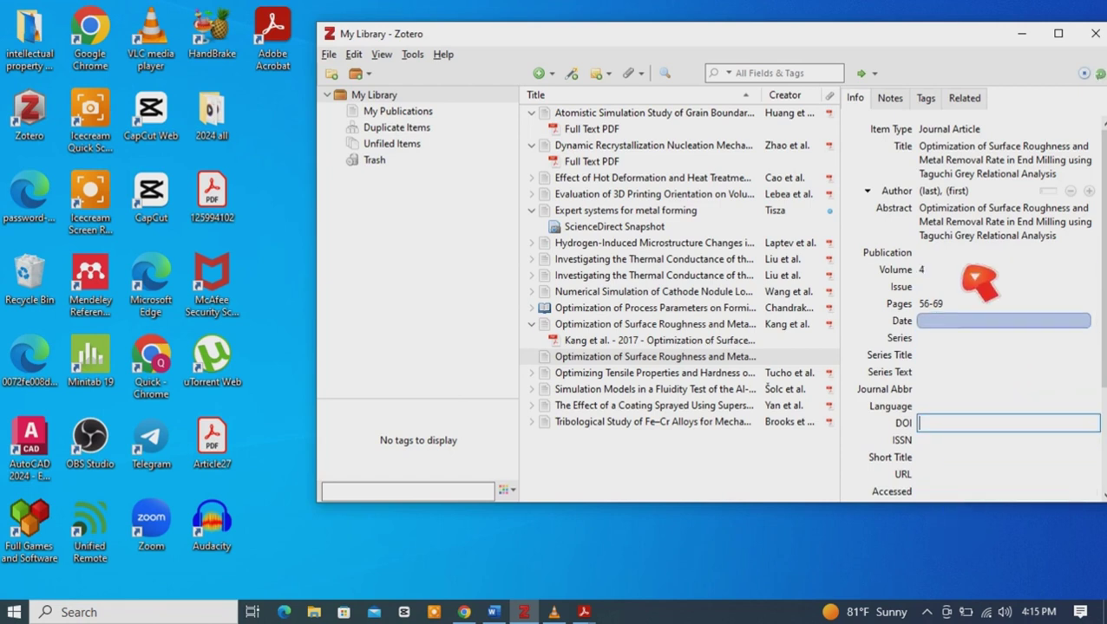
{"action": "left_click", "coordinate": [946, 186]}
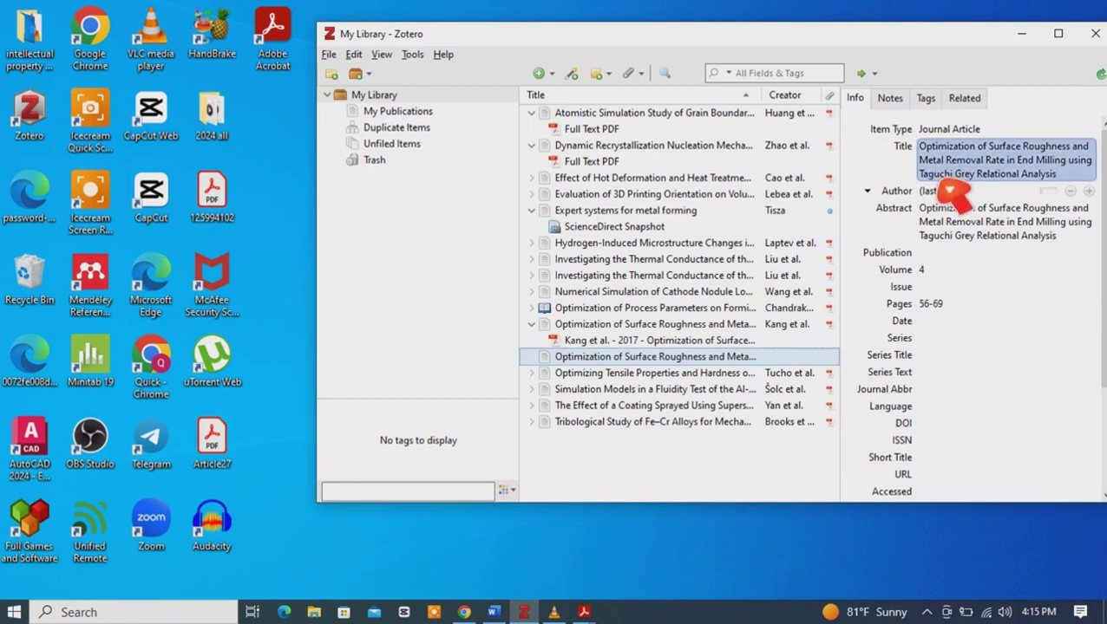
- Replace the word "Optimization" at the start of the manually created item's title with "quality"
{"action": "left_click", "coordinate": [932, 156]}
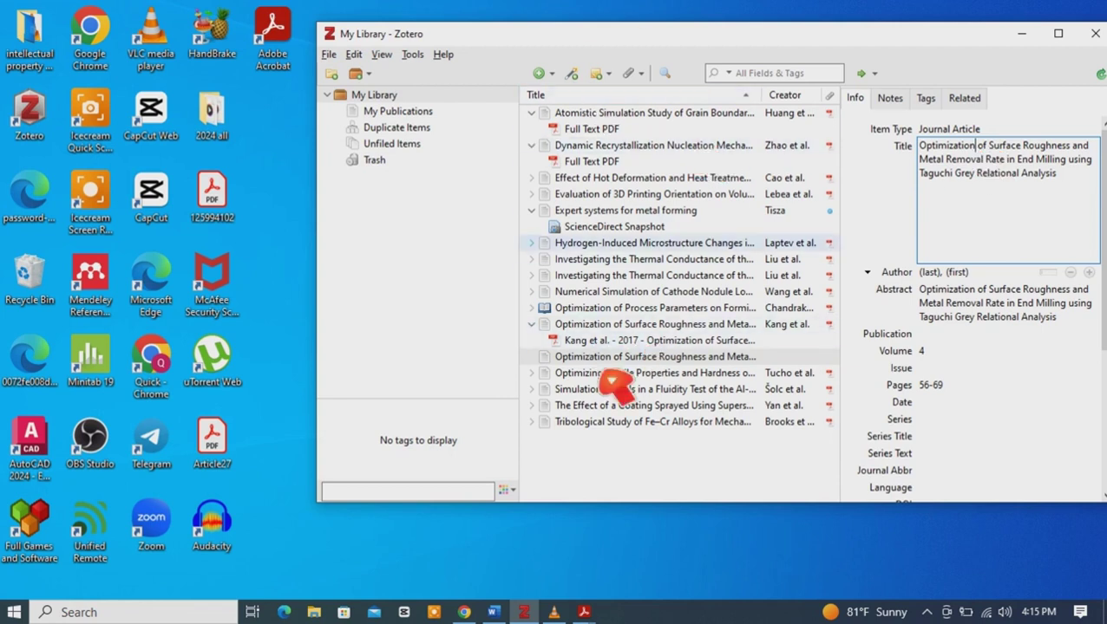
{"action": "left_click", "coordinate": [976, 148]}
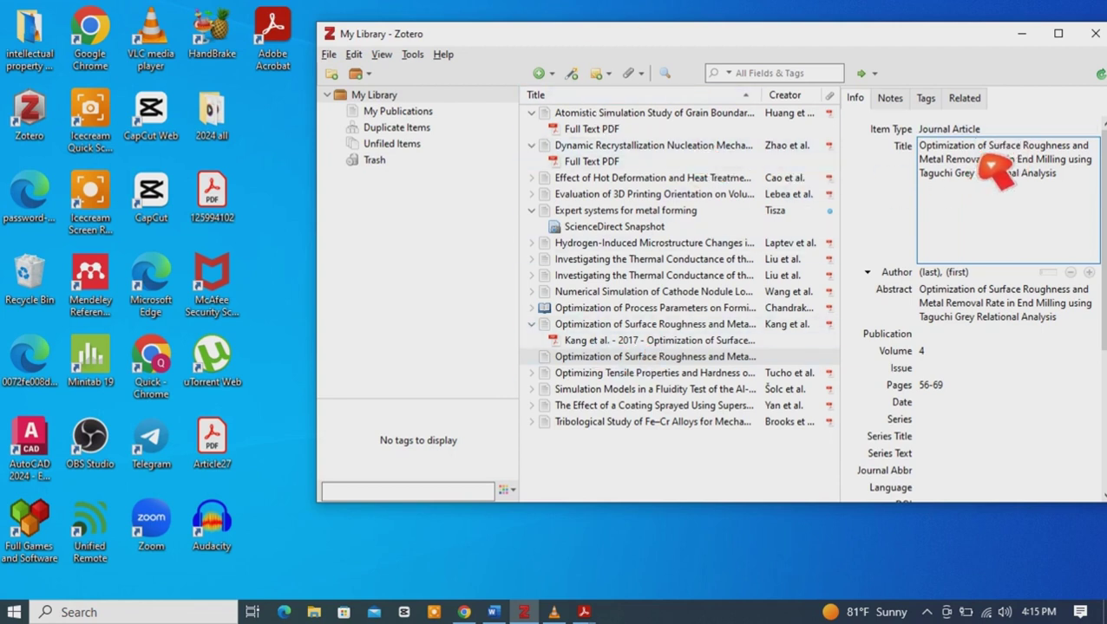
{"action": "key", "text": "BackSpace"}
{"action": "key", "text": "BackSpace"}
{"action": "key", "text": "BackSpace"}
{"action": "key", "text": "BackSpace"}
{"action": "key", "text": "BackSpace"}
{"action": "key", "text": "BackSpace"}
{"action": "key", "text": "BackSpace"}
{"action": "key", "text": "BackSpace"}
{"action": "key", "text": "BackSpace"}
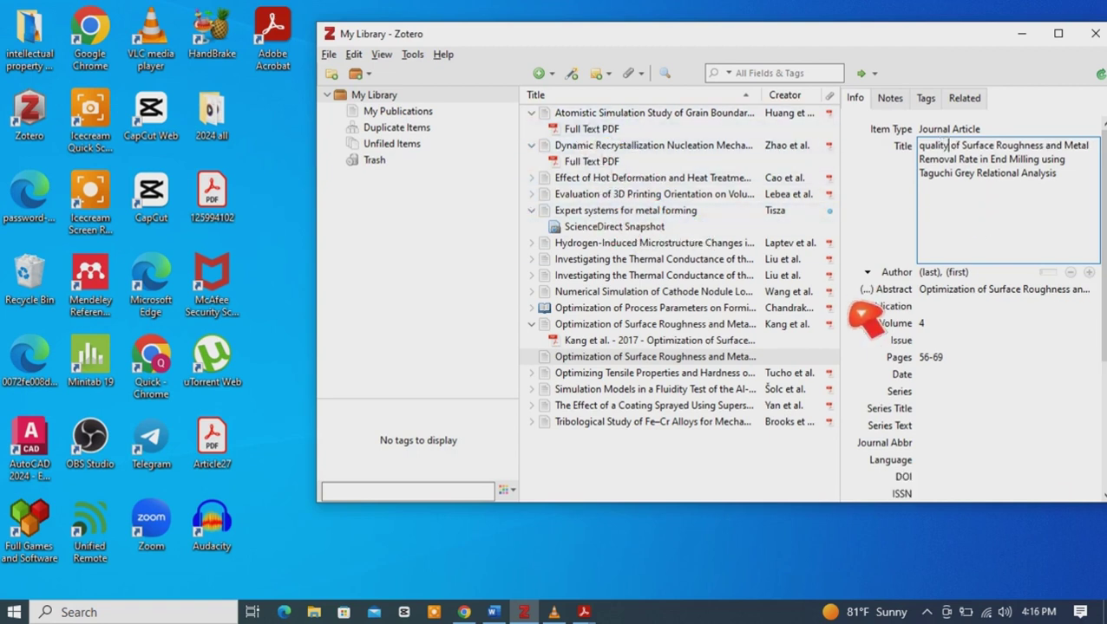
{"action": "key", "text": "Return"}
- Leave the item's fields, select My Library and maximise the Zotero window
{"action": "left_click", "coordinate": [932, 276]}
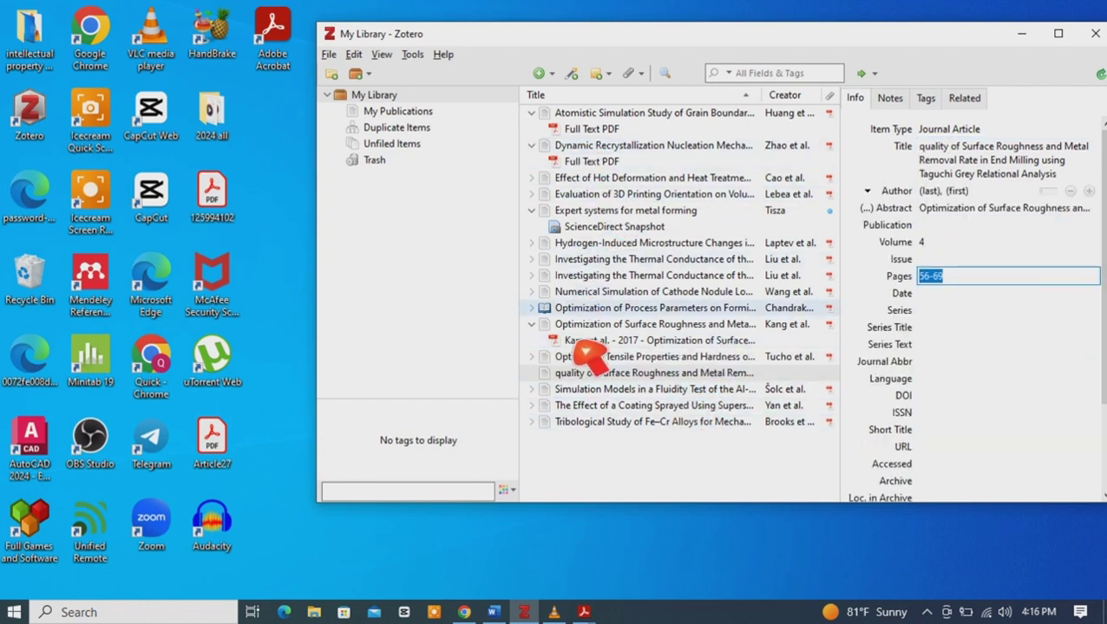
{"action": "left_click", "coordinate": [605, 381]}
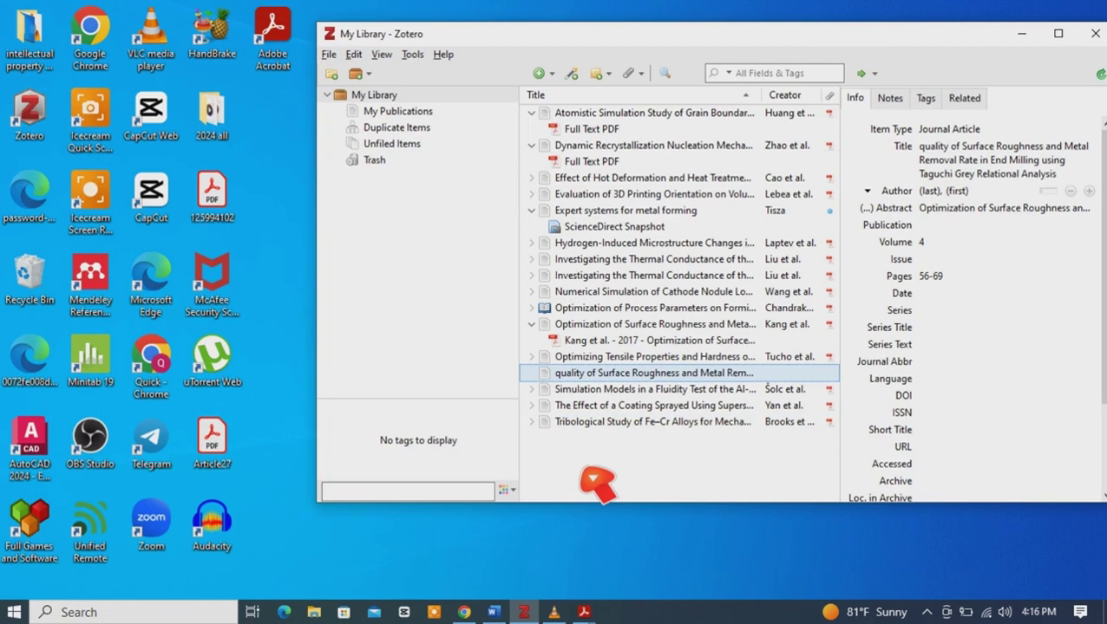
{"action": "left_click", "coordinate": [409, 97]}
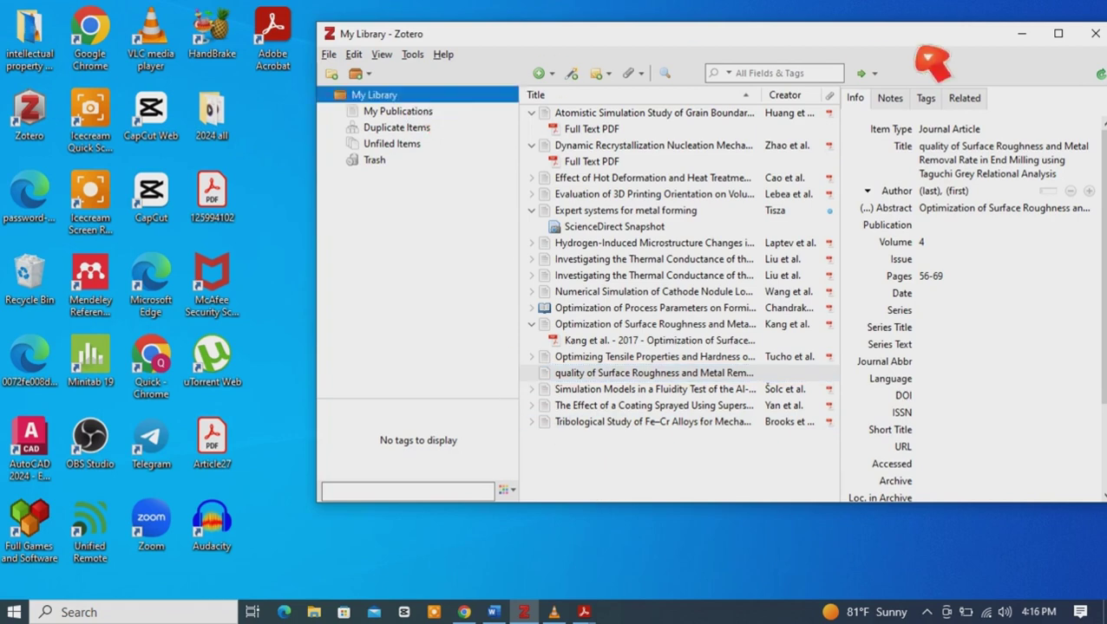
{"action": "left_click", "coordinate": [1057, 33]}
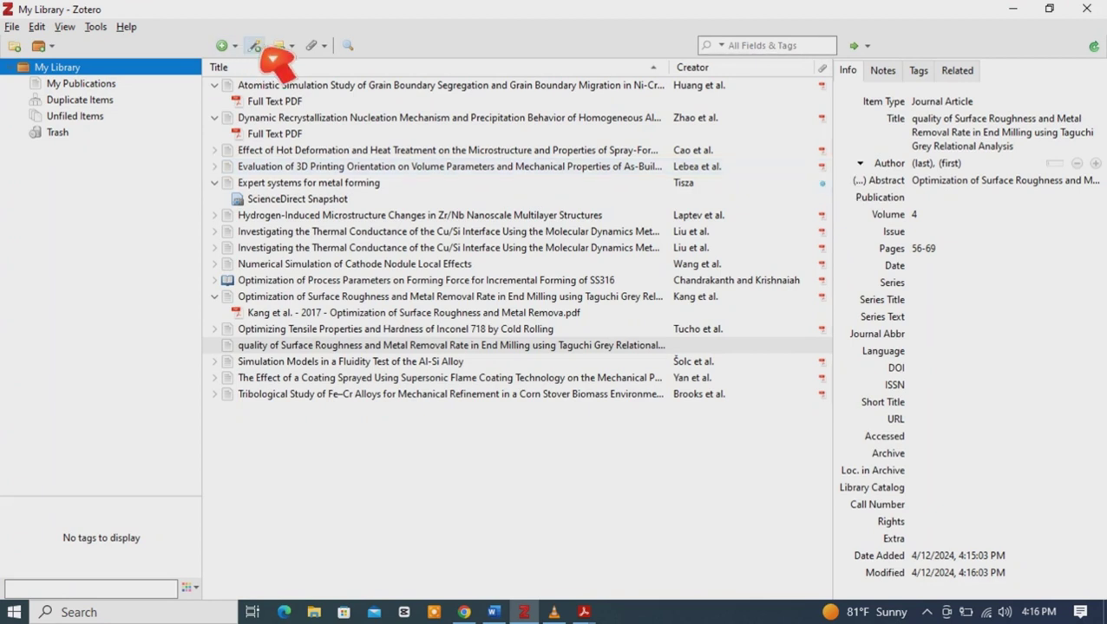
- Switch to Chrome, leave the MDPI Metals page, open the ScienceDirect article "Advances in metal forming processes" and close the small pop-up window
{"action": "left_click", "coordinate": [257, 47]}
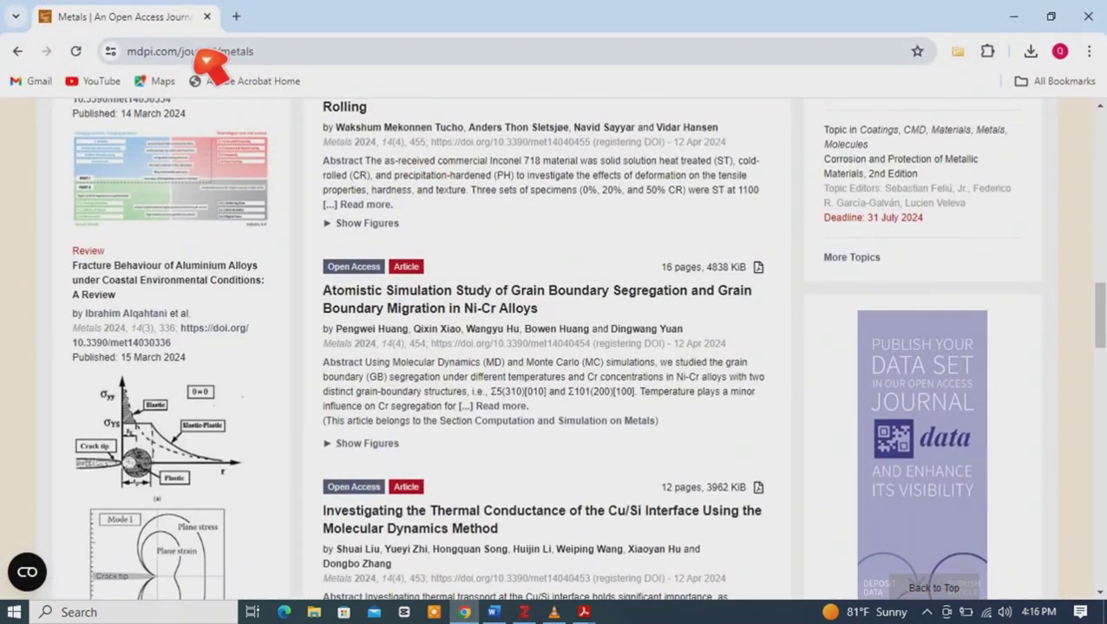
{"action": "left_click", "coordinate": [18, 51]}
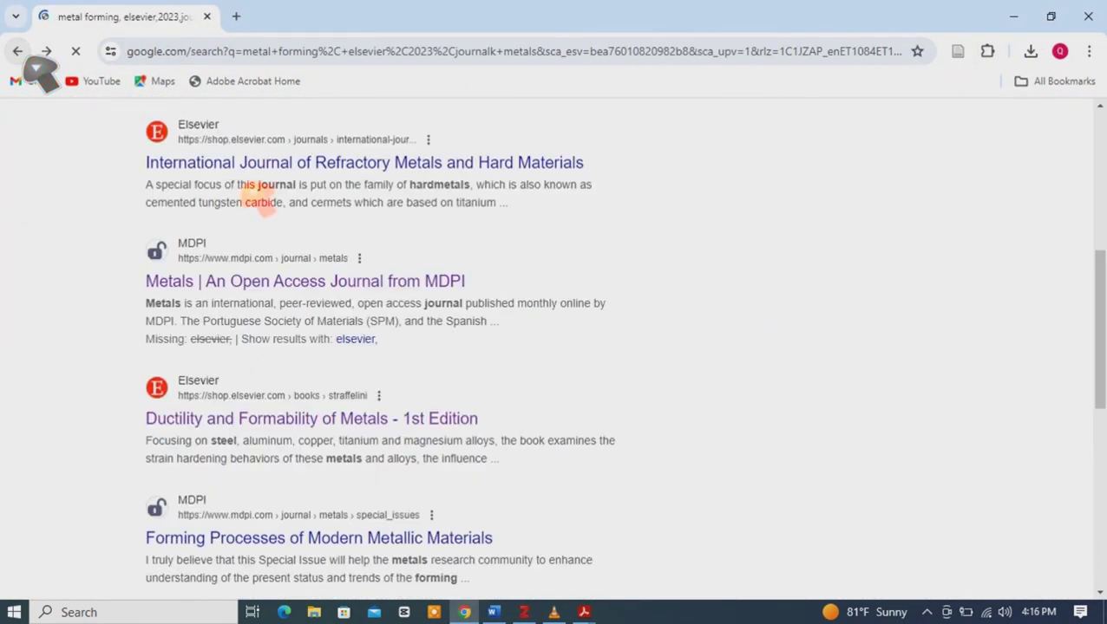
{"action": "left_click", "coordinate": [17, 52]}
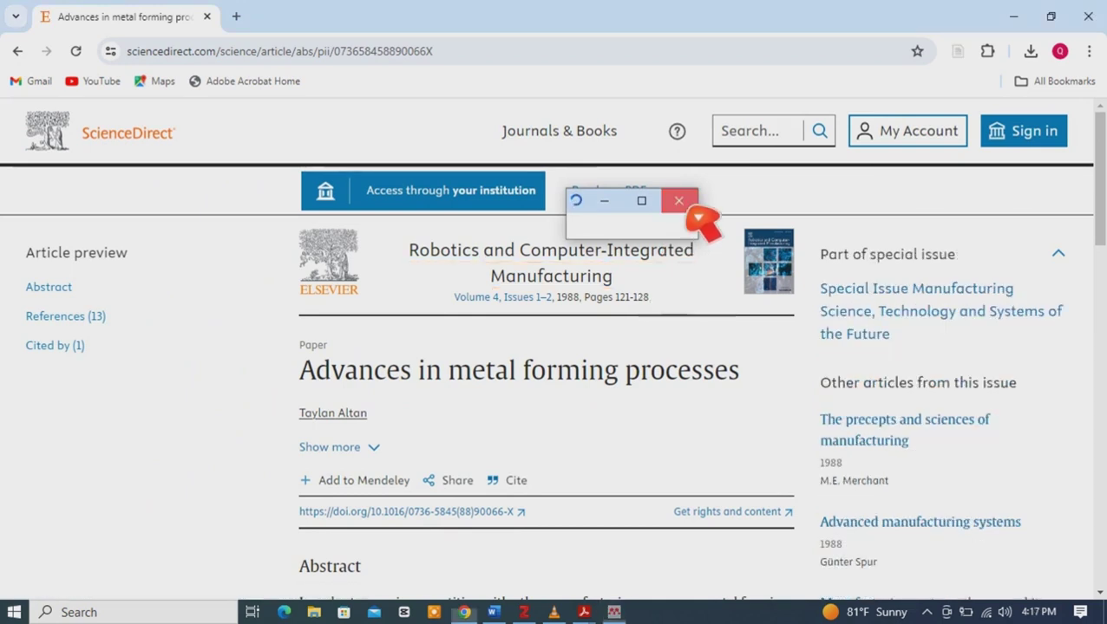
{"action": "left_click", "coordinate": [697, 217]}
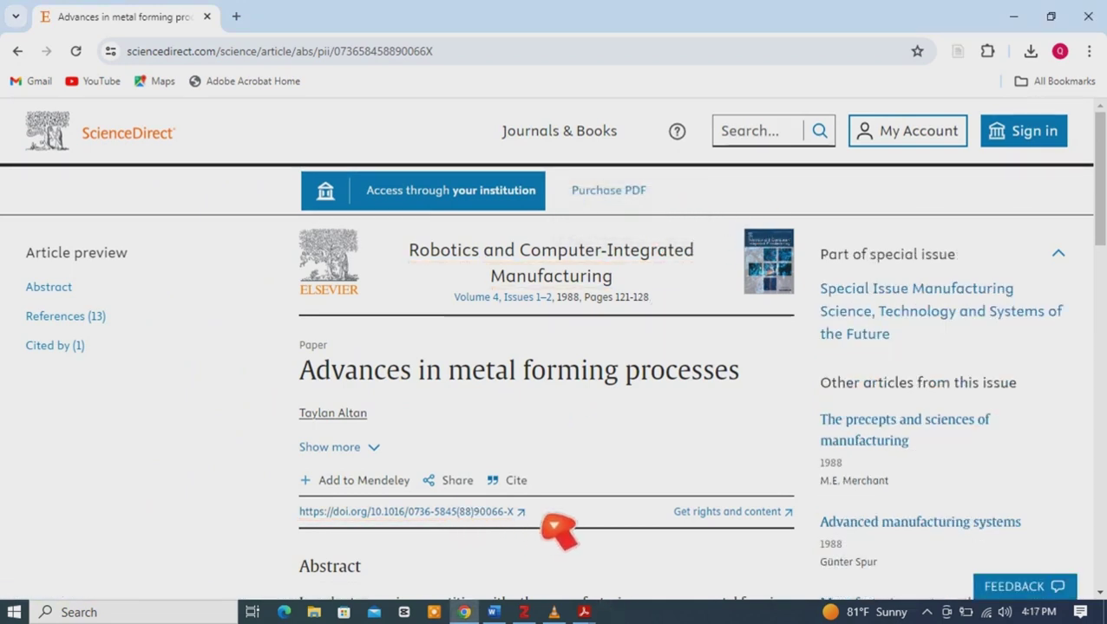
{"action": "left_click_drag", "start_coordinate": [515, 512], "coordinate": [380, 520]}
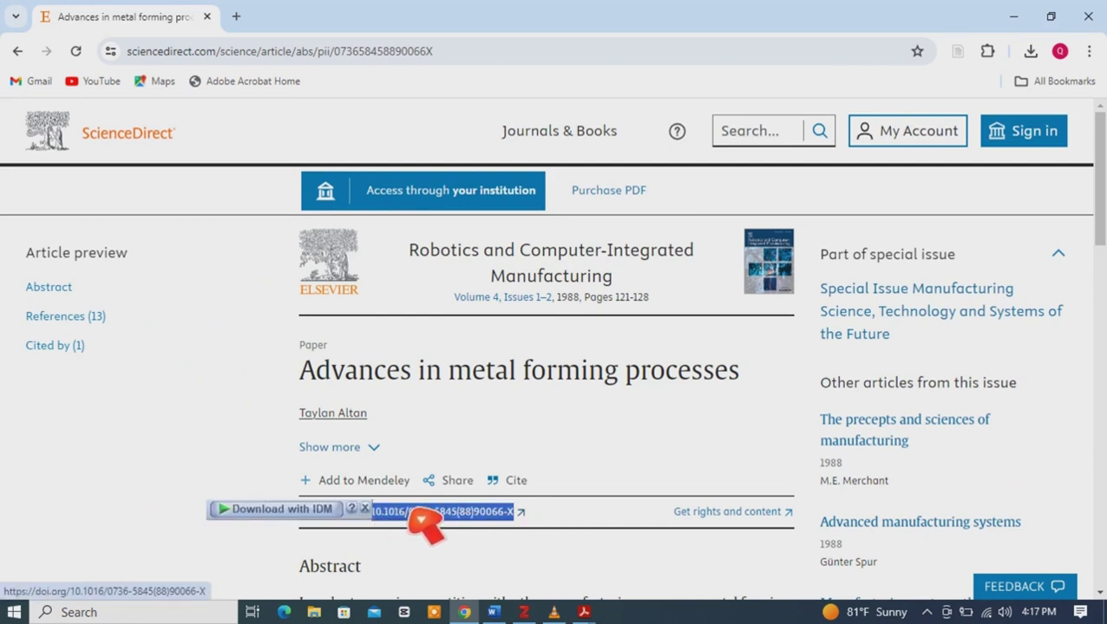
{"action": "right_click", "coordinate": [409, 513]}
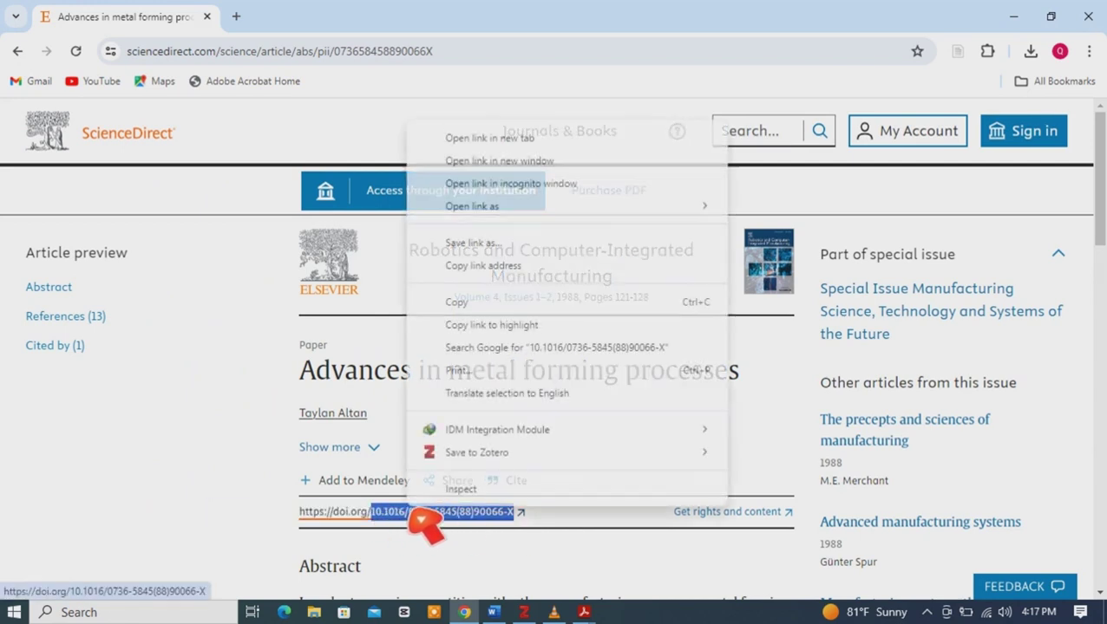
{"action": "left_click", "coordinate": [490, 303]}
{"action": "left_click", "coordinate": [523, 612]}
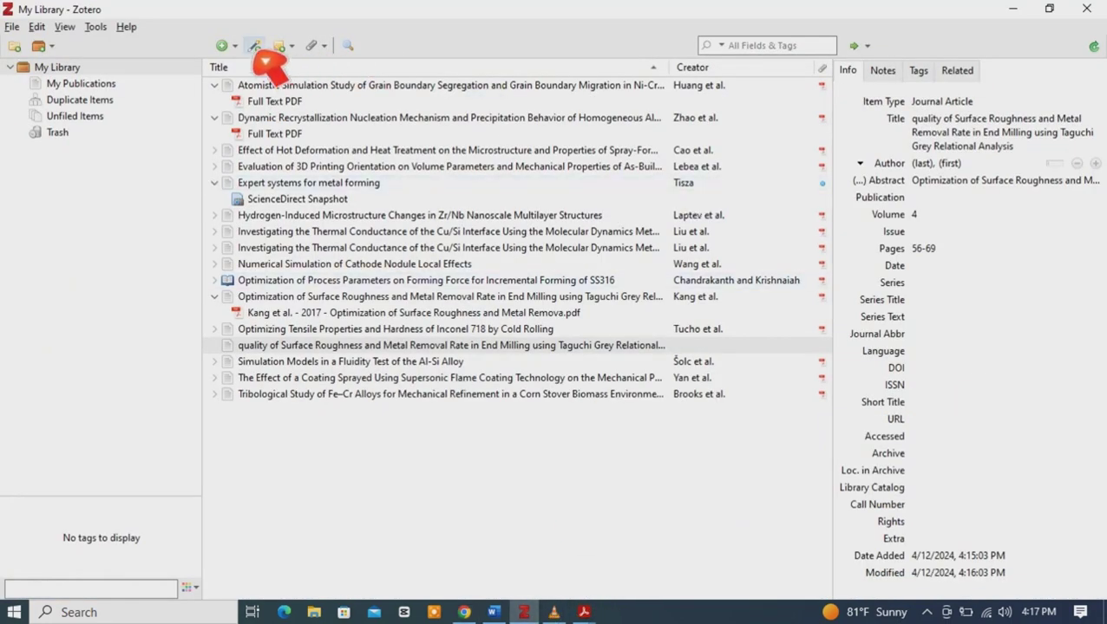
{"action": "left_click", "coordinate": [255, 46]}
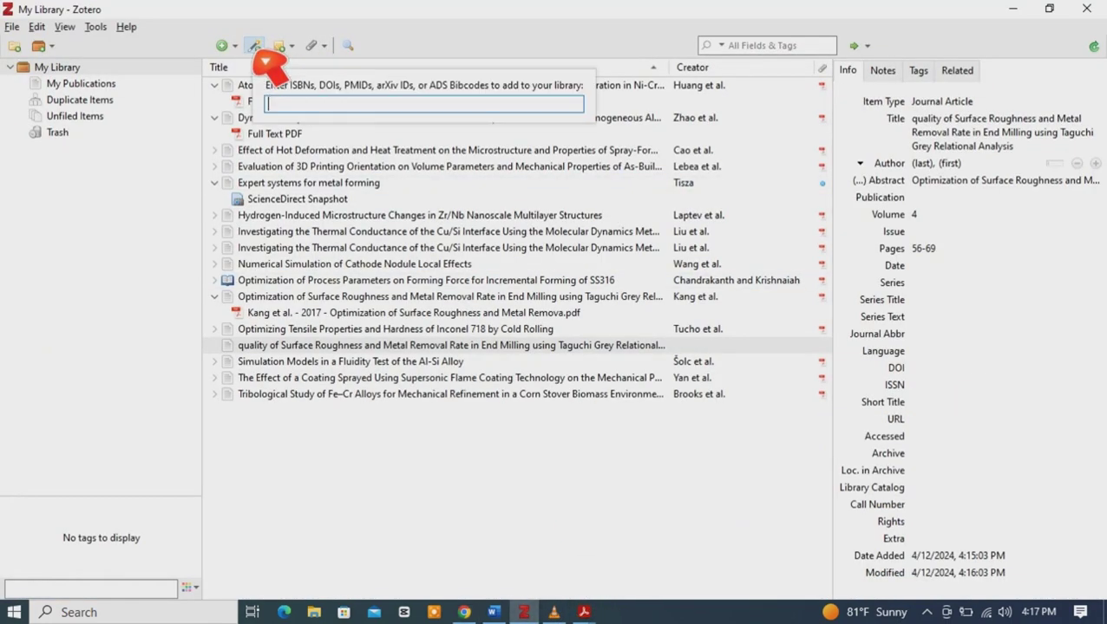
{"action": "right_click", "coordinate": [314, 111]}
{"action": "left_click", "coordinate": [360, 171]}
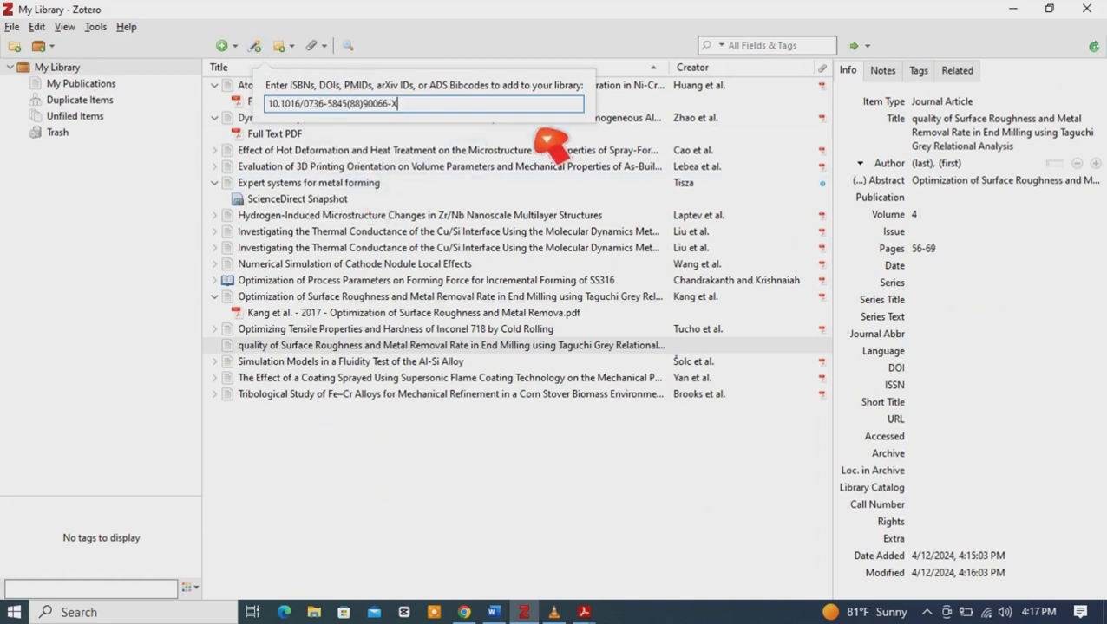
{"action": "key", "text": "Return"}
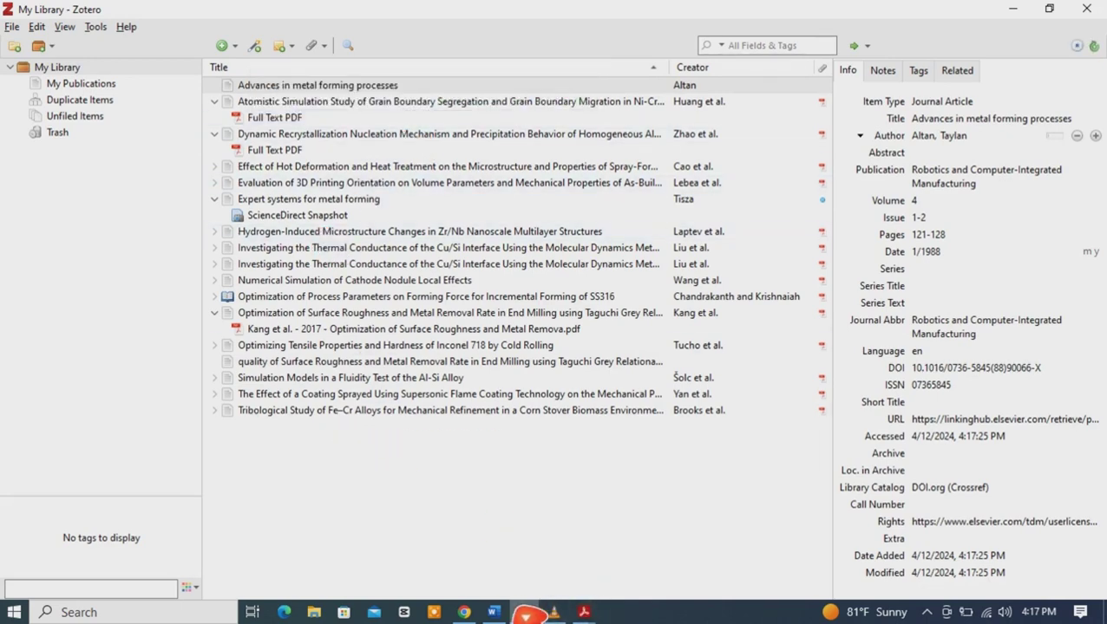
{"action": "left_click", "coordinate": [468, 612]}
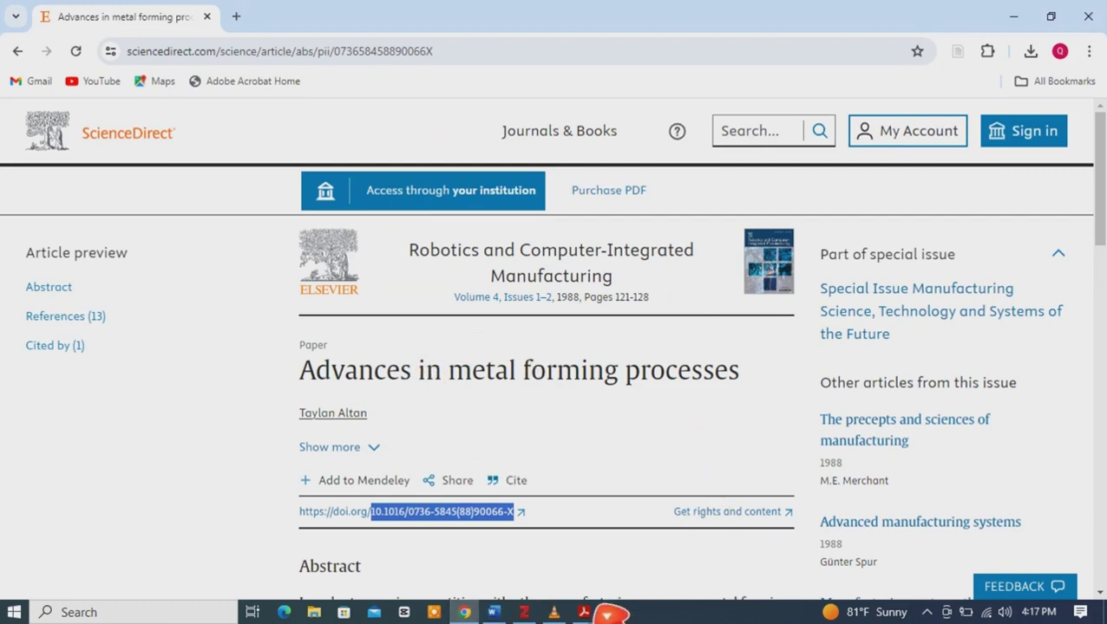
{"action": "left_click", "coordinate": [524, 612]}
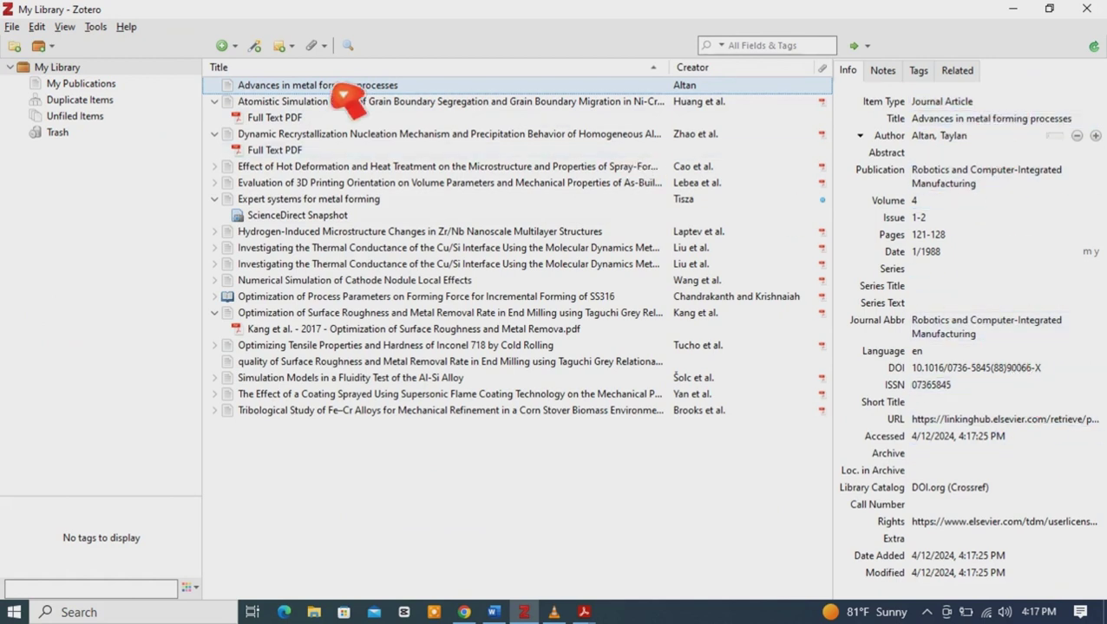
- Switch to Chrome, search Google for "metal forming optimization, elsevier,2023,journal" and open the ScienceDirect article "Optimization of metal forming processes"
{"action": "left_click", "coordinate": [464, 612]}
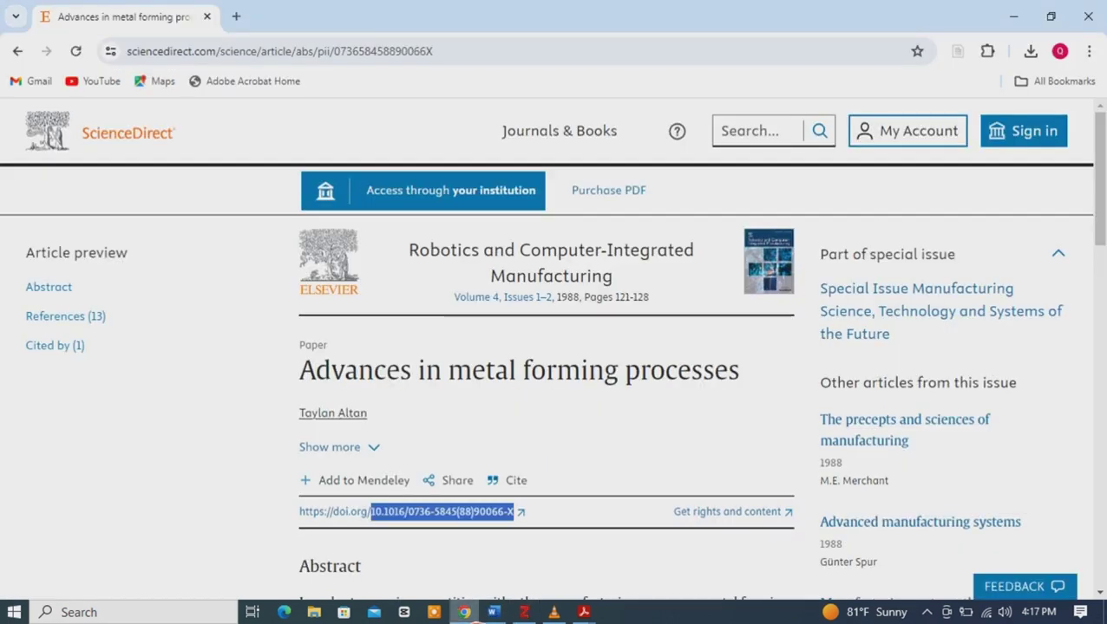
{"action": "left_click", "coordinate": [17, 51]}
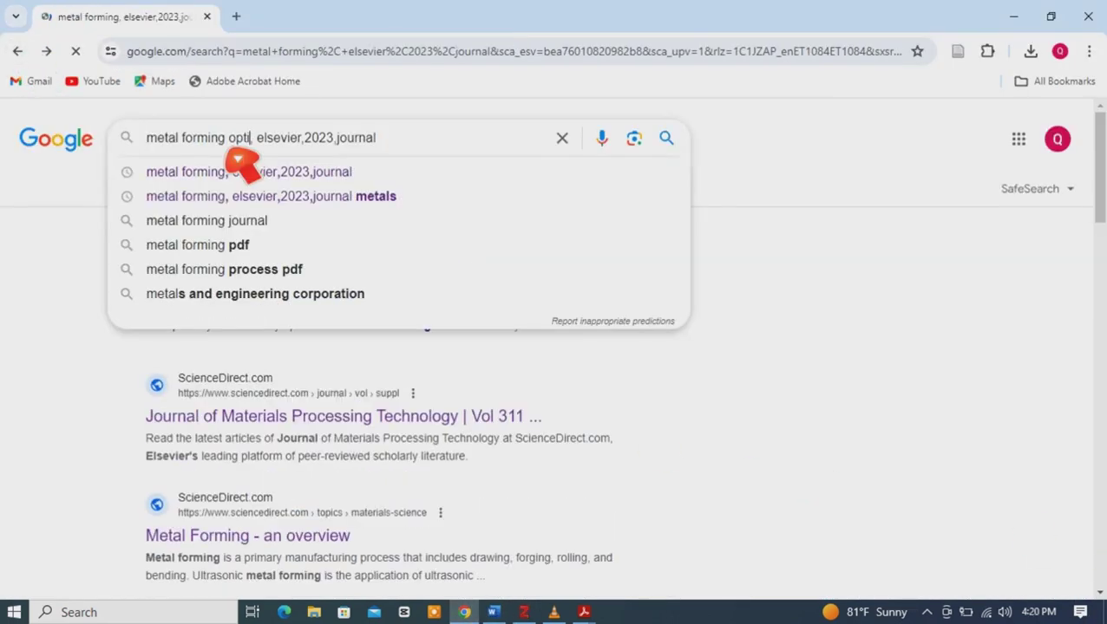
{"action": "type", "text": "tio"}
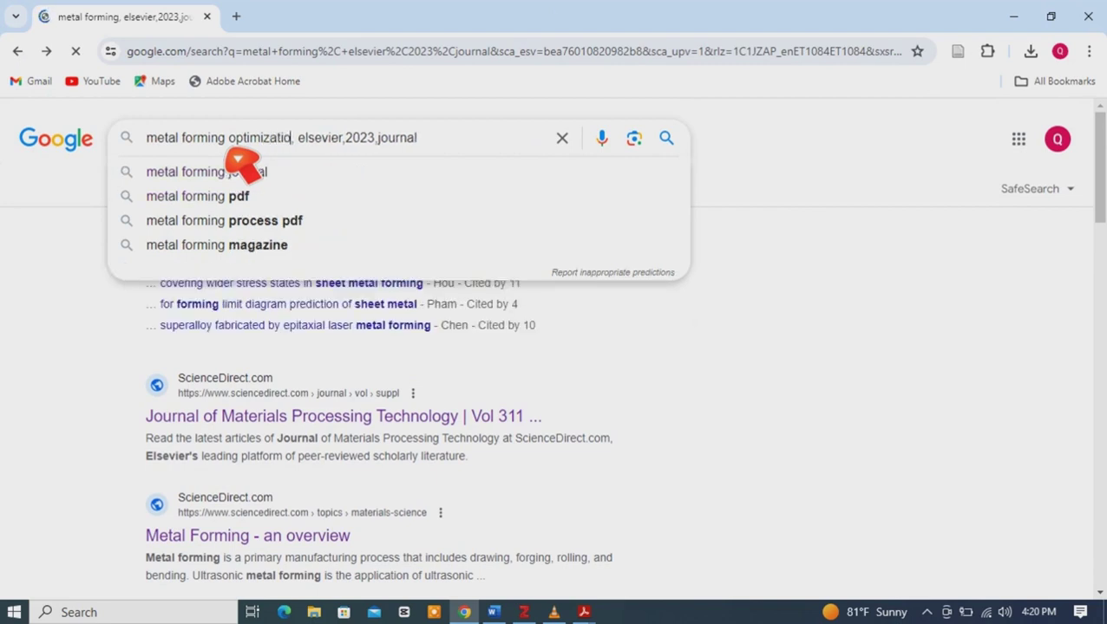
{"action": "type", "text": "n"}
{"action": "key", "text": "Return"}
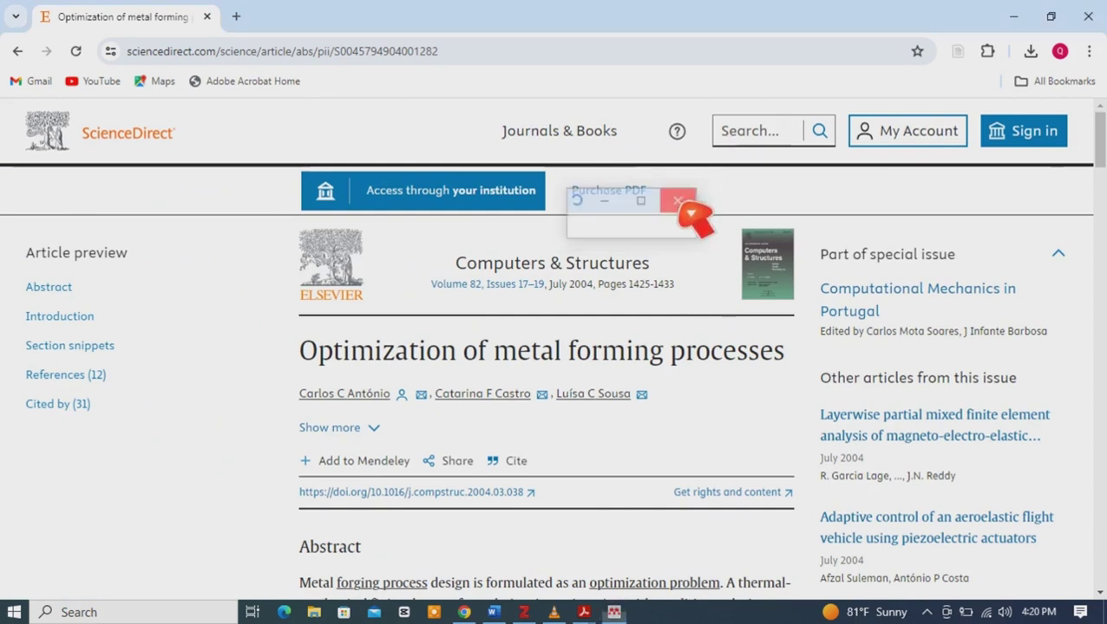
{"action": "left_click", "coordinate": [678, 201]}
{"action": "left_click_drag", "start_coordinate": [371, 492], "coordinate": [523, 492]}
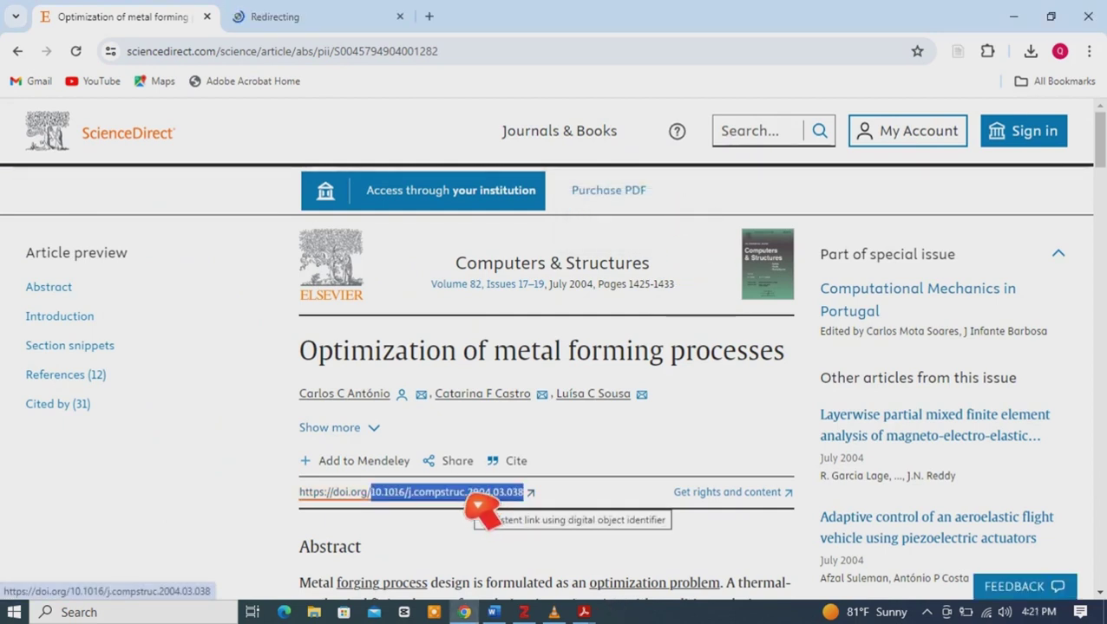
{"action": "right_click", "coordinate": [477, 501]}
{"action": "left_click", "coordinate": [531, 287]}
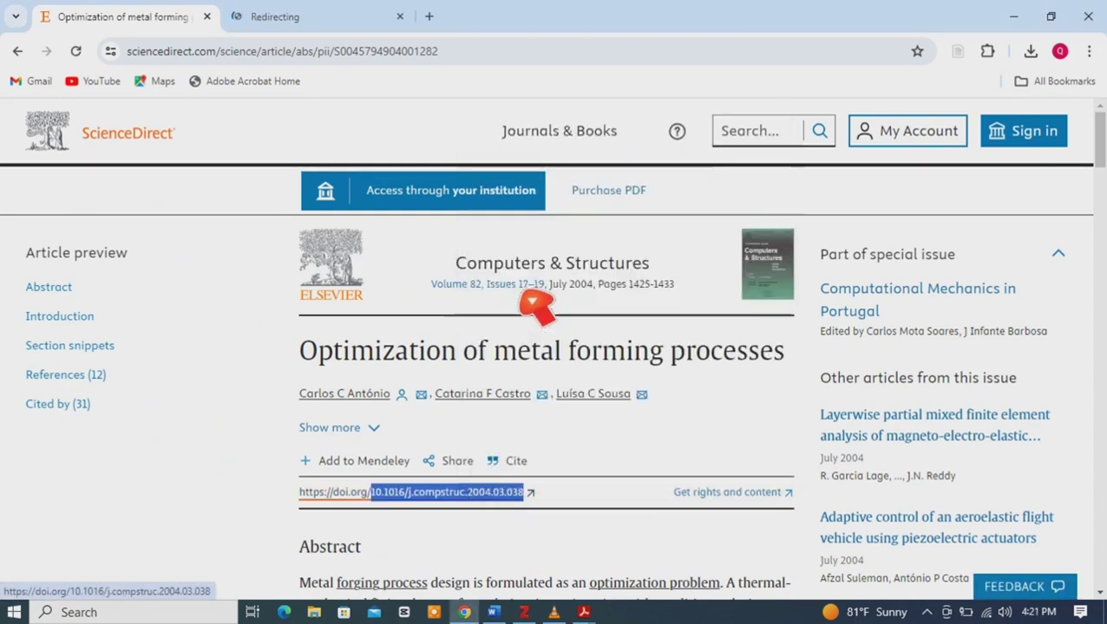
- Switch to Zotero and add the article by its identifier 10.1016/j.compstruc.2004.03.038
{"action": "left_click", "coordinate": [525, 612]}
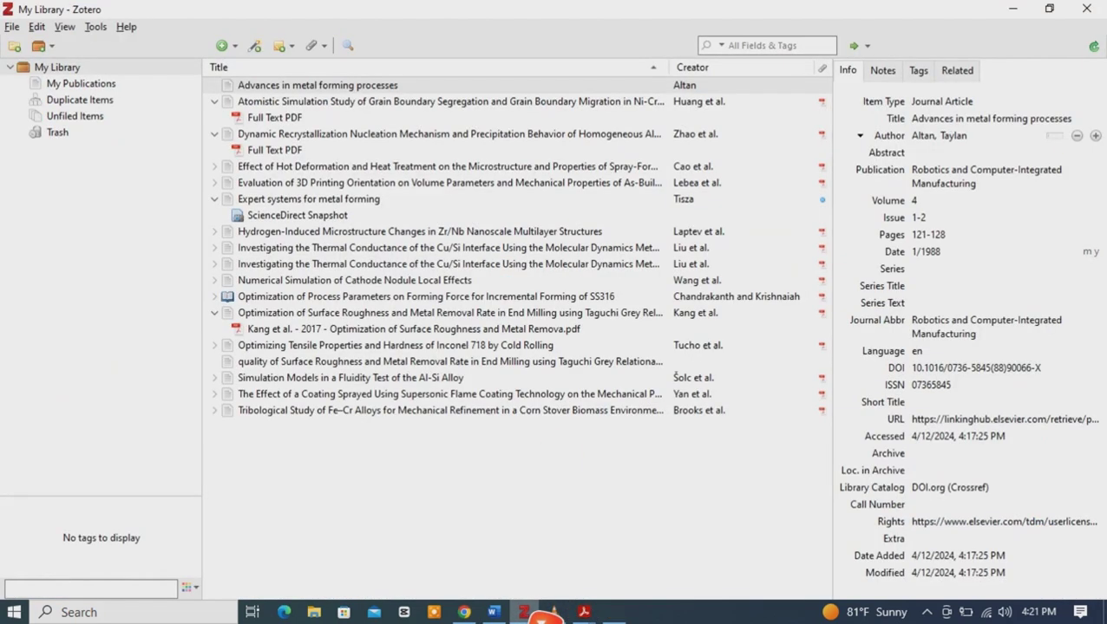
{"action": "left_click", "coordinate": [256, 46]}
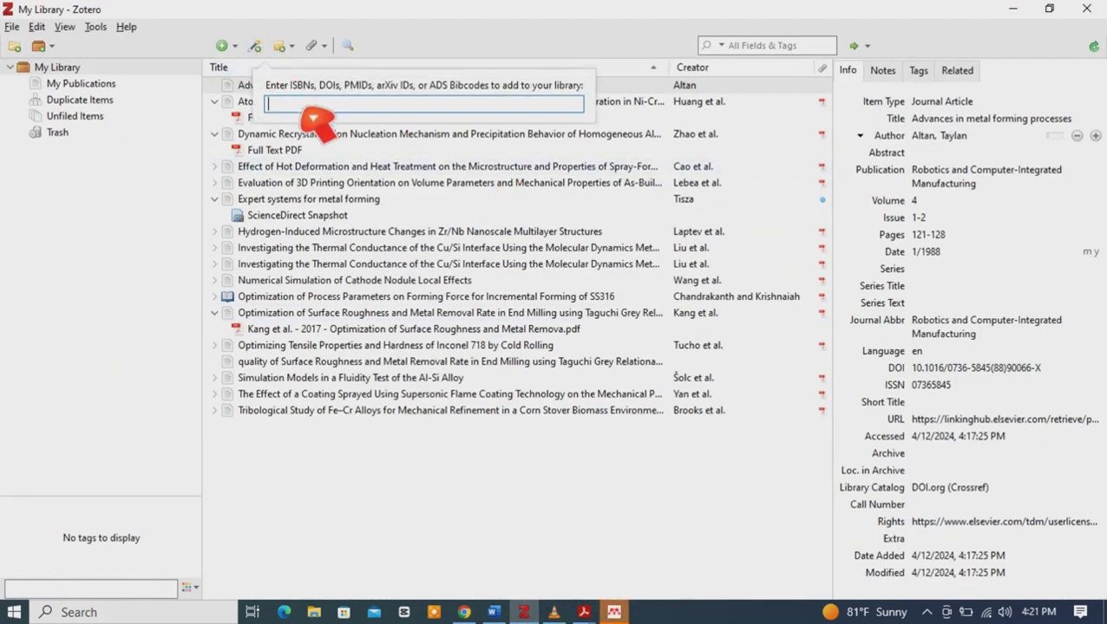
{"action": "right_click", "coordinate": [289, 107]}
{"action": "left_click", "coordinate": [343, 173]}
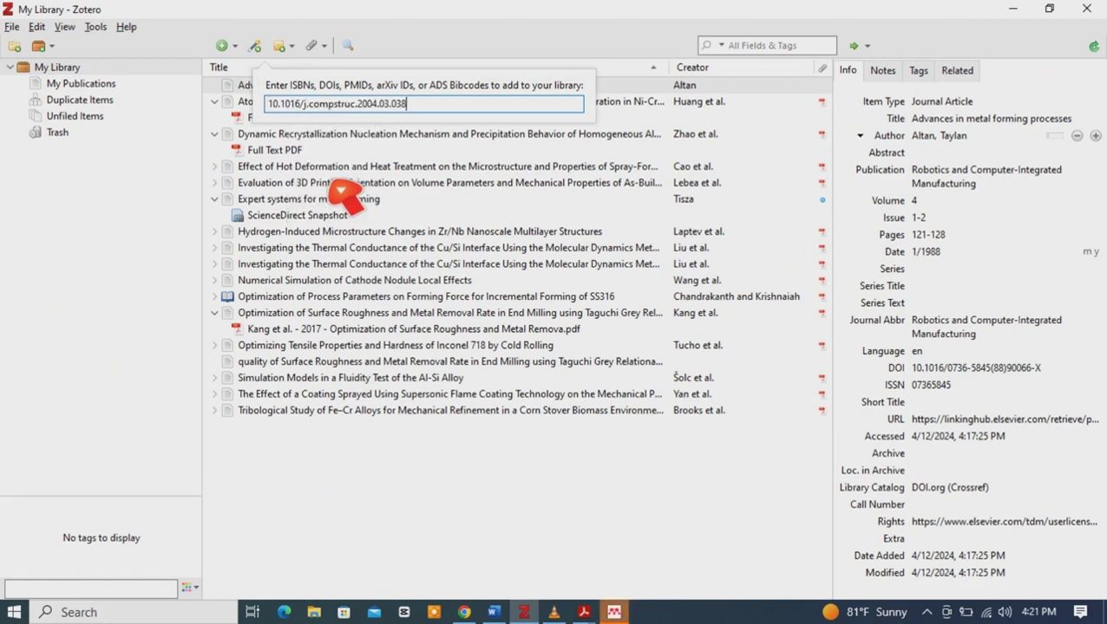
{"action": "key", "text": "Return"}
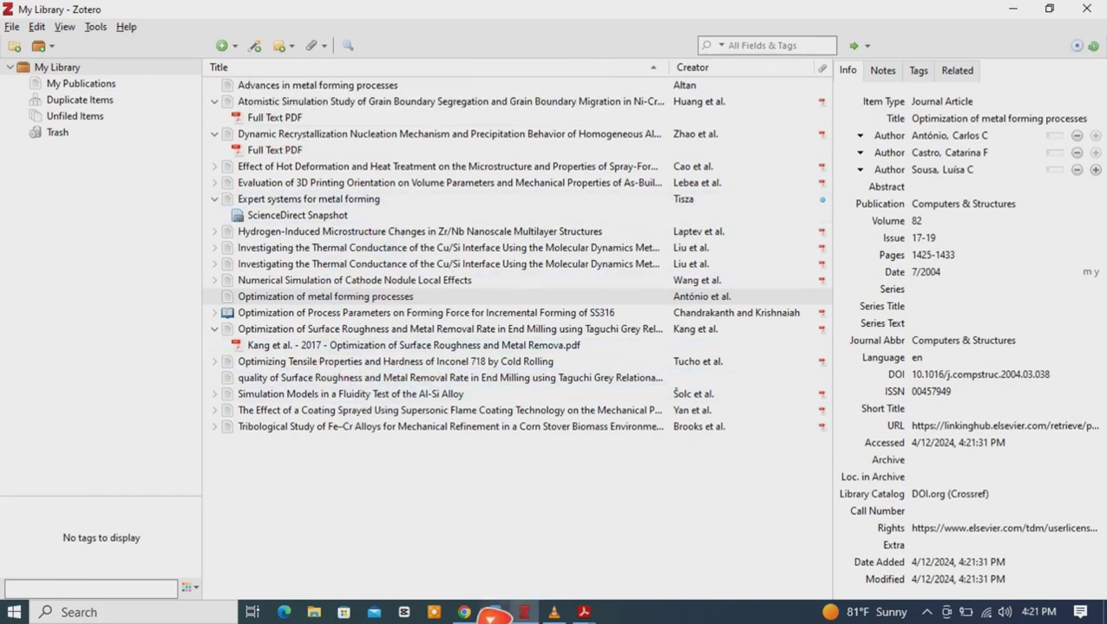
- Compare the new "Optimization of metal forming processes" entry in Zotero with its ScienceDirect page in Chrome, ending back in Zotero
{"action": "left_click", "coordinate": [465, 613]}
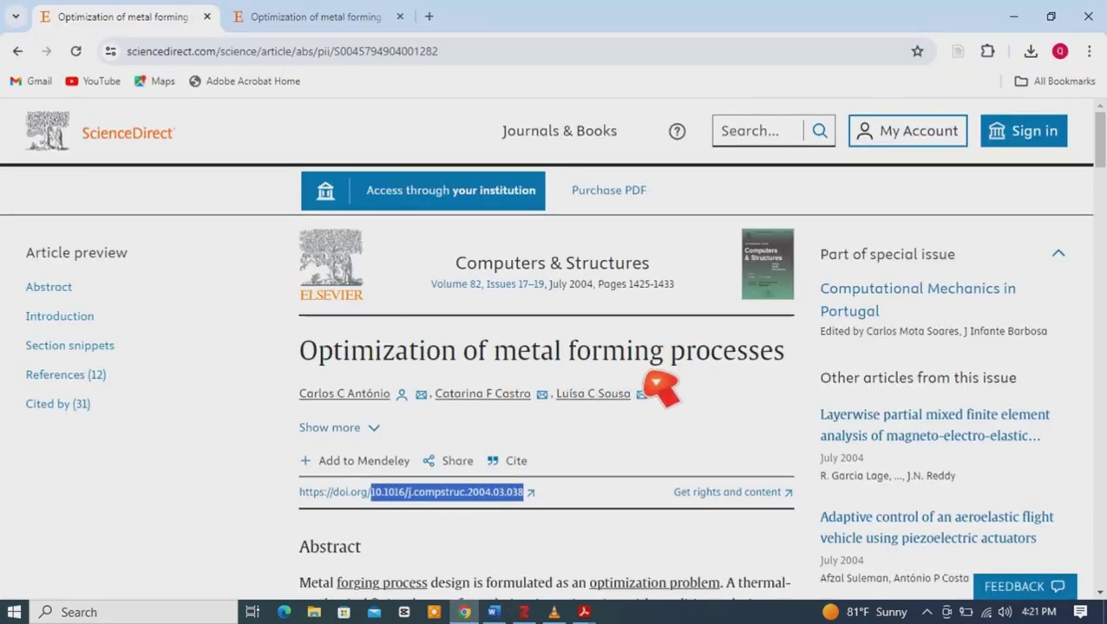
{"action": "left_click", "coordinate": [523, 613]}
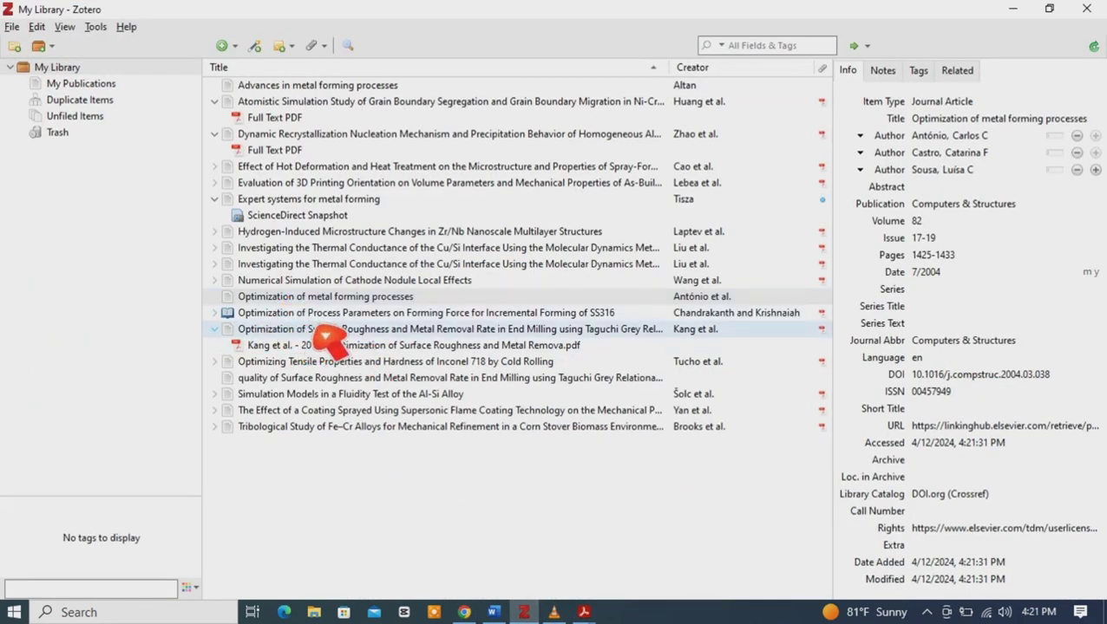
{"action": "left_click", "coordinate": [325, 303]}
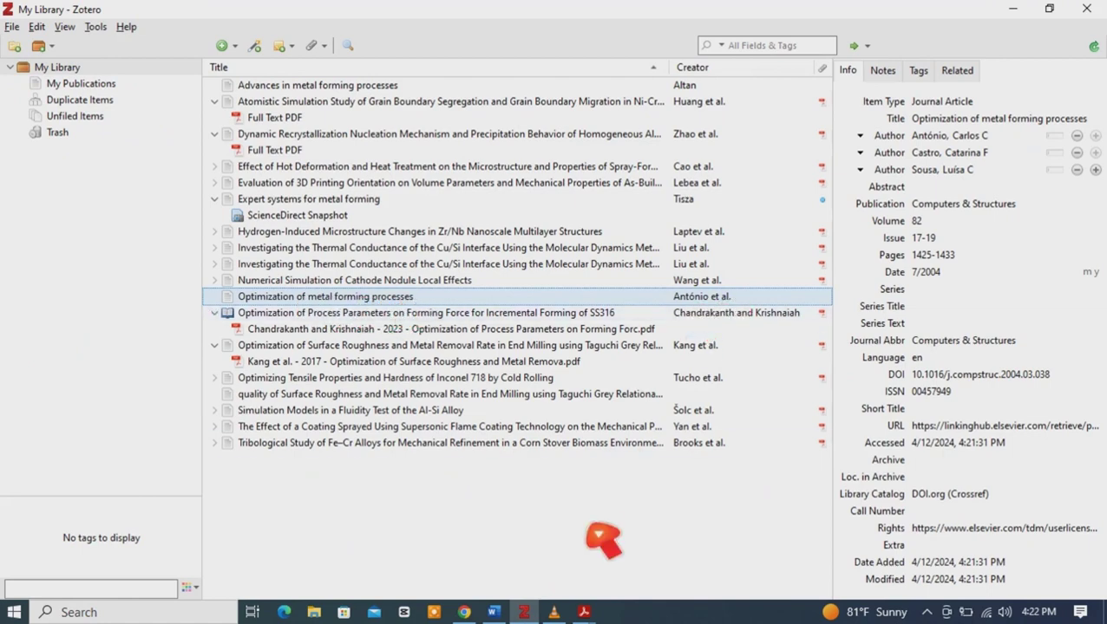
{"action": "left_click", "coordinate": [465, 612]}
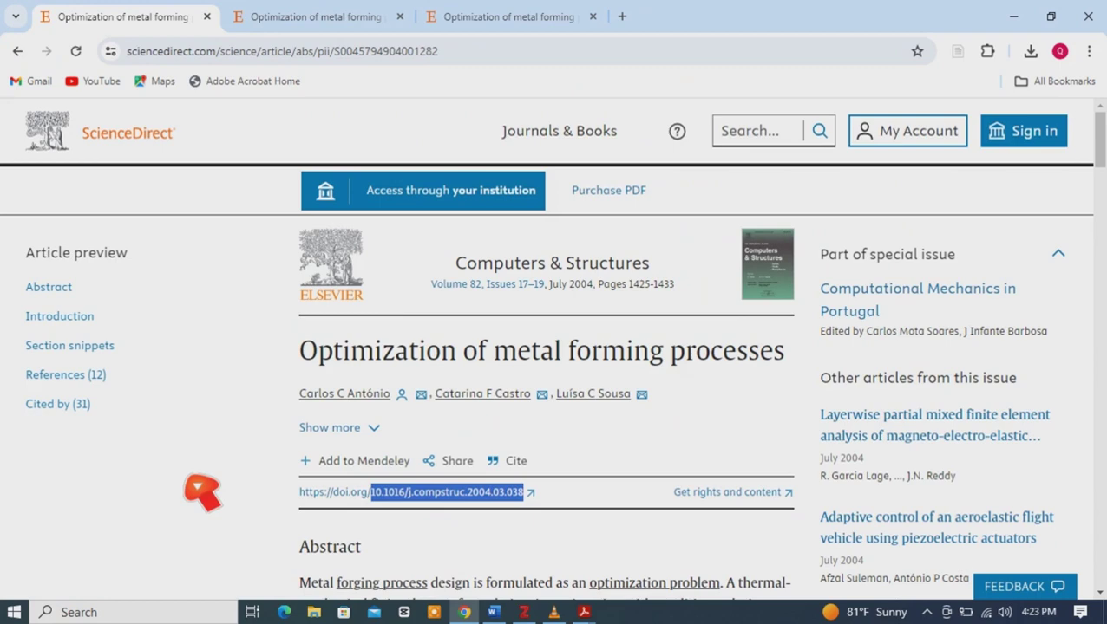
{"action": "left_click", "coordinate": [524, 612]}
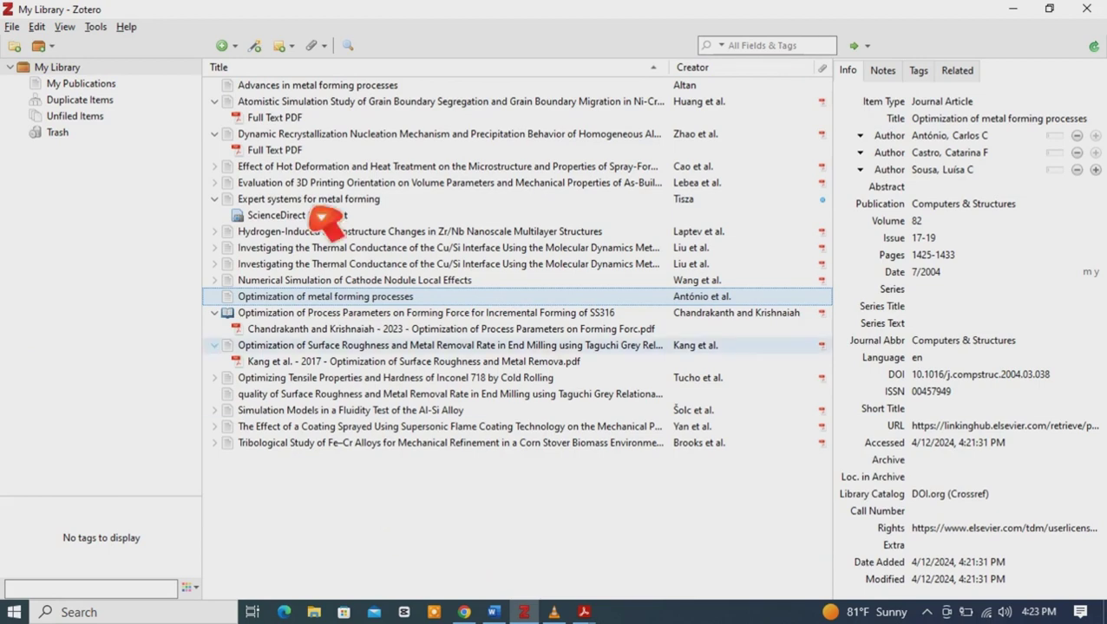
{"action": "left_click", "coordinate": [83, 83]}
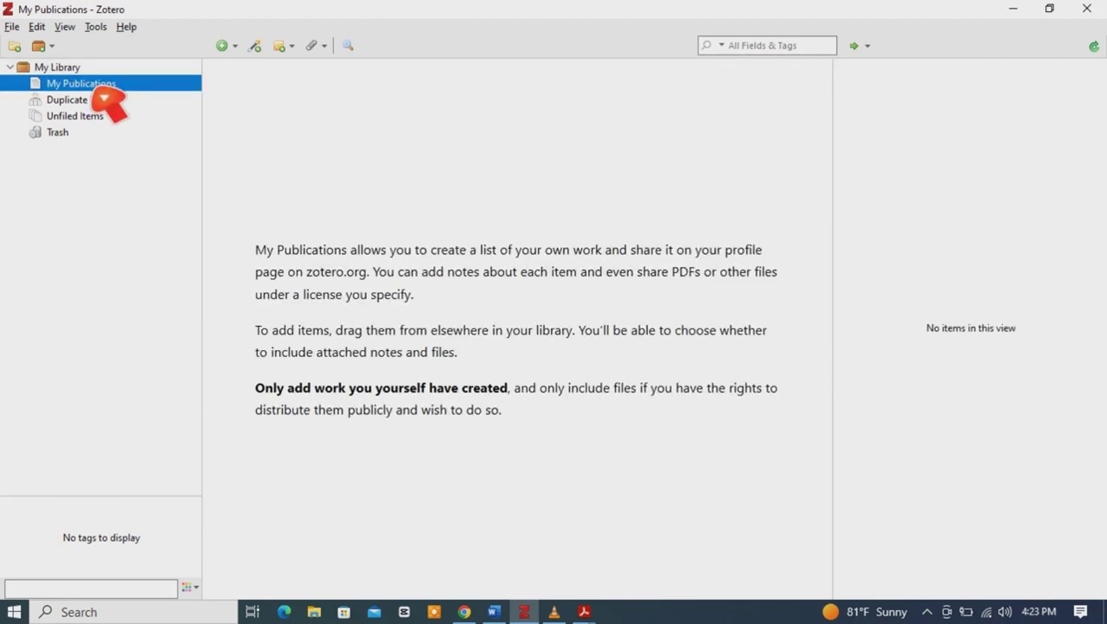
{"action": "left_click", "coordinate": [80, 69]}
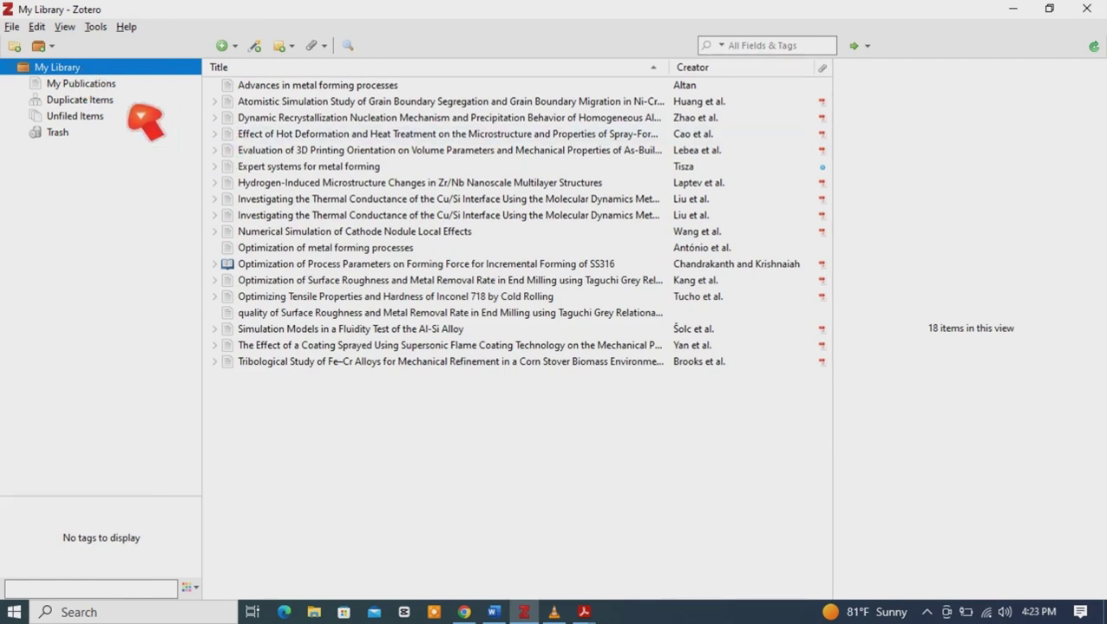
{"action": "left_click", "coordinate": [14, 45]}
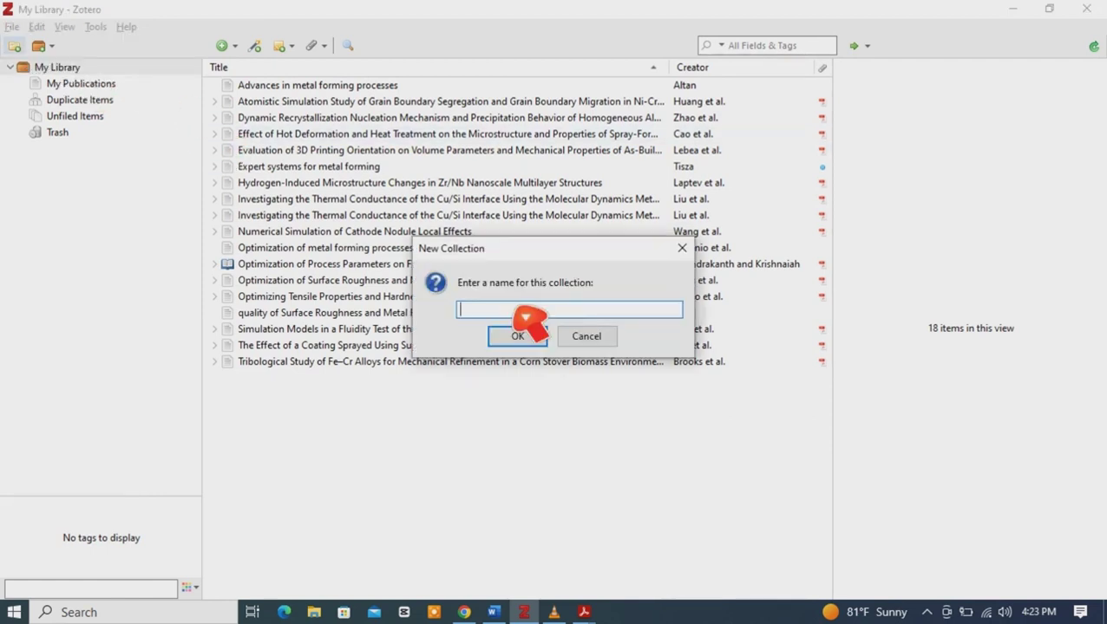
{"action": "left_click", "coordinate": [681, 248]}
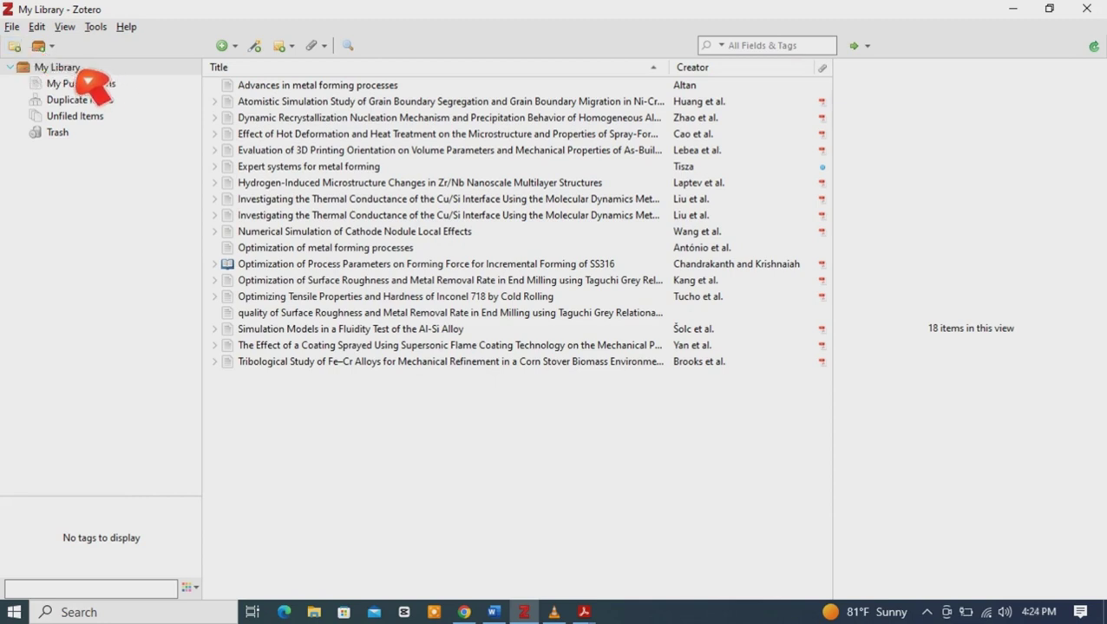
- Create two new collections under My Library, named "project 1" and "project 2"
{"action": "right_click", "coordinate": [78, 71]}
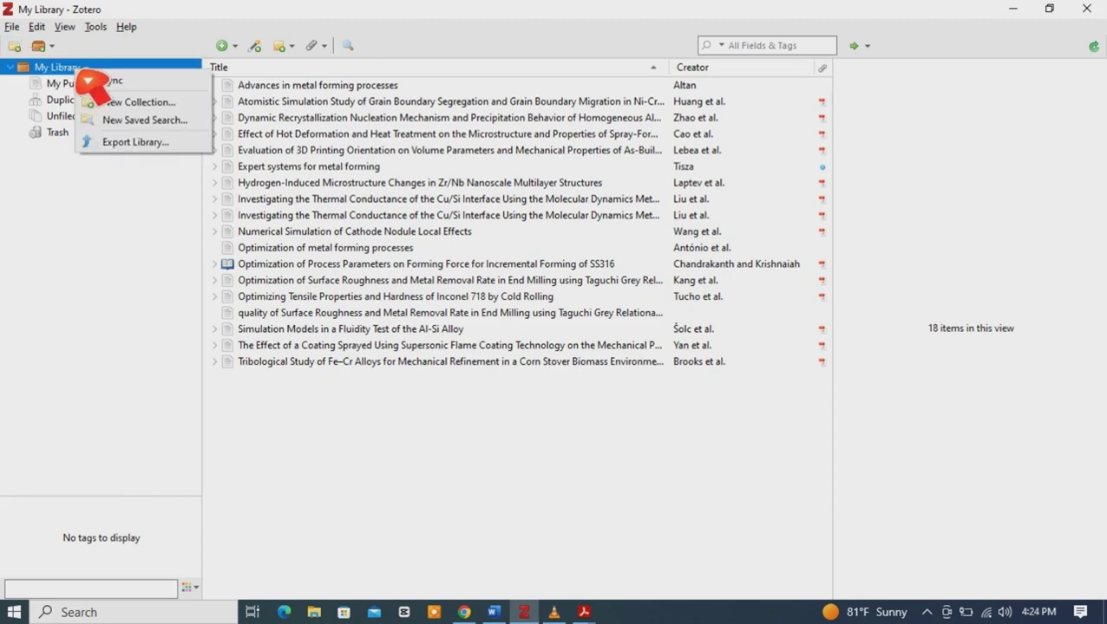
{"action": "left_click", "coordinate": [139, 102]}
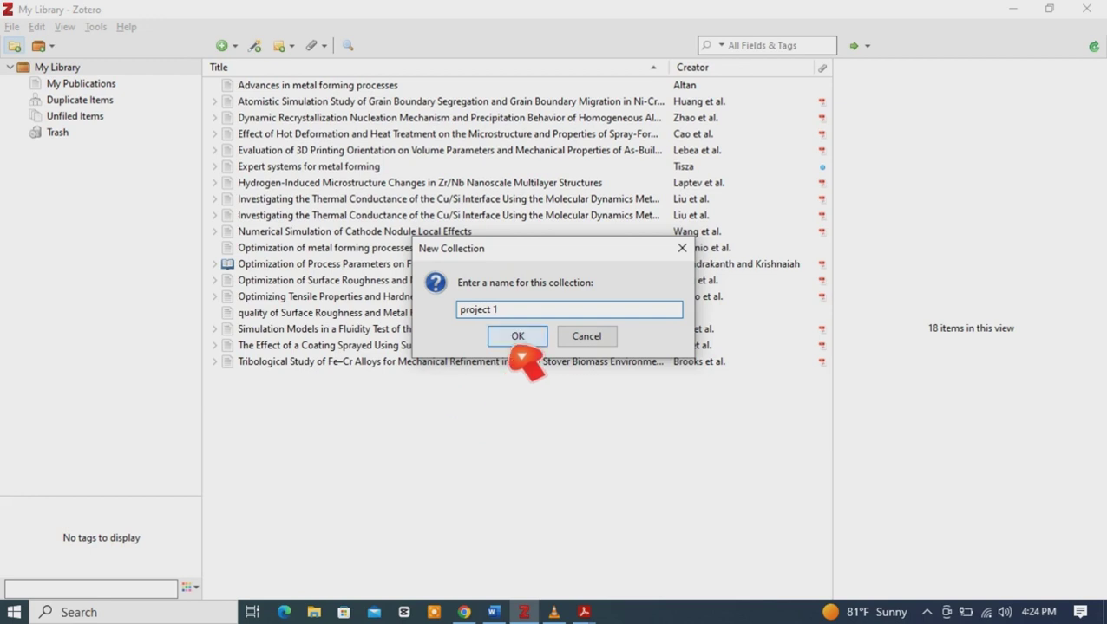
{"action": "left_click", "coordinate": [517, 337]}
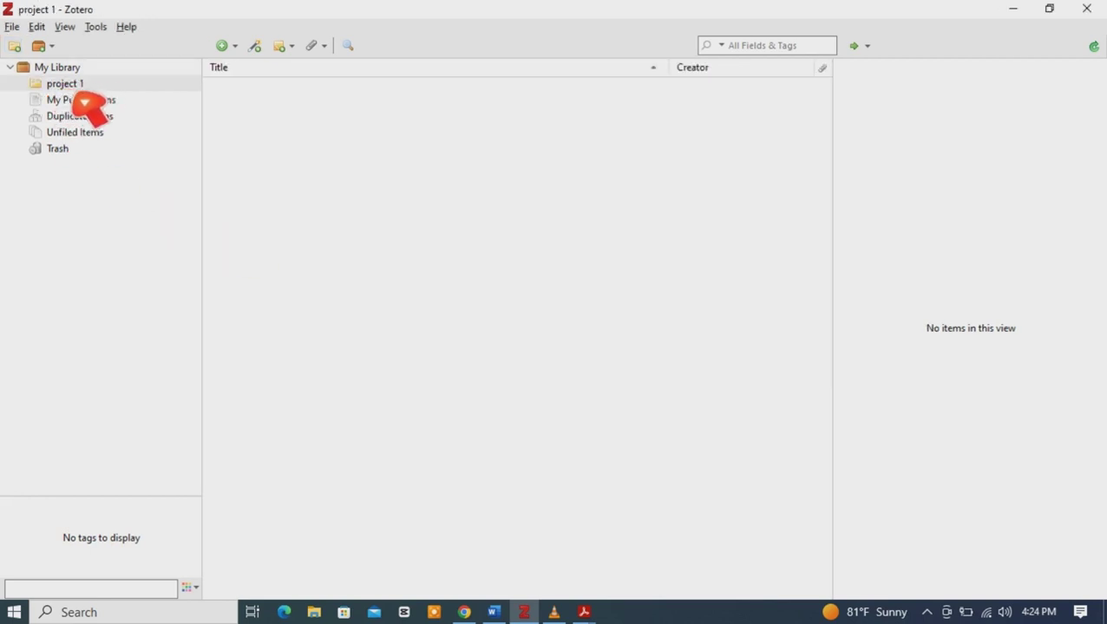
{"action": "left_click", "coordinate": [70, 67]}
{"action": "right_click", "coordinate": [71, 70]}
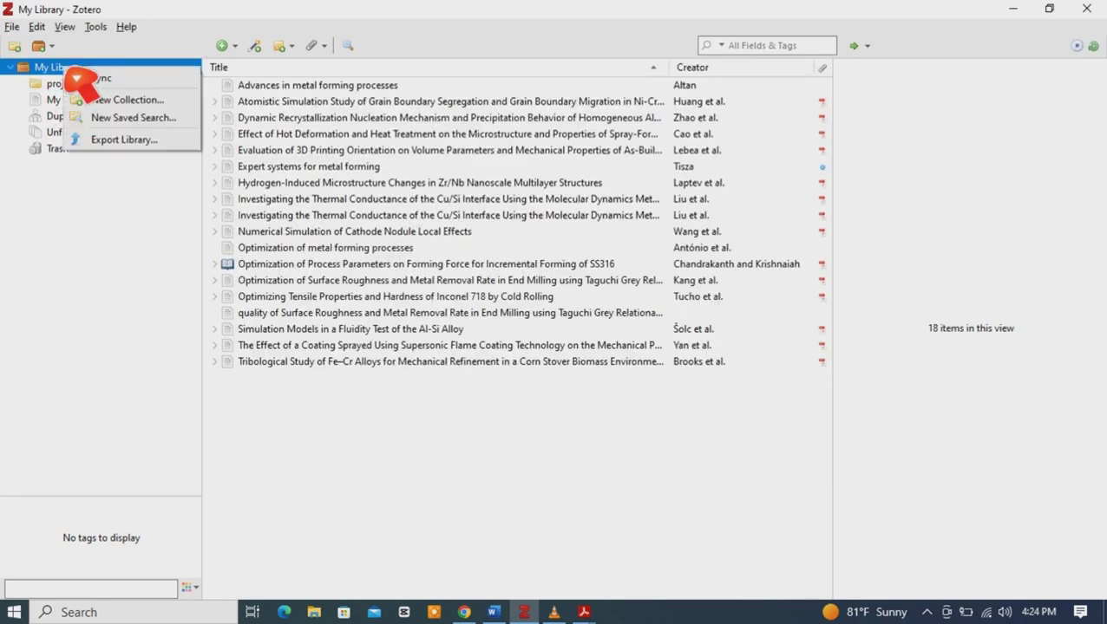
{"action": "left_click", "coordinate": [146, 101]}
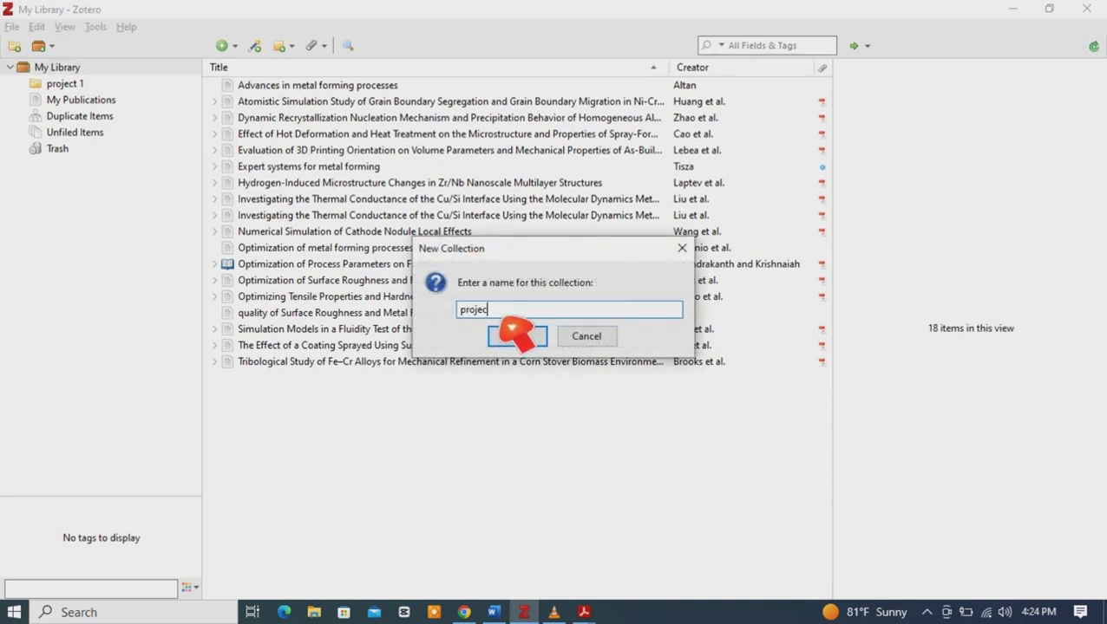
{"action": "left_click", "coordinate": [519, 338]}
- Rename the collection "project 1" as "journal 1" and the collection "project 2" as "journal 2"
{"action": "right_click", "coordinate": [73, 84]}
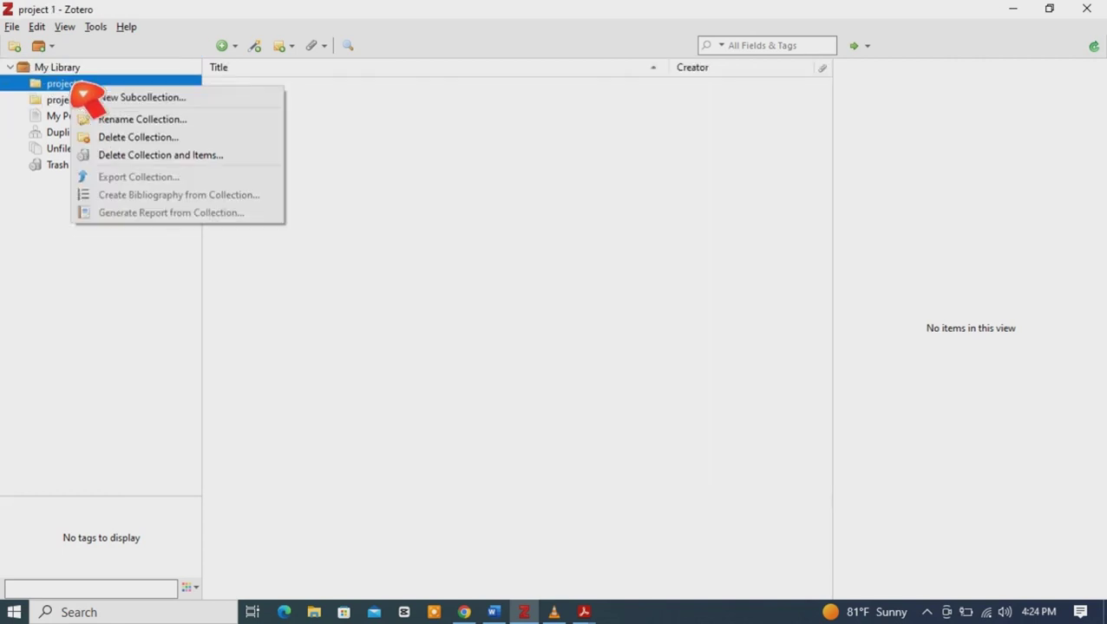
{"action": "left_click", "coordinate": [147, 120]}
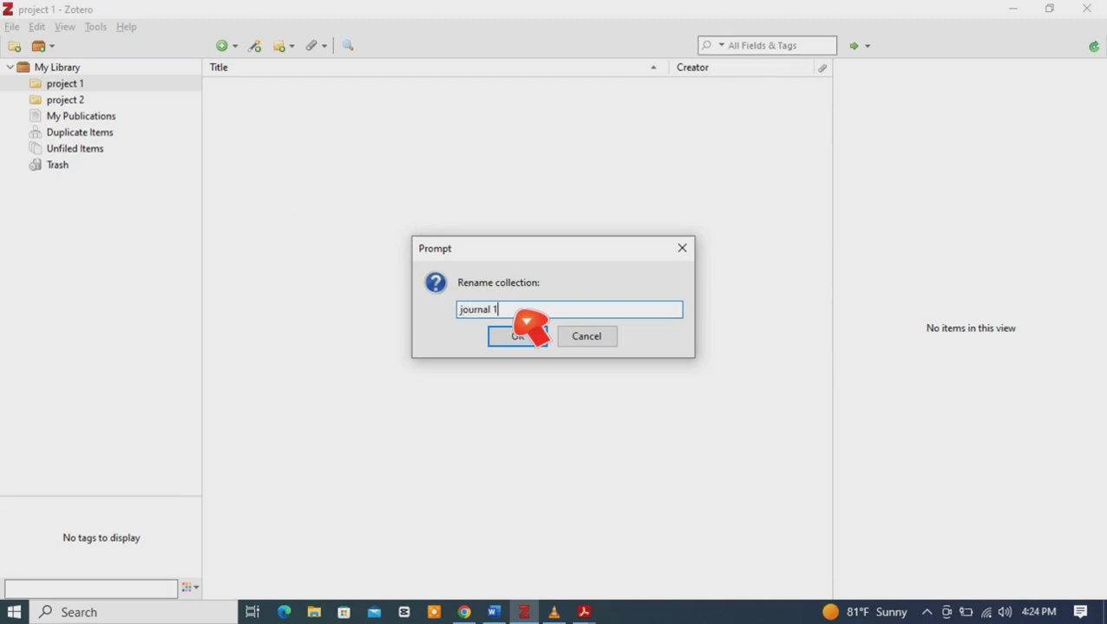
{"action": "left_click", "coordinate": [525, 337]}
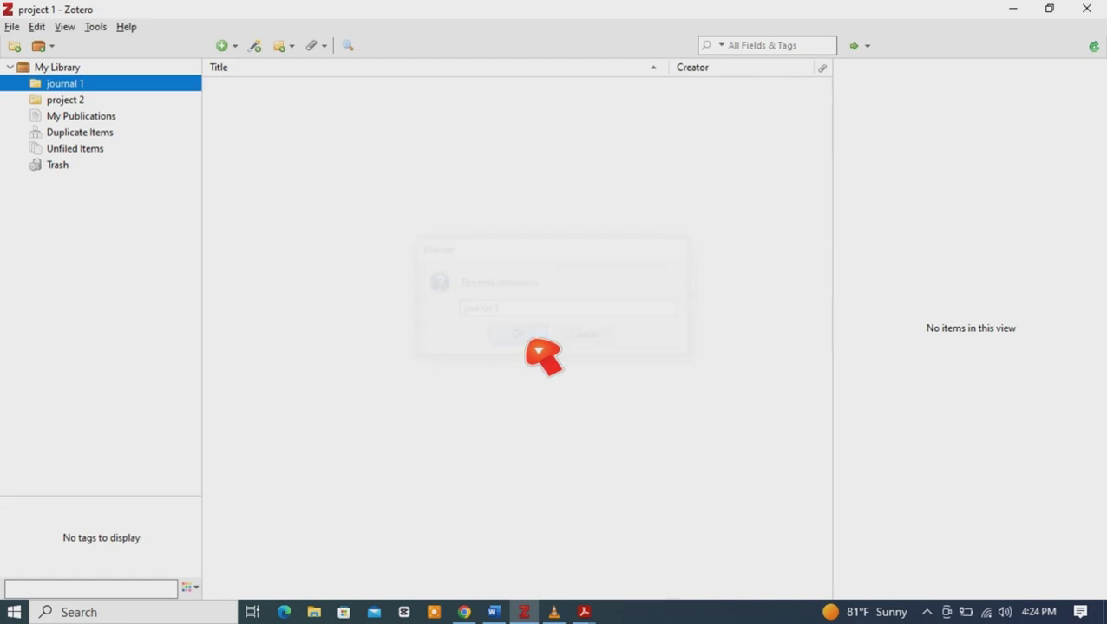
{"action": "right_click", "coordinate": [80, 102]}
{"action": "left_click", "coordinate": [165, 128]}
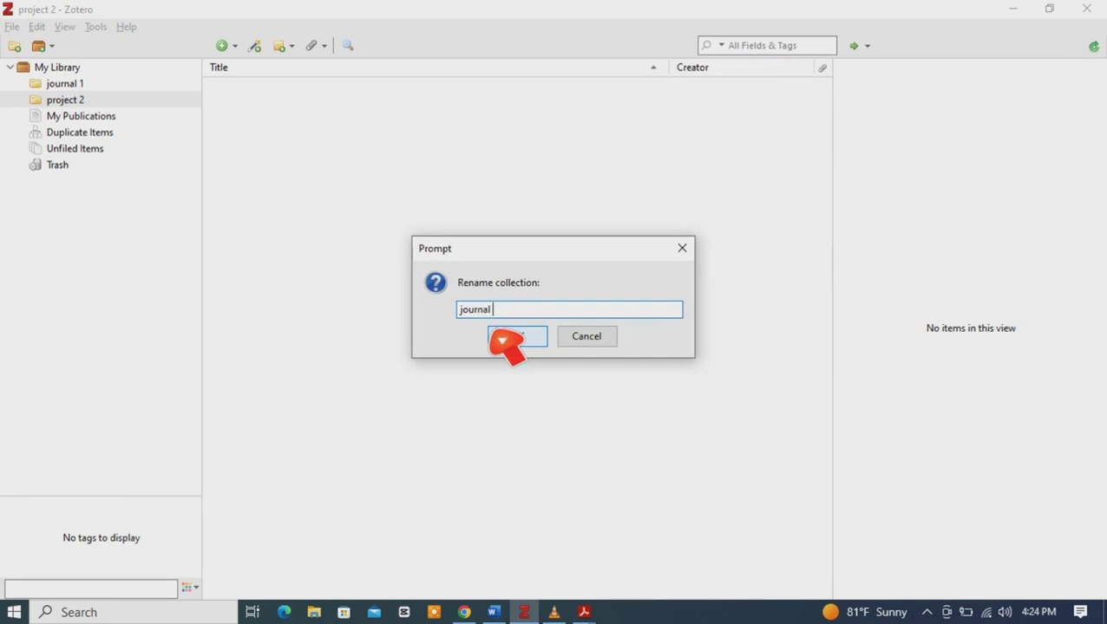
{"action": "type", "text": "journal 2"}
{"action": "left_click", "coordinate": [515, 339]}
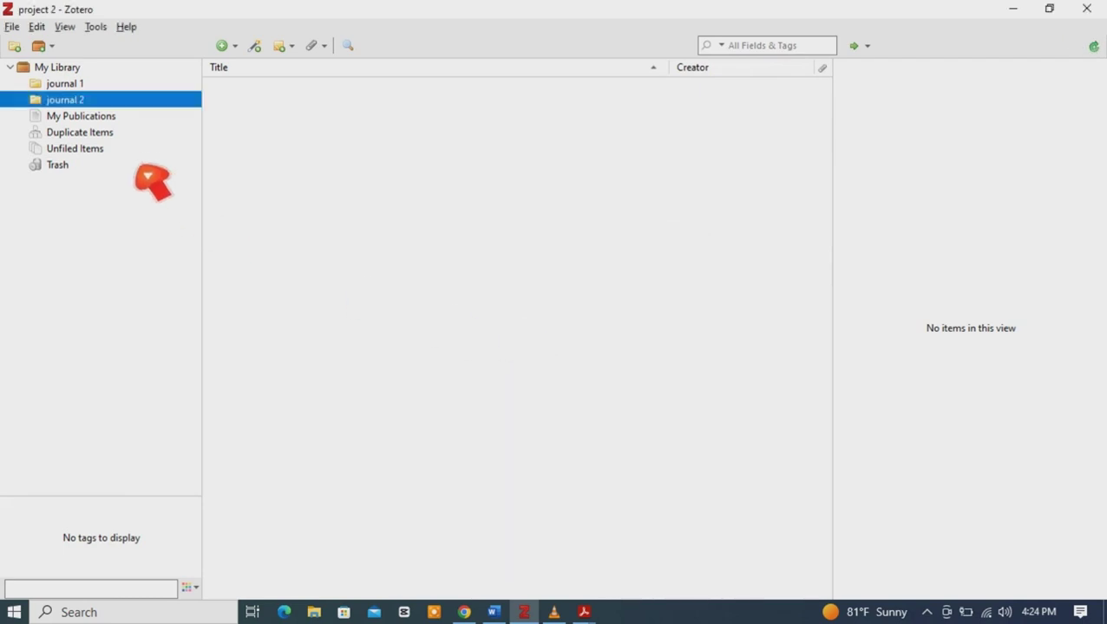
- Add the SS316 incremental forming, first Cu/Si thermal conductance and Zr/Nb multilayer articles from My Library to "journal 1", and check both journal collections
{"action": "left_click", "coordinate": [70, 69]}
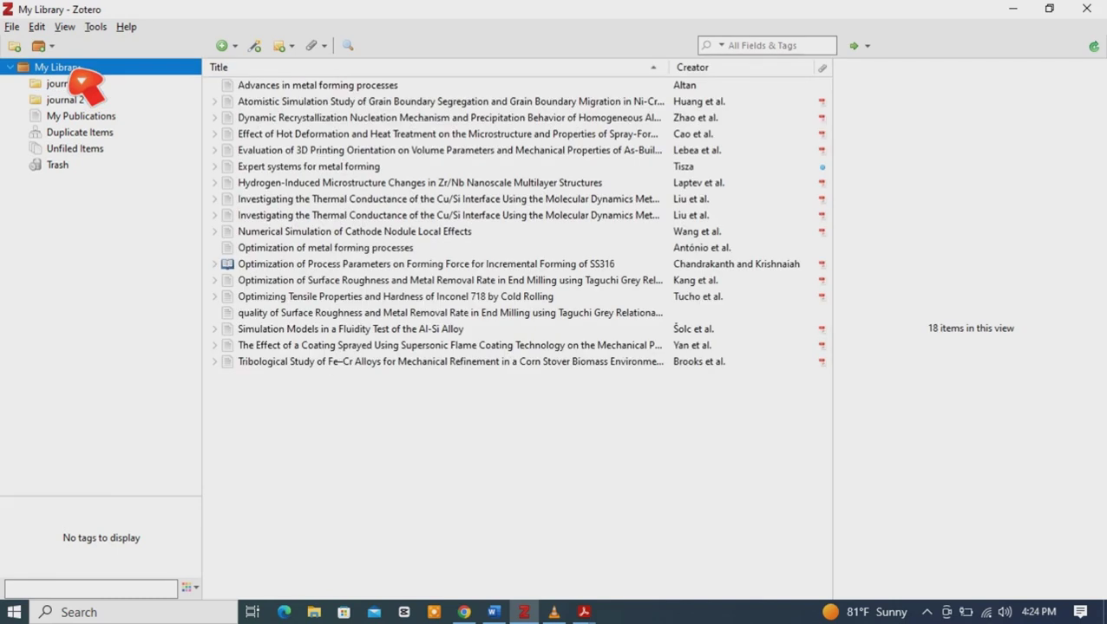
{"action": "left_click", "coordinate": [434, 415]}
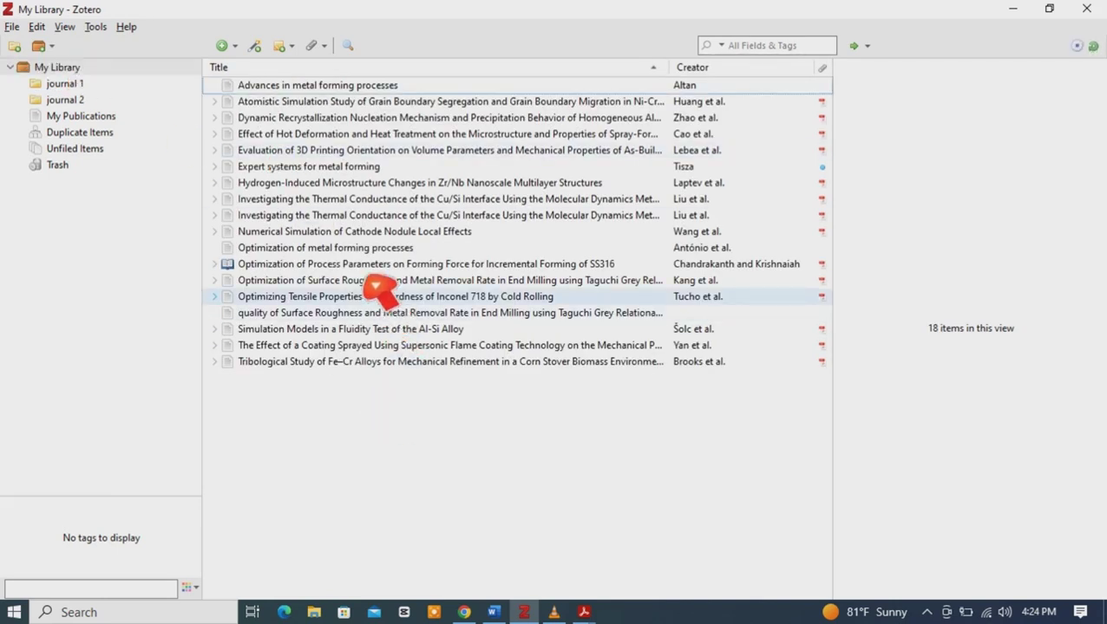
{"action": "left_click", "coordinate": [368, 265]}
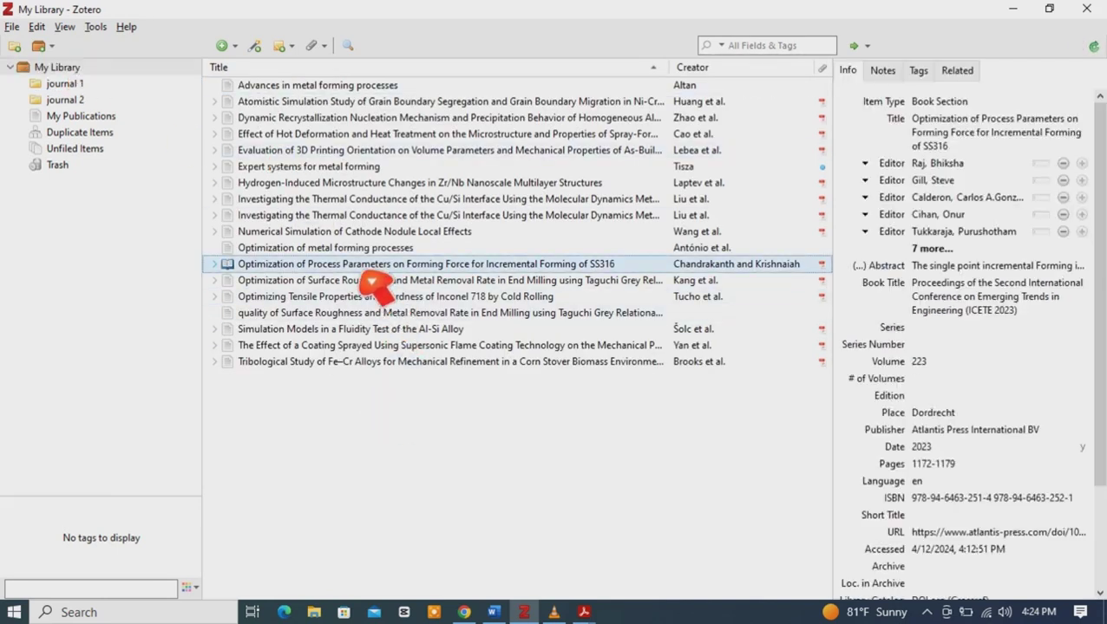
{"action": "left_click_drag", "start_coordinate": [371, 279], "coordinate": [94, 94]}
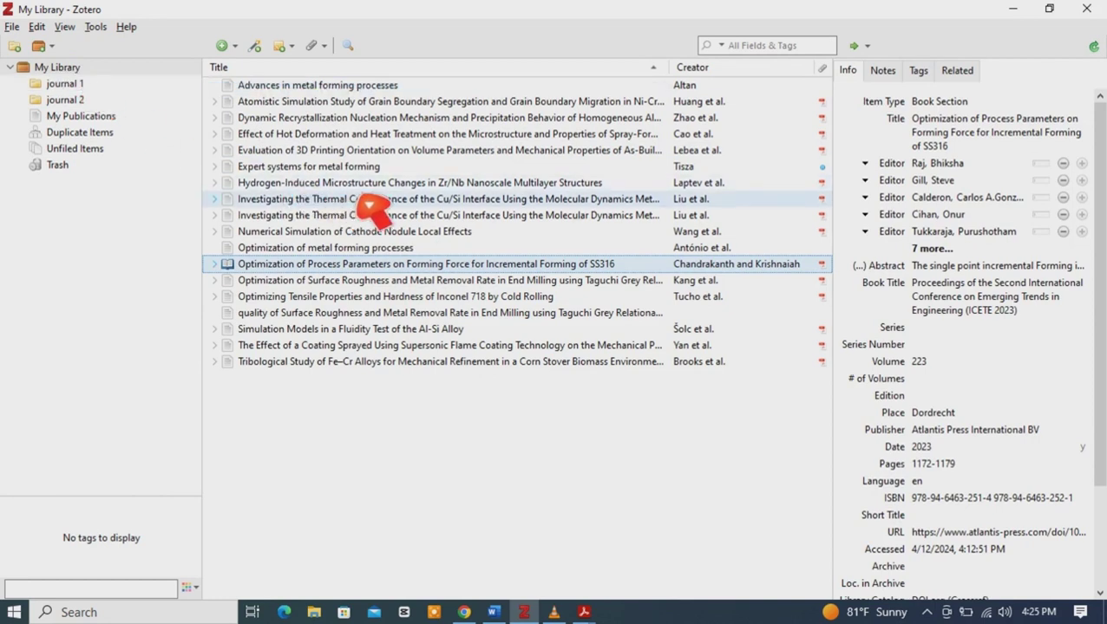
{"action": "left_click_drag", "start_coordinate": [369, 205], "coordinate": [88, 87]}
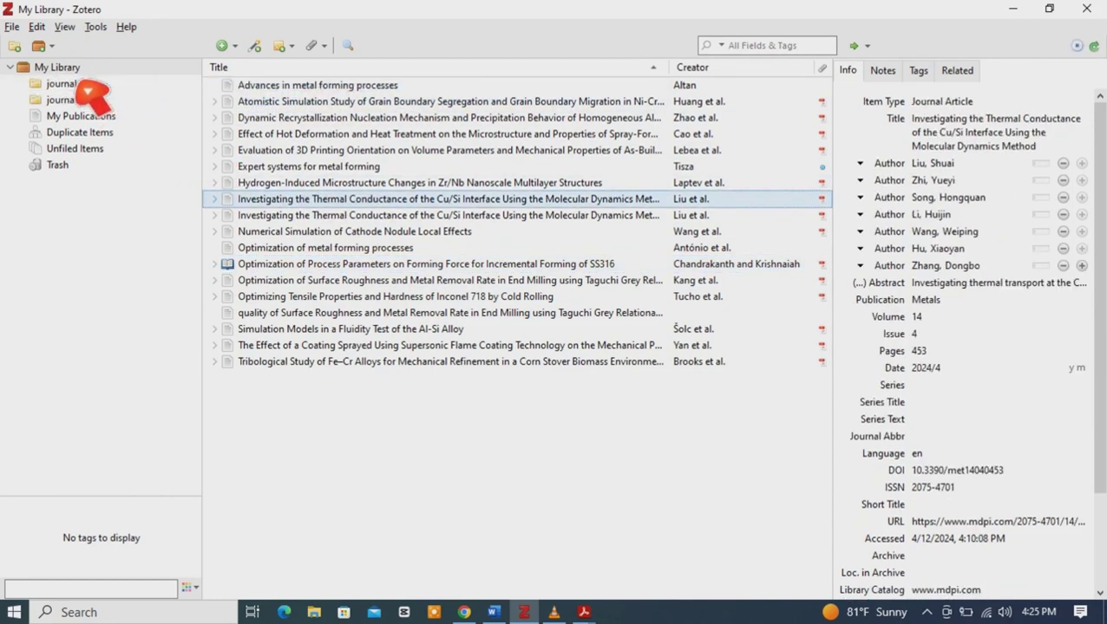
{"action": "left_click_drag", "start_coordinate": [347, 183], "coordinate": [82, 87]}
{"action": "double_click", "coordinate": [82, 87]}
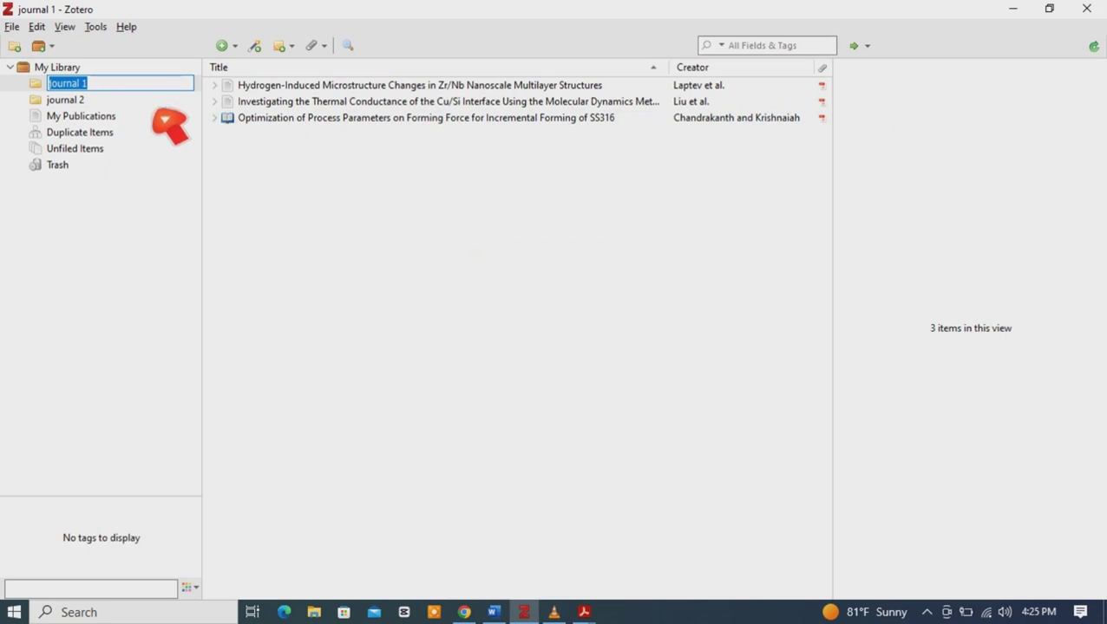
{"action": "left_click", "coordinate": [100, 101]}
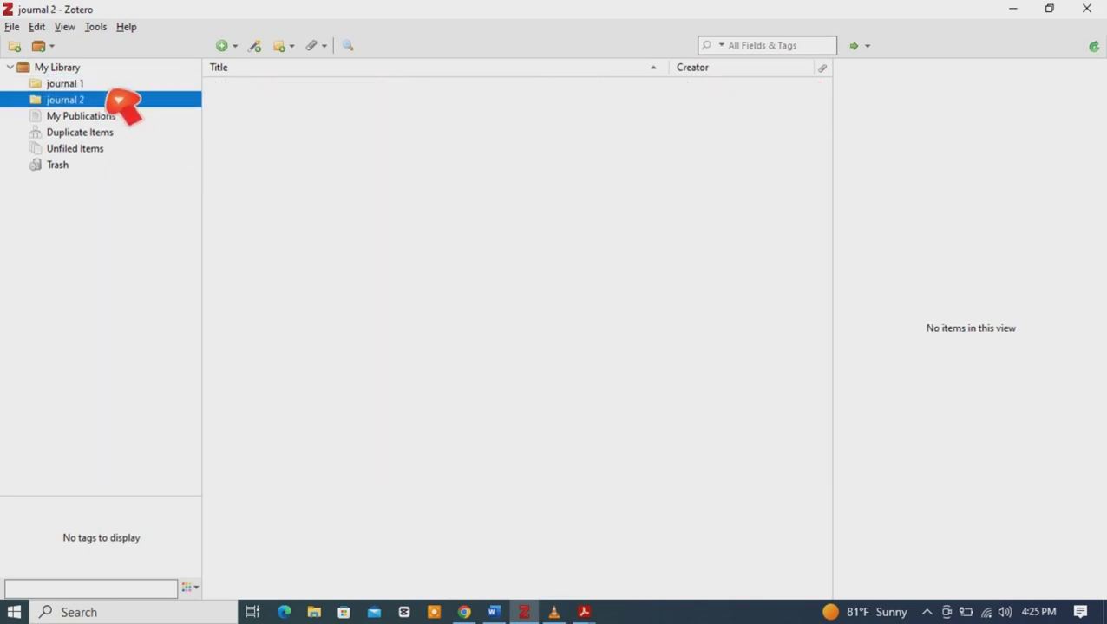
- Add the 3D printing orientation and Inconel 718 cold rolling articles from My Library to the "journal 2" collection
{"action": "left_click", "coordinate": [78, 69]}
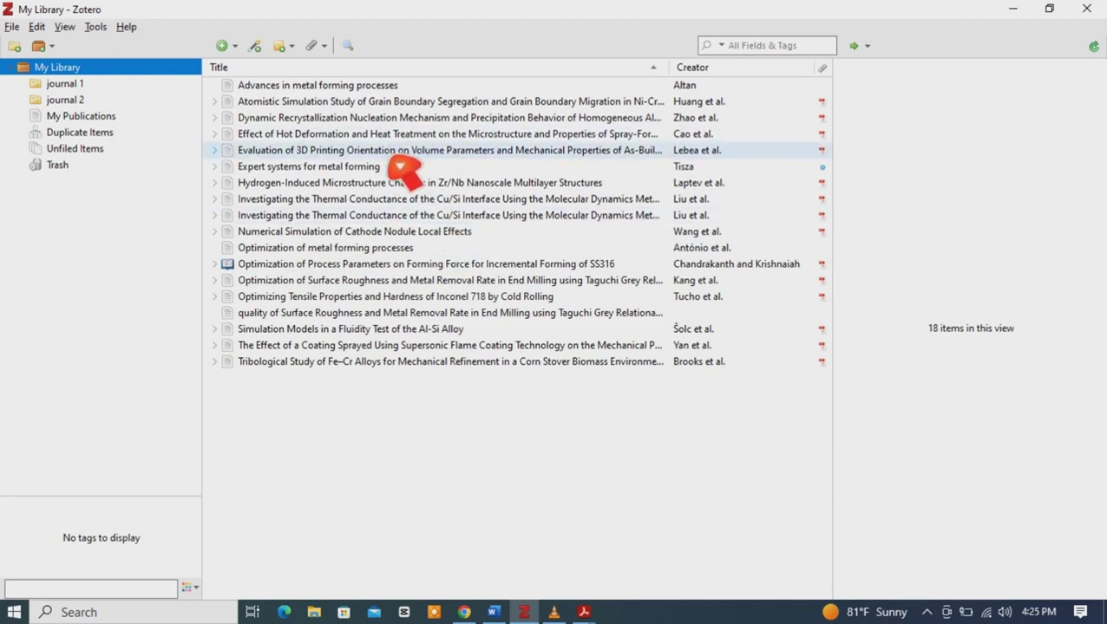
{"action": "left_click_drag", "start_coordinate": [397, 160], "coordinate": [79, 105]}
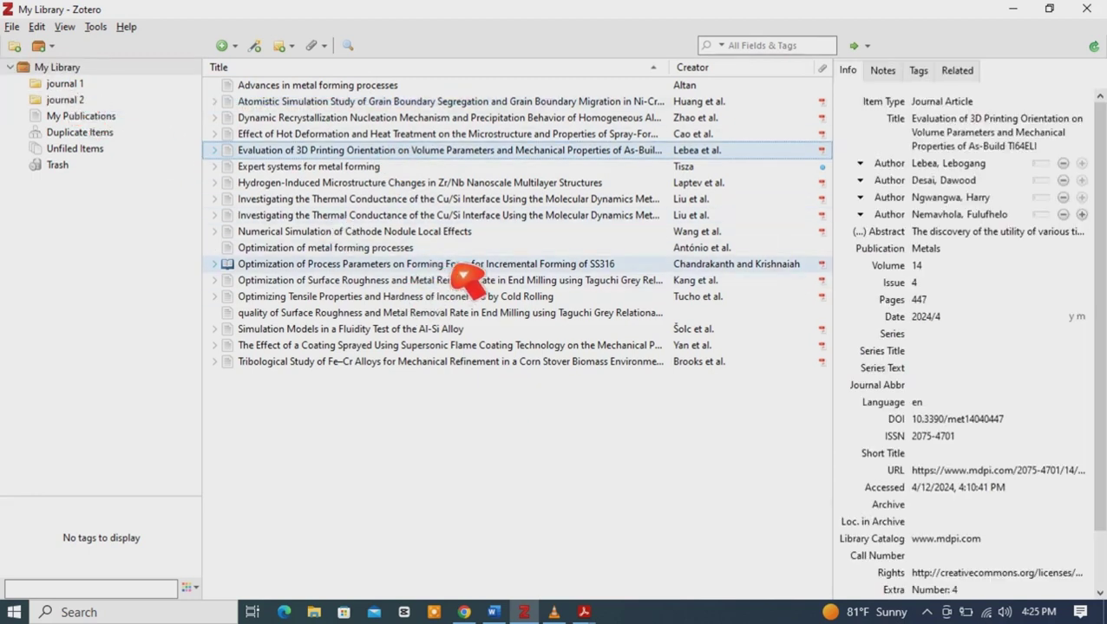
{"action": "left_click_drag", "start_coordinate": [451, 270], "coordinate": [67, 102]}
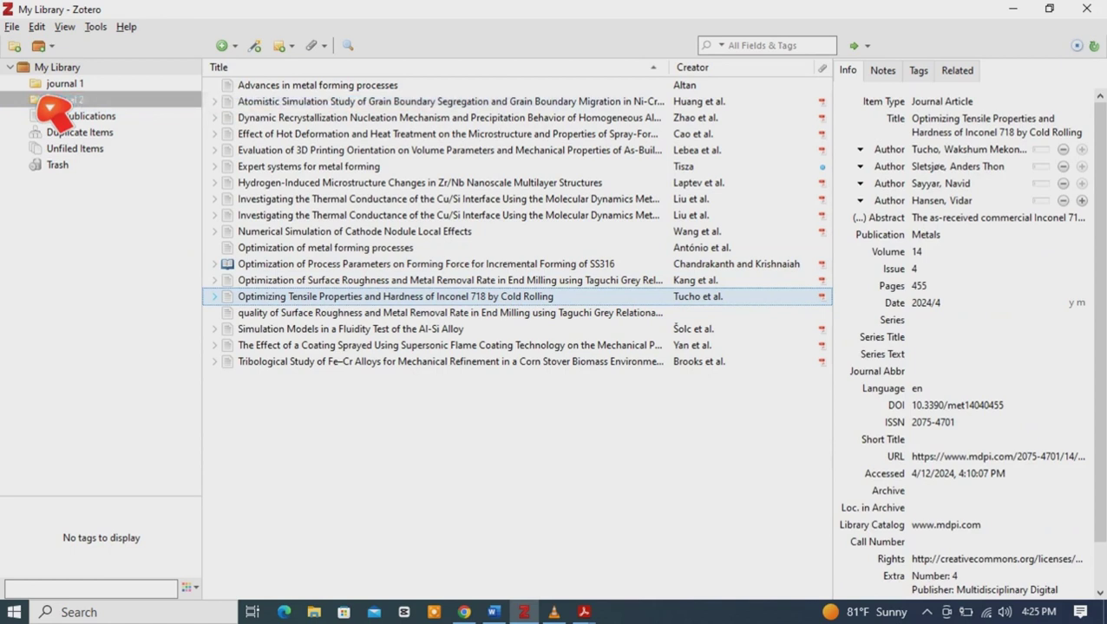
- Review the contents of the journal 1 and journal 2 collections, My Library, My Publications and Duplicate Items
{"action": "double_click", "coordinate": [67, 102]}
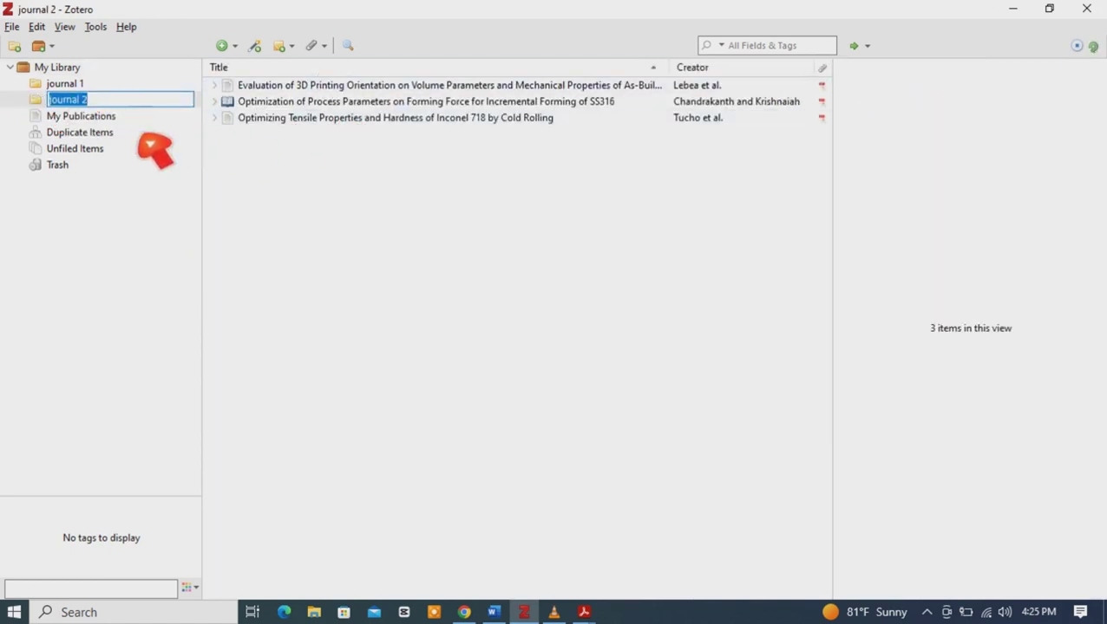
{"action": "left_click", "coordinate": [143, 132]}
{"action": "left_click", "coordinate": [81, 89]}
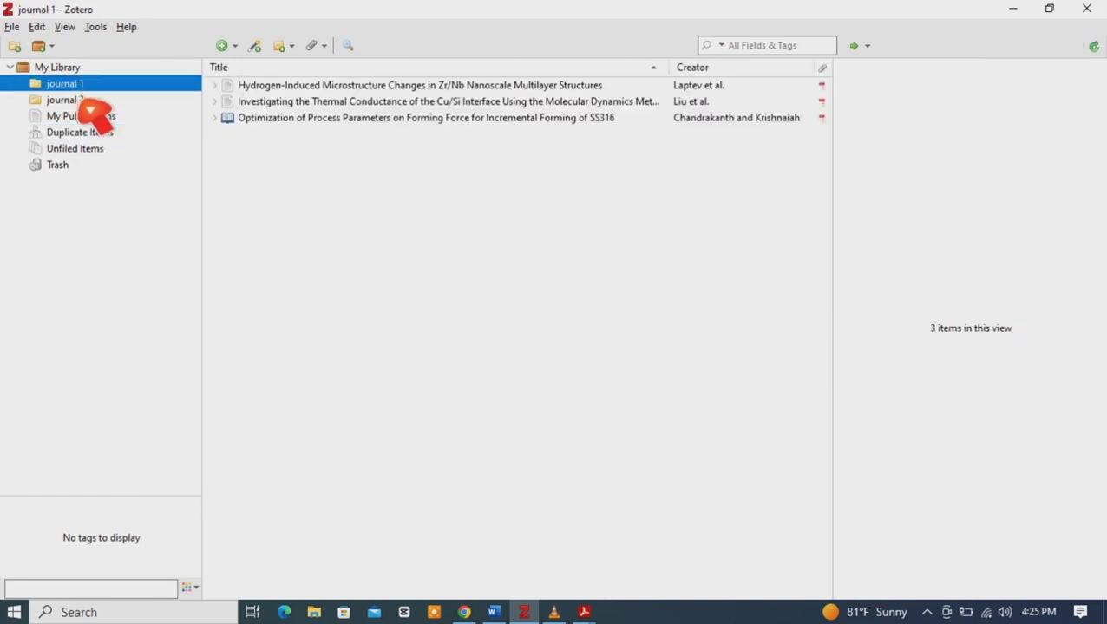
{"action": "left_click", "coordinate": [83, 101]}
{"action": "left_click", "coordinate": [85, 69]}
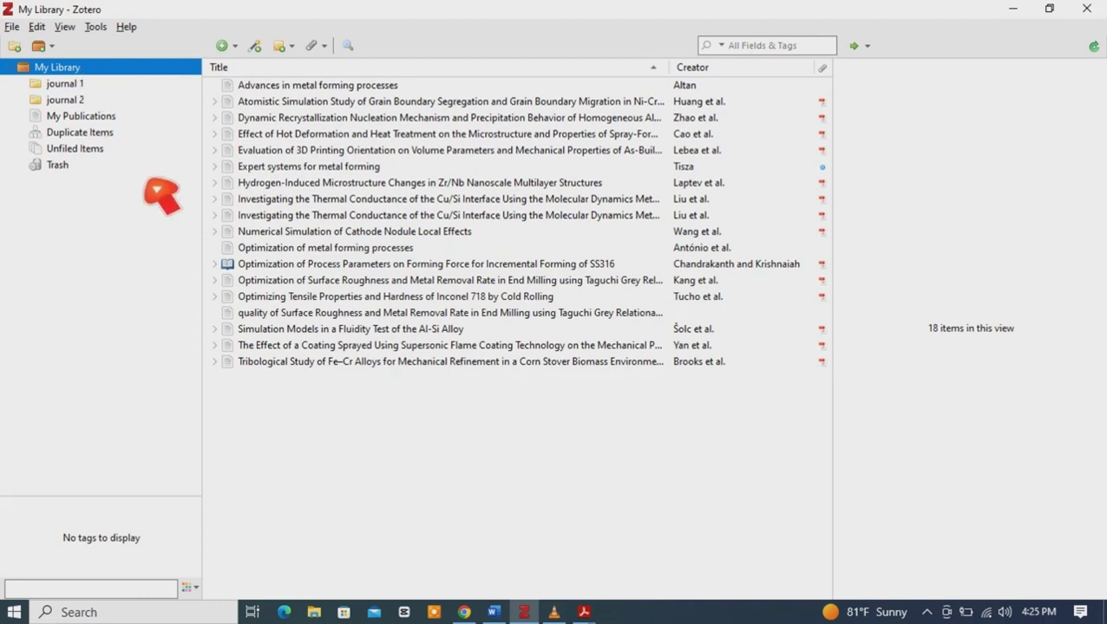
{"action": "left_click", "coordinate": [107, 119]}
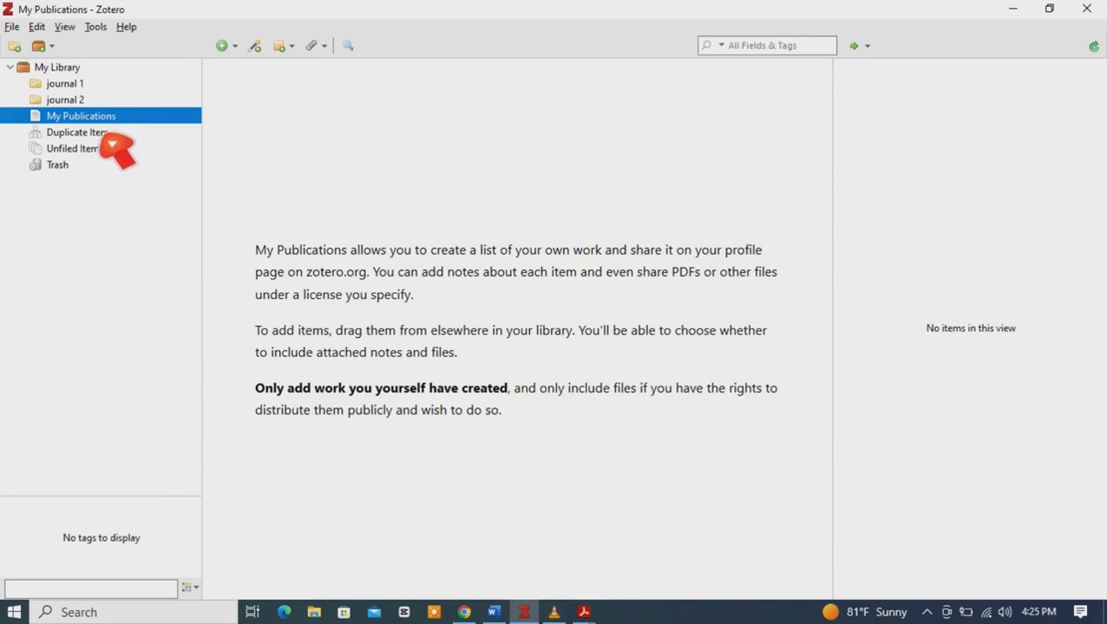
{"action": "left_click", "coordinate": [104, 134]}
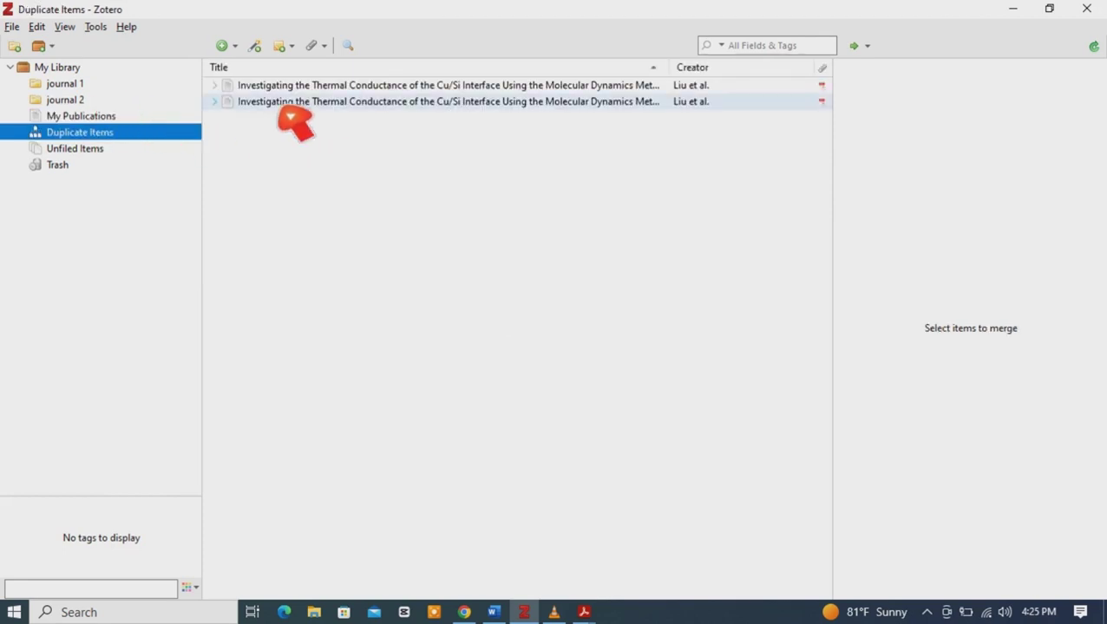
{"action": "left_click", "coordinate": [71, 84]}
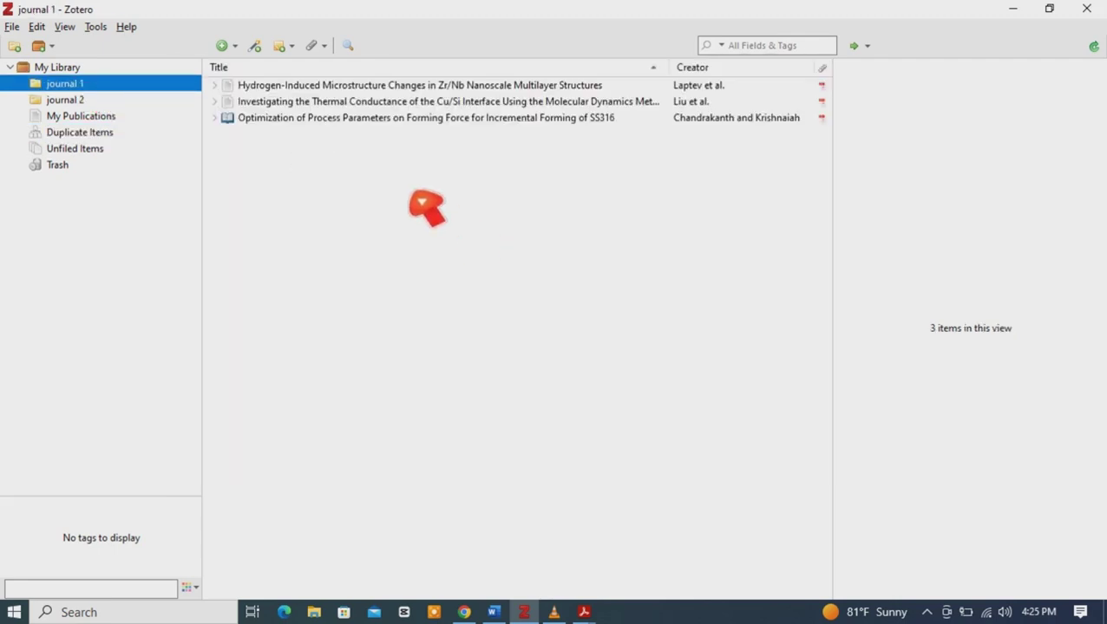
- Duplicate the article "Tribological Study of Fe–Cr Alloys for Mechanical Refinement in a Corn Stover Biomass Environment" in My Library
{"action": "left_click", "coordinate": [56, 67]}
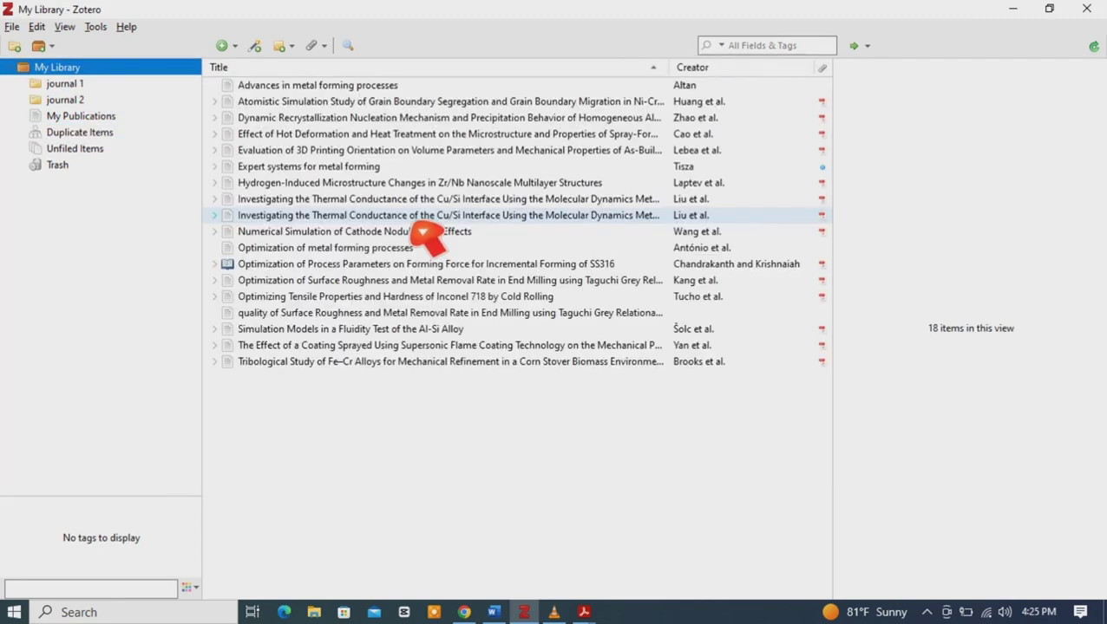
{"action": "left_click", "coordinate": [354, 364]}
{"action": "right_click", "coordinate": [354, 366]}
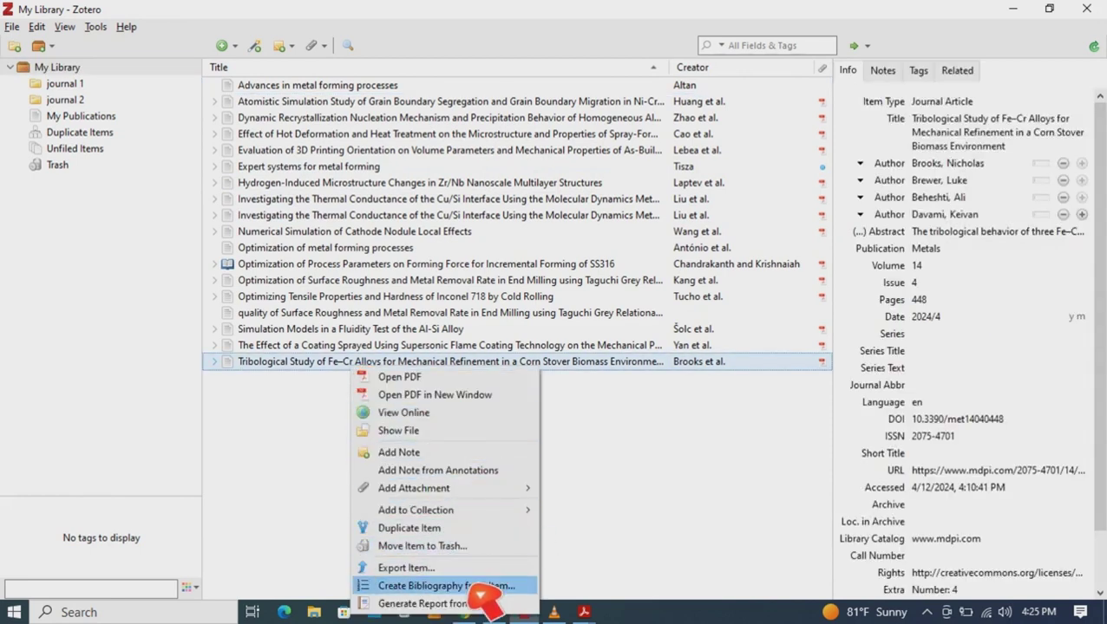
{"action": "left_click", "coordinate": [431, 528]}
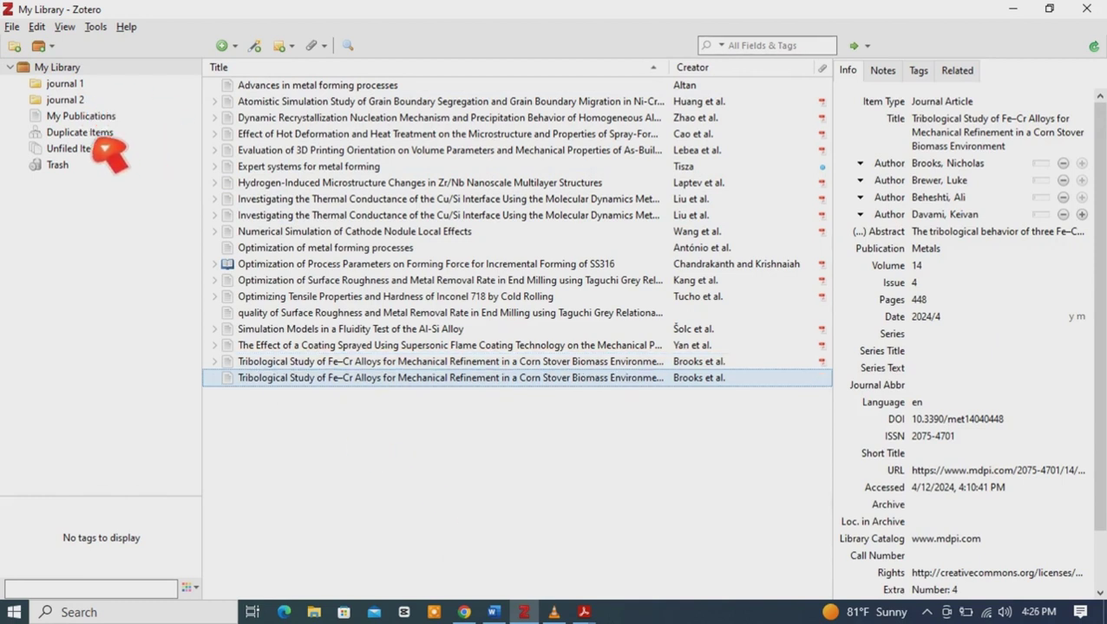
- Merge the two Fe–Cr tribological study entries and the two Cu/Si thermal conductance entries in Duplicate Items
{"action": "left_click", "coordinate": [87, 134]}
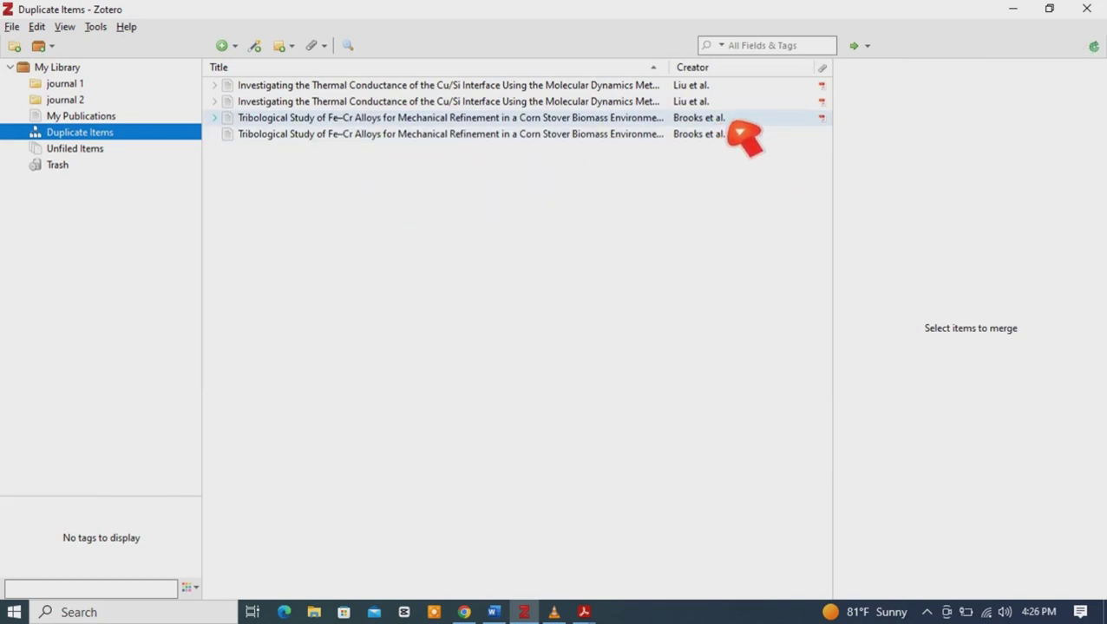
{"action": "left_click", "coordinate": [736, 130]}
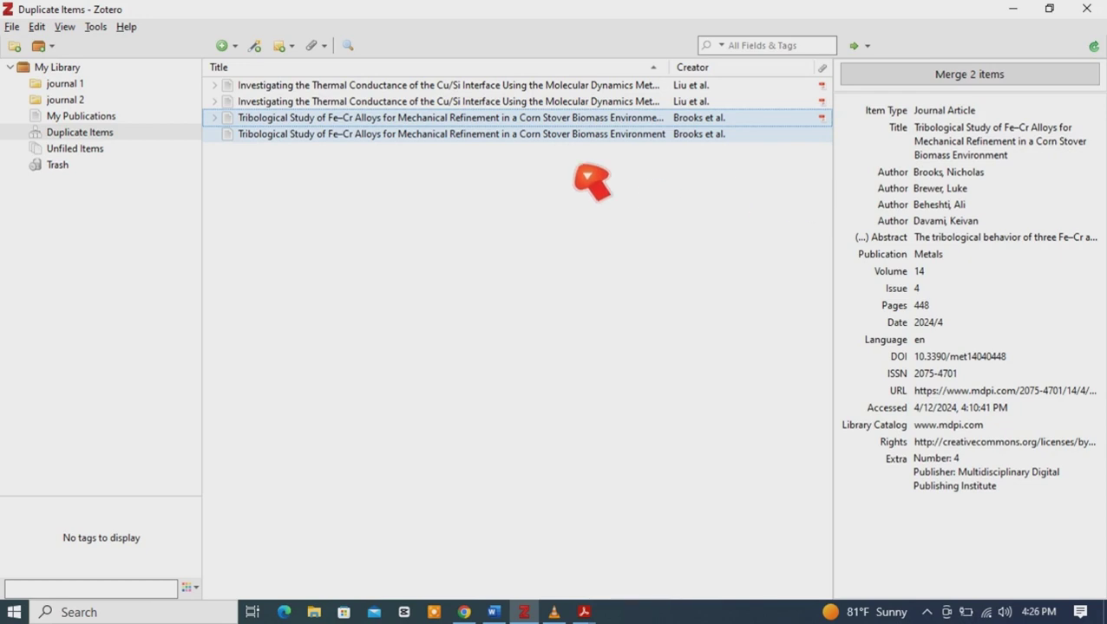
{"action": "left_click", "coordinate": [975, 87]}
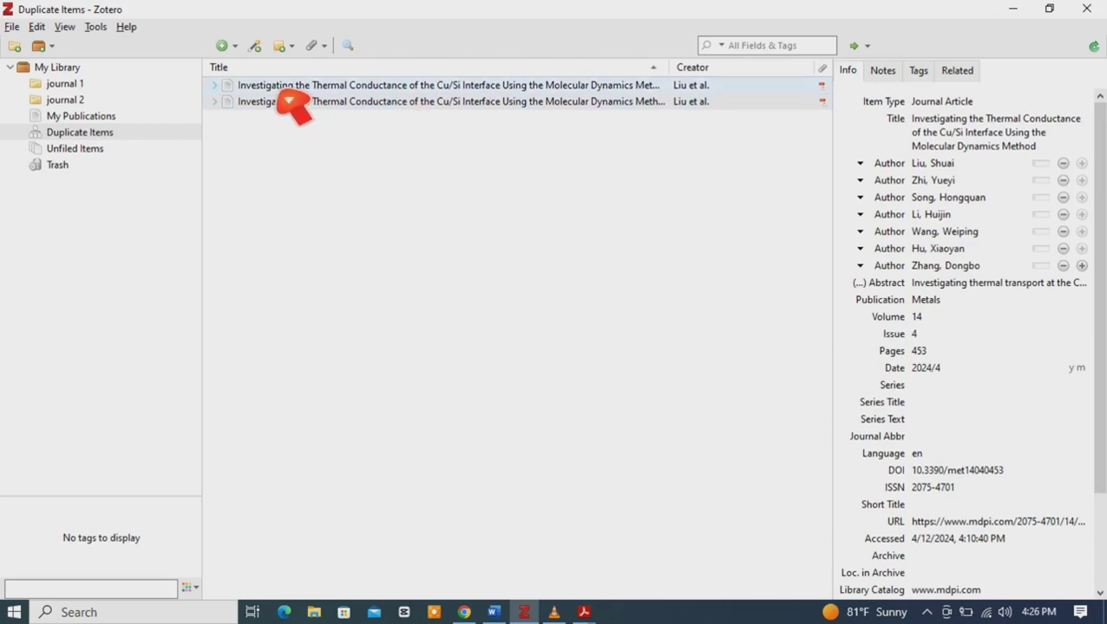
{"action": "left_click", "coordinate": [291, 103]}
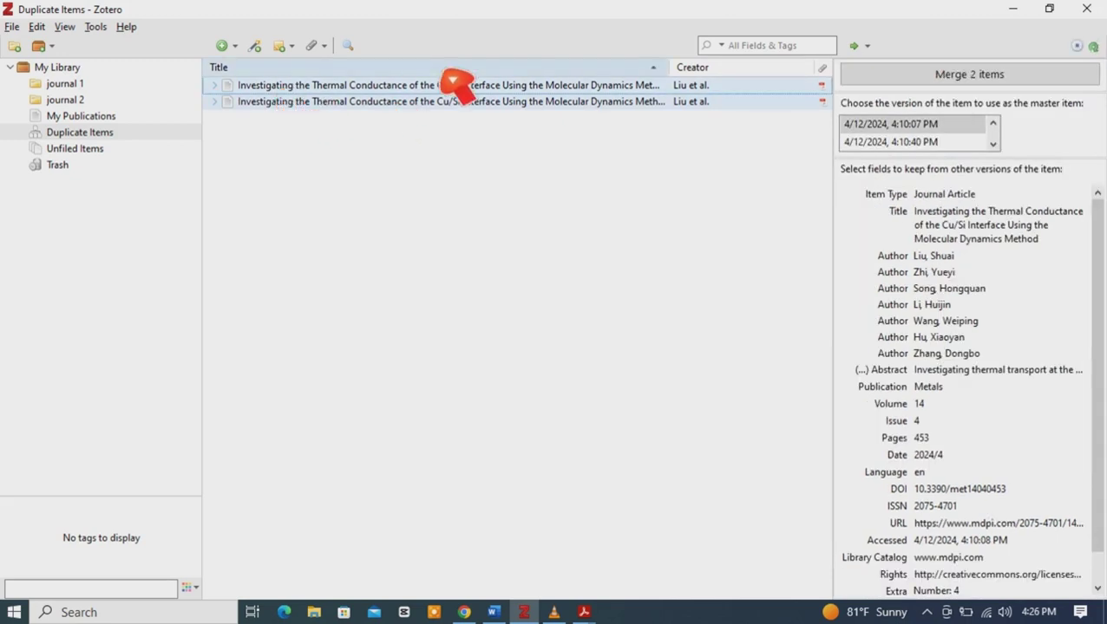
{"action": "left_click", "coordinate": [980, 76]}
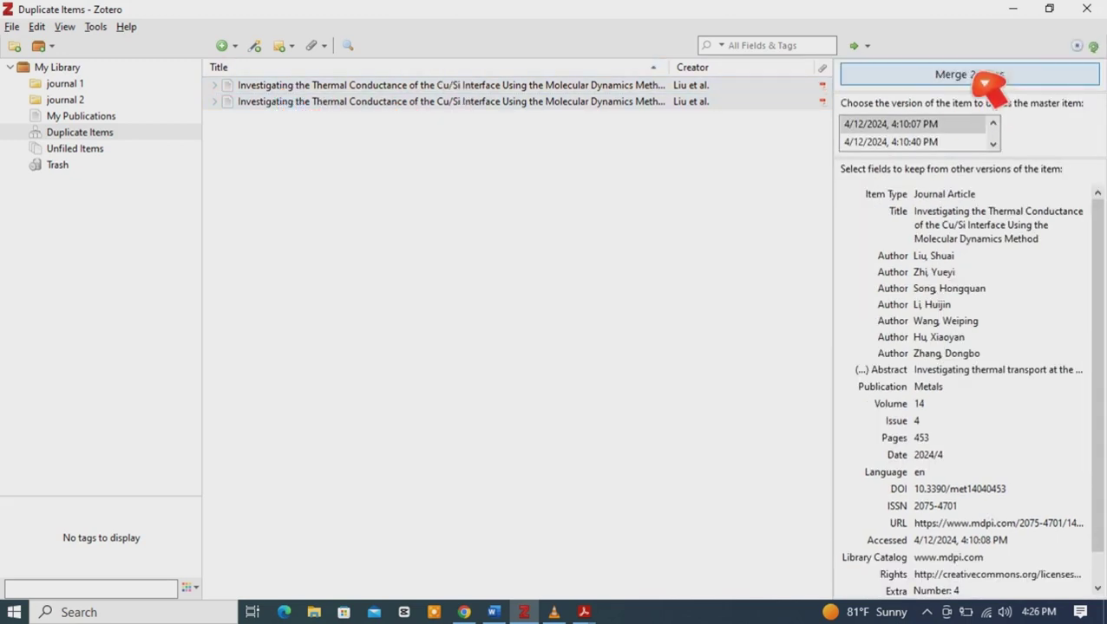
- Move the SS316 incremental forming article from My Library to the Trash
{"action": "left_click", "coordinate": [83, 69]}
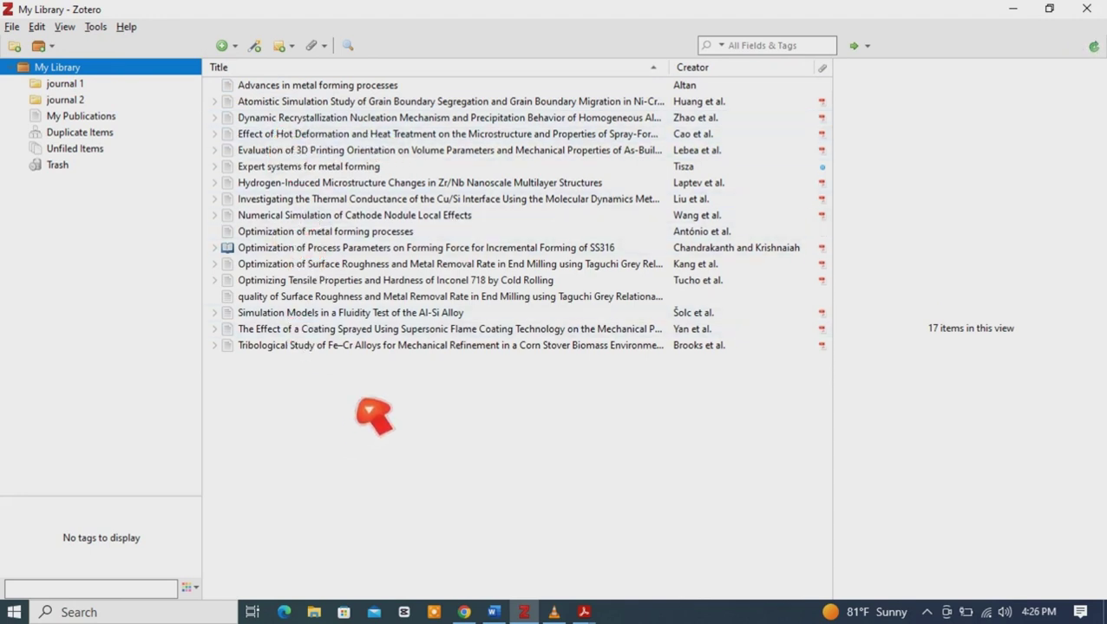
{"action": "left_click", "coordinate": [340, 254]}
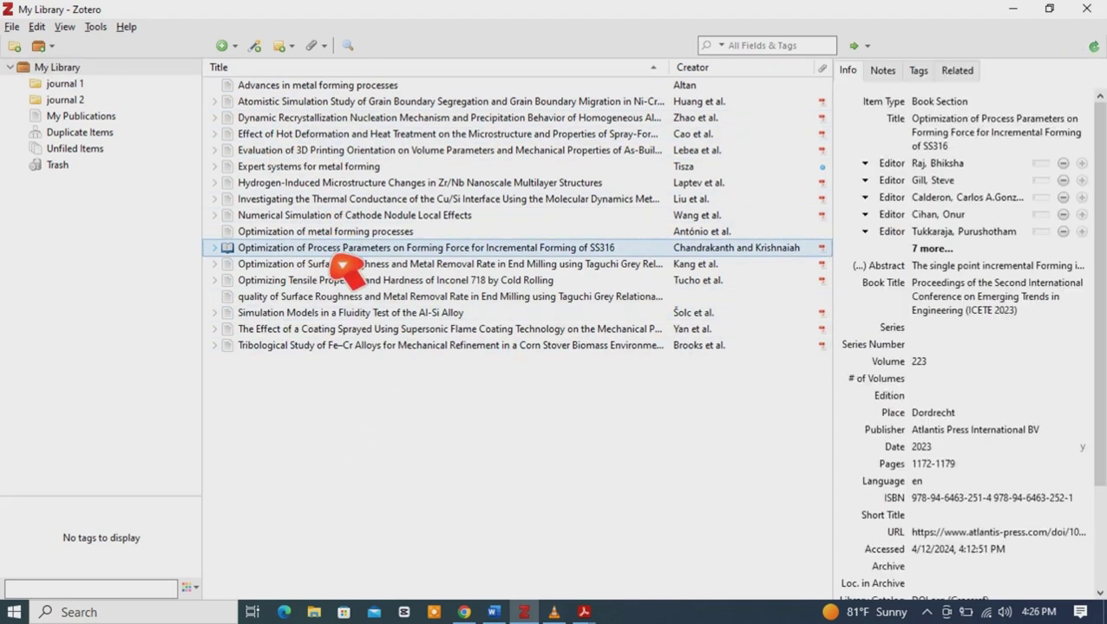
{"action": "right_click", "coordinate": [340, 254]}
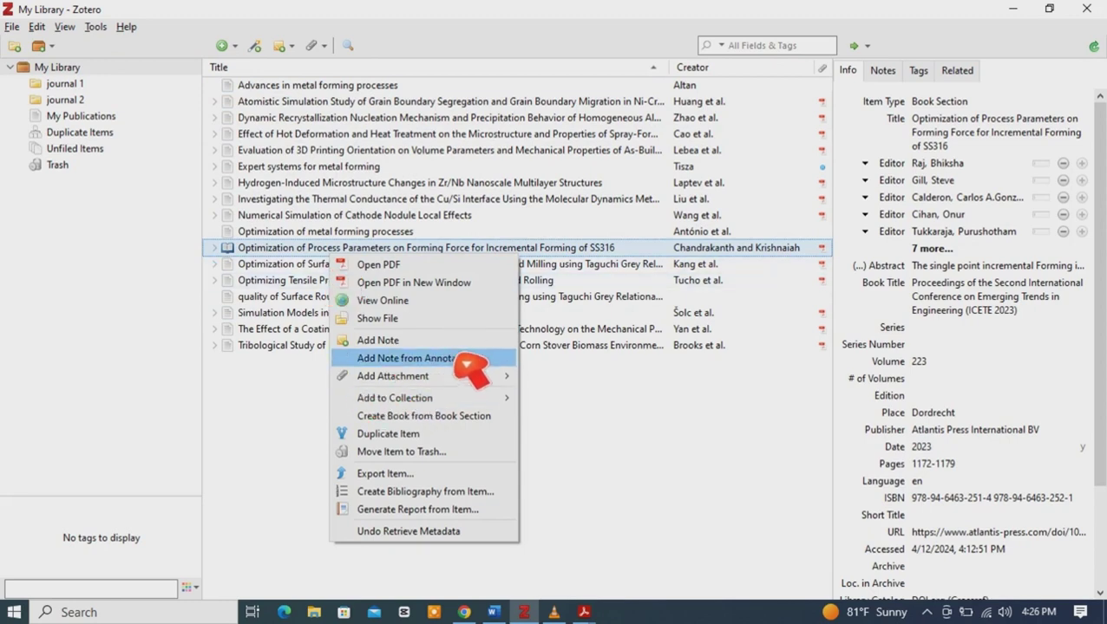
{"action": "left_click", "coordinate": [434, 453]}
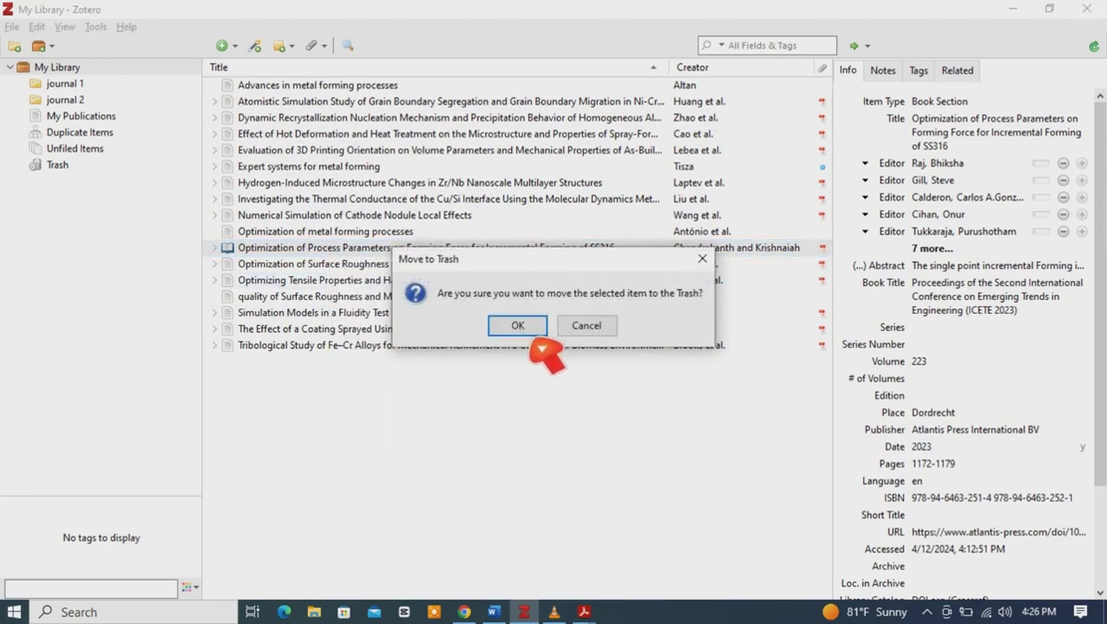
{"action": "left_click", "coordinate": [521, 327]}
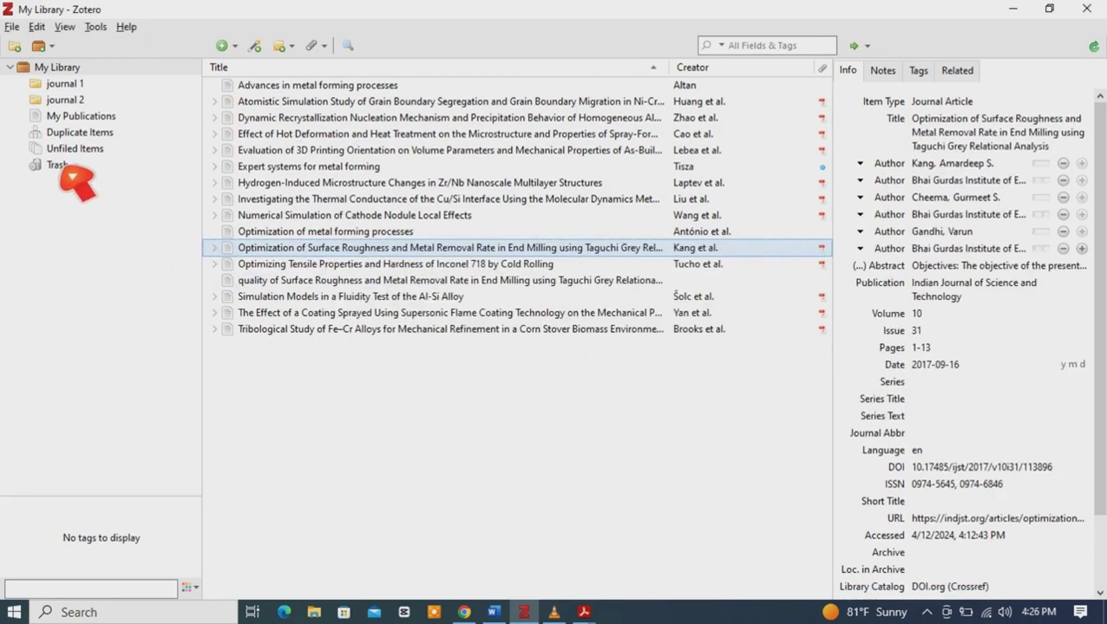
- Examine which articles are in the Trash, in Unfiled Items and in the journal 1 collection
{"action": "left_click", "coordinate": [59, 165]}
{"action": "left_click", "coordinate": [295, 154]}
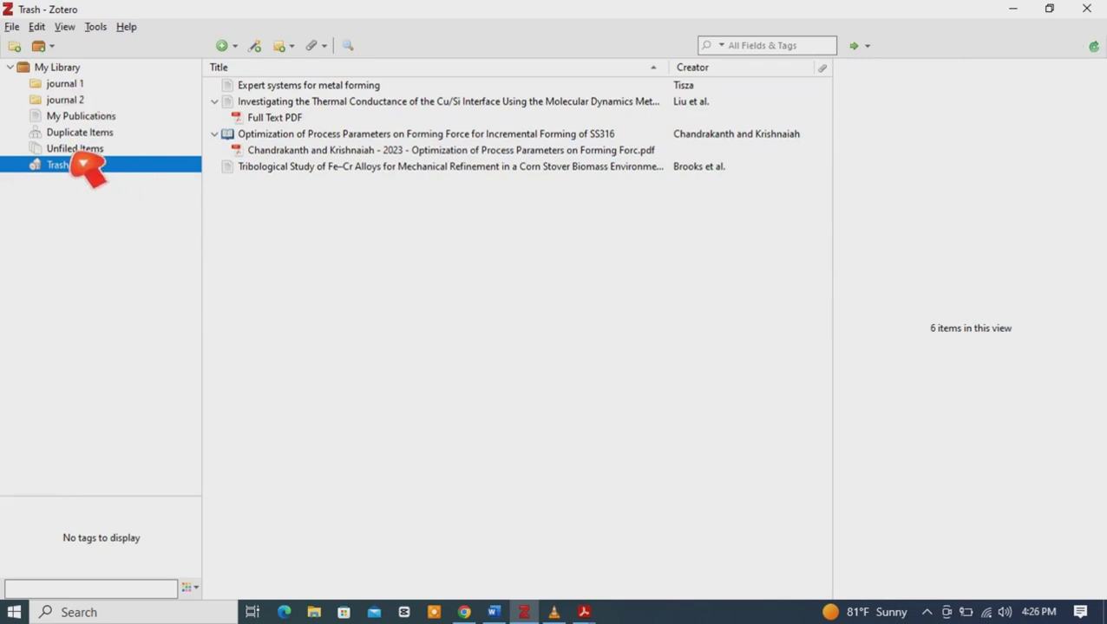
{"action": "left_click", "coordinate": [77, 149]}
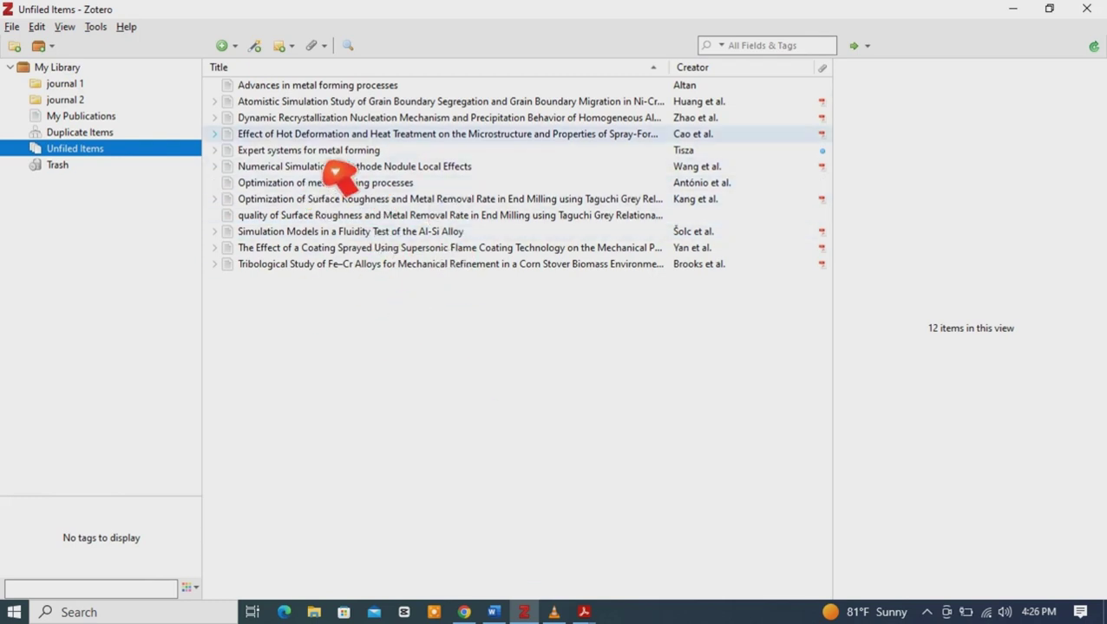
{"action": "left_click", "coordinate": [84, 85]}
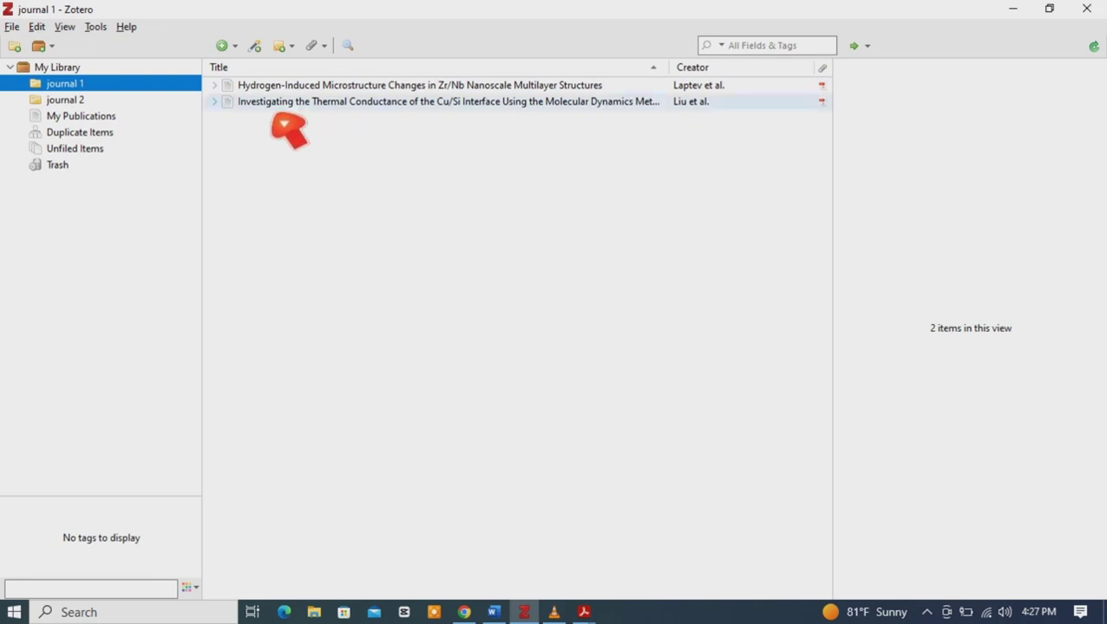
{"action": "left_click", "coordinate": [91, 154]}
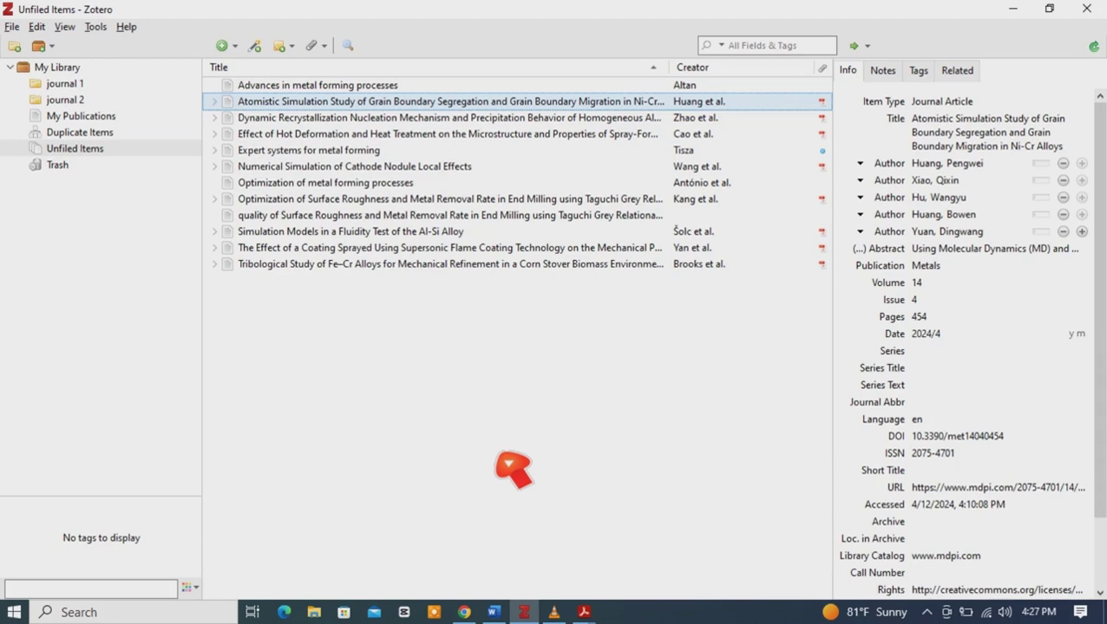
- Switch to the CHAPTER 1 document in Word and set the Zotero citation style to American Psychological Association (APA) 7th edition
{"action": "left_click", "coordinate": [524, 612]}
{"action": "left_click", "coordinate": [493, 612]}
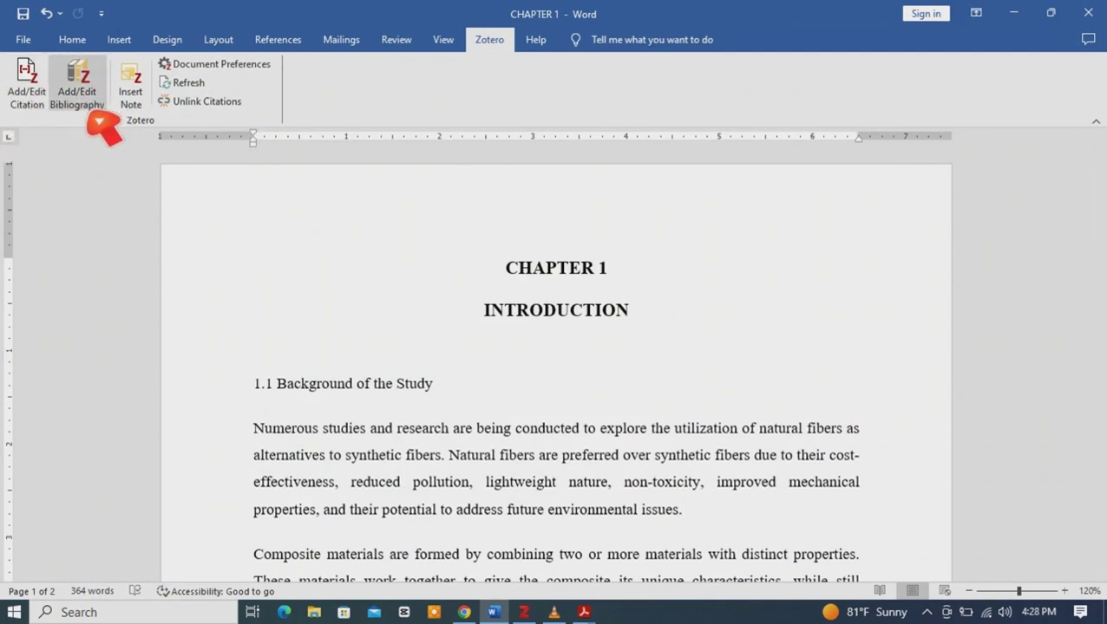
{"action": "scroll", "coordinate": [223, 156], "scroll_direction": "down", "scroll_amount": 3}
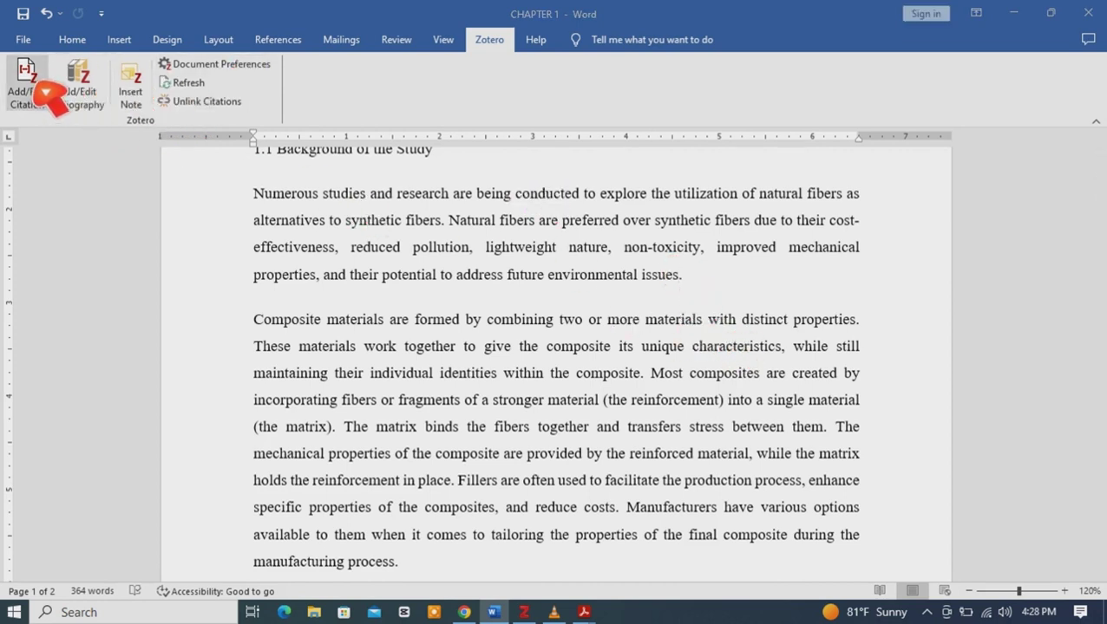
{"action": "left_click", "coordinate": [45, 92]}
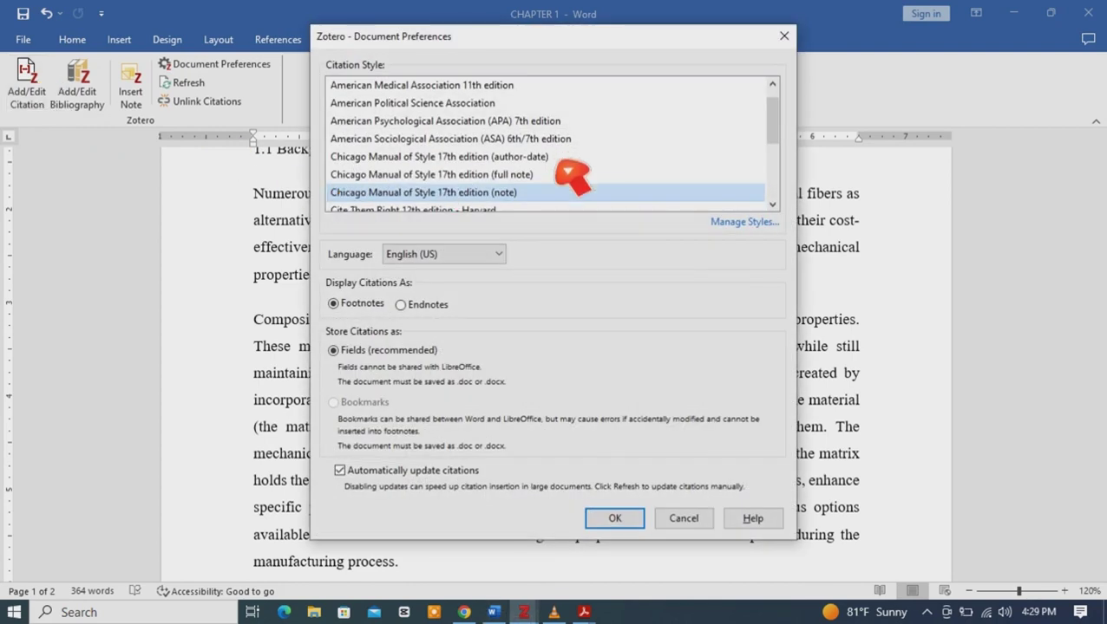
{"action": "scroll", "coordinate": [782, 103], "scroll_direction": "up", "scroll_amount": 1}
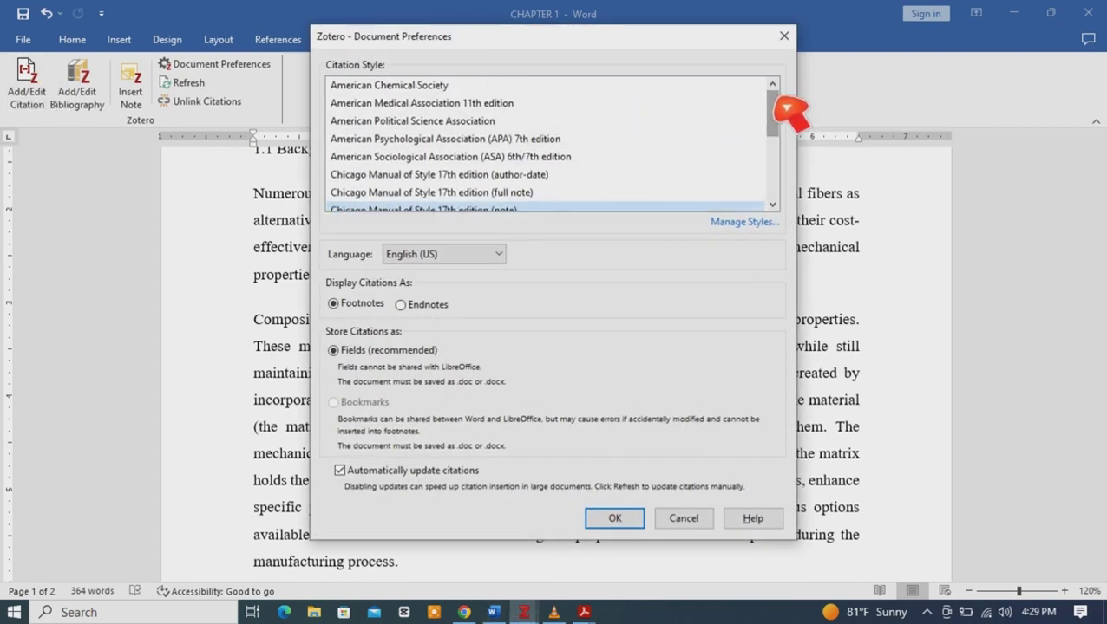
{"action": "mouse_move", "coordinate": [785, 104]}
{"action": "left_mouse_down"}
{"action": "mouse_move", "coordinate": [788, 136]}
{"action": "mouse_move", "coordinate": [794, 122]}
{"action": "left_mouse_up"}
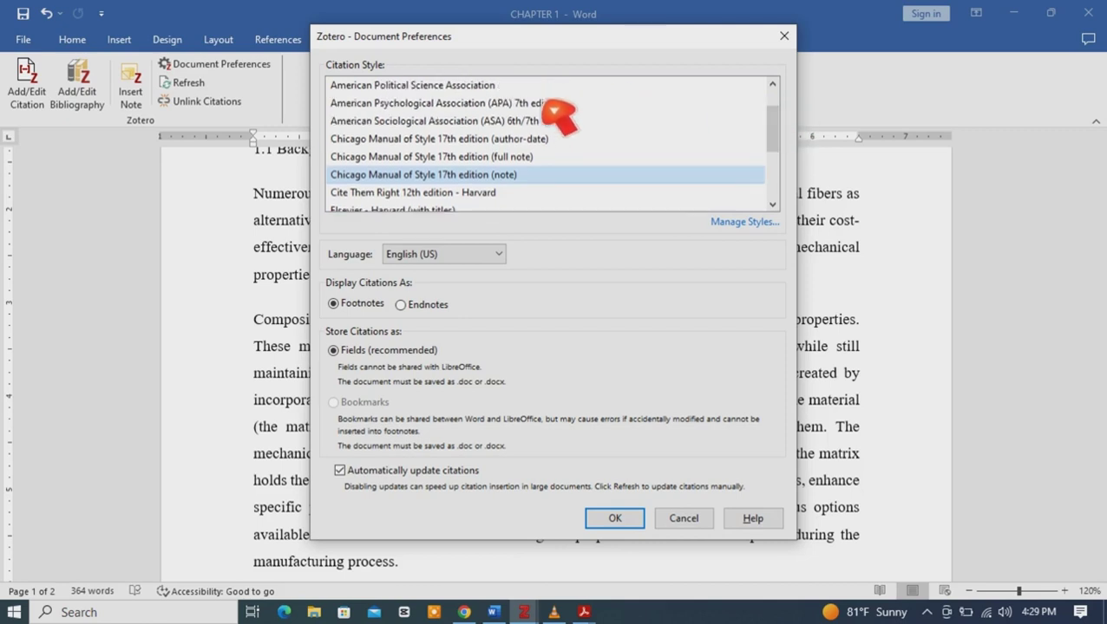
{"action": "left_click", "coordinate": [468, 104]}
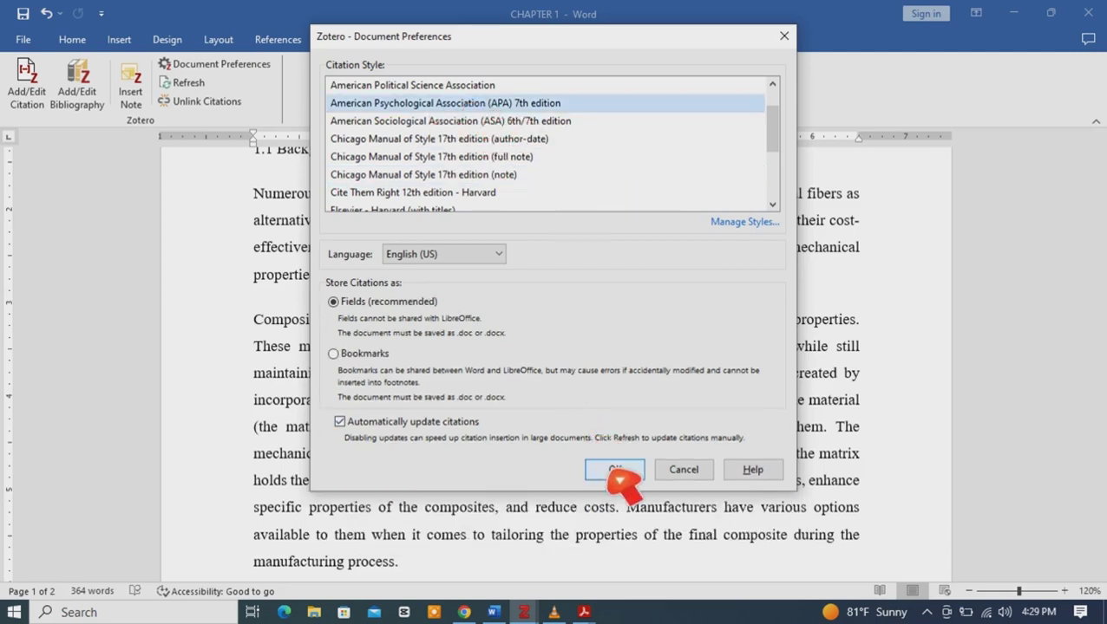
{"action": "left_click", "coordinate": [614, 470]}
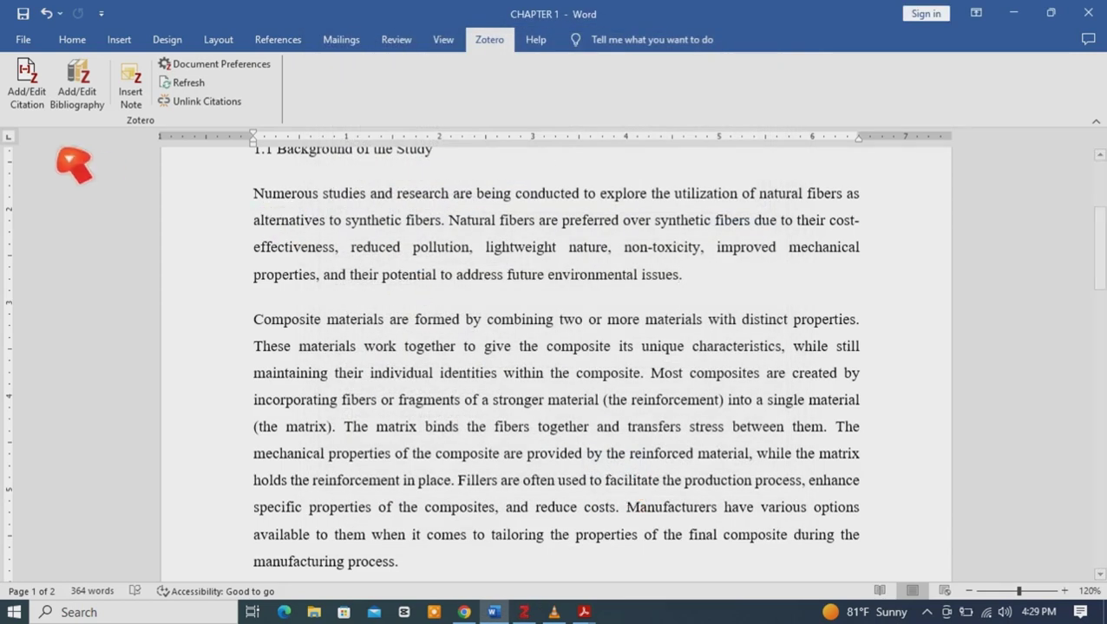
- Start a new Zotero citation in Classic View, then widen the citation dialog and reposition it over the document
{"action": "left_click", "coordinate": [42, 100]}
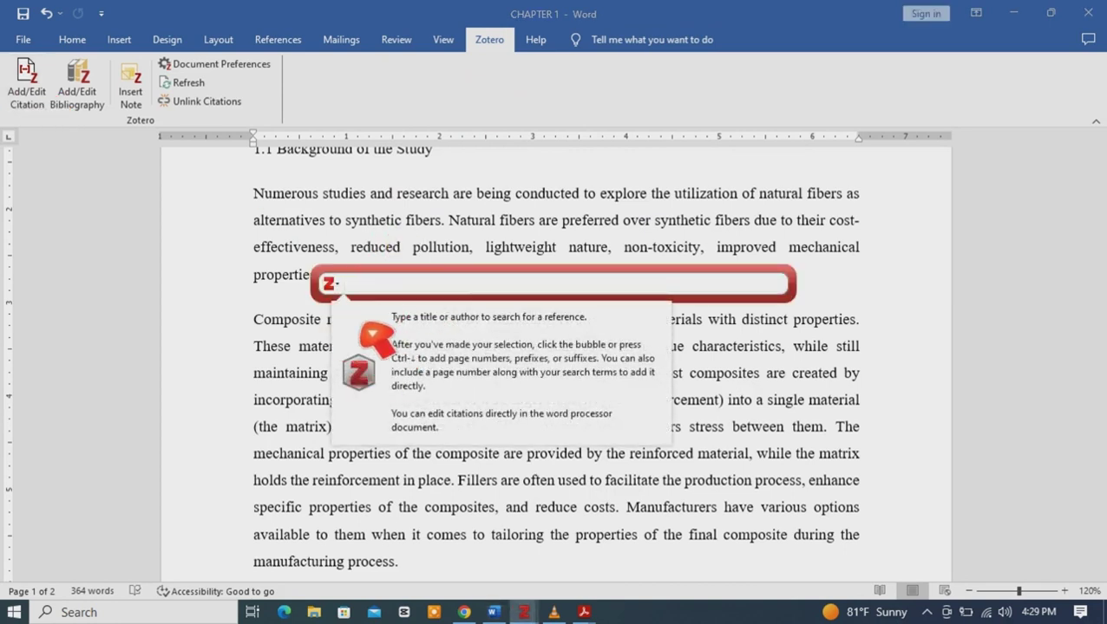
{"action": "left_click", "coordinate": [343, 291]}
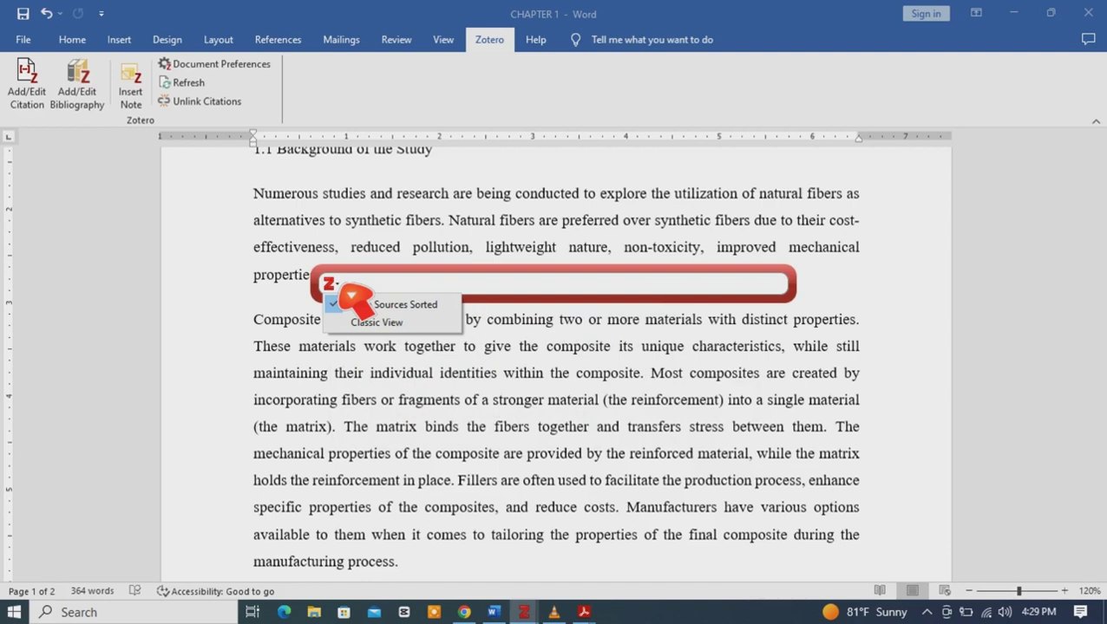
{"action": "left_click", "coordinate": [379, 319]}
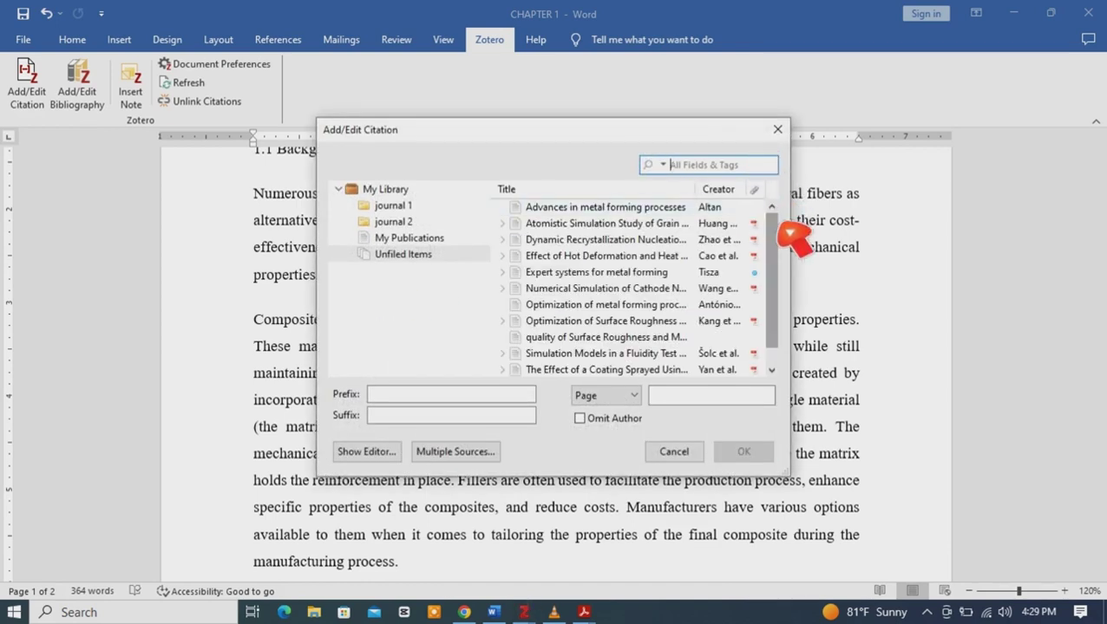
{"action": "left_click_drag", "start_coordinate": [790, 221], "coordinate": [1103, 222]}
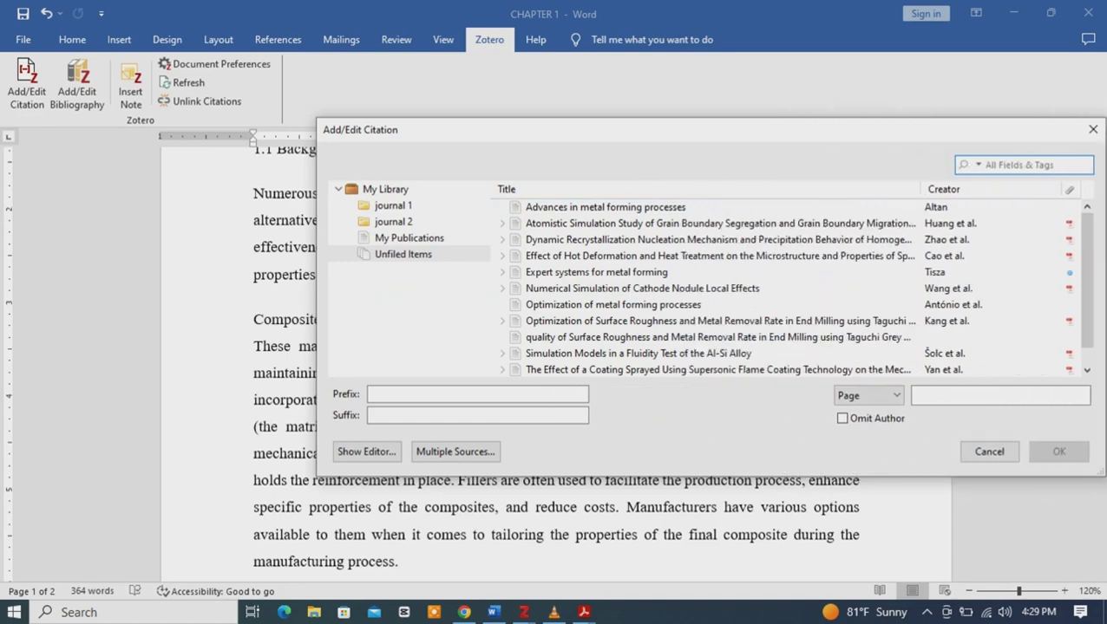
{"action": "left_click_drag", "start_coordinate": [731, 155], "coordinate": [585, 100]}
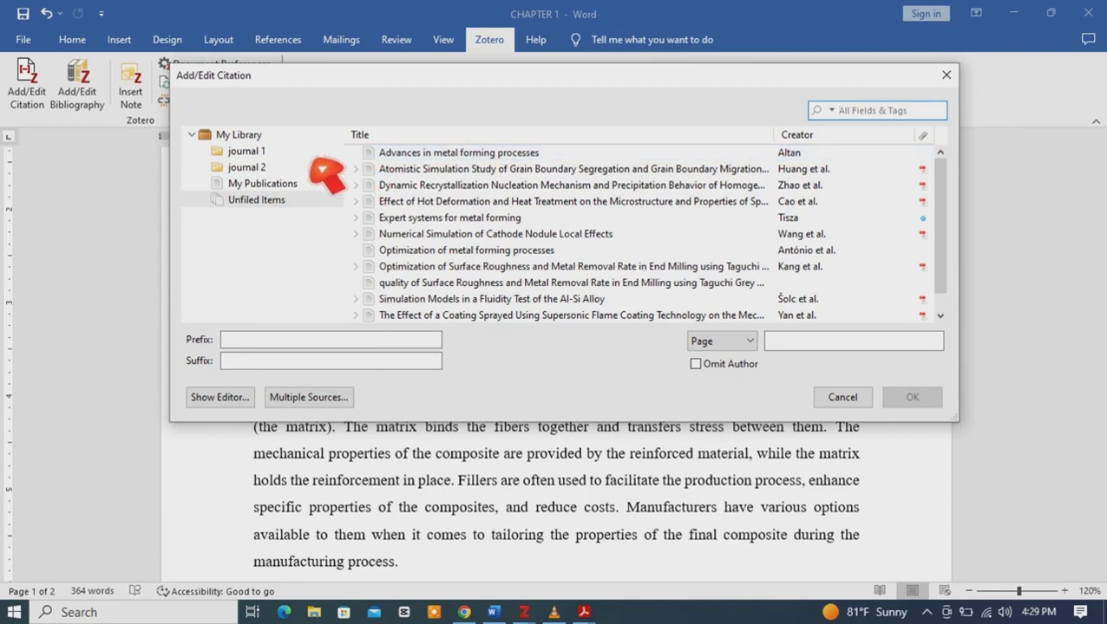
- Cite the Hydrogen-Induced Microstructure Changes article from the journal 1 collection at the end of the first background paragraph
{"action": "left_click", "coordinate": [256, 152]}
{"action": "left_click", "coordinate": [431, 154]}
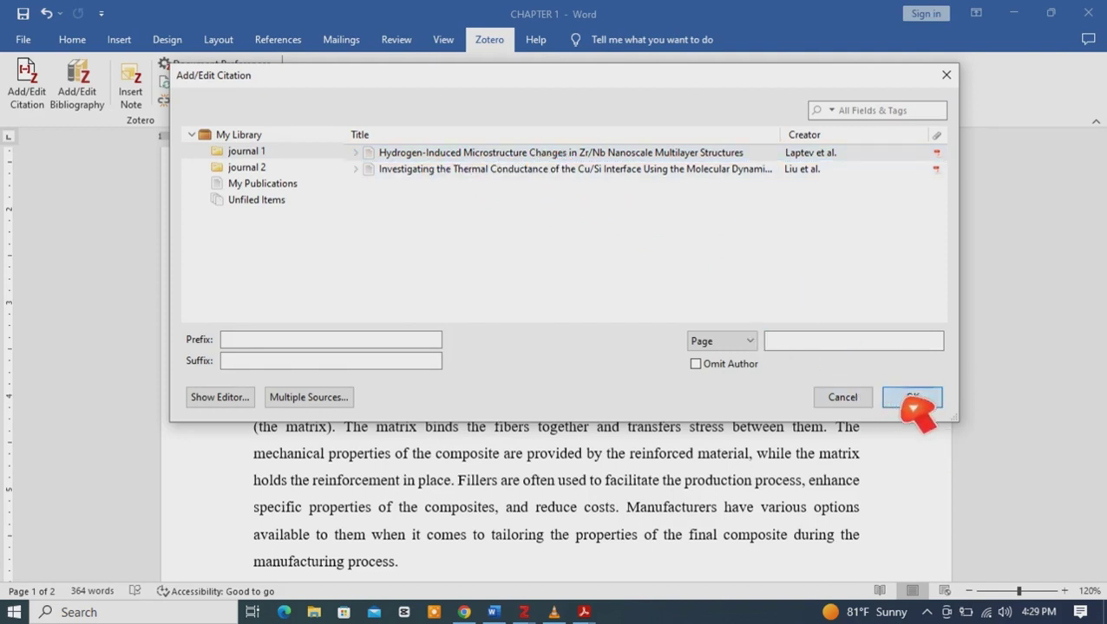
{"action": "left_click", "coordinate": [912, 399]}
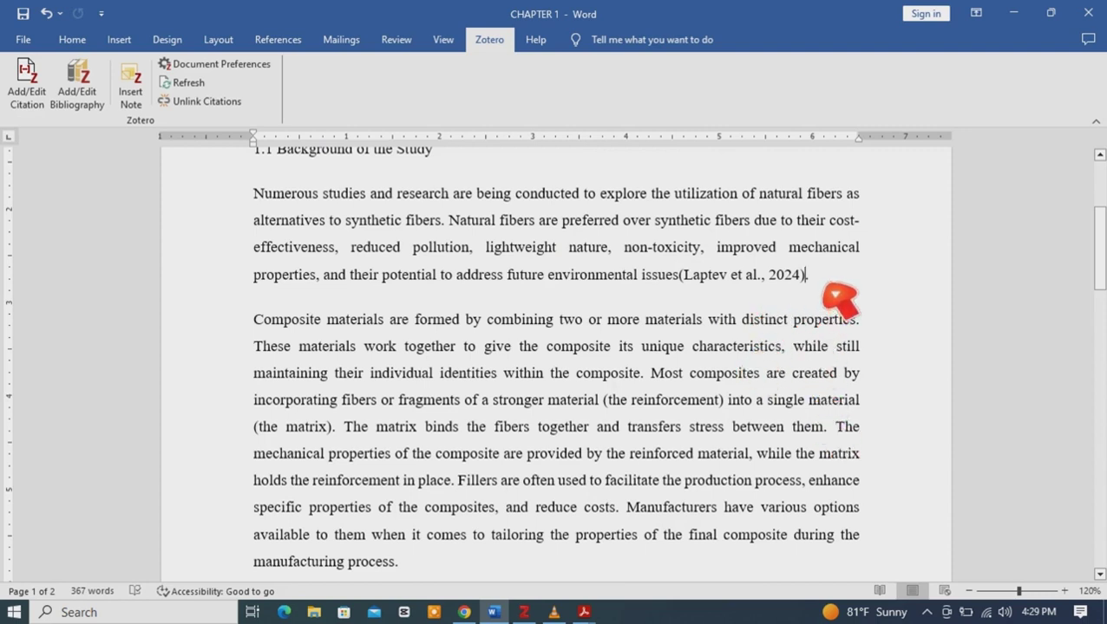
{"action": "left_click_drag", "start_coordinate": [824, 290], "coordinate": [702, 291]}
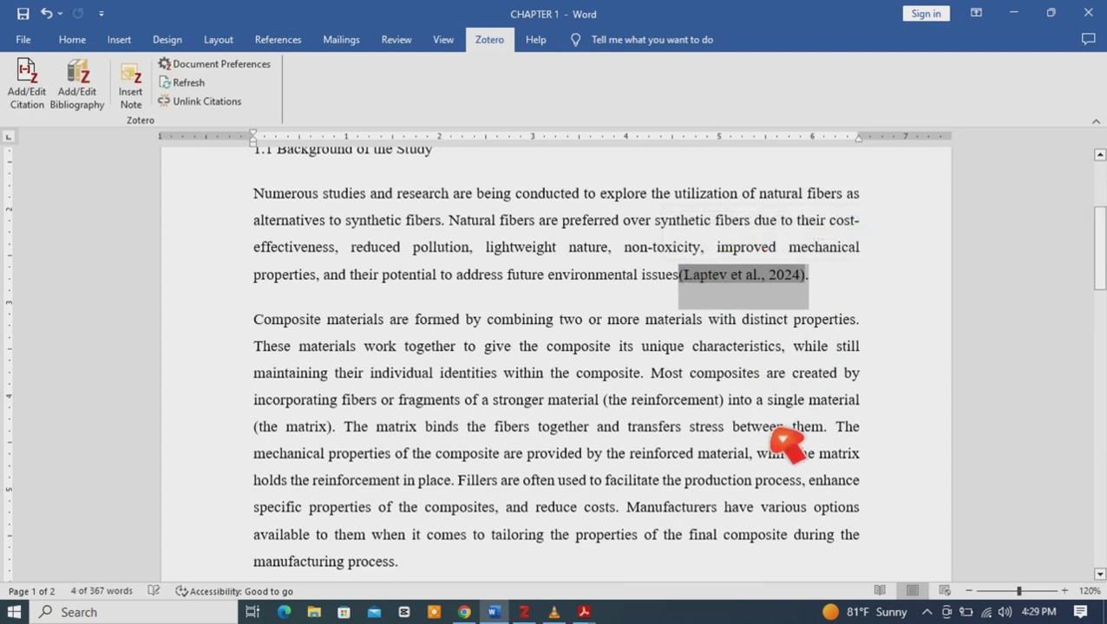
- Cite the Cu/Si Interface thermal conductance article from journal 1 after "transfers stress between them" and copy that citation
{"action": "left_click", "coordinate": [825, 431]}
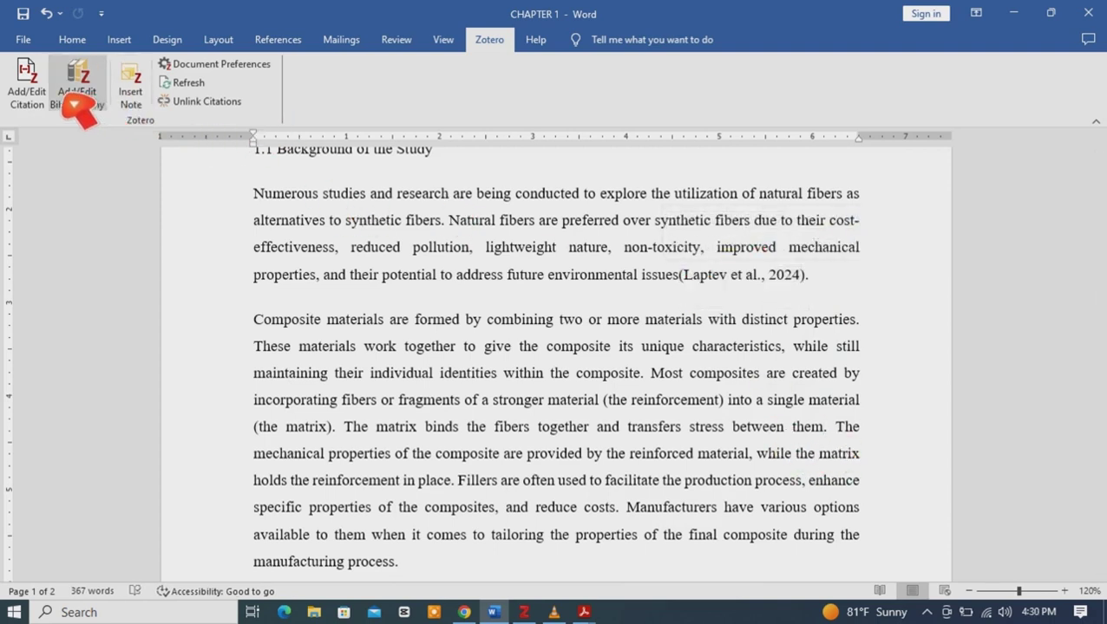
{"action": "left_click", "coordinate": [27, 87]}
{"action": "left_click", "coordinate": [337, 289]}
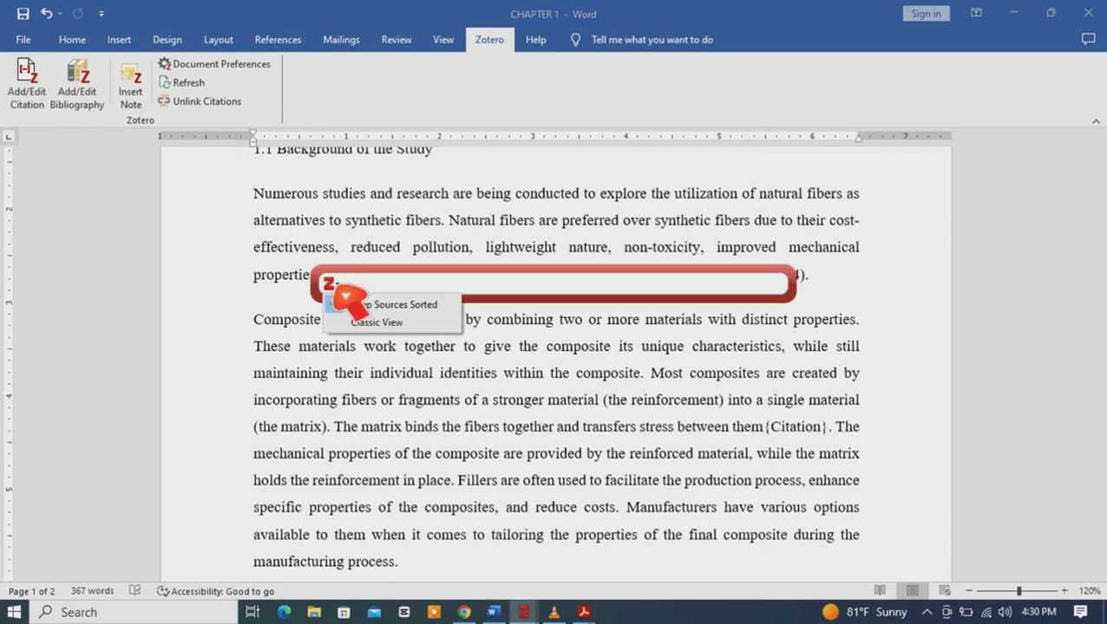
{"action": "left_click", "coordinate": [375, 324]}
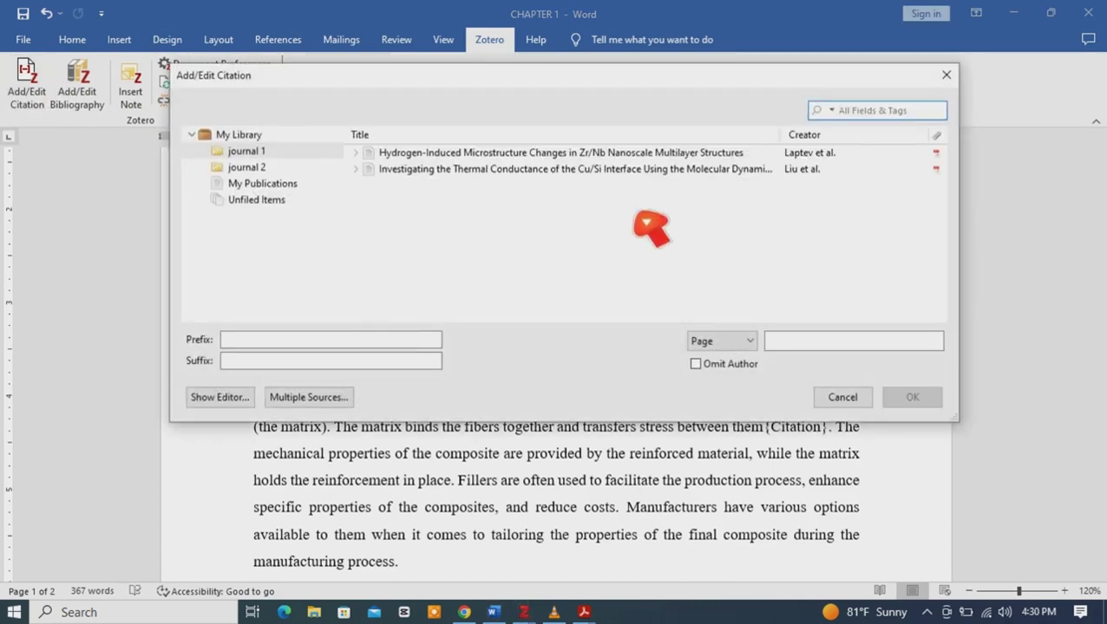
{"action": "left_click", "coordinate": [410, 170]}
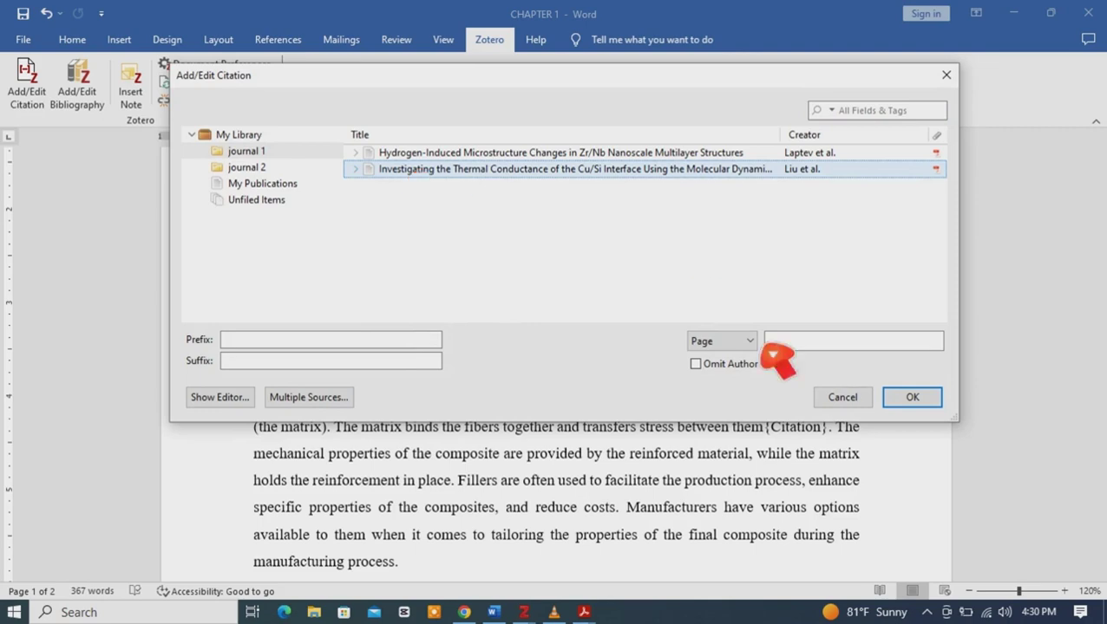
{"action": "left_click", "coordinate": [912, 399]}
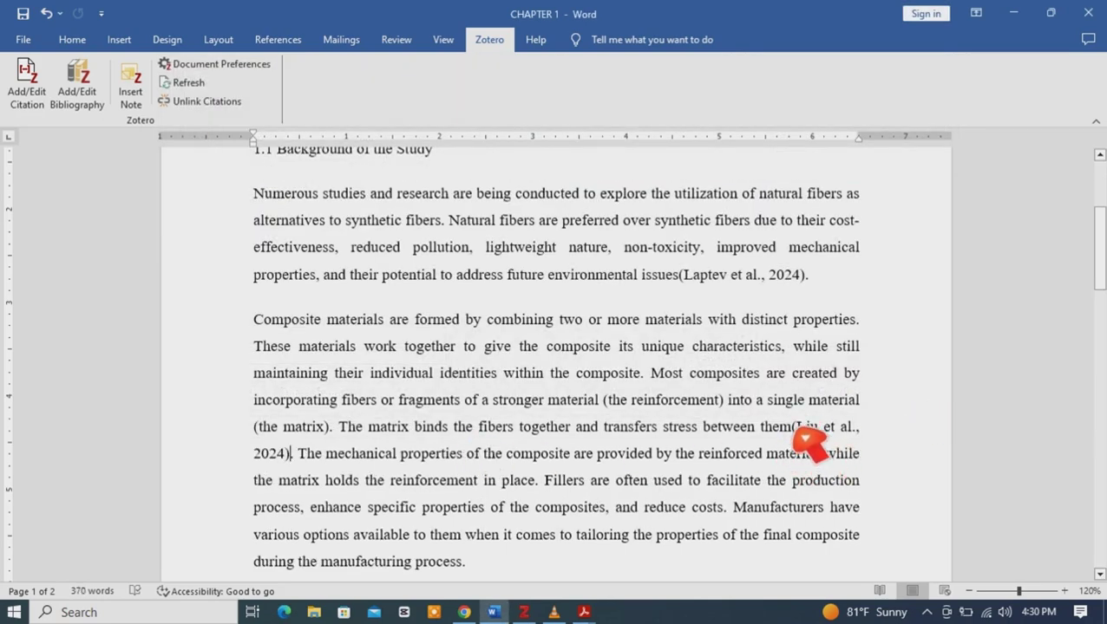
{"action": "left_click_drag", "start_coordinate": [795, 431], "coordinate": [296, 475]}
{"action": "key", "text": "ctrl+c"}
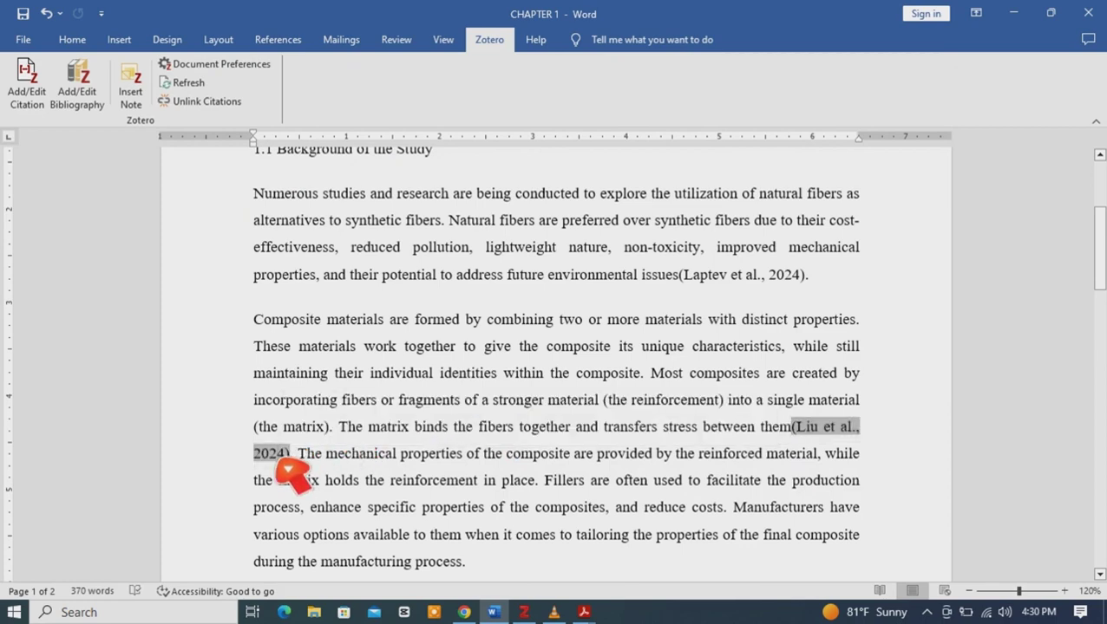
- Search the library for "ad" and cite Advances in metal forming processes after "composed of various proteins"
{"action": "scroll", "coordinate": [1075, 396], "scroll_direction": "down", "scroll_amount": 8}
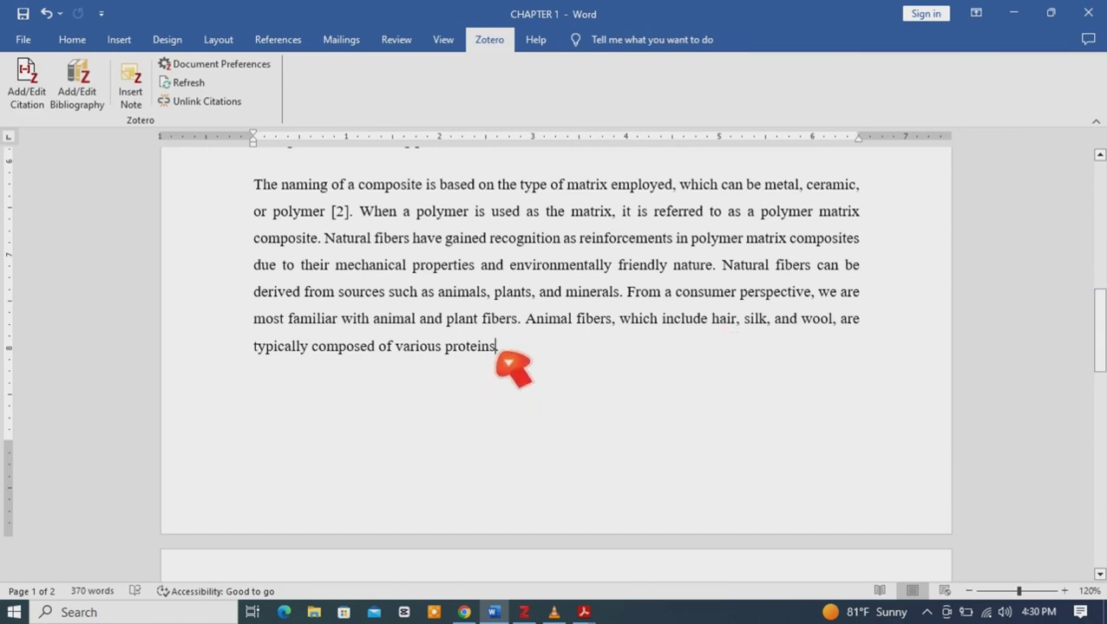
{"action": "left_click", "coordinate": [26, 87]}
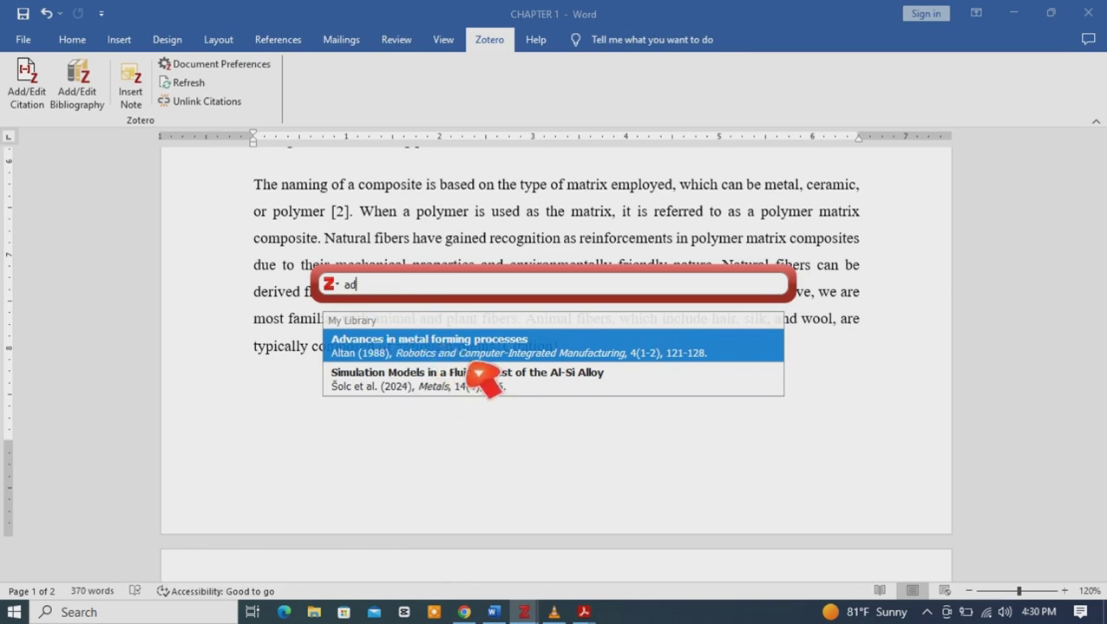
{"action": "key", "text": "BackSpace"}
{"action": "key", "text": "BackSpace"}
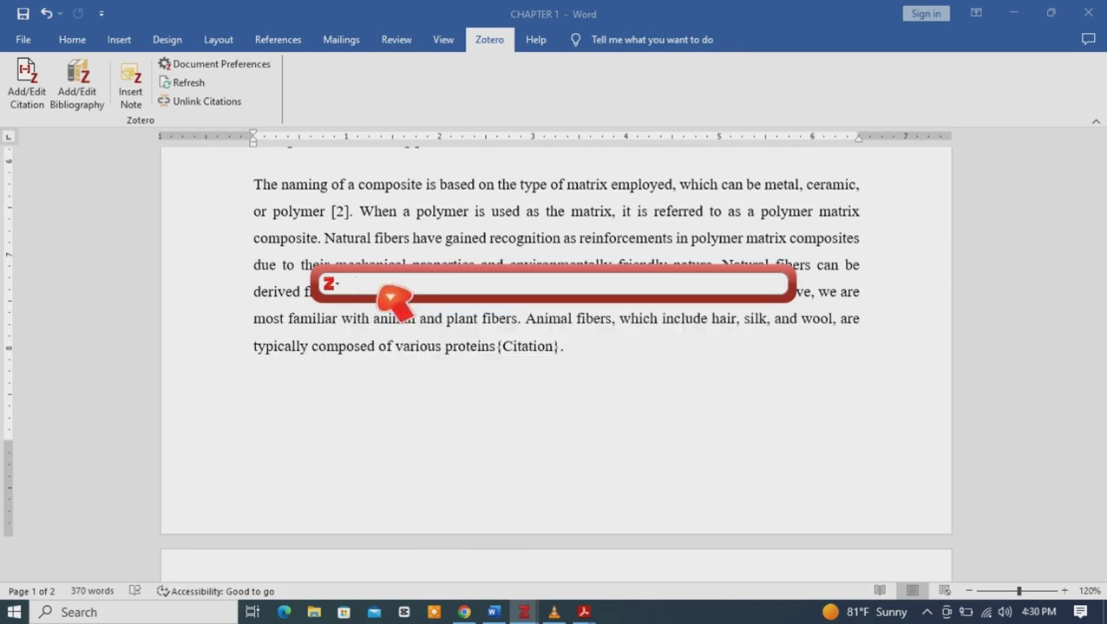
{"action": "type", "text": "ad"}
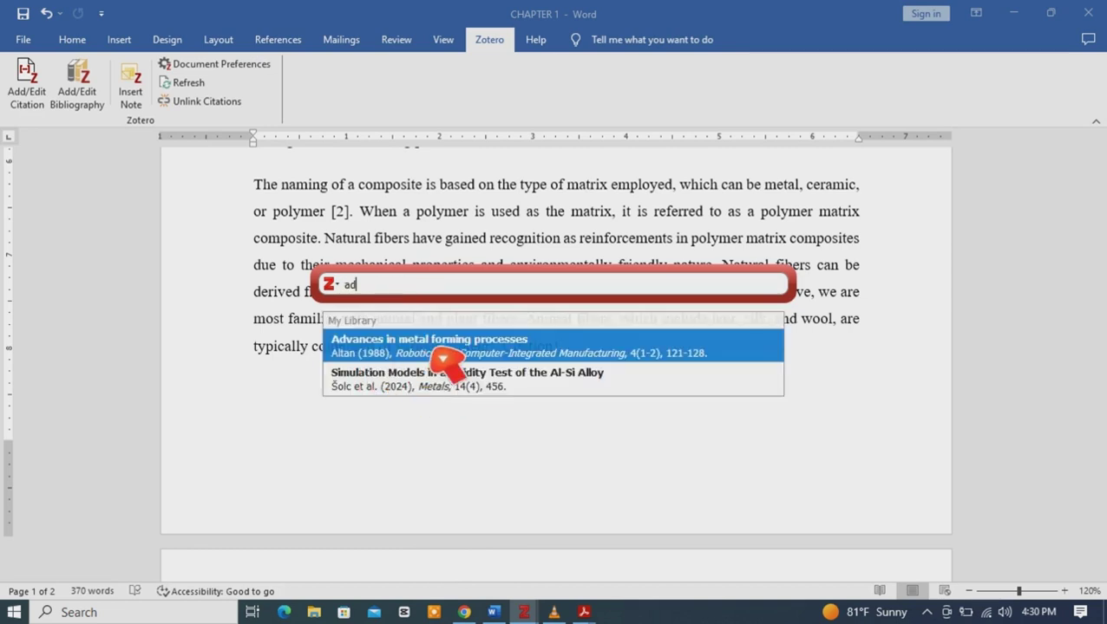
{"action": "left_click", "coordinate": [386, 361]}
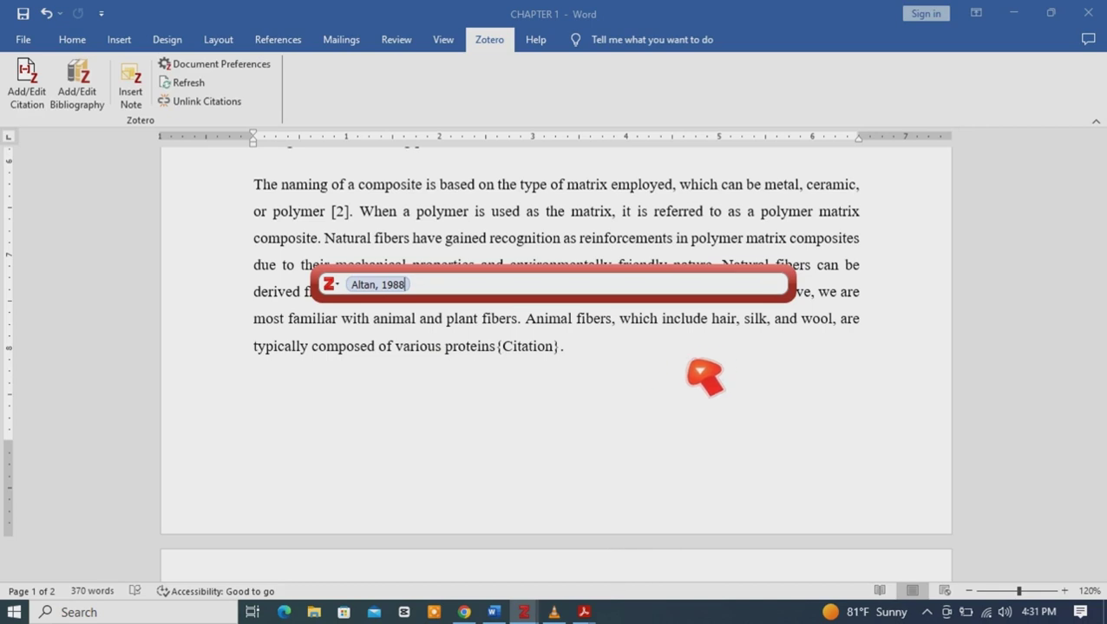
{"action": "key", "text": "Return"}
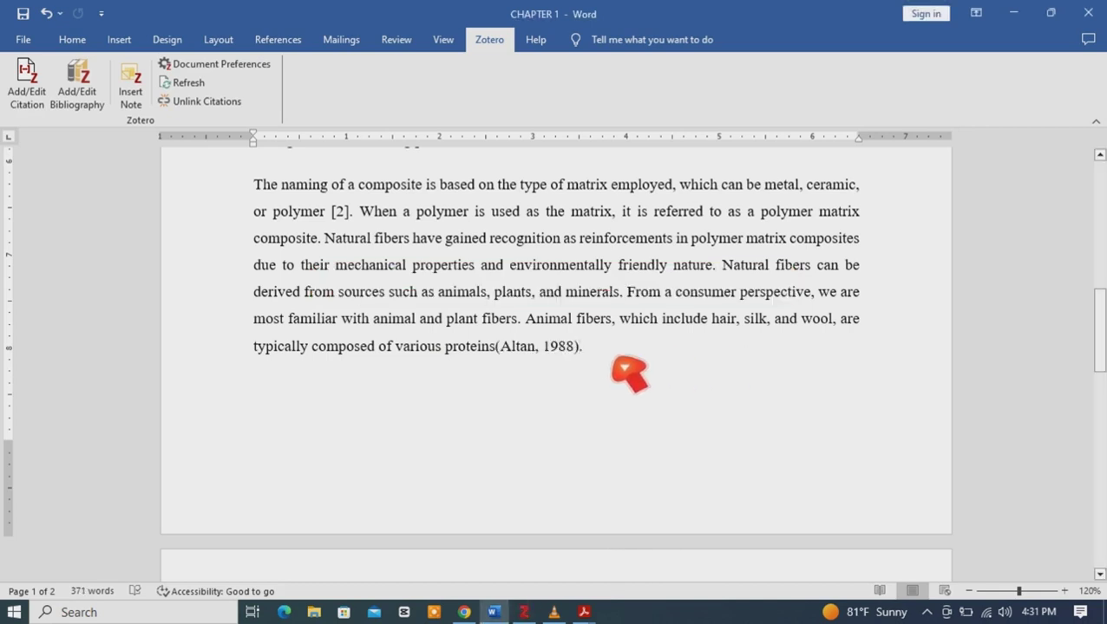
- Paste the copied Cu/Si Interface article citation after "(the matrix)" in the second background paragraph
{"action": "left_click", "coordinate": [514, 358]}
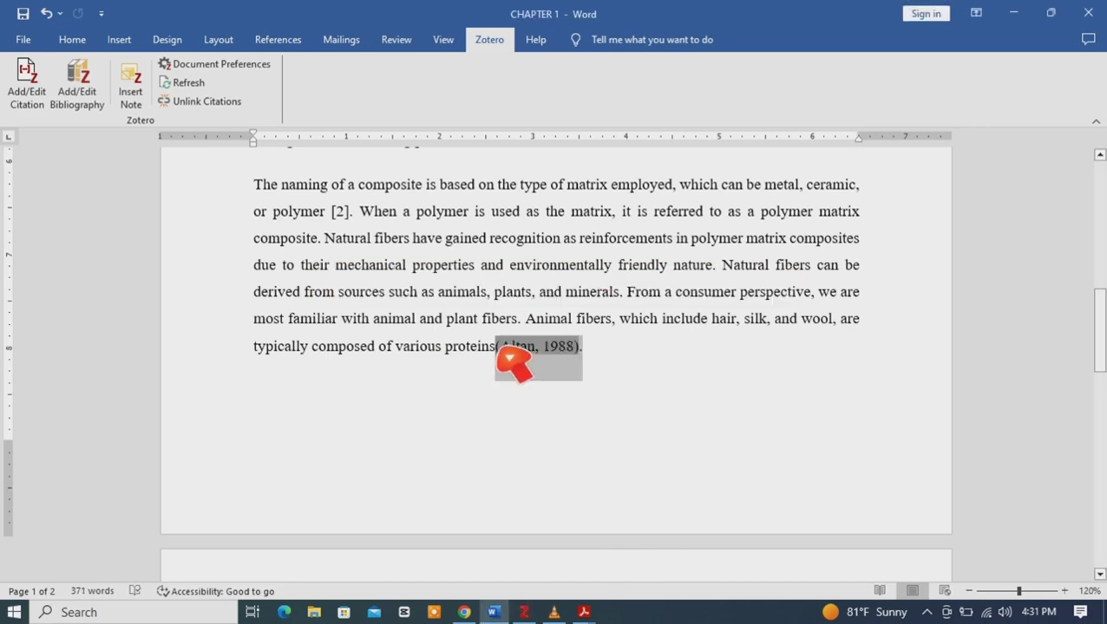
{"action": "double_click", "coordinate": [513, 358]}
{"action": "scroll", "coordinate": [555, 355], "scroll_direction": "up", "scroll_amount": 5}
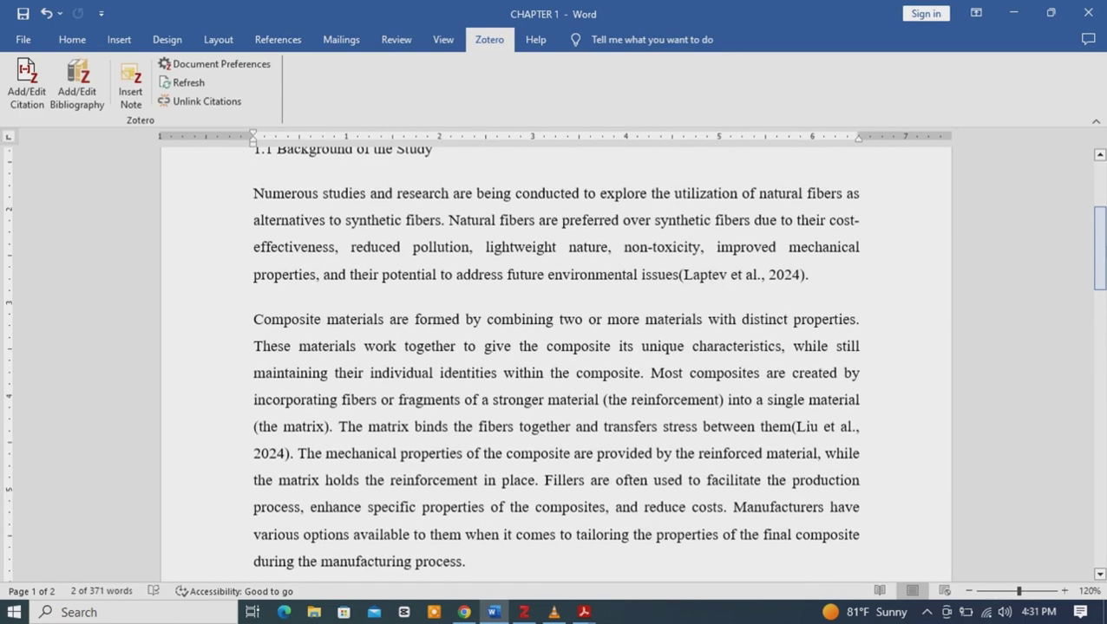
{"action": "key", "text": "ctrl+v"}
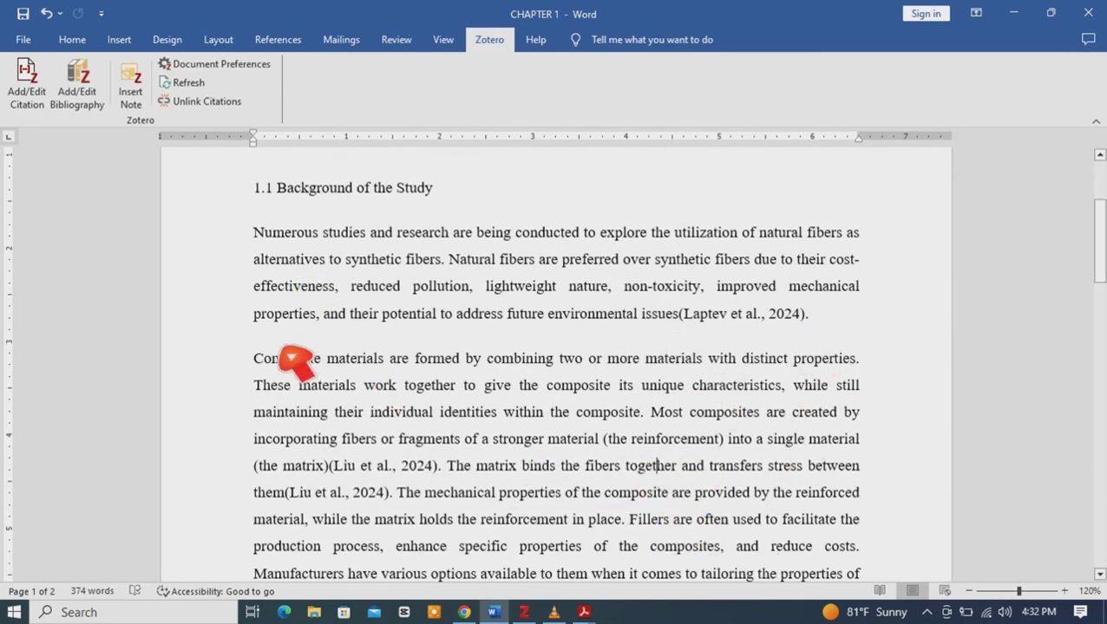
- Change the document's Zotero citation style to IEEE
{"action": "left_click", "coordinate": [222, 66]}
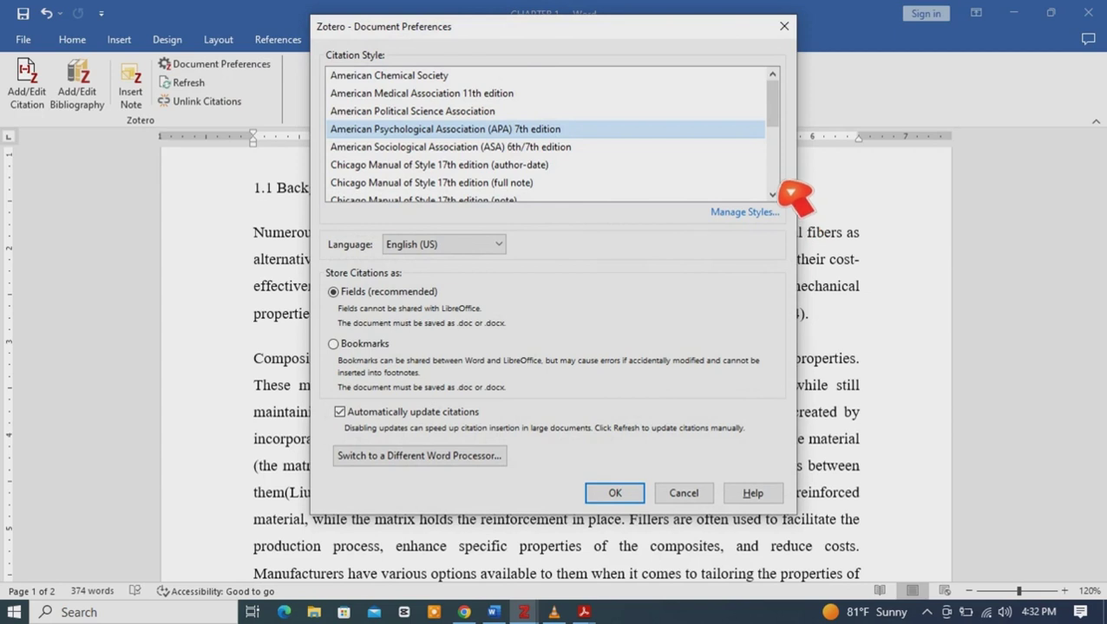
{"action": "scroll", "coordinate": [789, 192], "scroll_direction": "down", "scroll_amount": 2}
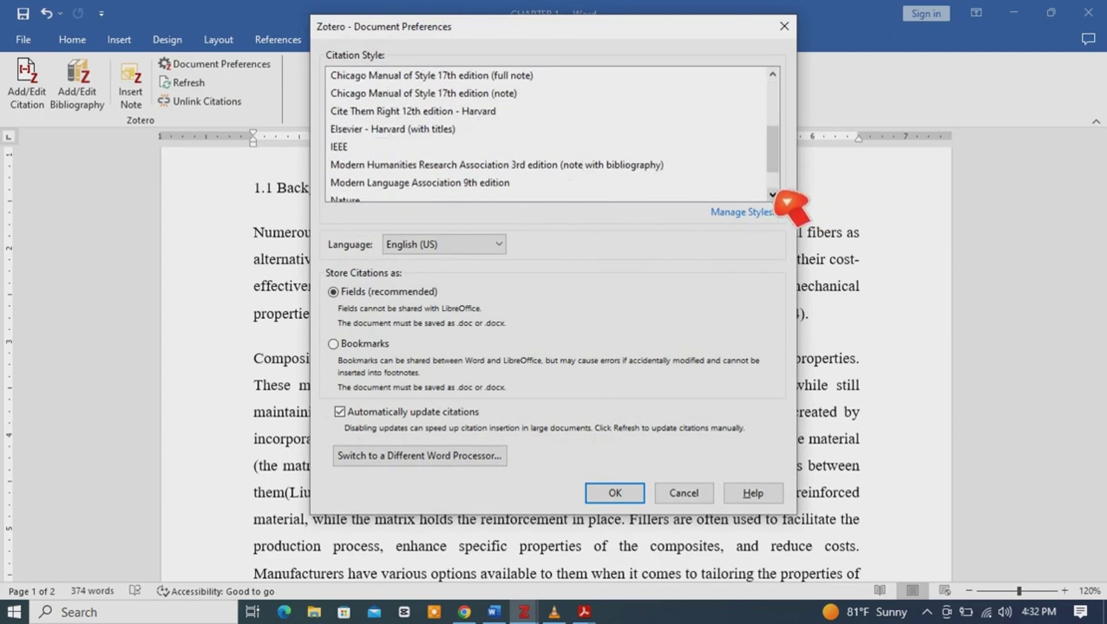
{"action": "left_click", "coordinate": [351, 149]}
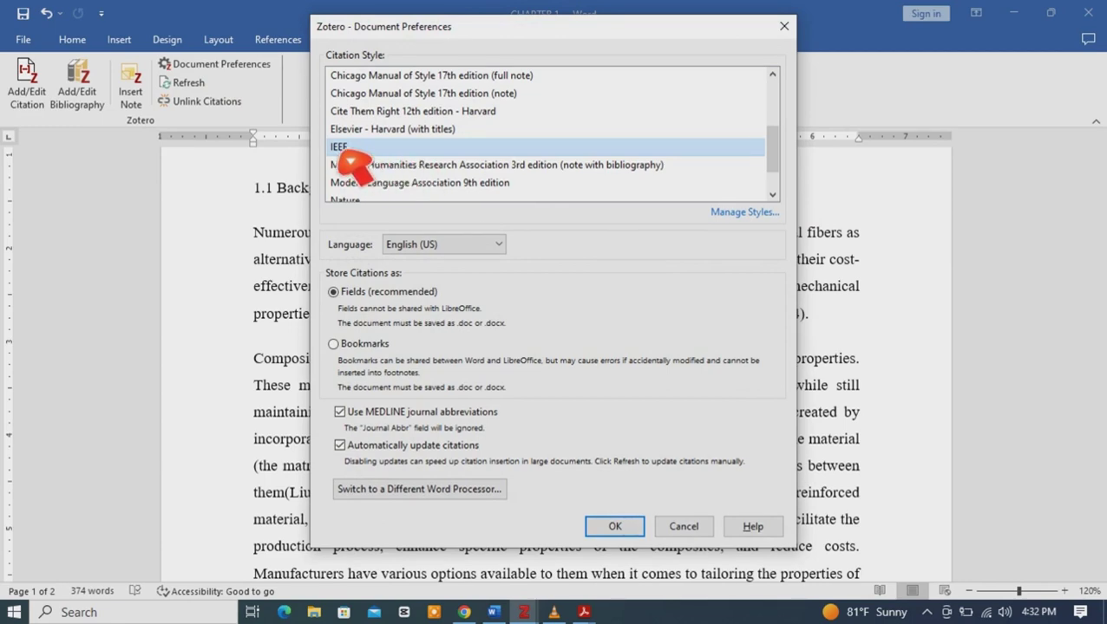
{"action": "left_click", "coordinate": [624, 531]}
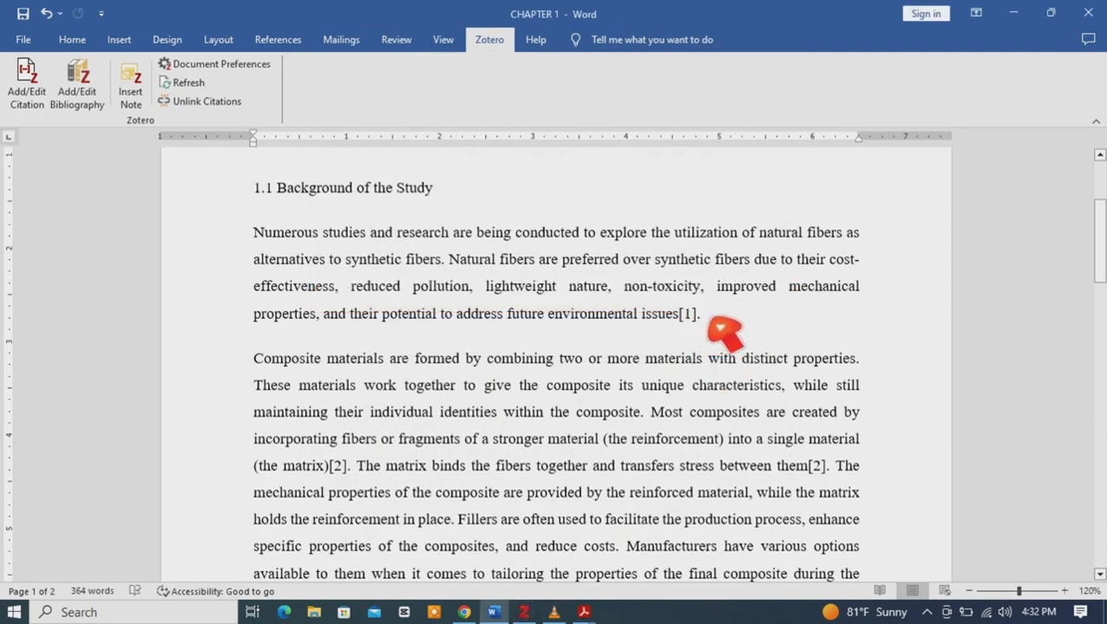
- Zoom the document to 160% and examine the in-text citations in the Background of the Study section
{"action": "left_click", "coordinate": [1064, 591]}
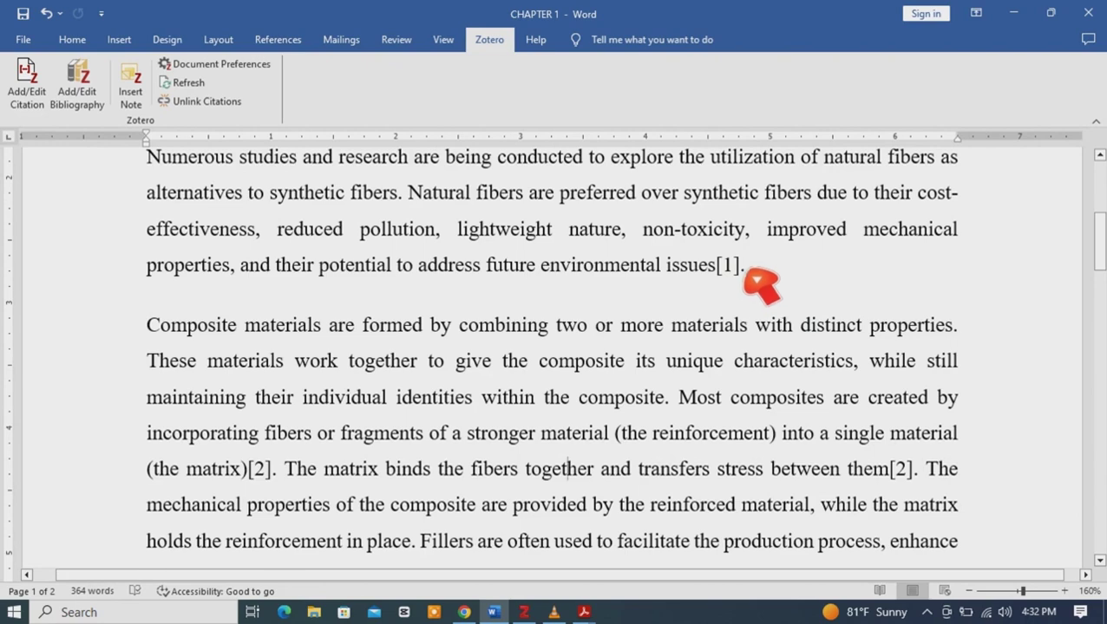
{"action": "left_click", "coordinate": [720, 269]}
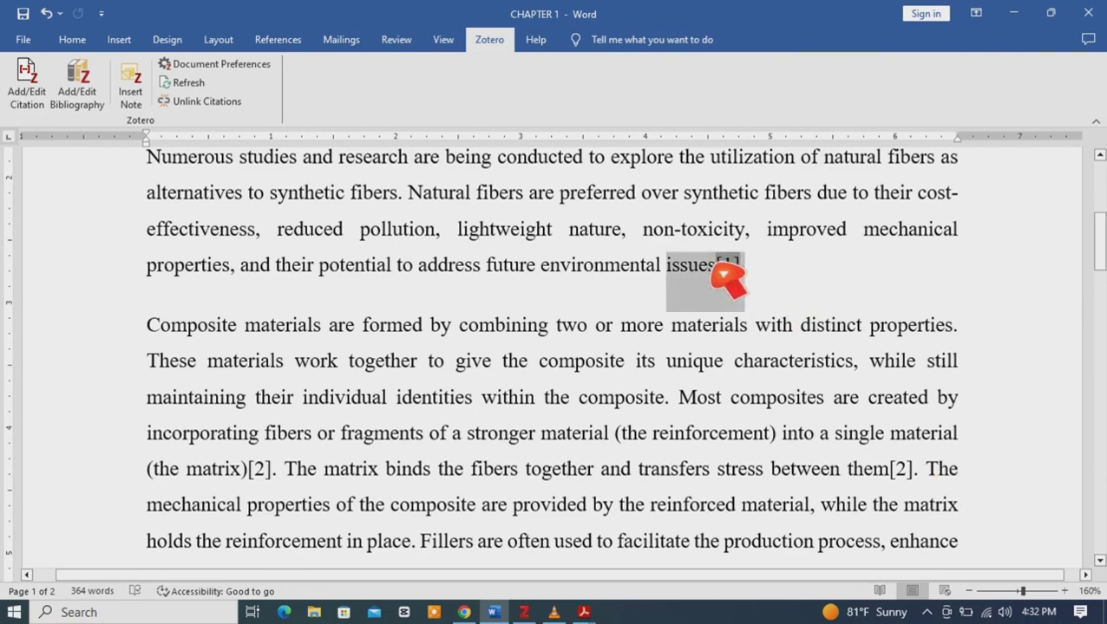
{"action": "double_click", "coordinate": [901, 470]}
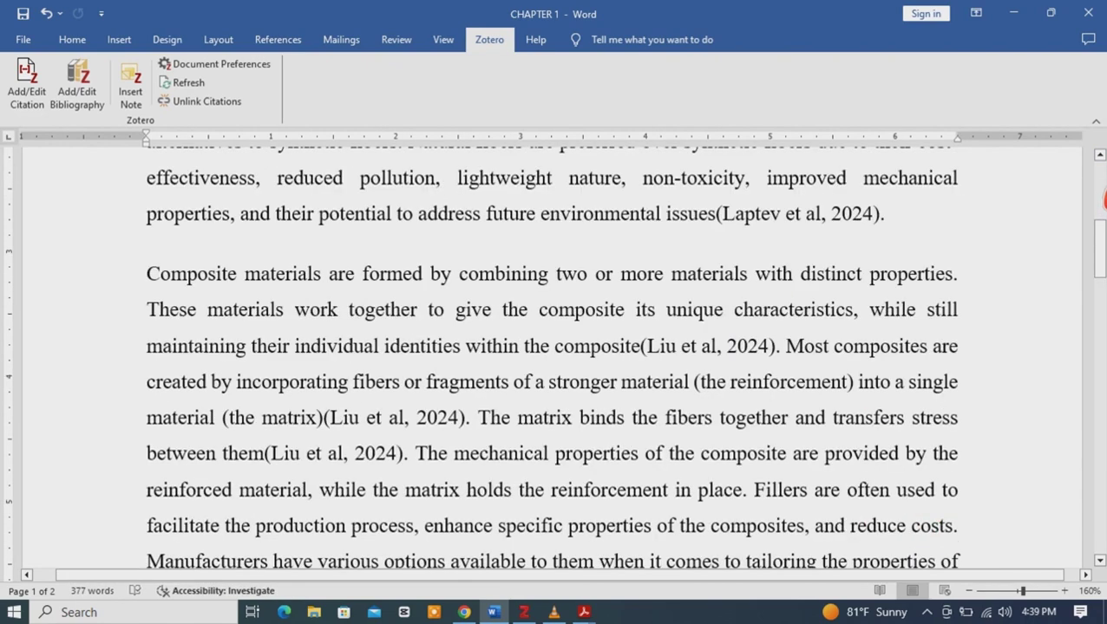
{"action": "scroll", "coordinate": [1102, 199], "scroll_direction": "up", "scroll_amount": 5}
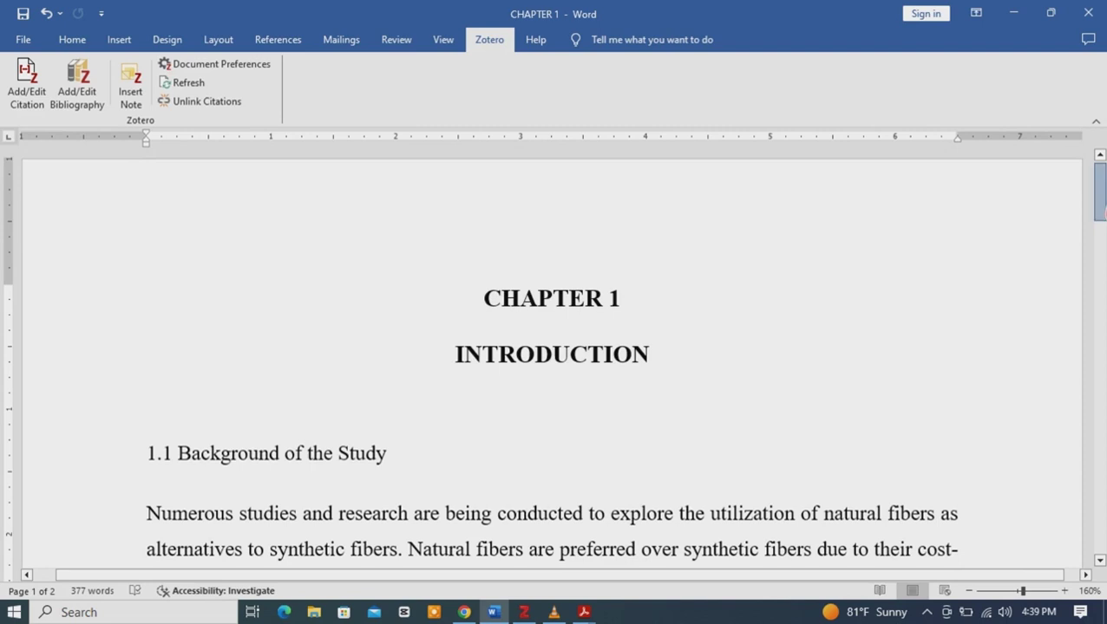
{"action": "left_click_drag", "start_coordinate": [1101, 206], "coordinate": [1103, 250]}
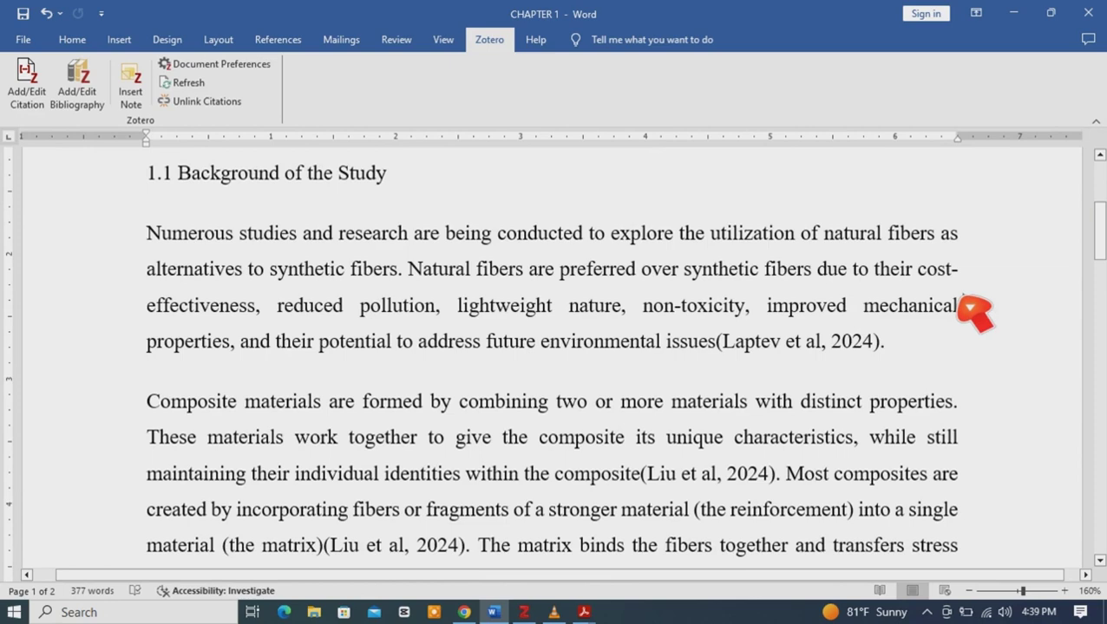
{"action": "scroll", "coordinate": [954, 311], "scroll_direction": "up", "scroll_amount": 3}
{"action": "scroll", "coordinate": [879, 537], "scroll_direction": "down", "scroll_amount": 3}
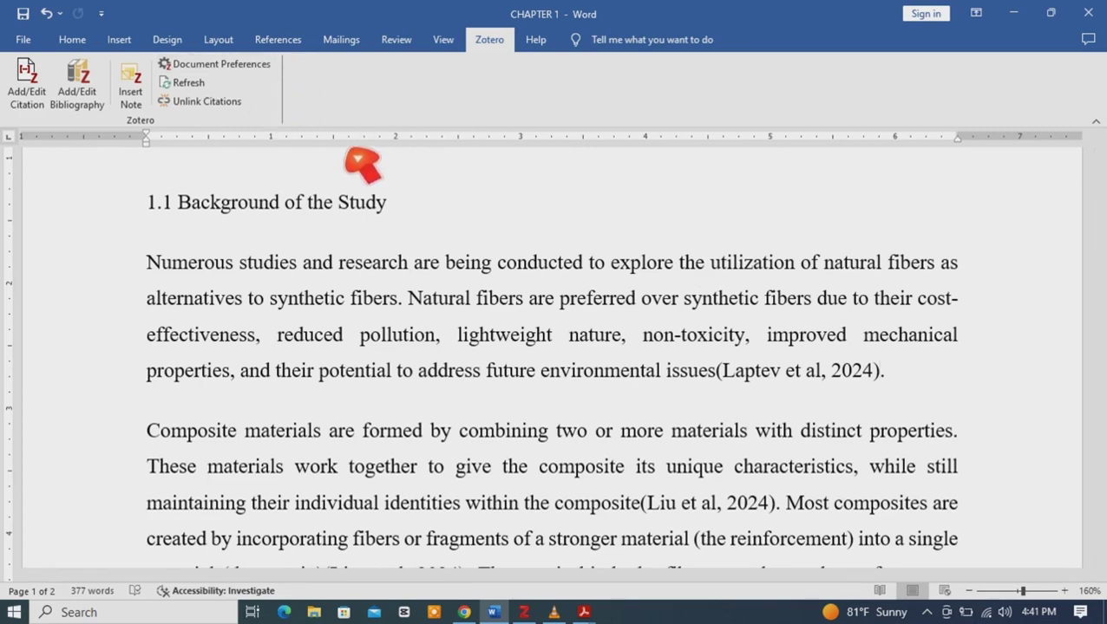
- Open the Zotero Style Repository from the style manager, then preview the ACS Applied Nano Materials citation format
{"action": "left_click", "coordinate": [227, 66]}
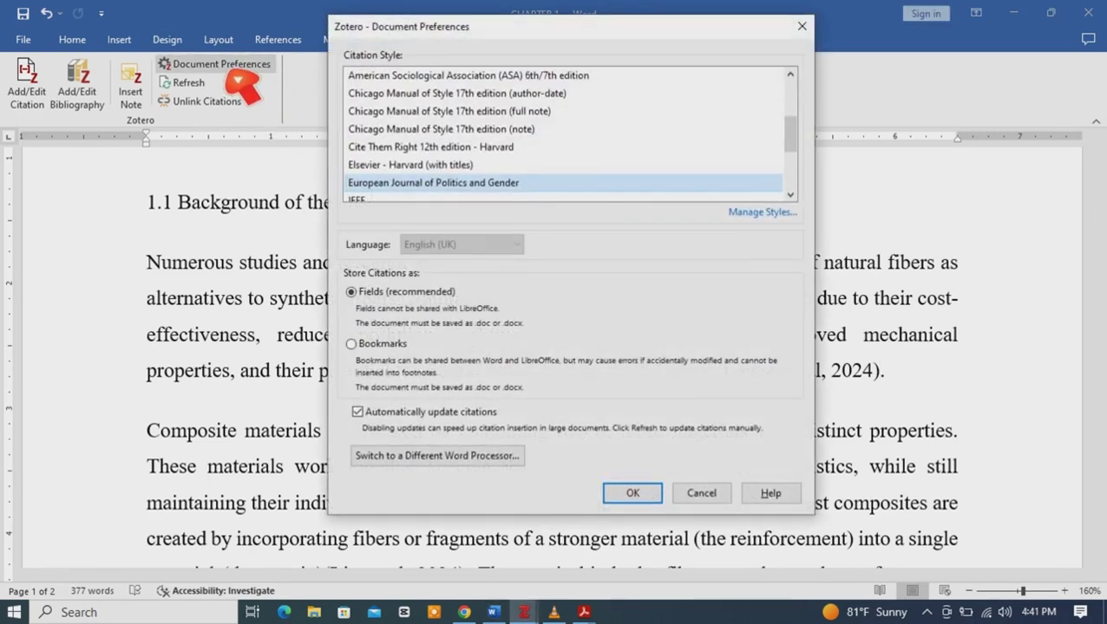
{"action": "left_click", "coordinate": [771, 211]}
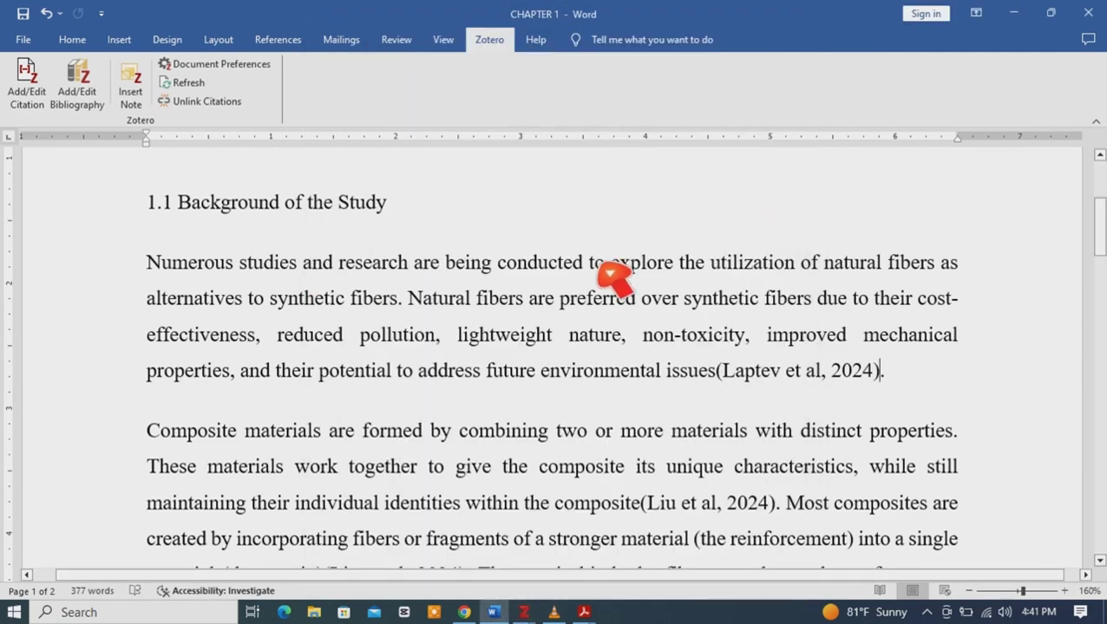
{"action": "left_click", "coordinate": [265, 67]}
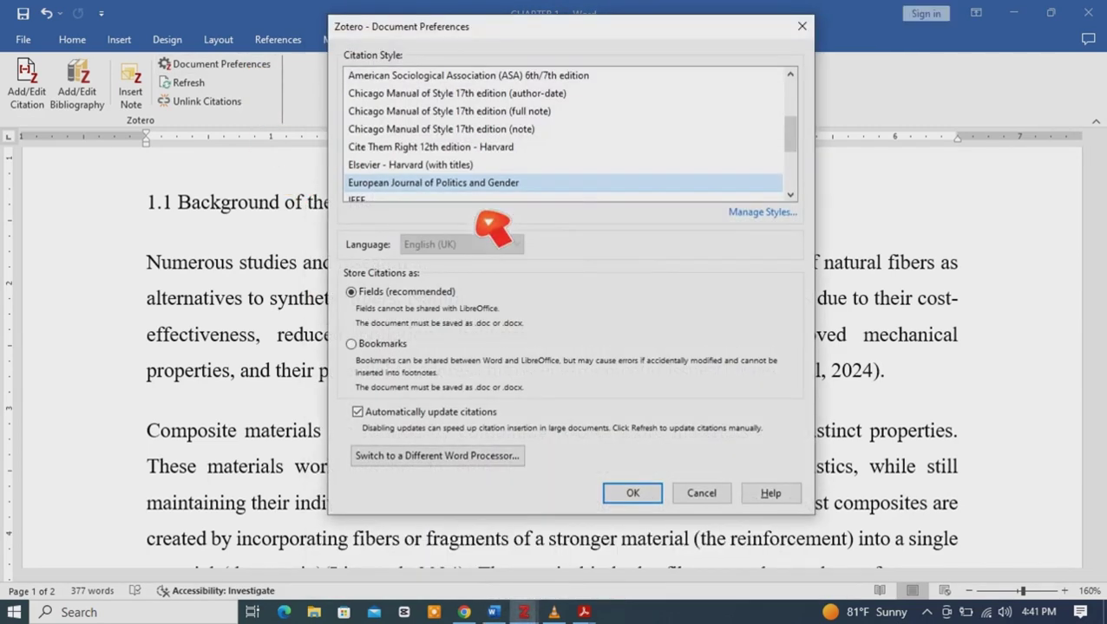
{"action": "left_click", "coordinate": [767, 213]}
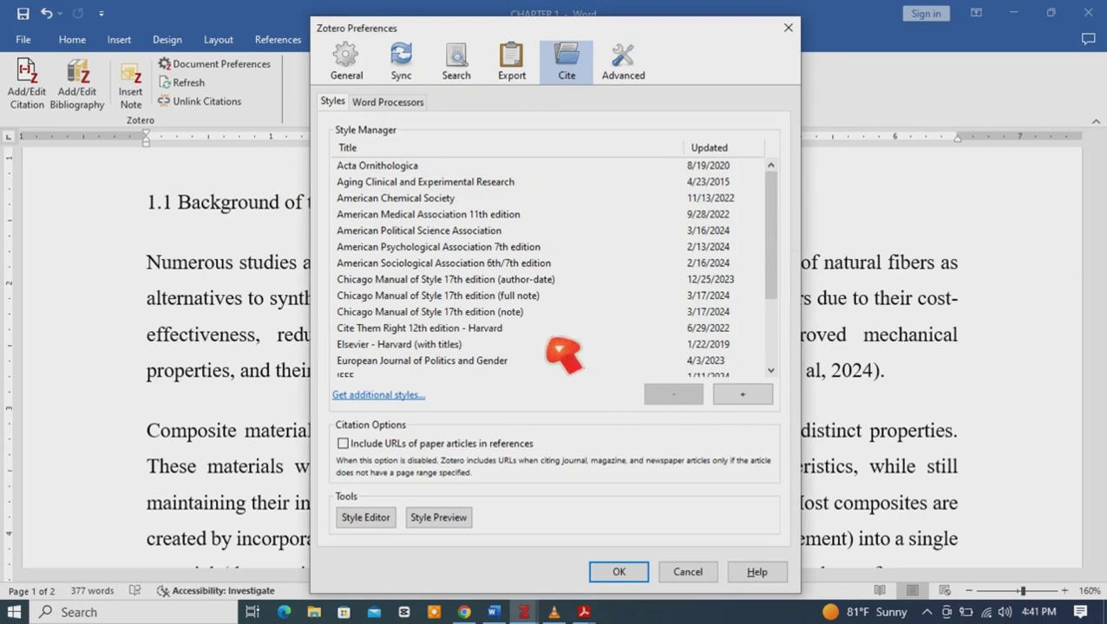
{"action": "left_click", "coordinate": [395, 399]}
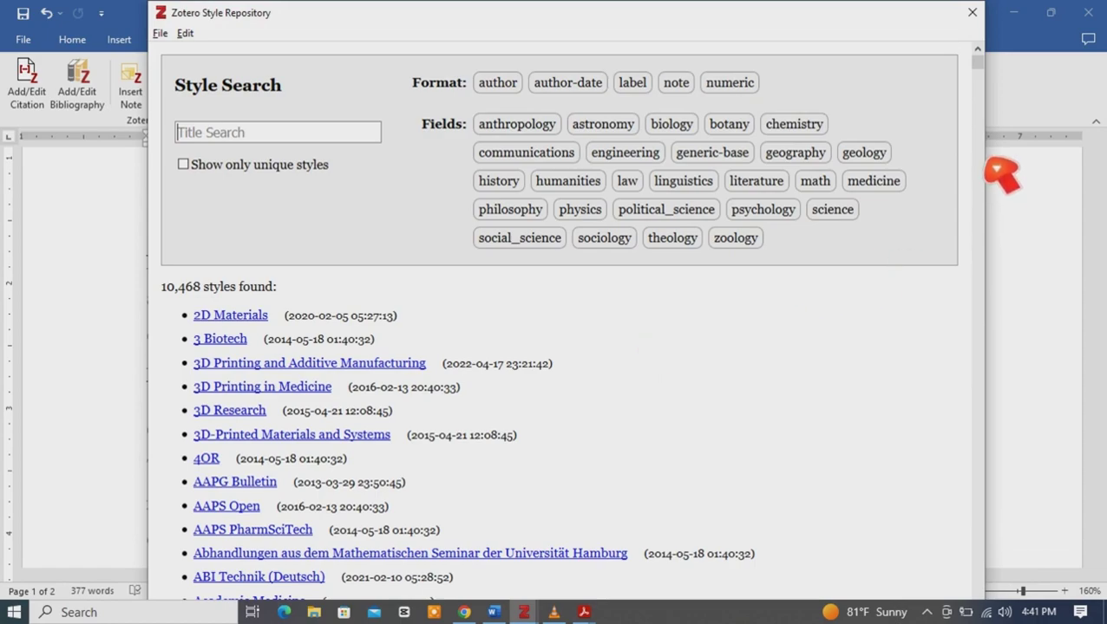
{"action": "left_click_drag", "start_coordinate": [994, 82], "coordinate": [642, 313]}
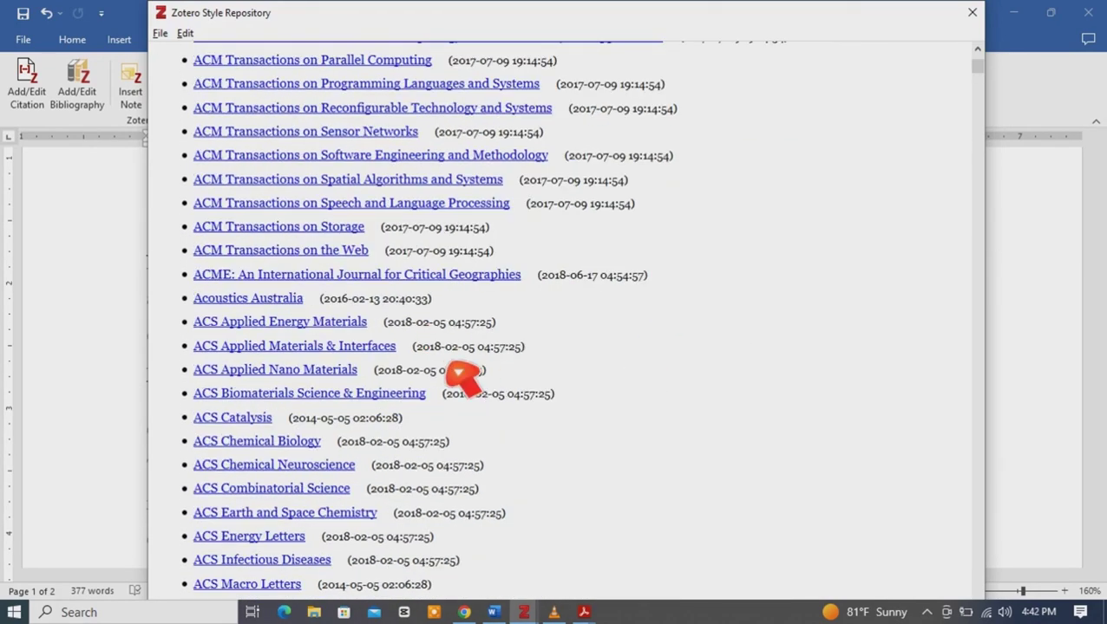
{"action": "mouse_move", "coordinate": [251, 393]}
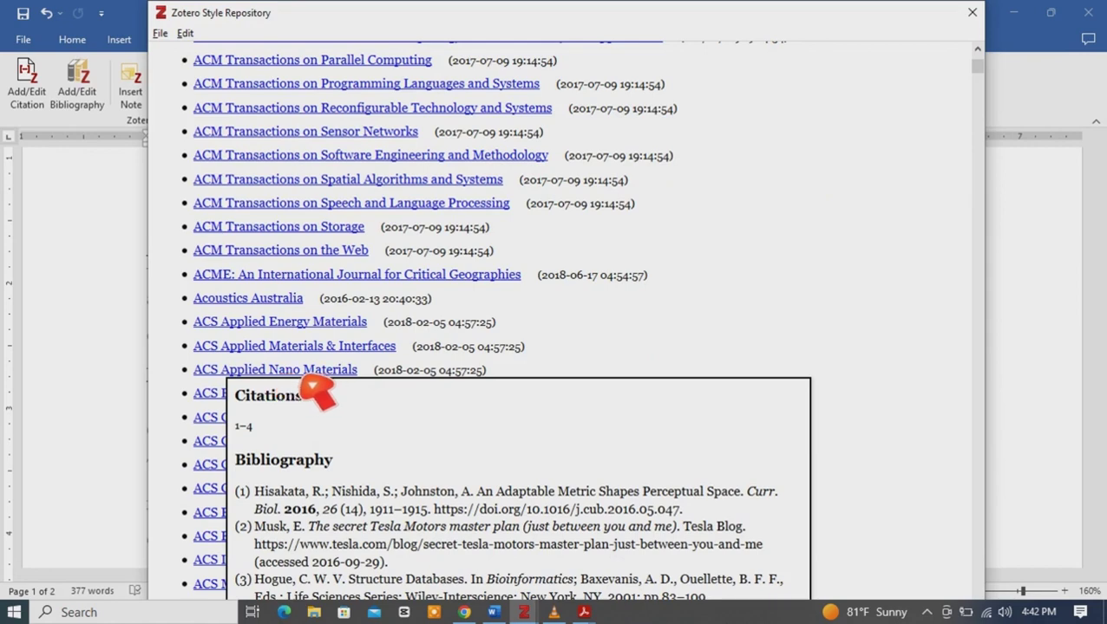
- Install the ACS Applied Nano Materials style and apply it to the document's citations
{"action": "left_click", "coordinate": [309, 371]}
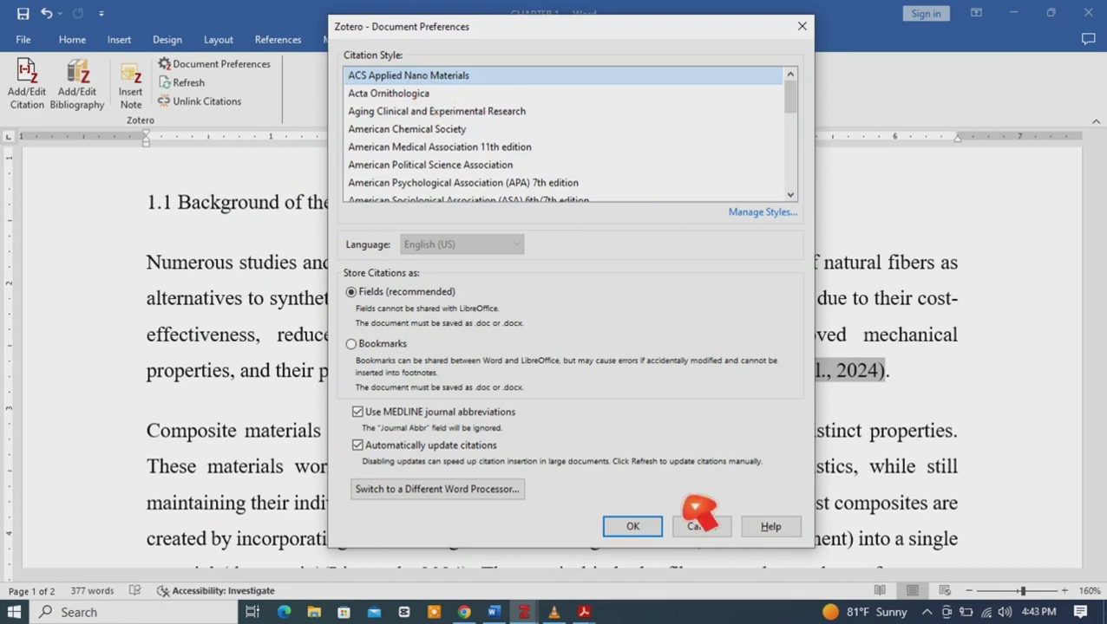
{"action": "left_click", "coordinate": [649, 529]}
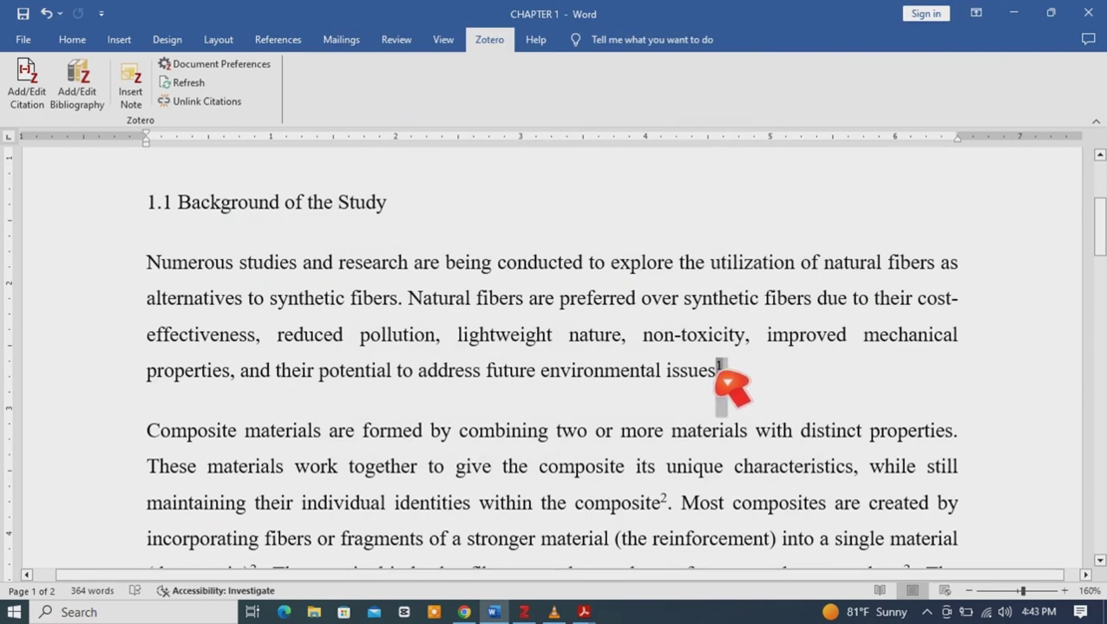
{"action": "double_click", "coordinate": [718, 369]}
{"action": "left_click", "coordinate": [963, 503]}
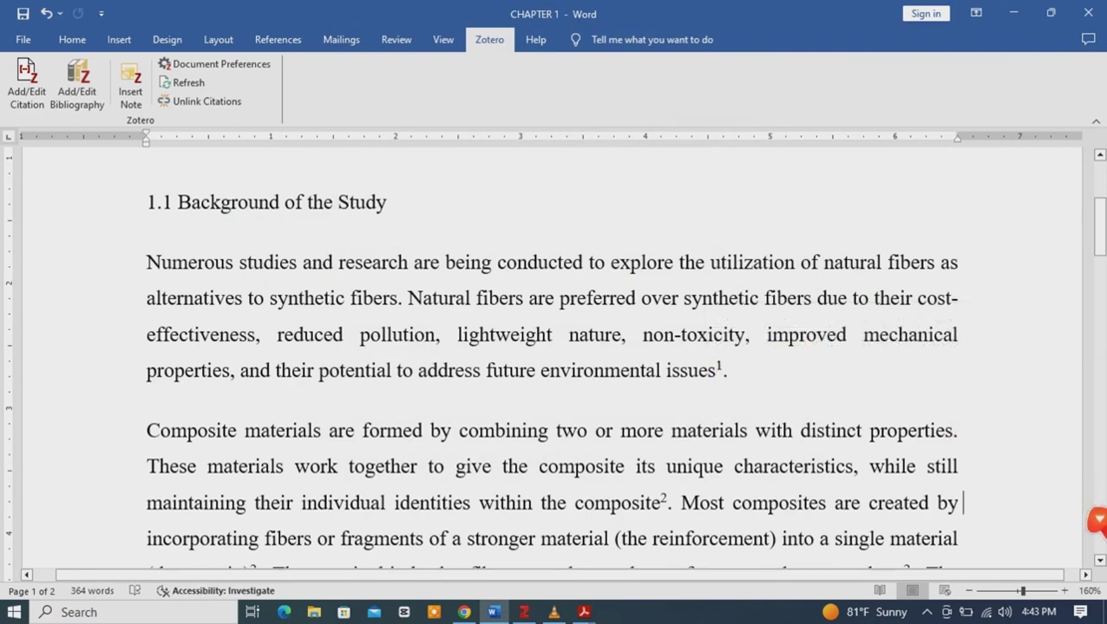
- Add a "Bibliography" heading below the last paragraph of CHAPTER 1 and insert the Zotero bibliography under it
{"action": "scroll", "coordinate": [552, 356], "scroll_direction": "down", "scroll_amount": 15}
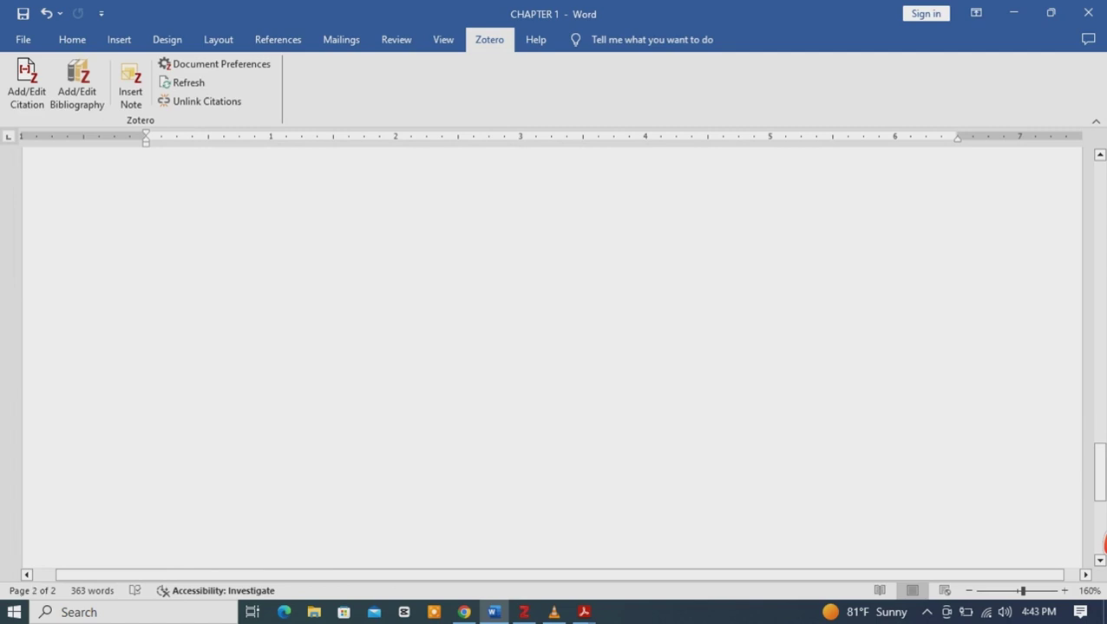
{"action": "scroll", "coordinate": [716, 395], "scroll_direction": "up", "scroll_amount": 5}
{"action": "left_click", "coordinate": [668, 395]}
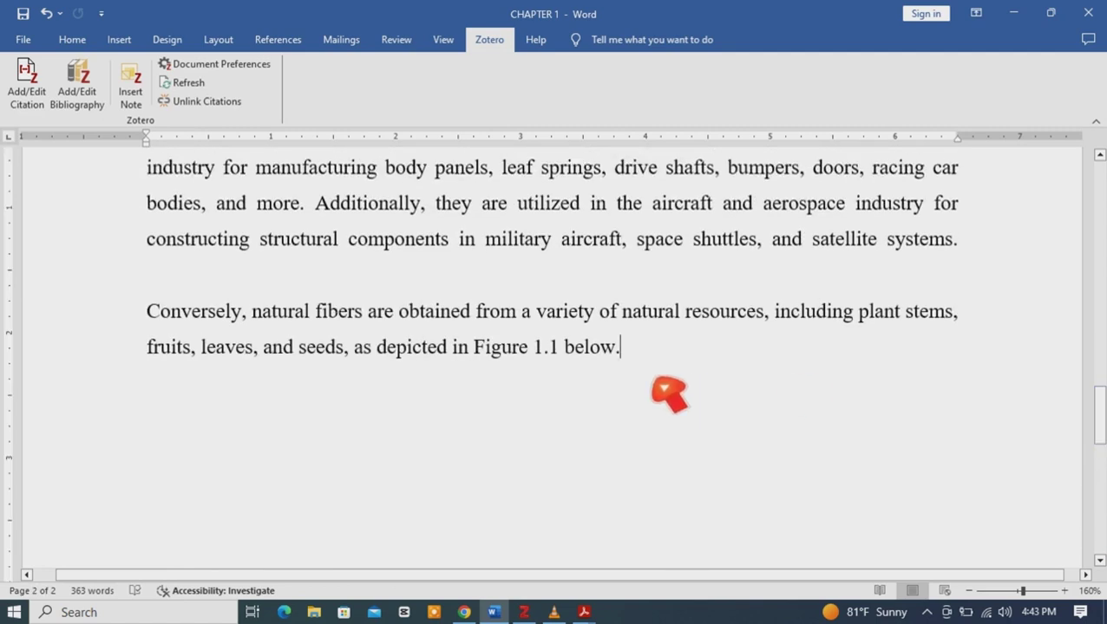
{"action": "key", "text": "Return"}
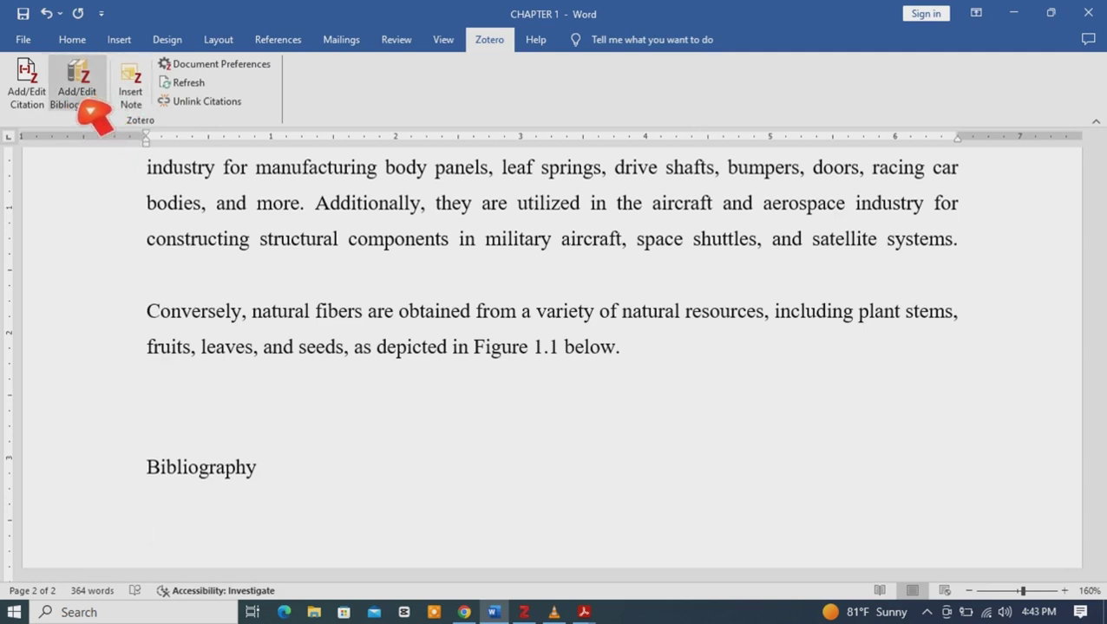
{"action": "left_click", "coordinate": [91, 104]}
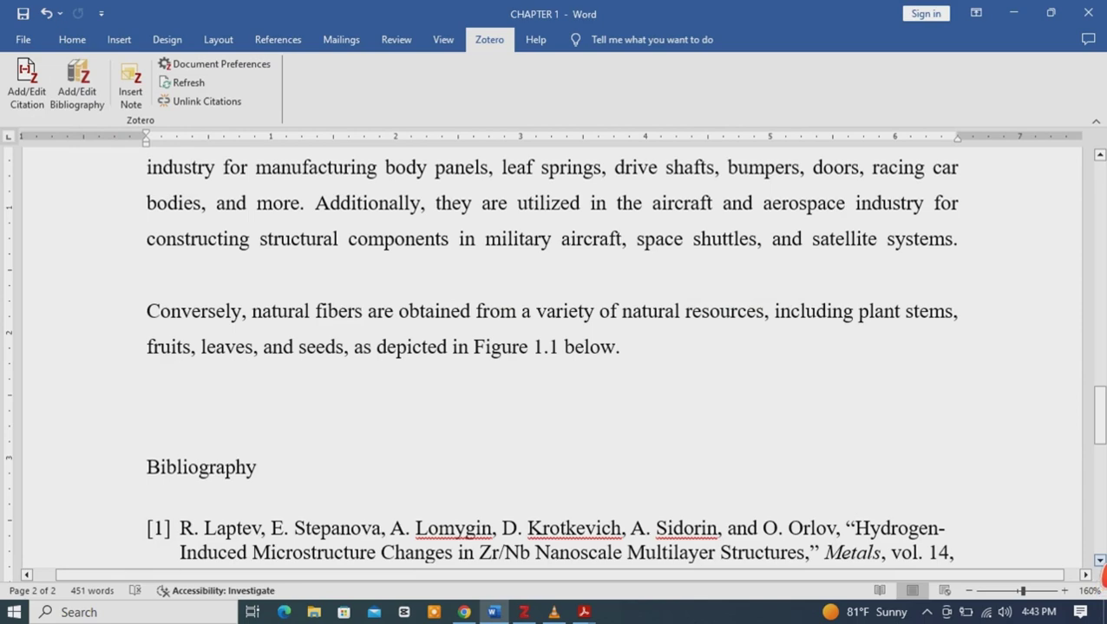
- Review the inserted bibliography, then change the document's citation style to American Psychological Association (APA) 7th edition
{"action": "scroll", "coordinate": [553, 357], "scroll_direction": "down", "scroll_amount": 5}
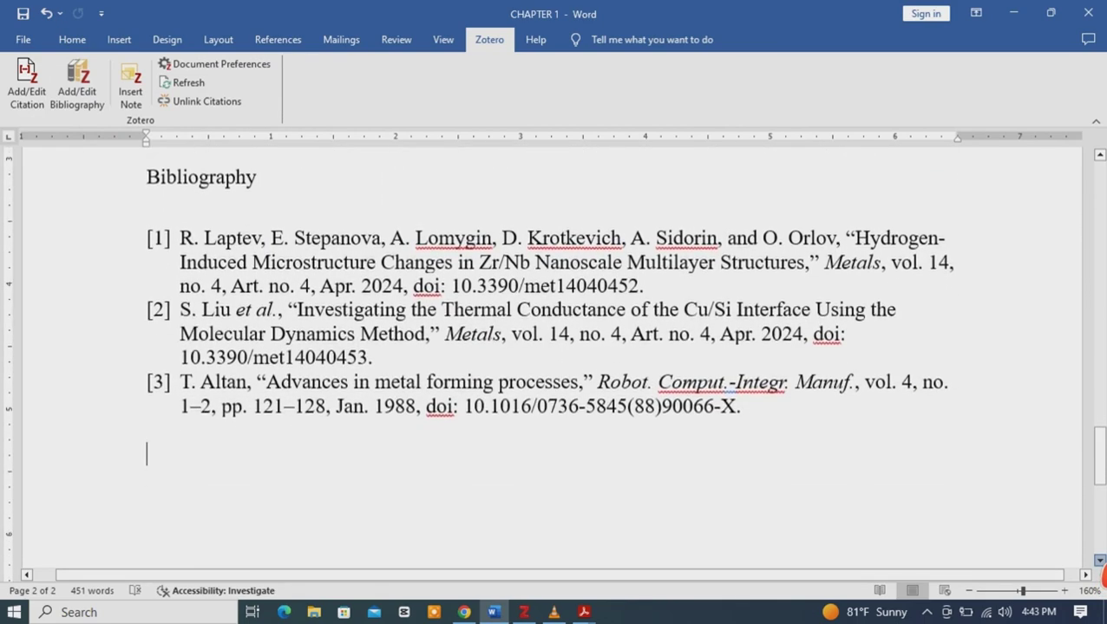
{"action": "scroll", "coordinate": [553, 358], "scroll_direction": "down", "scroll_amount": 1}
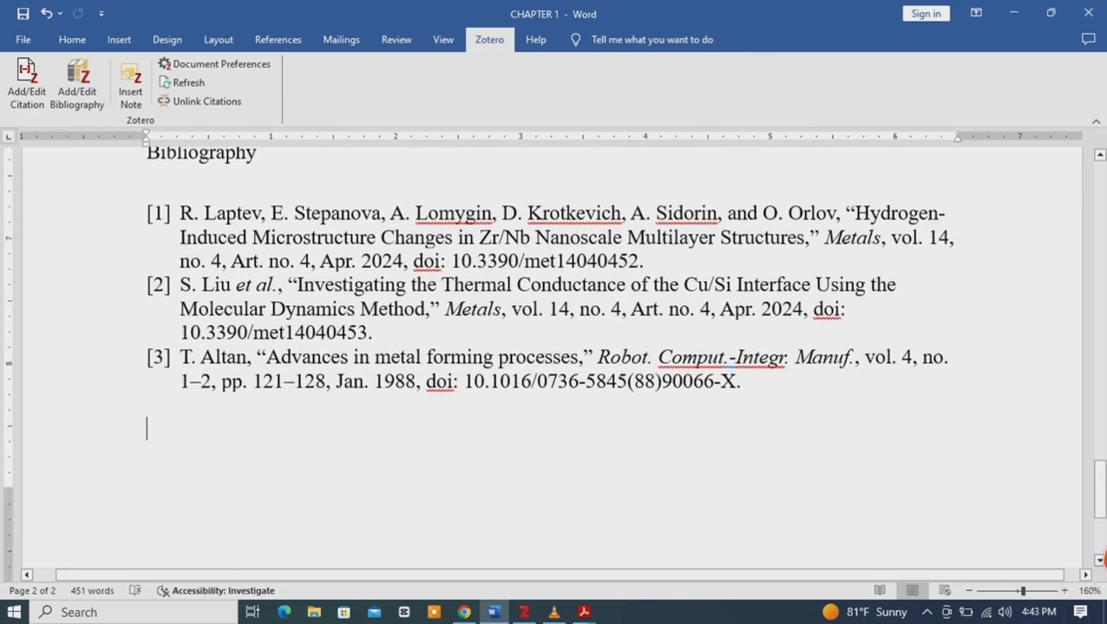
{"action": "scroll", "coordinate": [1098, 177], "scroll_direction": "down", "scroll_amount": 5}
{"action": "scroll", "coordinate": [553, 357], "scroll_direction": "up", "scroll_amount": 1}
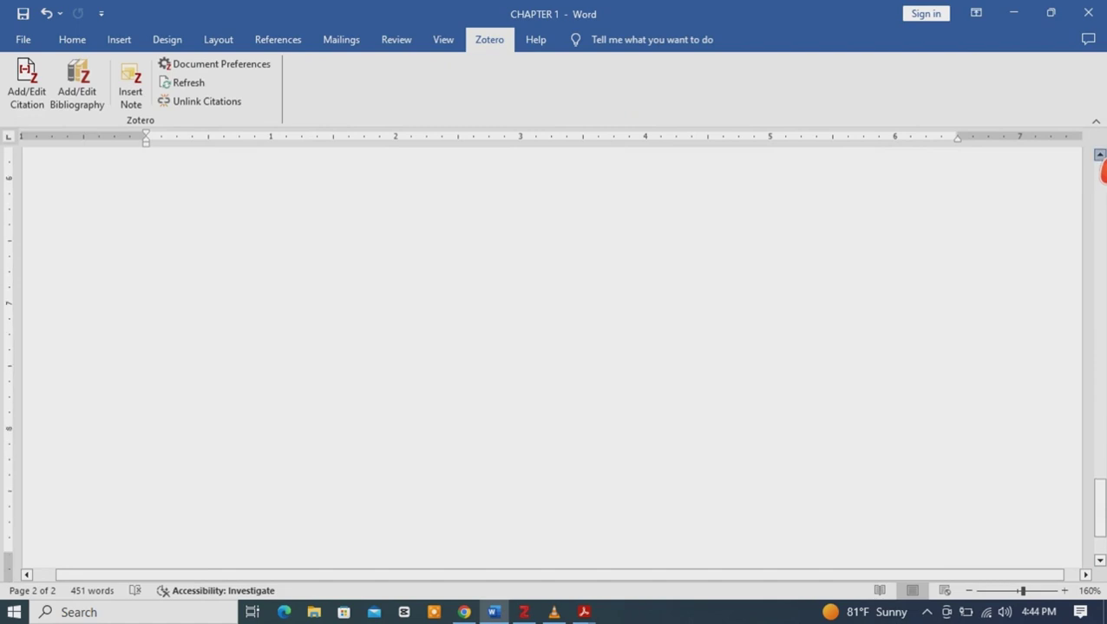
{"action": "scroll", "coordinate": [1102, 171], "scroll_direction": "up", "scroll_amount": 5}
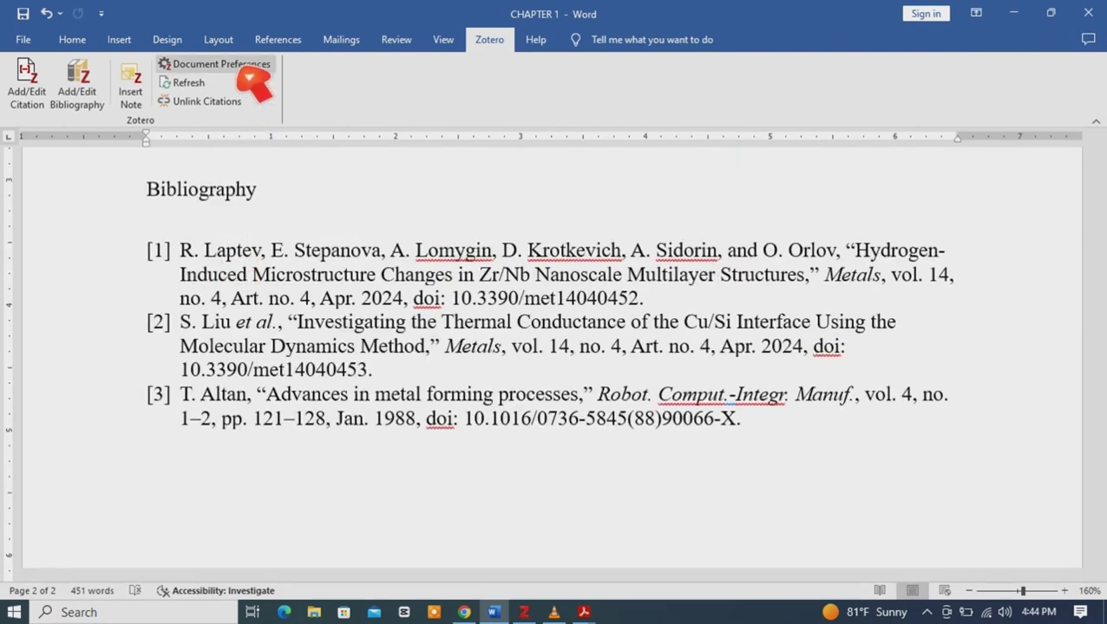
{"action": "left_click", "coordinate": [222, 65]}
{"action": "left_click", "coordinate": [649, 562]}
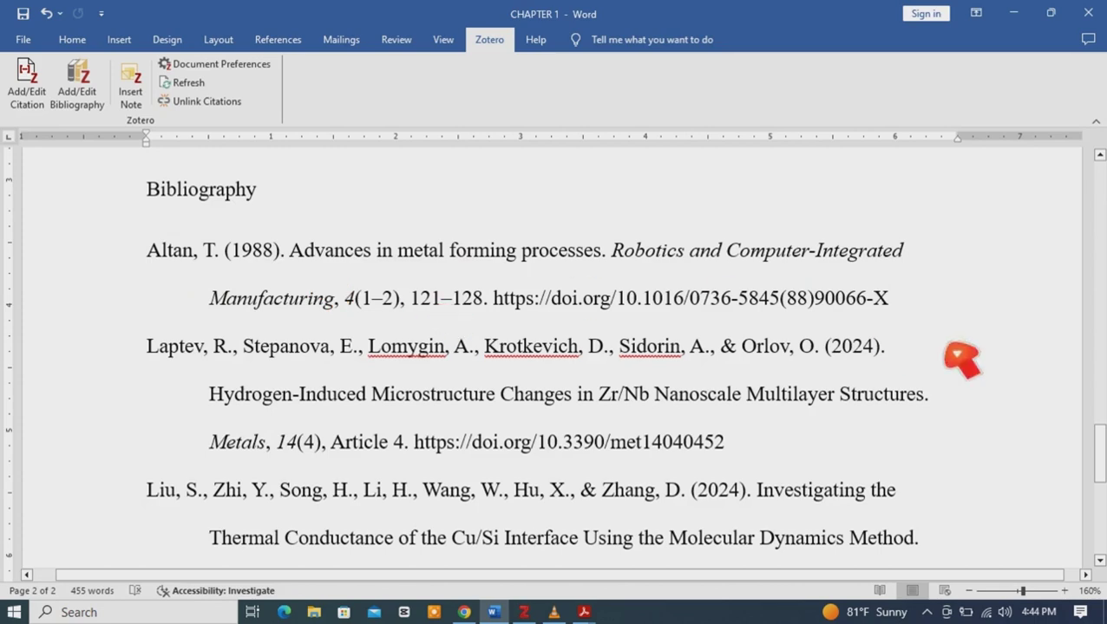
{"action": "mouse_move", "coordinate": [1099, 456]}
{"action": "left_mouse_down"}
{"action": "mouse_move", "coordinate": [1100, 490]}
{"action": "mouse_move", "coordinate": [1100, 451]}
{"action": "left_mouse_up"}
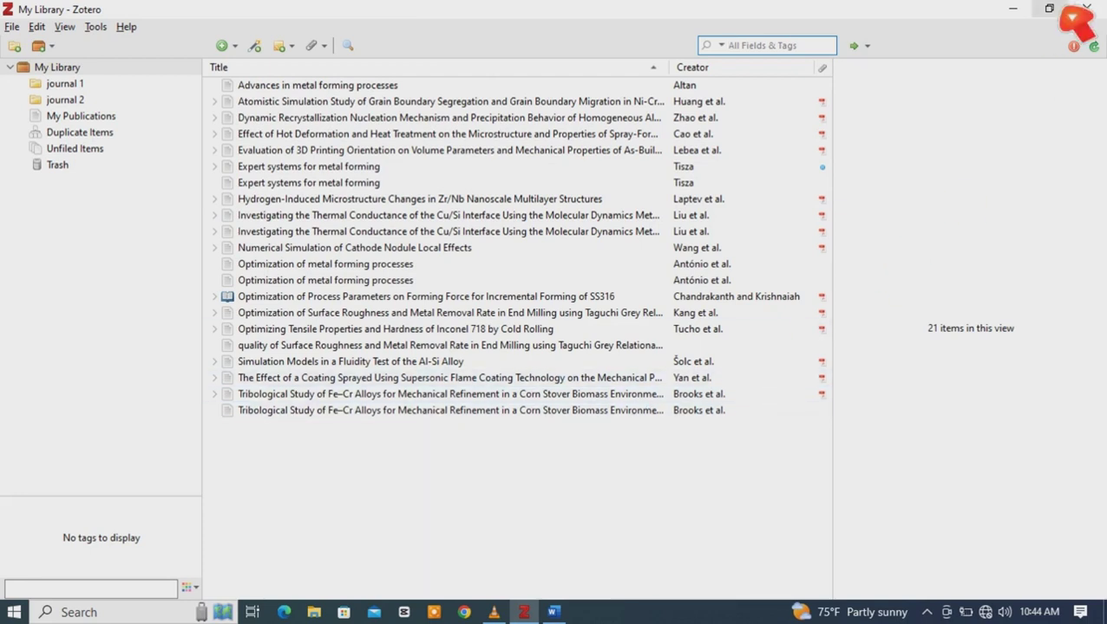
- Restore the Zotero and Word windows to a smaller size so both the library and Document1 can be reached
{"action": "left_click", "coordinate": [1050, 10]}
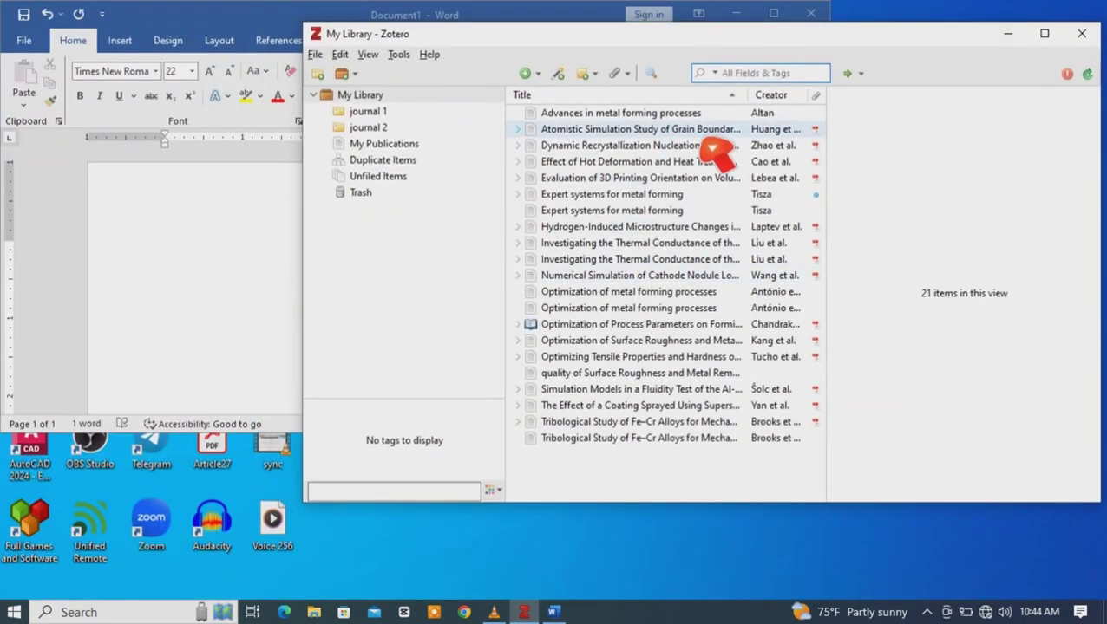
{"action": "left_click", "coordinate": [187, 248]}
{"action": "left_click", "coordinate": [773, 13]}
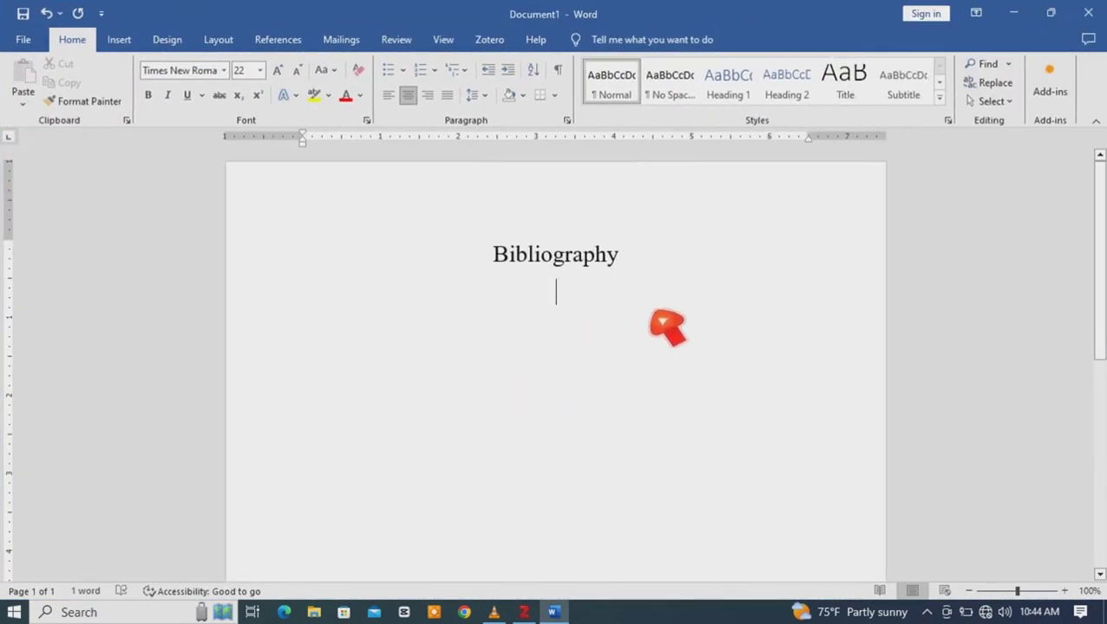
{"action": "left_click", "coordinate": [1050, 13]}
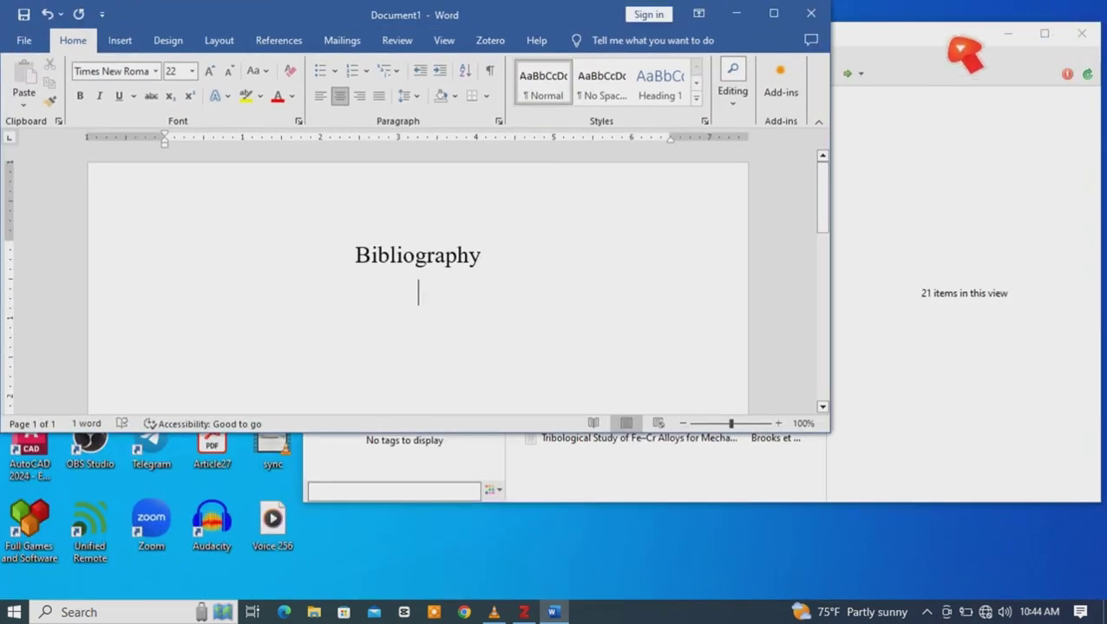
{"action": "left_click", "coordinate": [963, 50]}
- Insert references for every item in My Library into Document1 under the Bibliography heading
{"action": "left_click", "coordinate": [652, 196]}
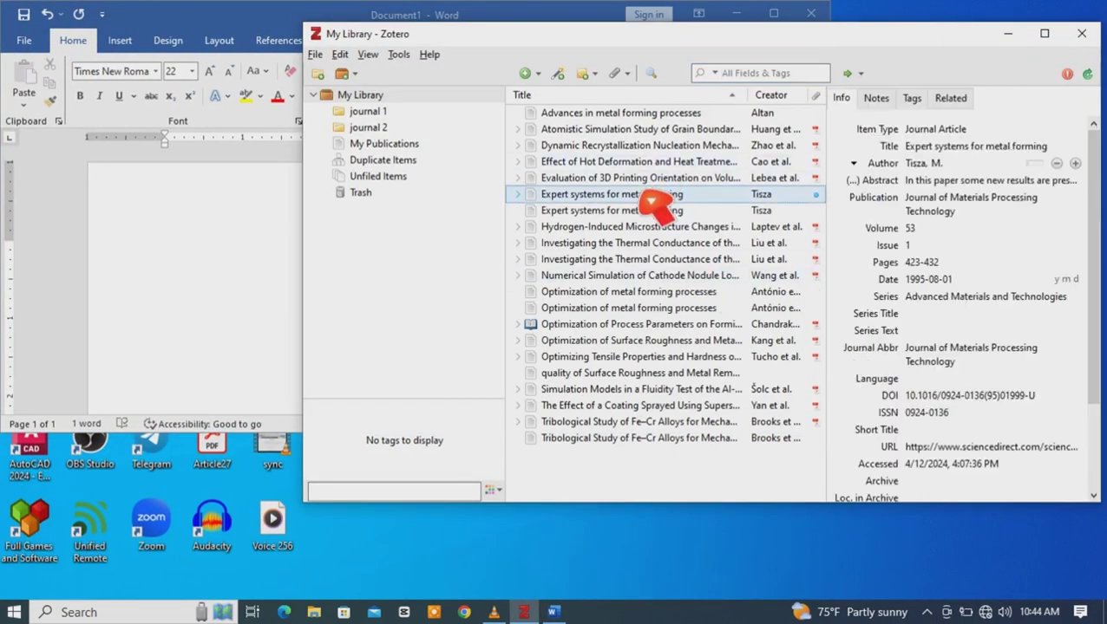
{"action": "key", "text": "ctrl+a"}
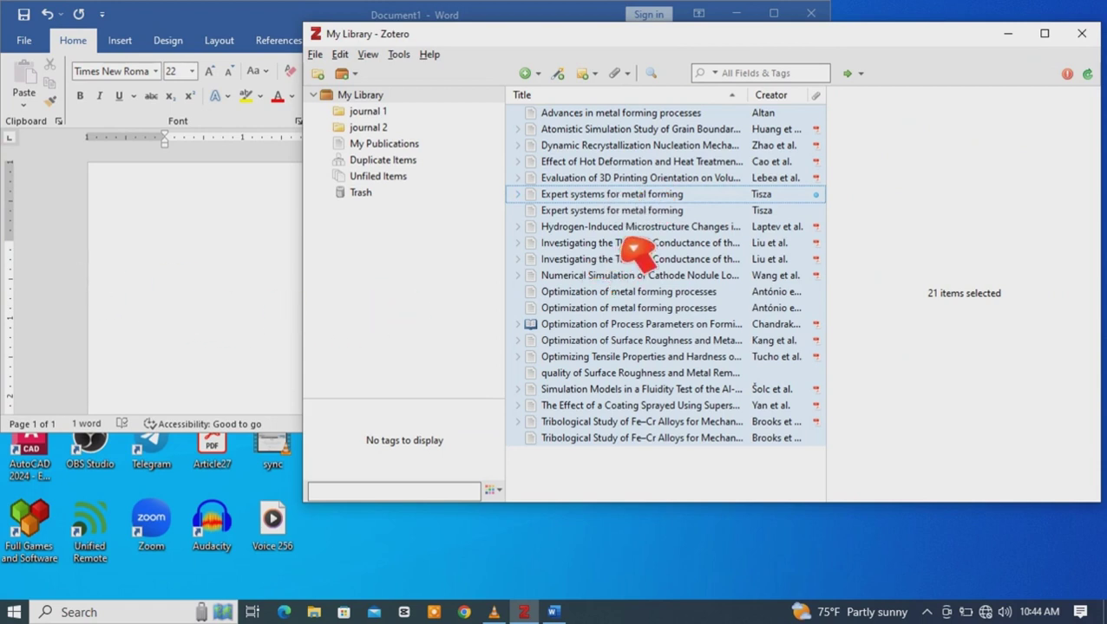
{"action": "left_click_drag", "start_coordinate": [633, 248], "coordinate": [160, 293]}
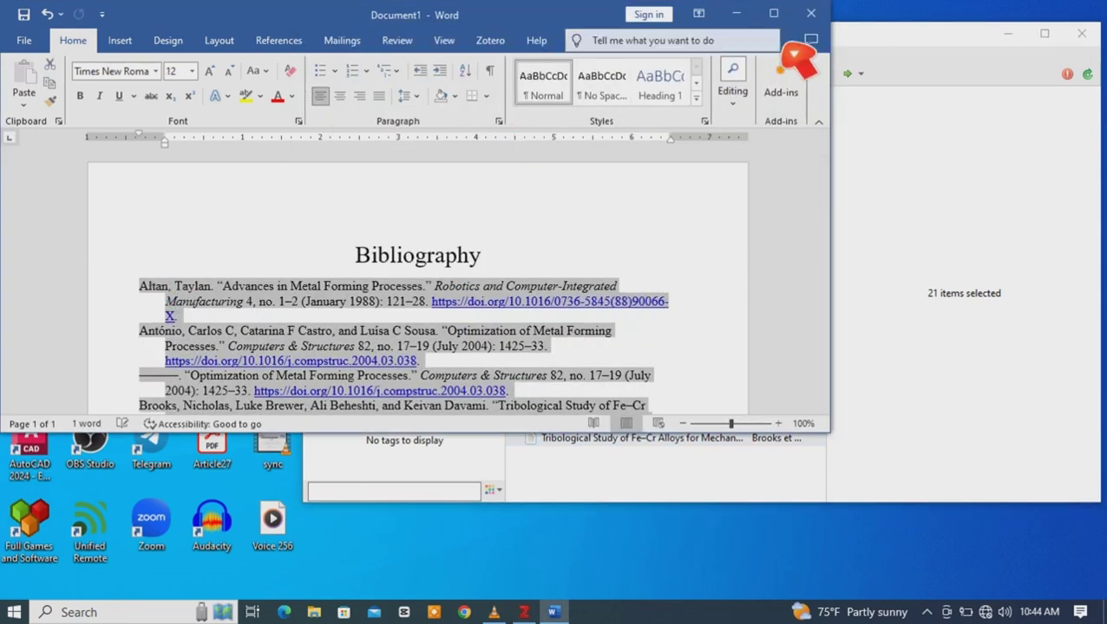
- Maximize the Document1 window and review the inserted reference list through to its last entry
{"action": "left_click", "coordinate": [773, 18]}
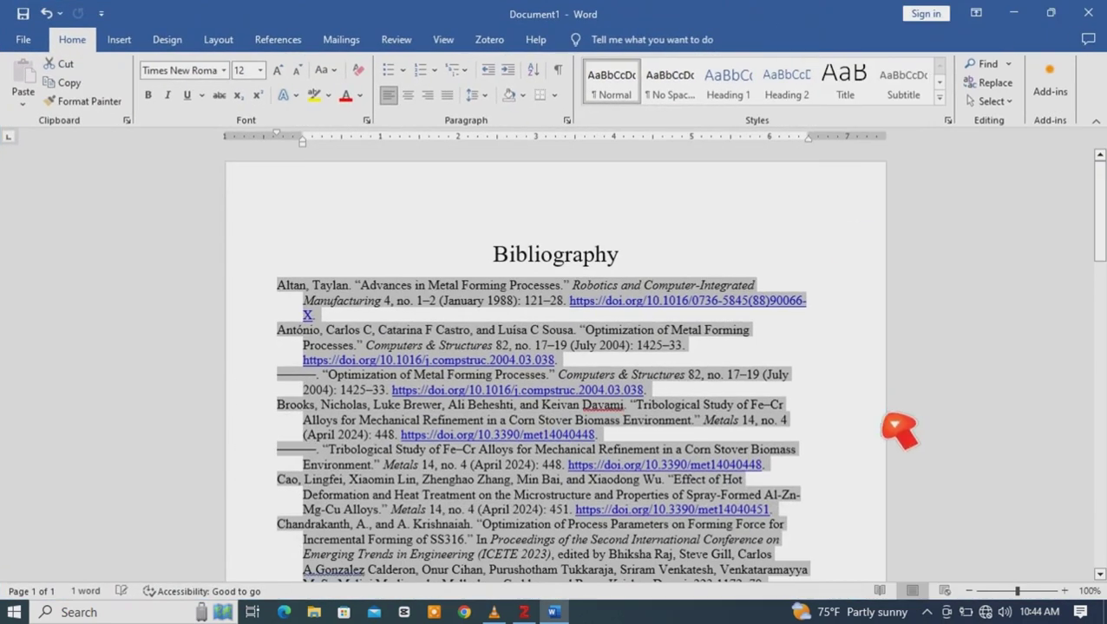
{"action": "left_click", "coordinate": [881, 417]}
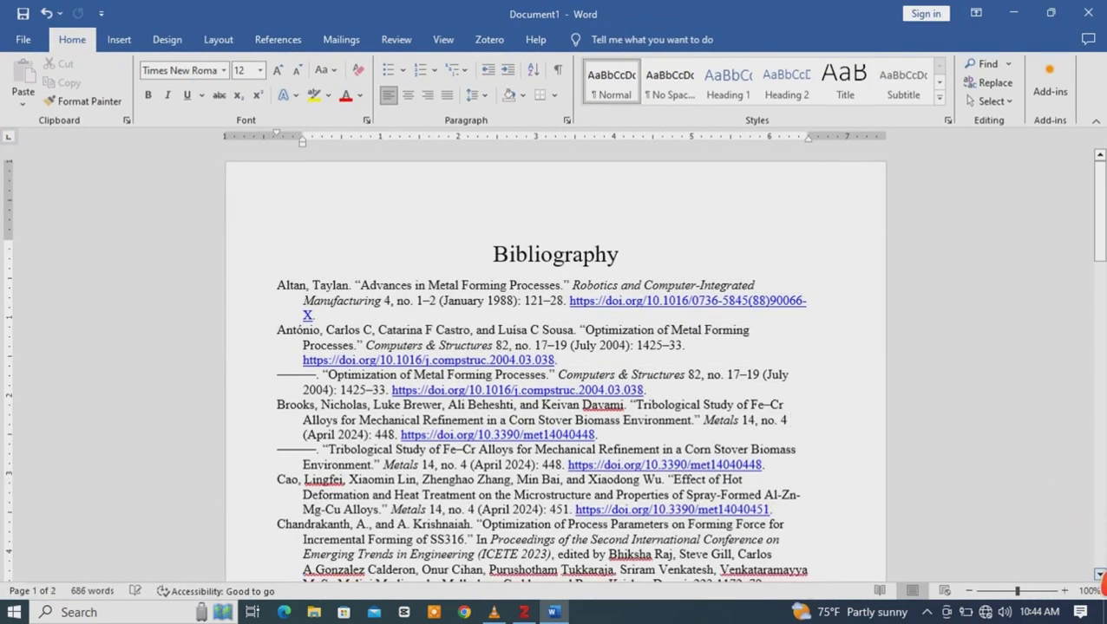
{"action": "scroll", "coordinate": [1103, 586], "scroll_direction": "down", "scroll_amount": 9}
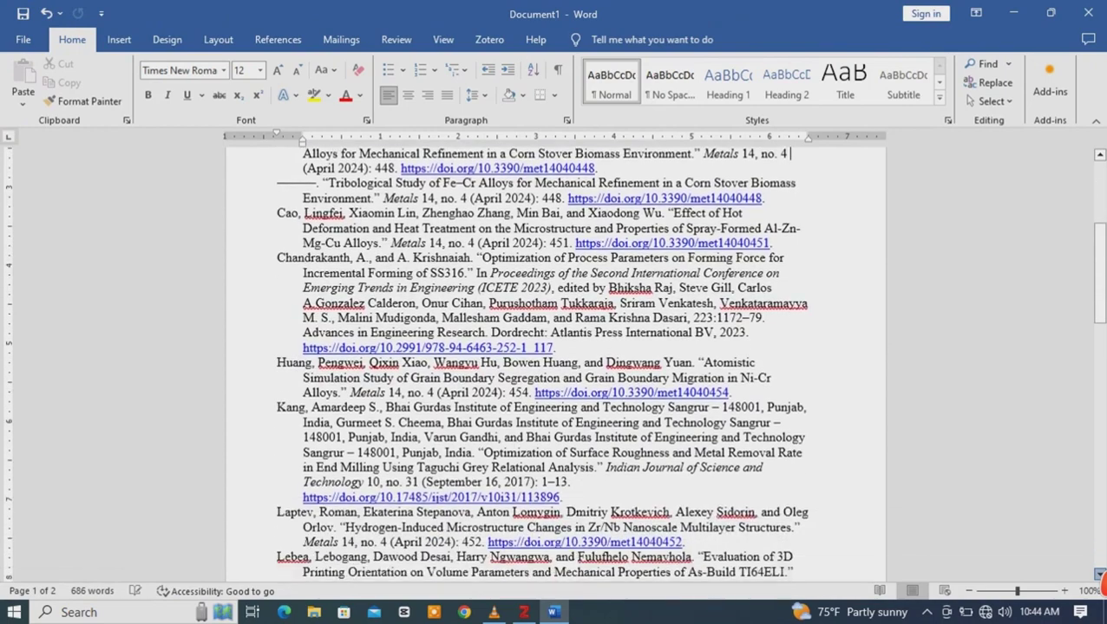
{"action": "scroll", "coordinate": [1102, 586], "scroll_direction": "down", "scroll_amount": 9}
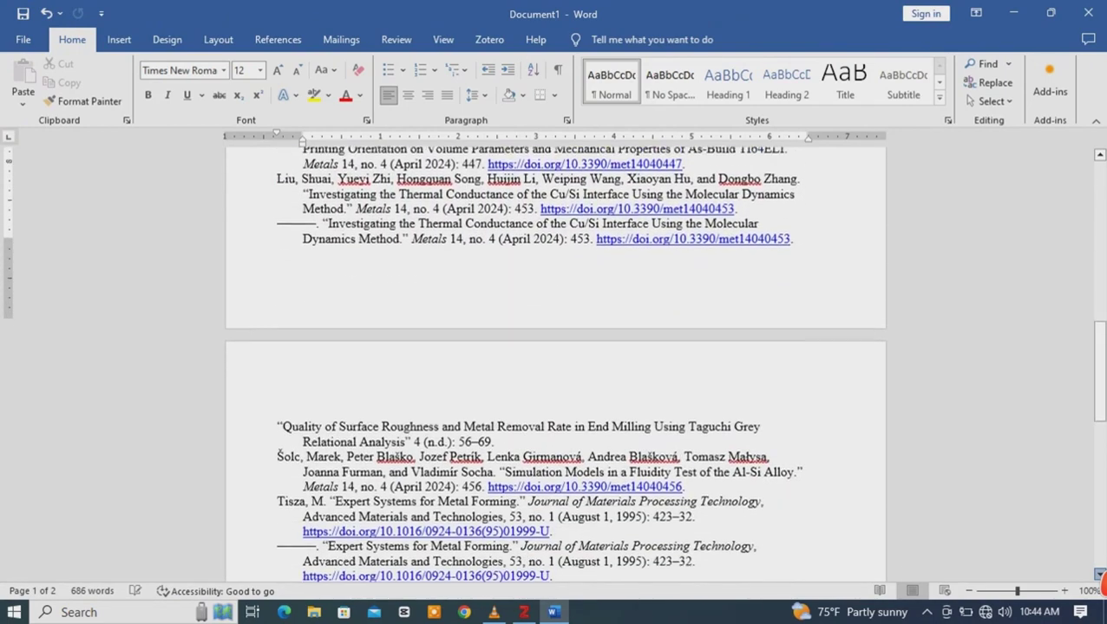
{"action": "scroll", "coordinate": [1102, 586], "scroll_direction": "down", "scroll_amount": 5}
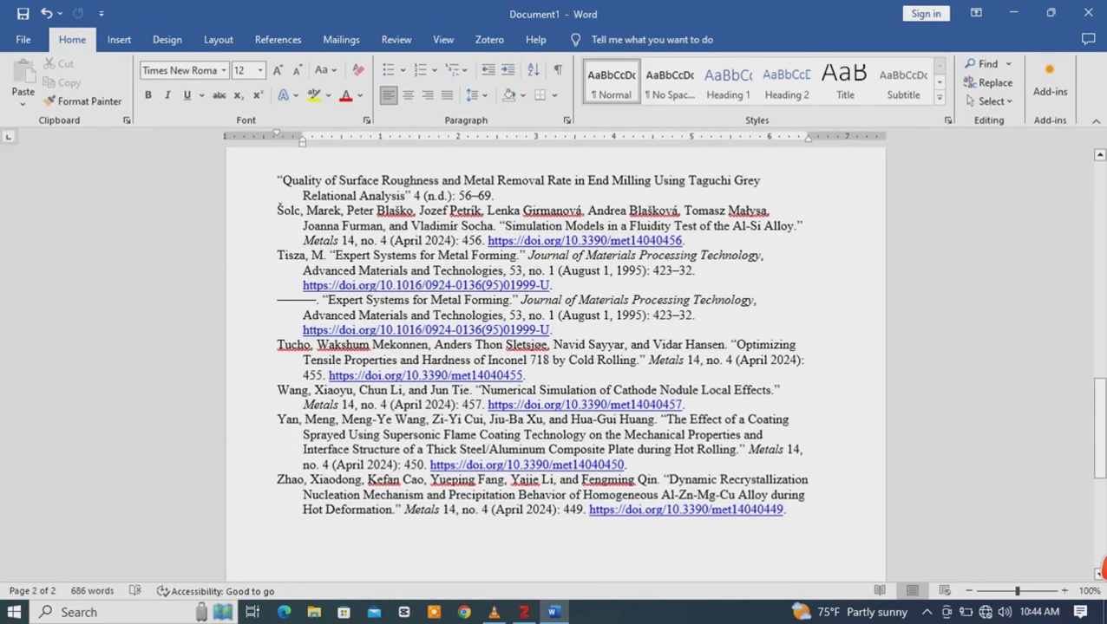
{"action": "scroll", "coordinate": [1103, 568], "scroll_direction": "down", "scroll_amount": 8}
{"action": "scroll", "coordinate": [1104, 568], "scroll_direction": "up", "scroll_amount": 11}
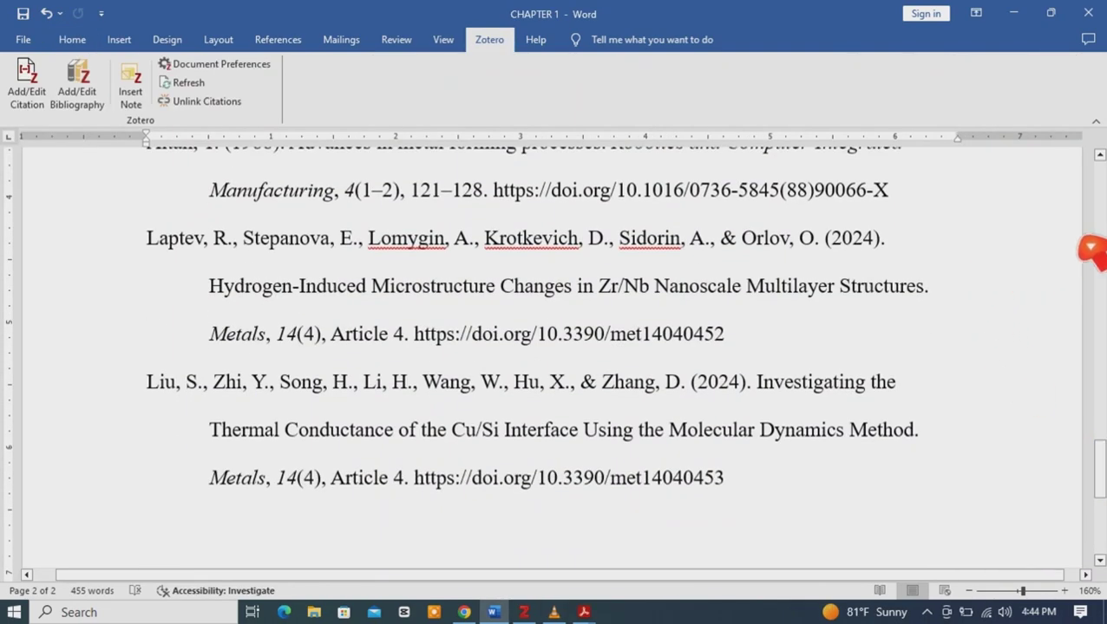
- Inspect the in-text citation field and its context options at the end of CHAPTER 1's first background paragraph
{"action": "scroll", "coordinate": [1103, 213], "scroll_direction": "up", "scroll_amount": 20}
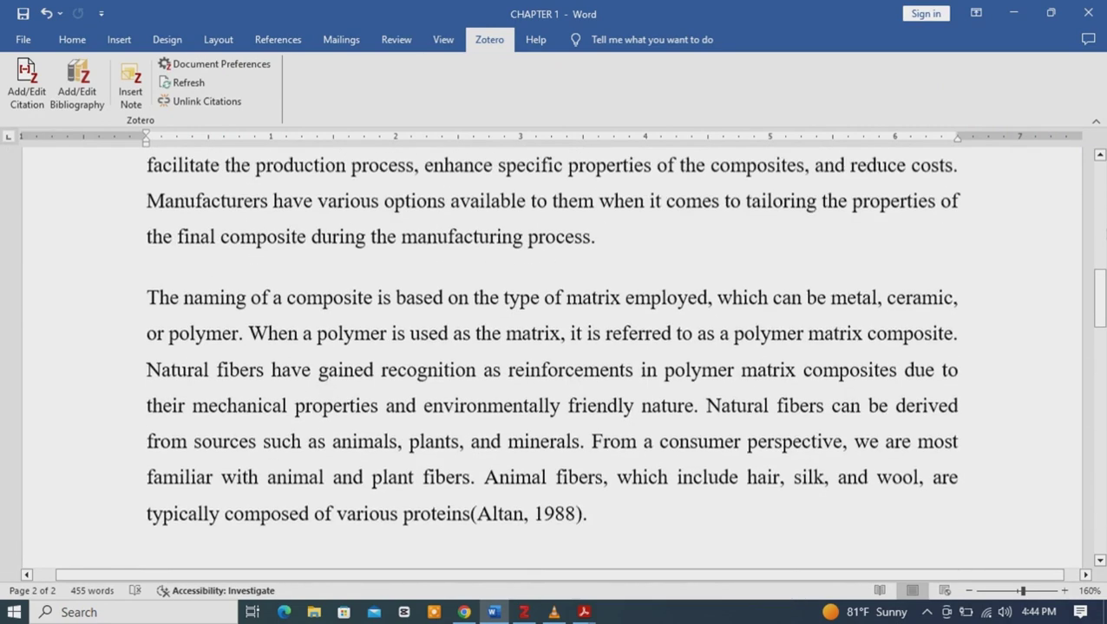
{"action": "scroll", "coordinate": [1102, 212], "scroll_direction": "up", "scroll_amount": 5}
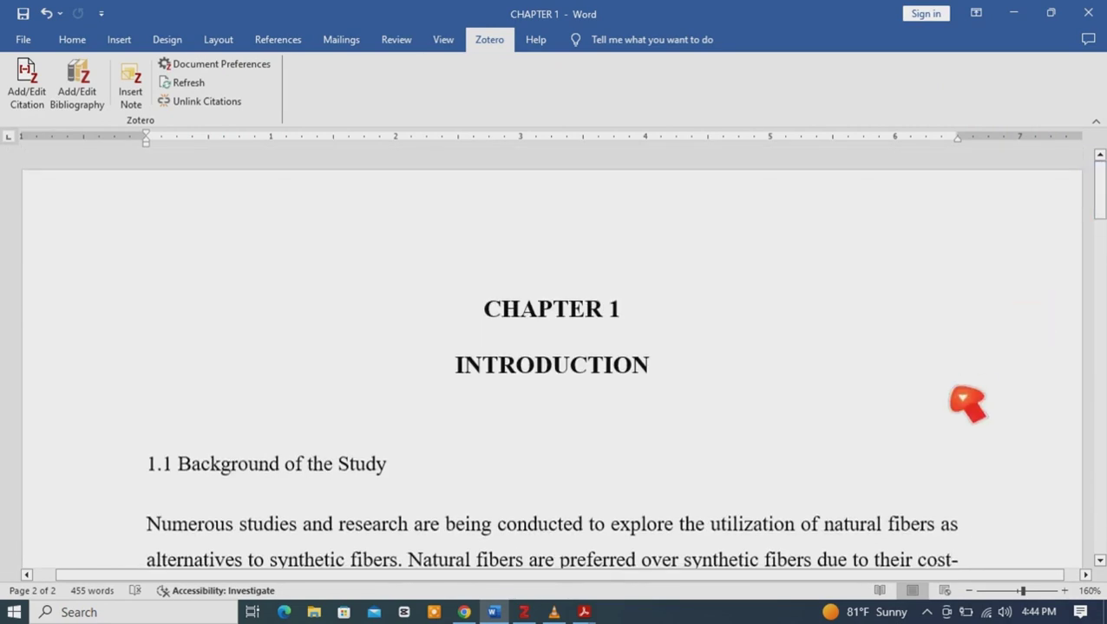
{"action": "scroll", "coordinate": [1102, 202], "scroll_direction": "down", "scroll_amount": 4}
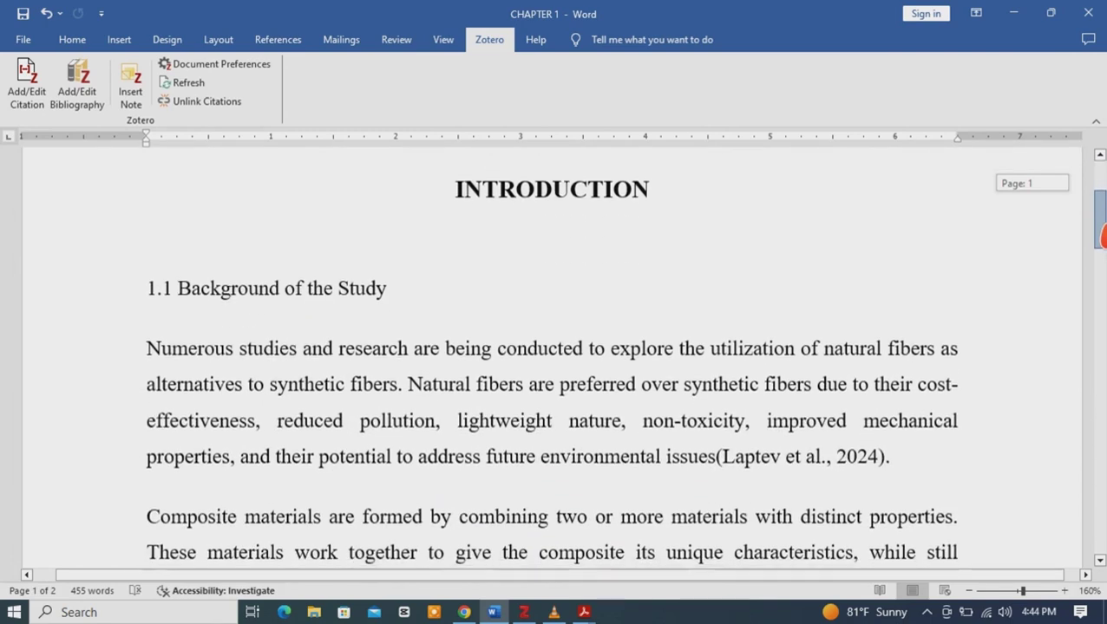
{"action": "left_click", "coordinate": [787, 357]}
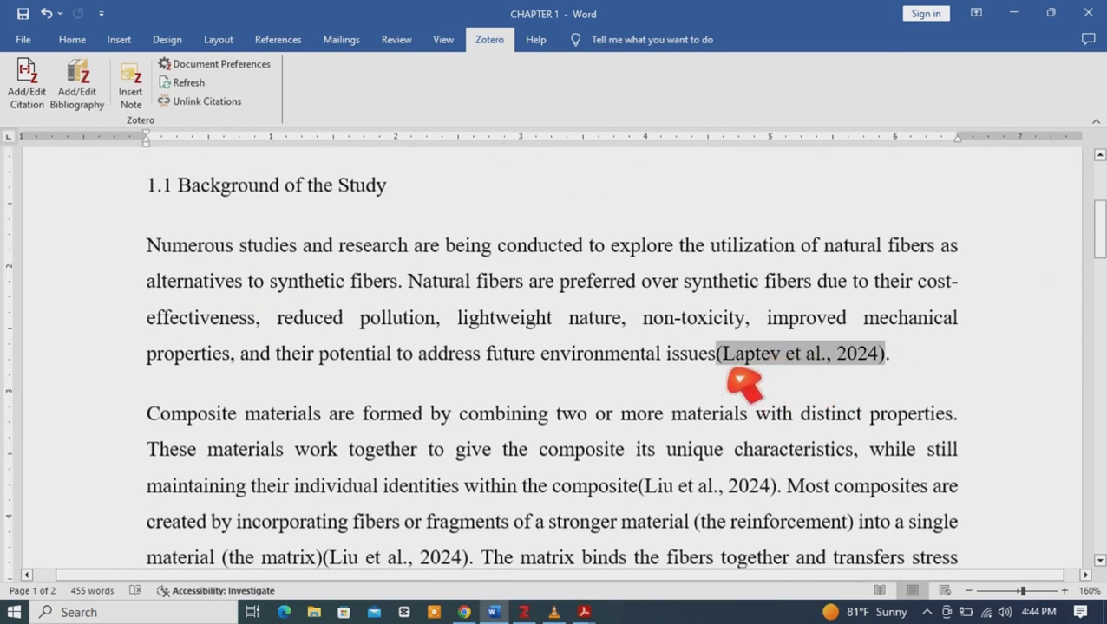
{"action": "right_click", "coordinate": [757, 362]}
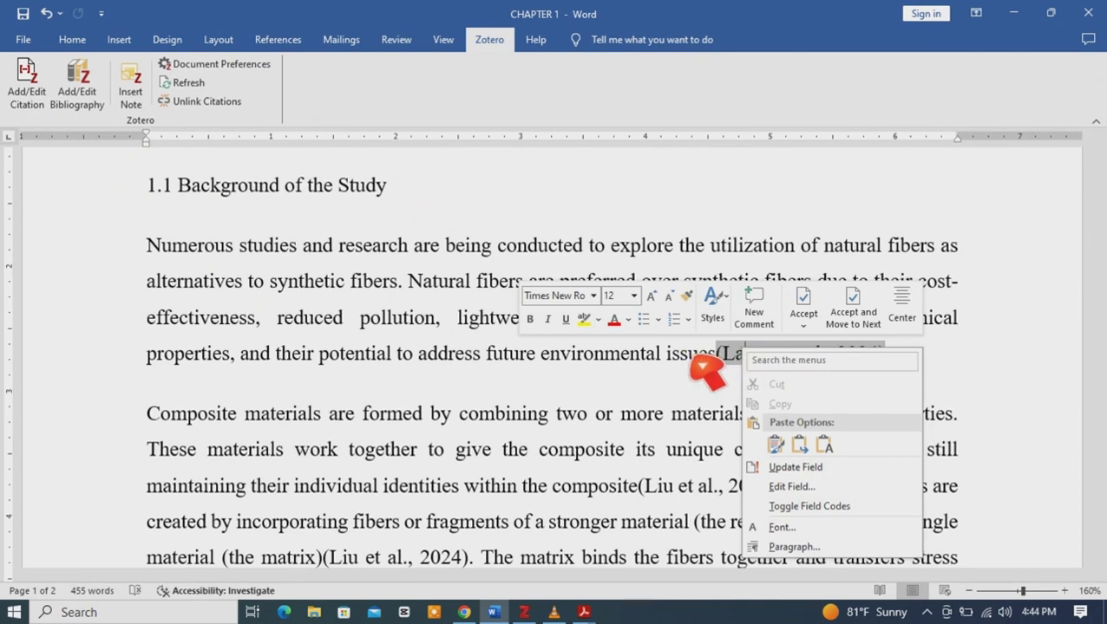
{"action": "left_click", "coordinate": [747, 361]}
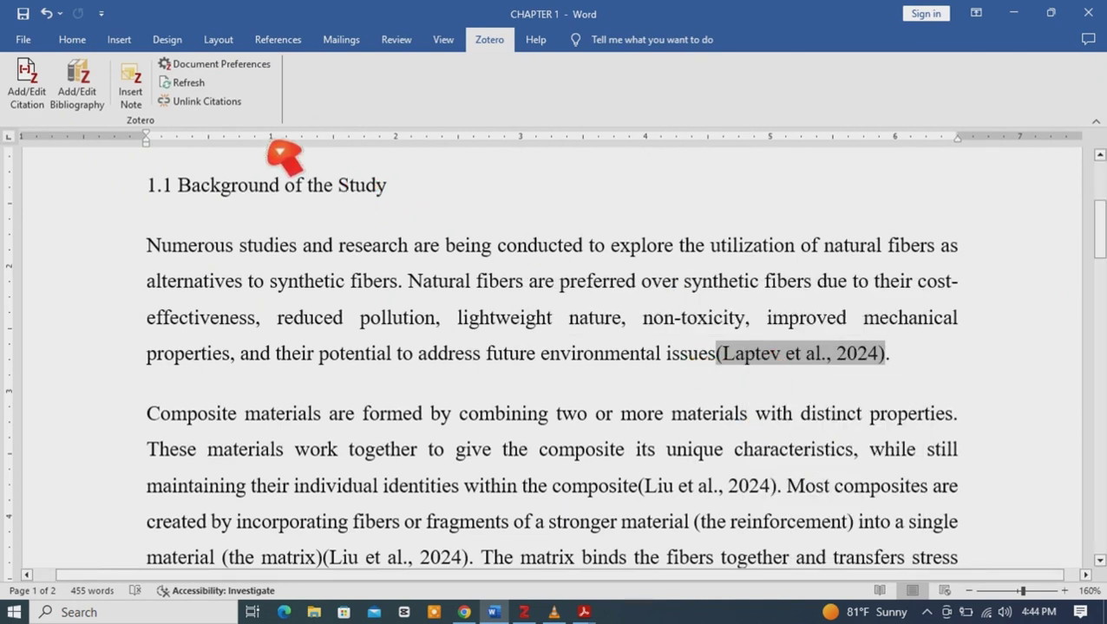
- Unlink the Zotero citations in CHAPTER 1, then check the in-text citations and the bibliography entries
{"action": "left_click", "coordinate": [206, 122]}
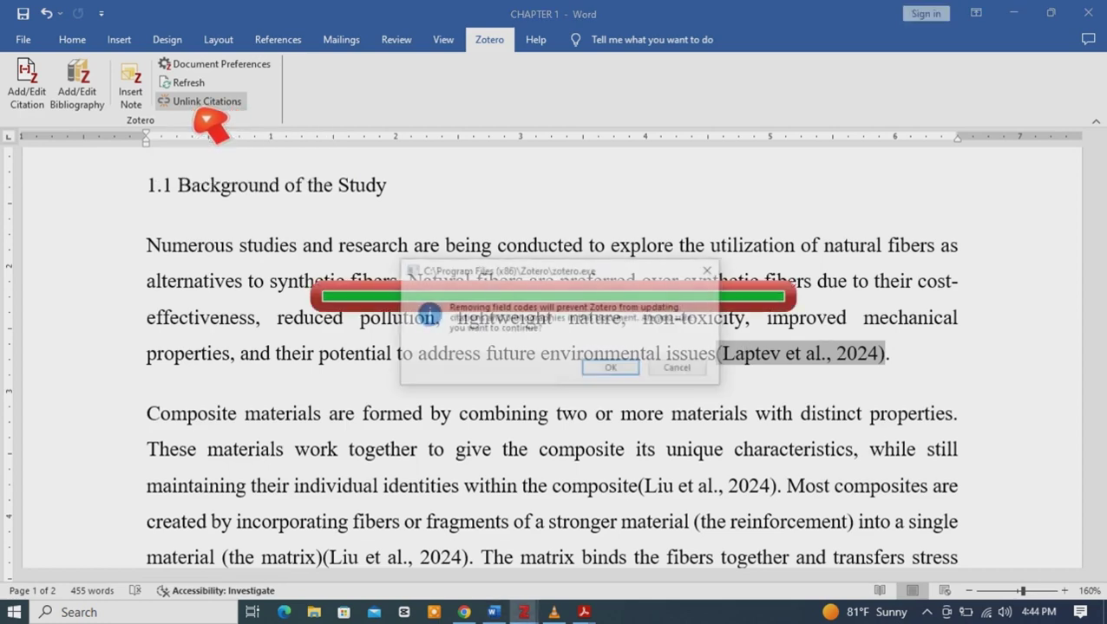
{"action": "left_click", "coordinate": [618, 370]}
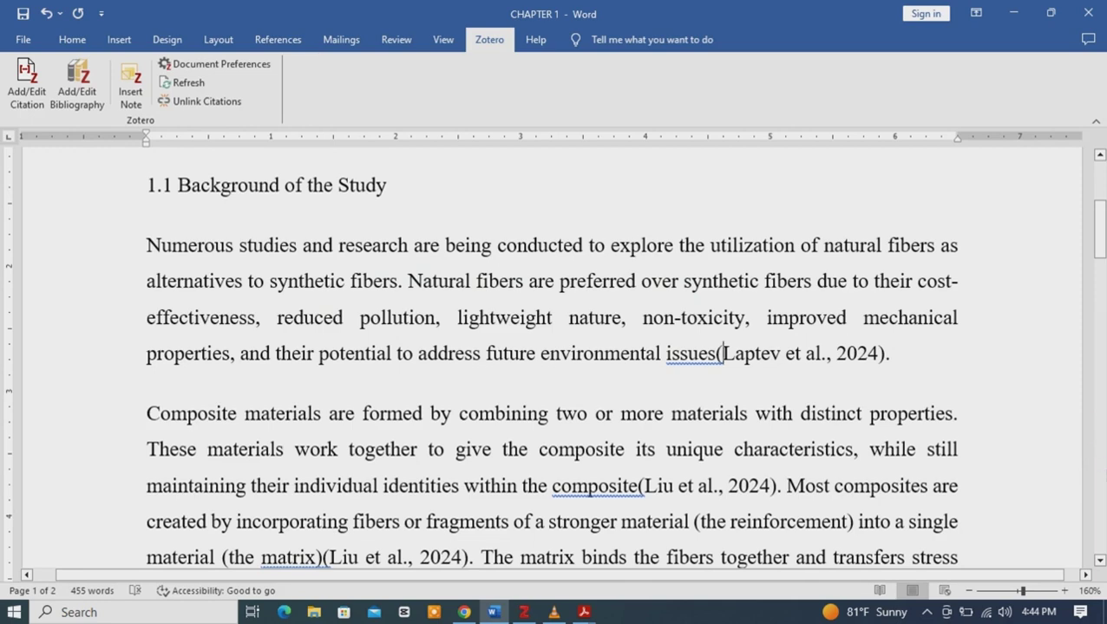
{"action": "left_click", "coordinate": [663, 488]}
{"action": "scroll", "coordinate": [985, 439], "scroll_direction": "down", "scroll_amount": 20}
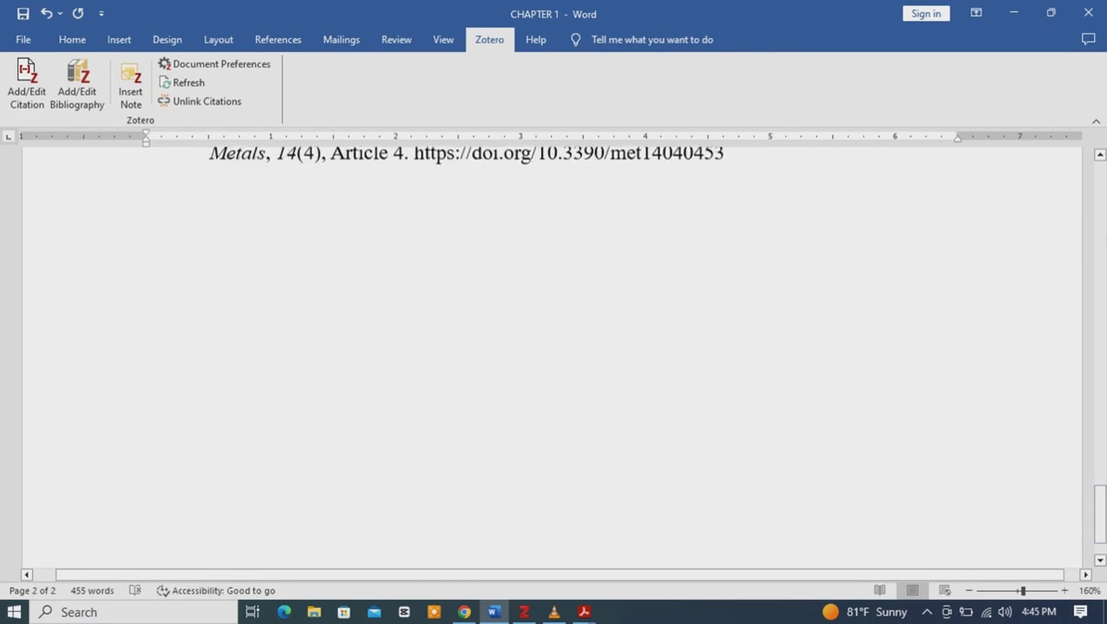
{"action": "scroll", "coordinate": [501, 312], "scroll_direction": "up", "scroll_amount": 5}
{"action": "left_click", "coordinate": [392, 323]}
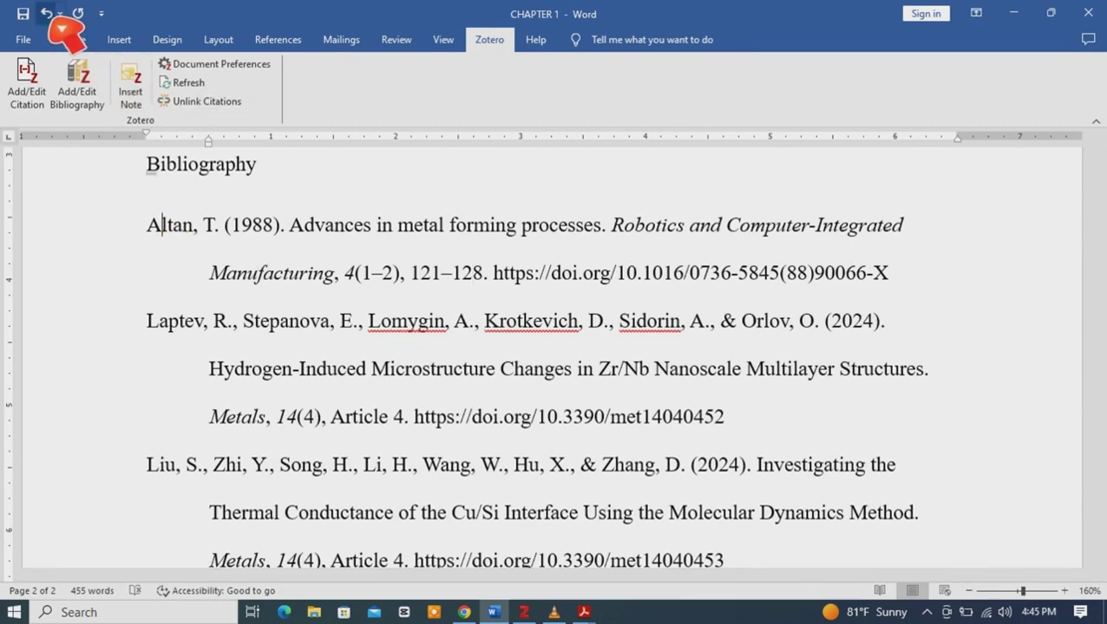
- Undo the last unlinking to inspect CHAPTER 1's citation and bibliography fields, and run Unlink Citations again
{"action": "left_click", "coordinate": [47, 15]}
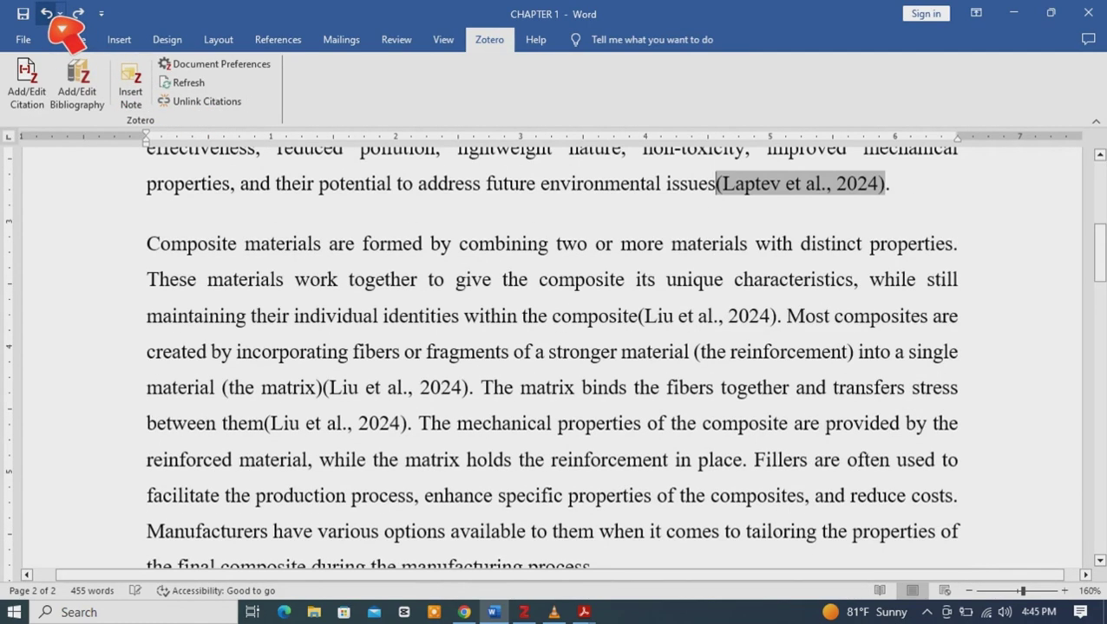
{"action": "left_click", "coordinate": [760, 186]}
{"action": "scroll", "coordinate": [552, 356], "scroll_direction": "down", "scroll_amount": 4}
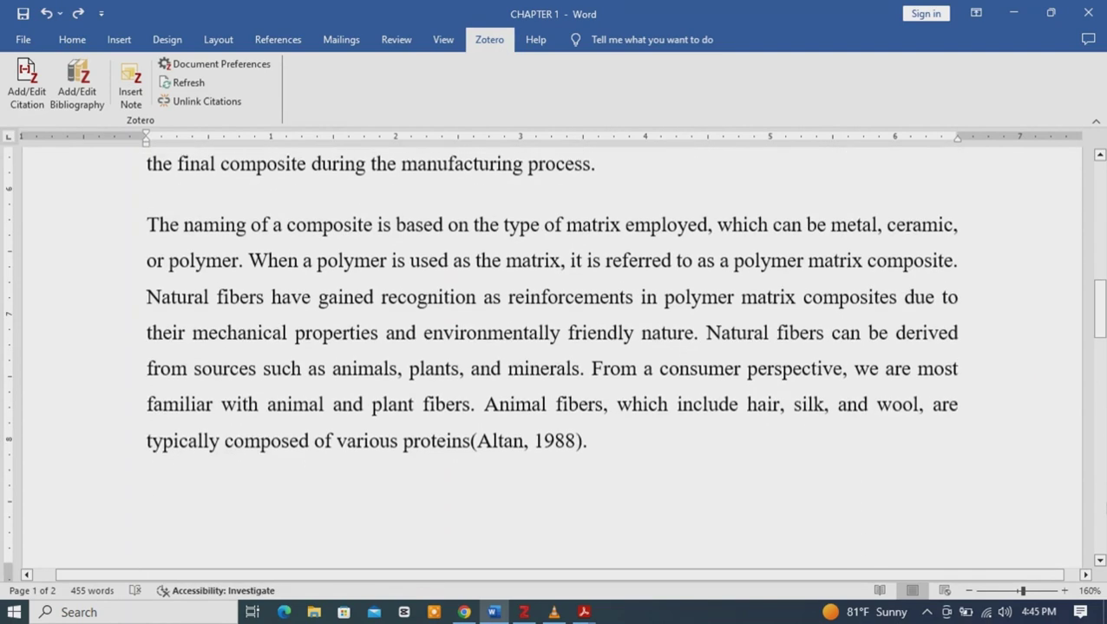
{"action": "scroll", "coordinate": [1062, 492], "scroll_direction": "down", "scroll_amount": 15}
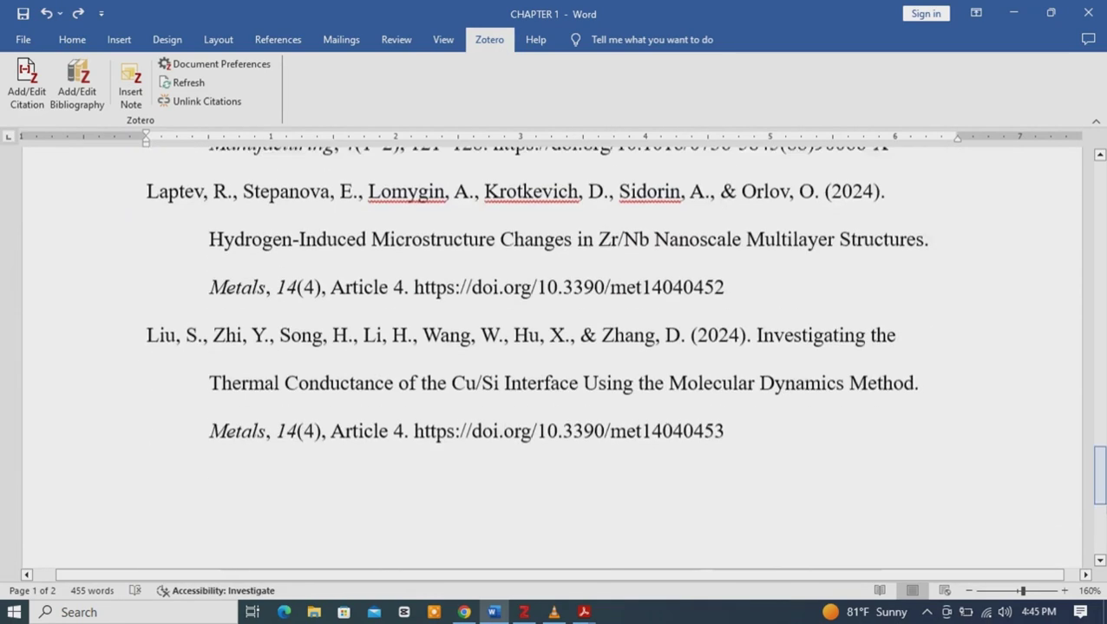
{"action": "triple_click", "coordinate": [184, 316]}
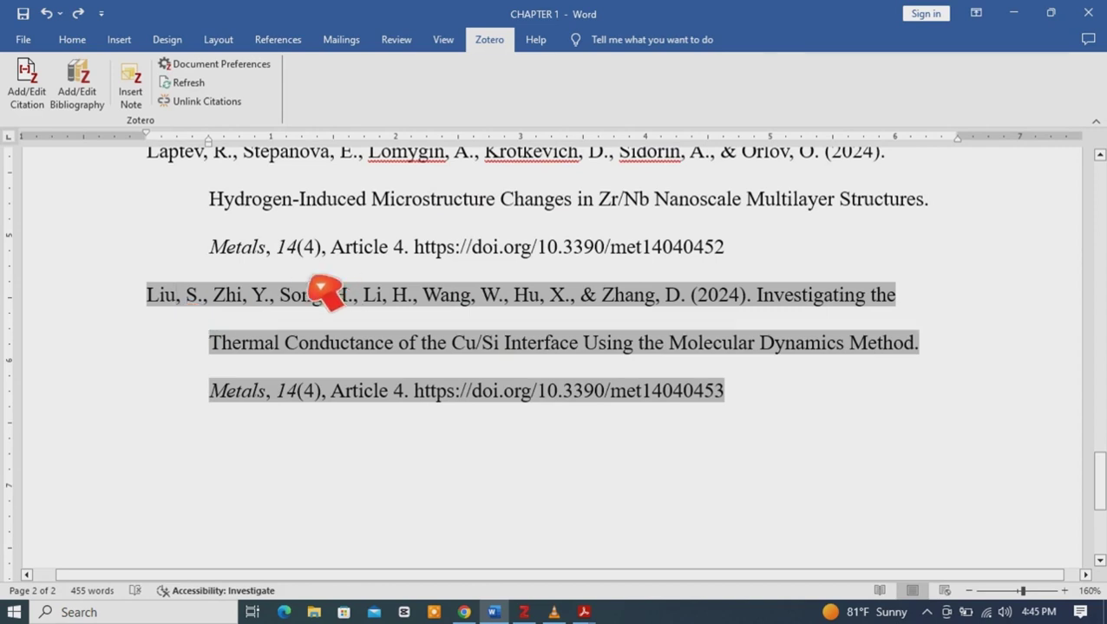
{"action": "left_click", "coordinate": [208, 103]}
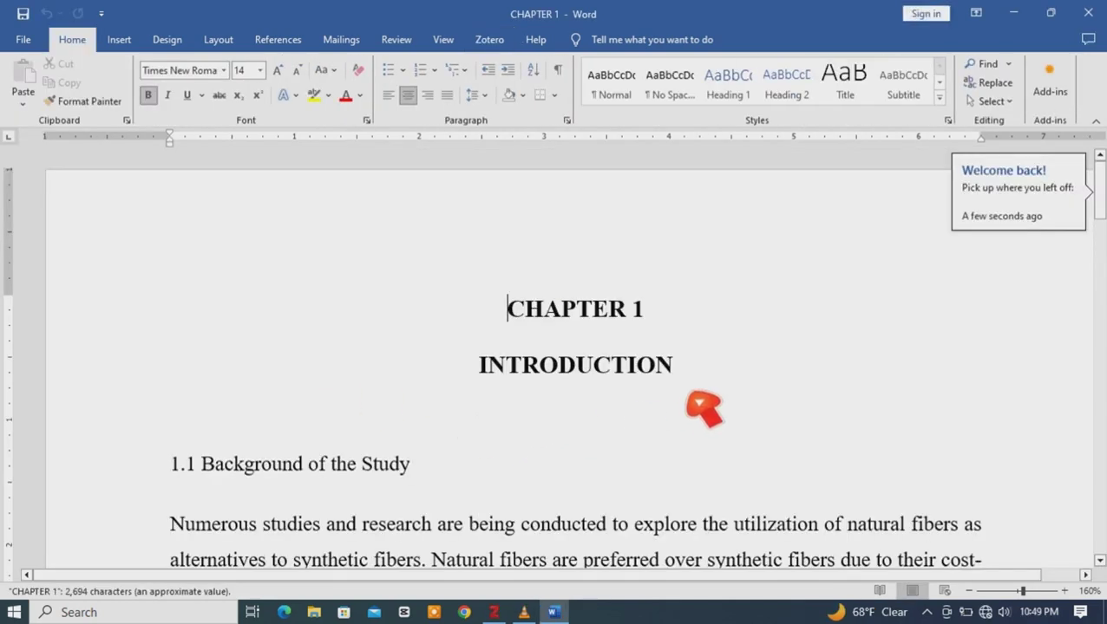
- Delete the Laptev et al. in-text citation at the end of the first background paragraph in CHAPTER 1, keeping the full stop
{"action": "left_click_drag", "start_coordinate": [1100, 213], "coordinate": [1103, 257]}
{"action": "left_click", "coordinate": [809, 332]}
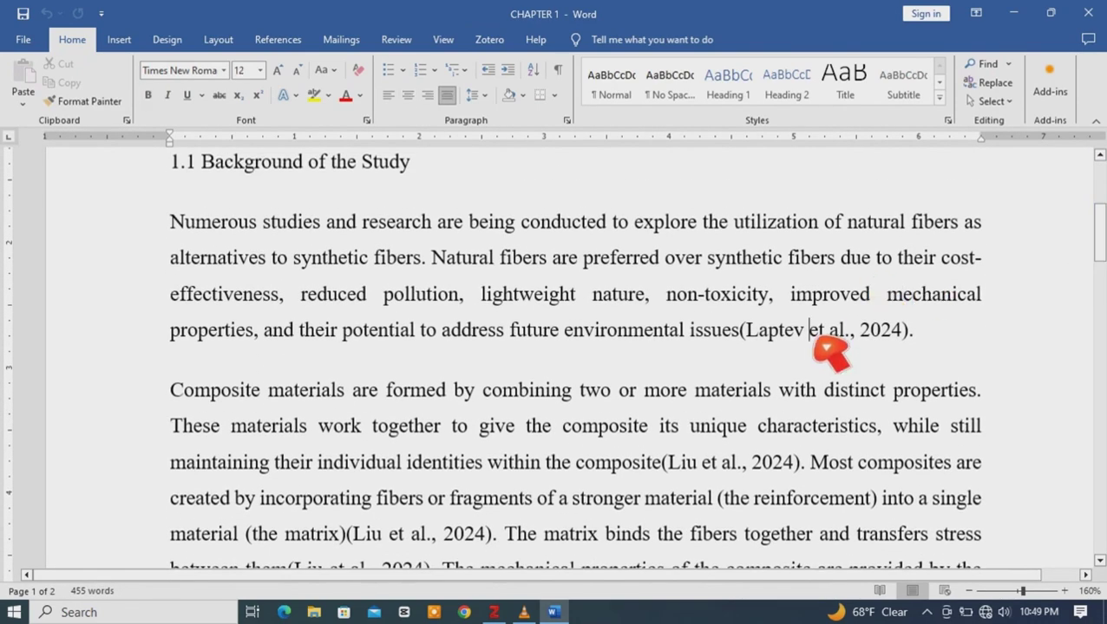
{"action": "left_click", "coordinate": [719, 464]}
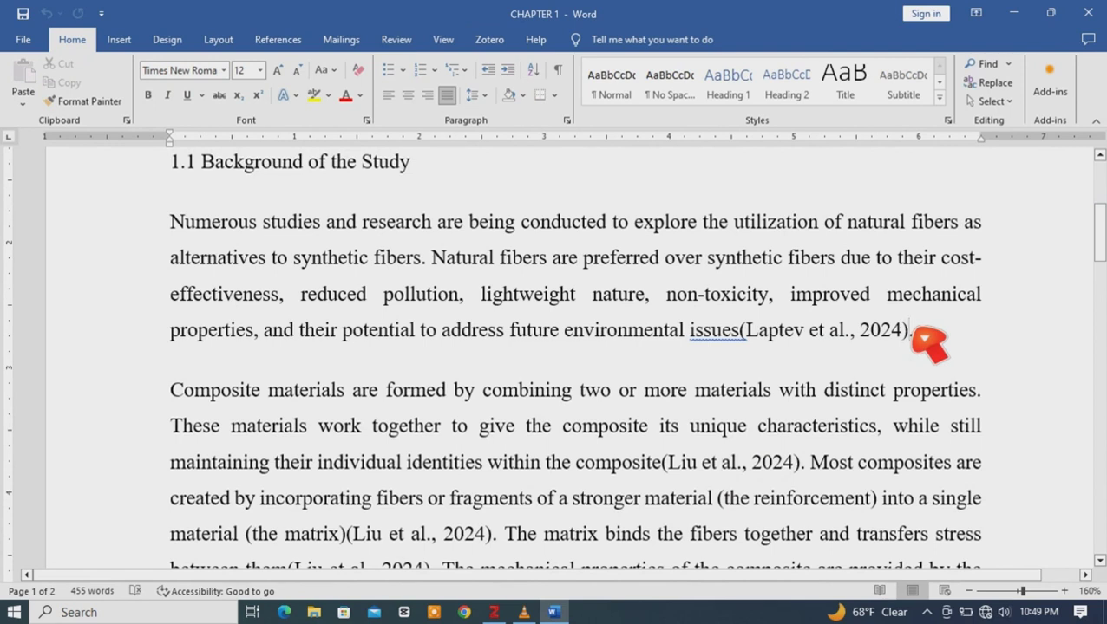
{"action": "key", "text": "BackSpace"}
{"action": "key", "text": "BackSpace"}
{"action": "key", "text": "BackSpace"}
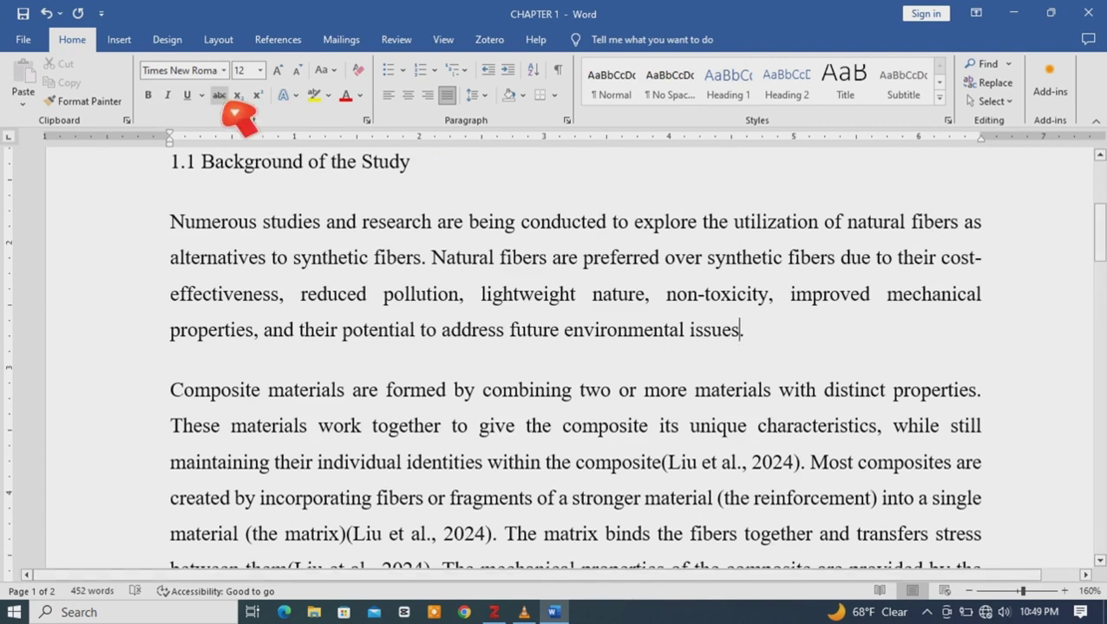
- Insert a multiple-source citation there using Classic View, combining "Advances in metal forming processes" with the Atomistic Simulation Study and Dynamic Recrystallization articles
{"action": "left_click", "coordinate": [489, 40]}
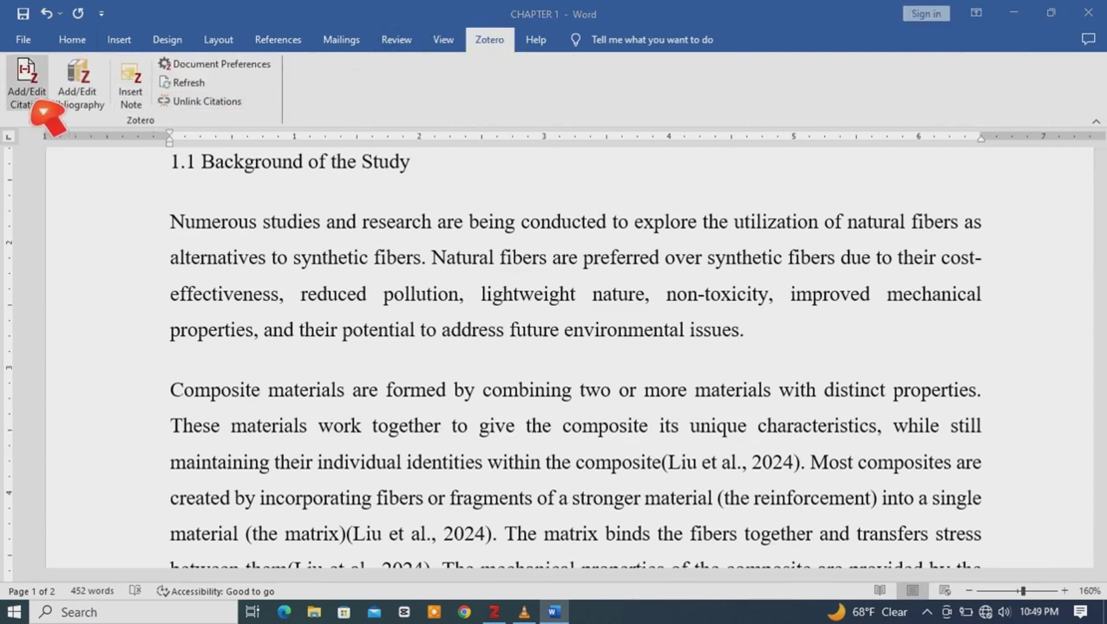
{"action": "left_click", "coordinate": [40, 106]}
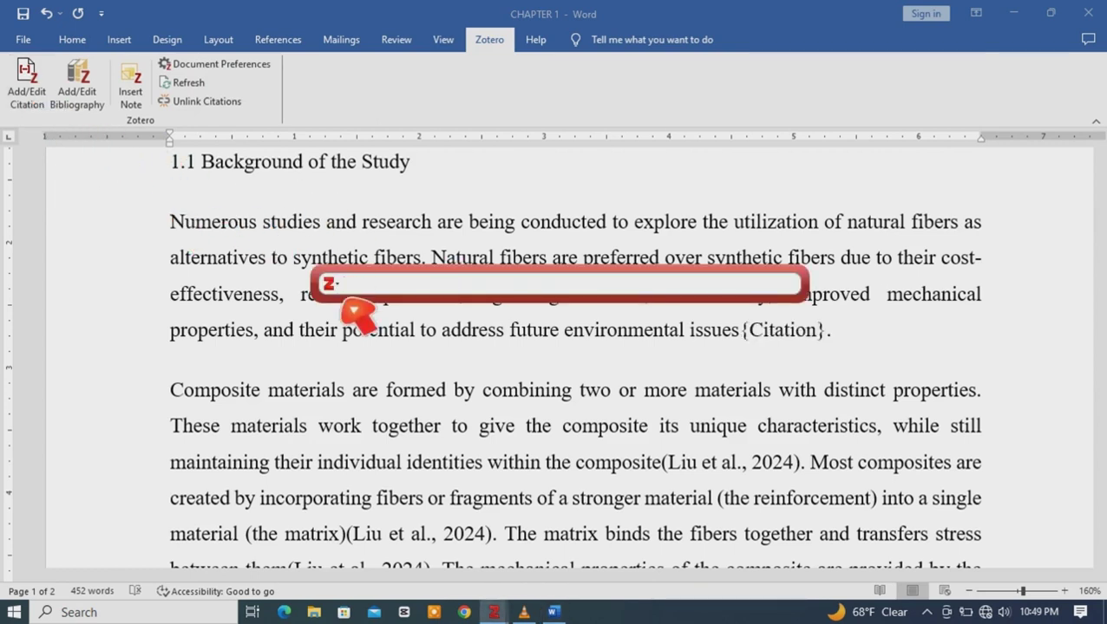
{"action": "left_click", "coordinate": [343, 293]}
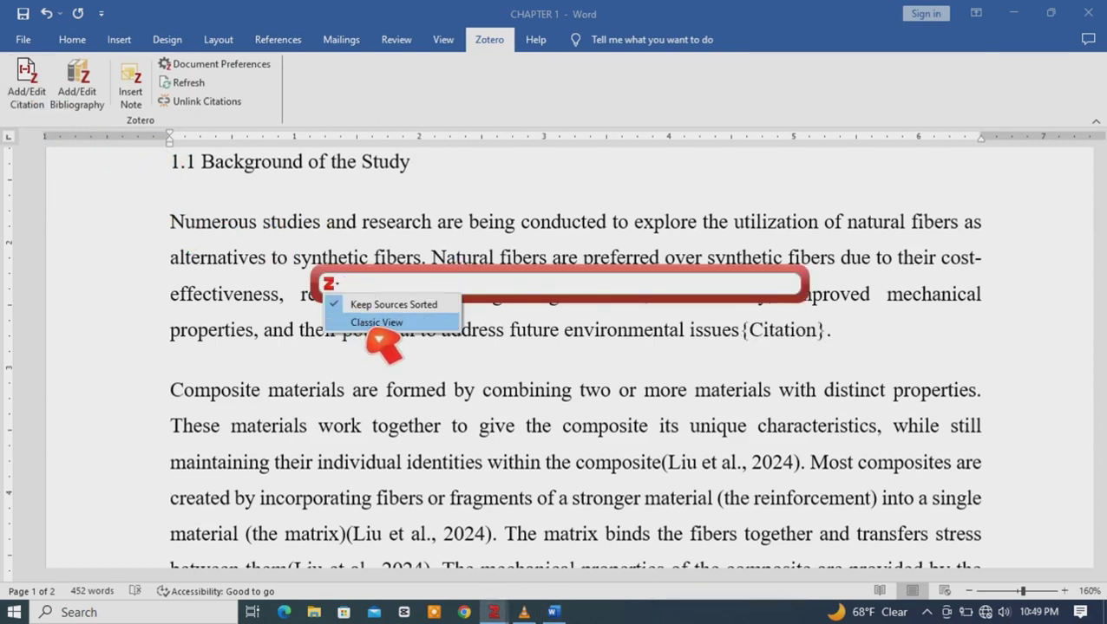
{"action": "left_click", "coordinate": [378, 322]}
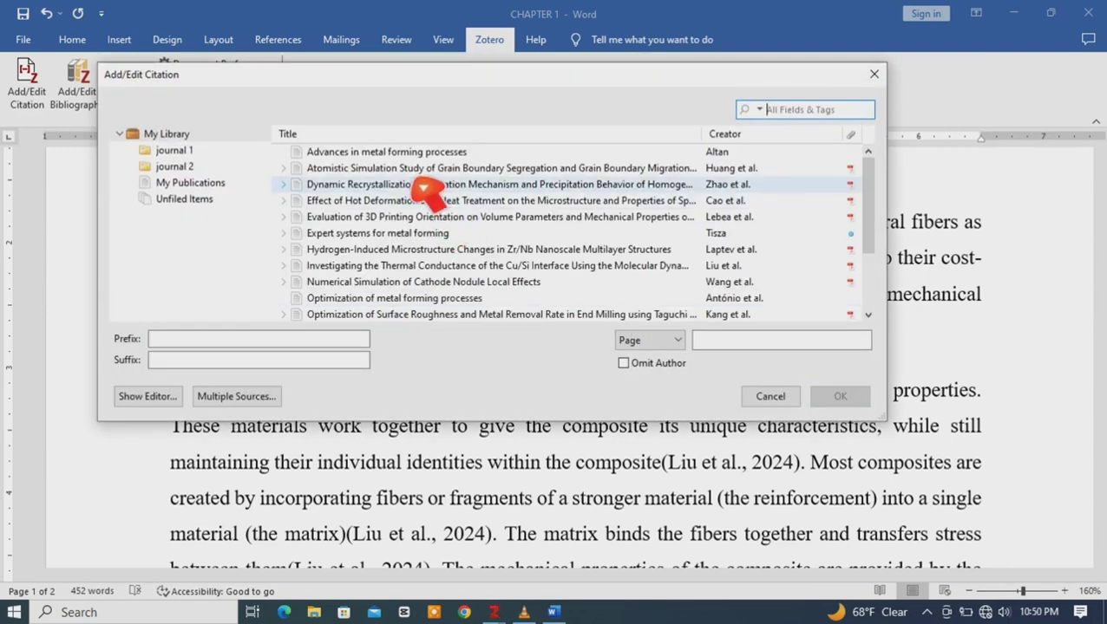
{"action": "left_click", "coordinate": [397, 157]}
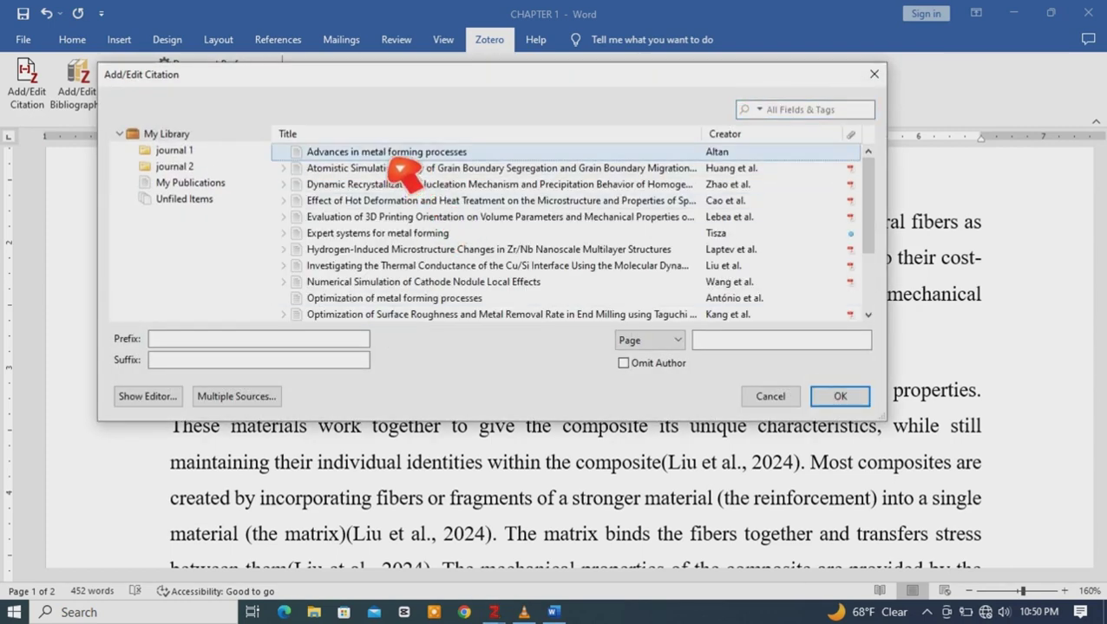
{"action": "left_click_drag", "start_coordinate": [392, 163], "coordinate": [414, 192]}
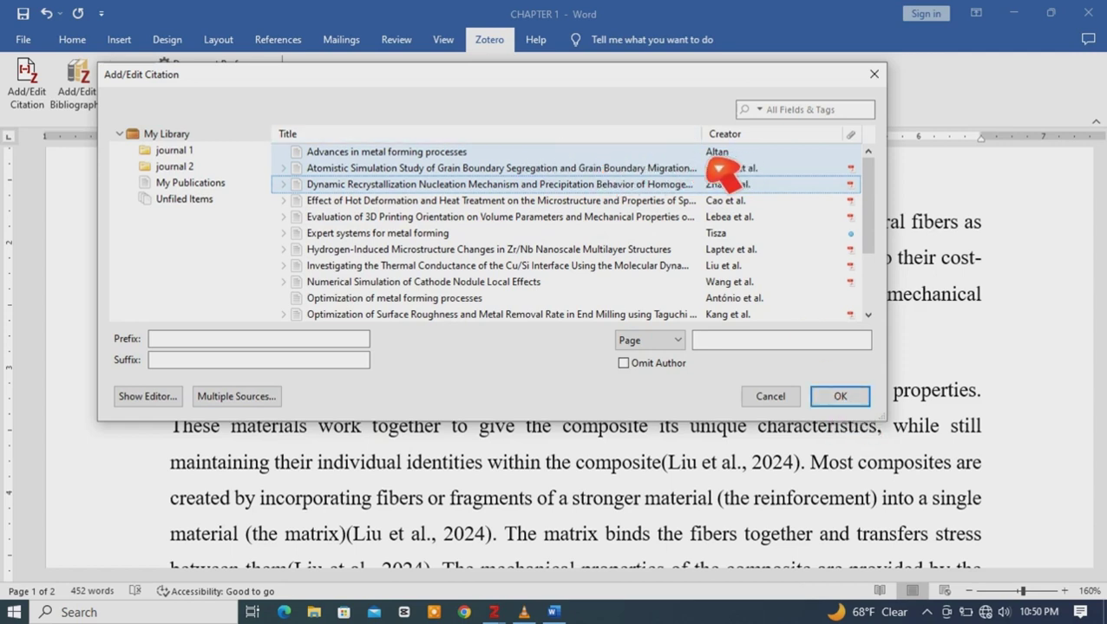
{"action": "left_click", "coordinate": [244, 401]}
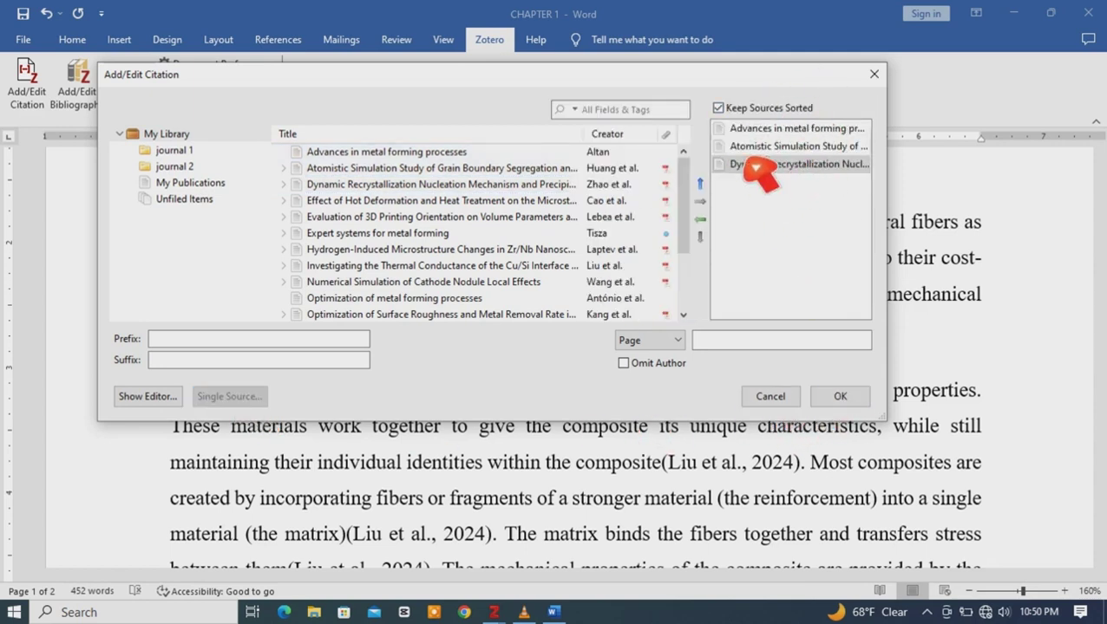
{"action": "left_click", "coordinate": [835, 398]}
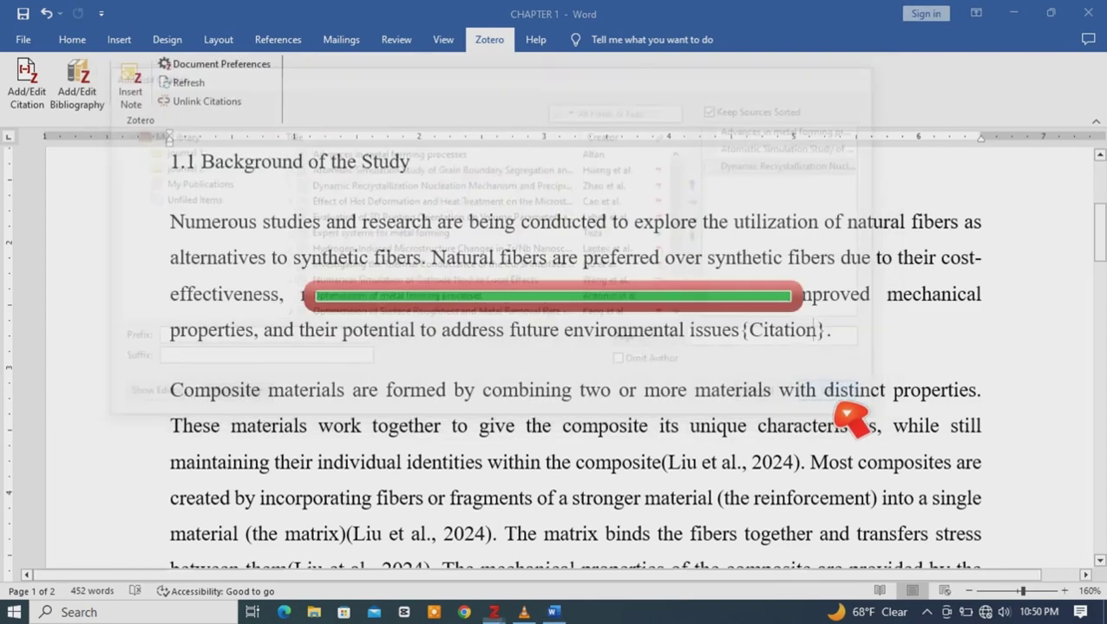
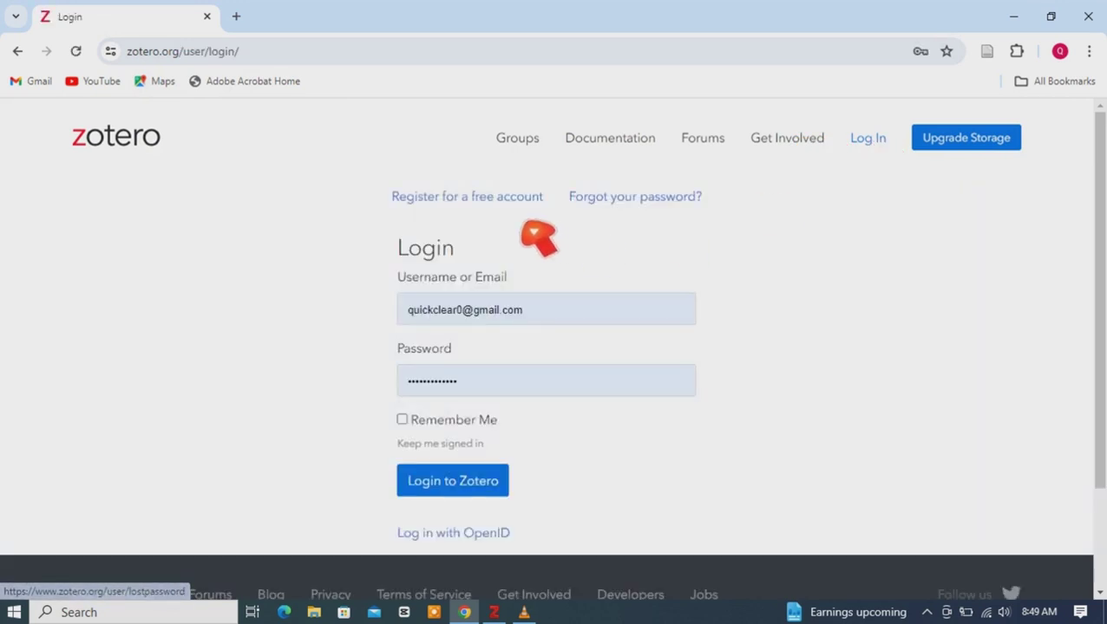
- Review the free account registration form on the Zotero website and return to the login page
{"action": "left_click", "coordinate": [507, 216]}
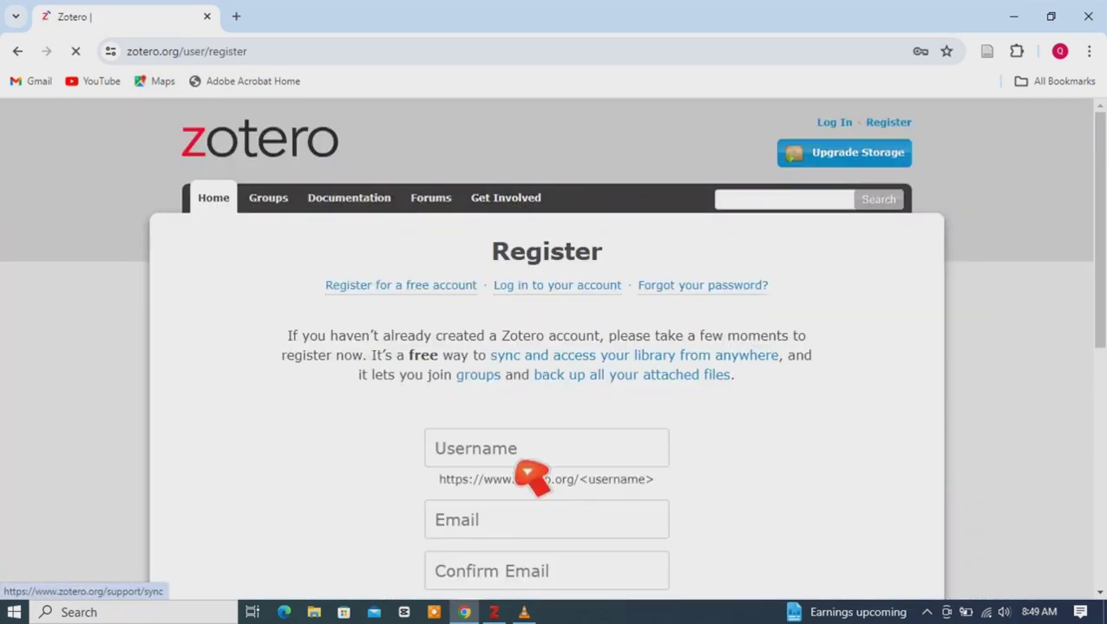
{"action": "left_click_drag", "start_coordinate": [1100, 318], "coordinate": [1098, 439]}
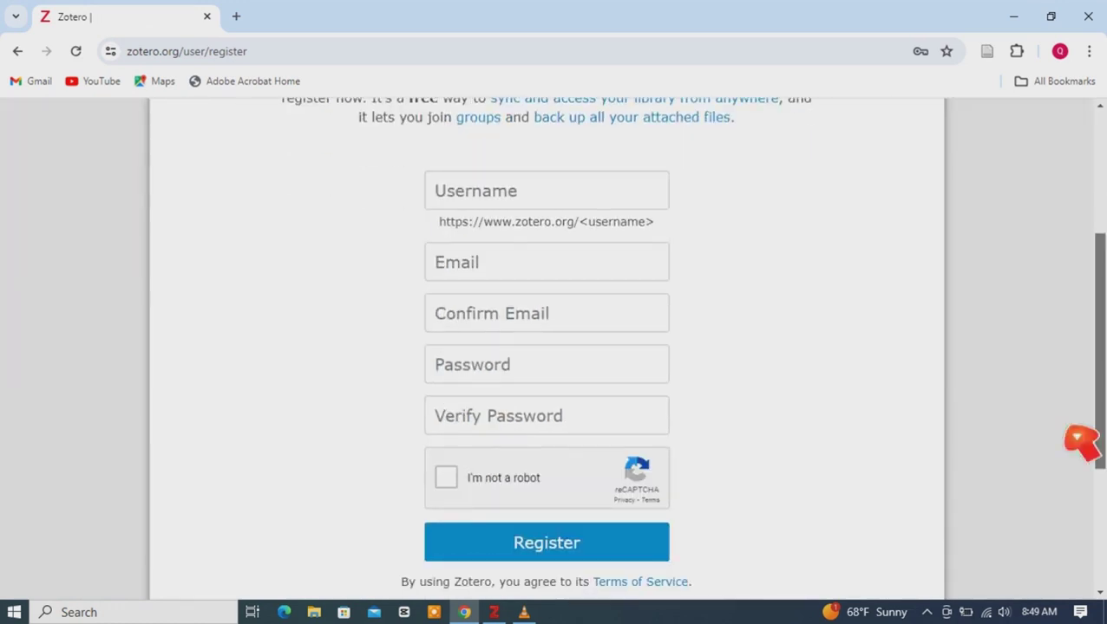
{"action": "scroll", "coordinate": [546, 347], "scroll_direction": "up", "scroll_amount": 3}
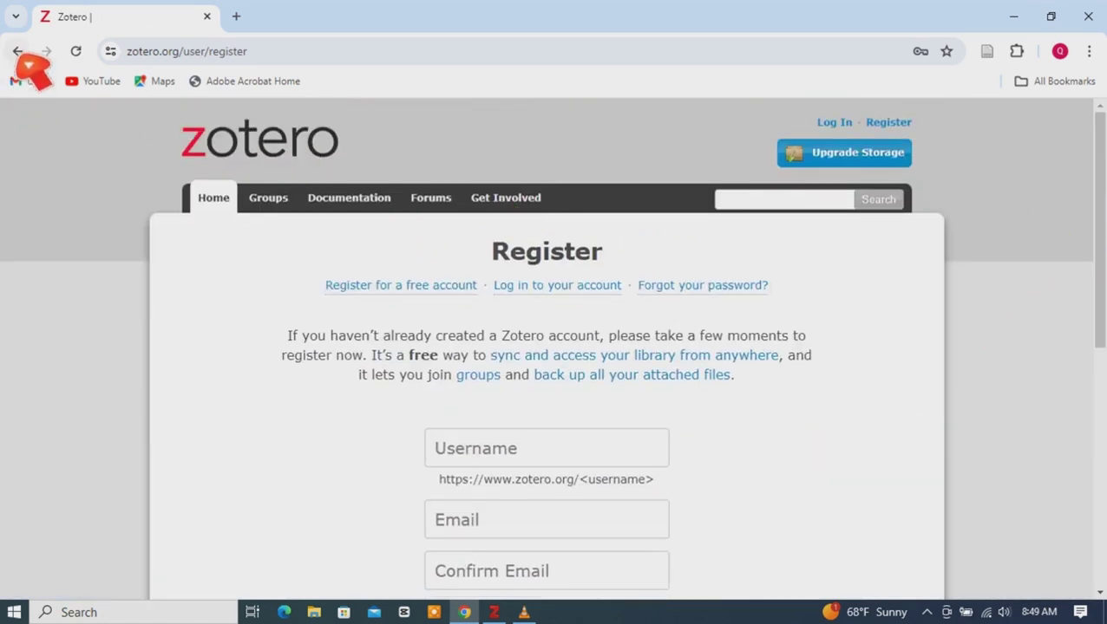
{"action": "left_click", "coordinate": [17, 51]}
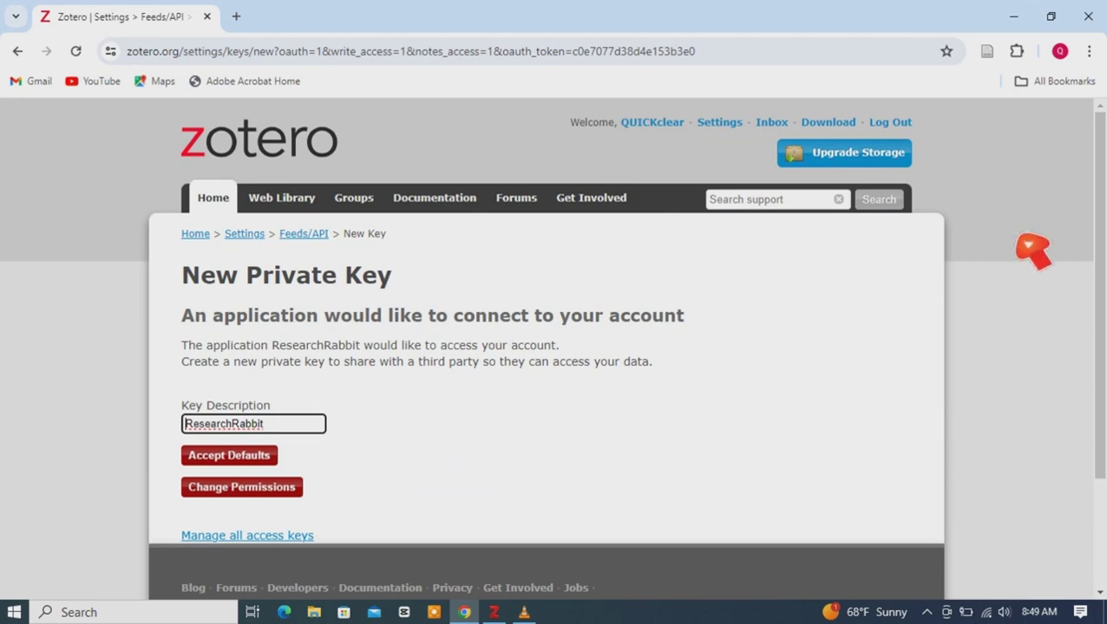
- Open the account's Web Library on the Zotero website and compare its items with My Library in the Zotero desktop app
{"action": "mouse_move", "coordinate": [1102, 244]}
{"action": "left_mouse_down"}
{"action": "mouse_move", "coordinate": [1102, 362]}
{"action": "mouse_move", "coordinate": [1101, 252]}
{"action": "left_mouse_up"}
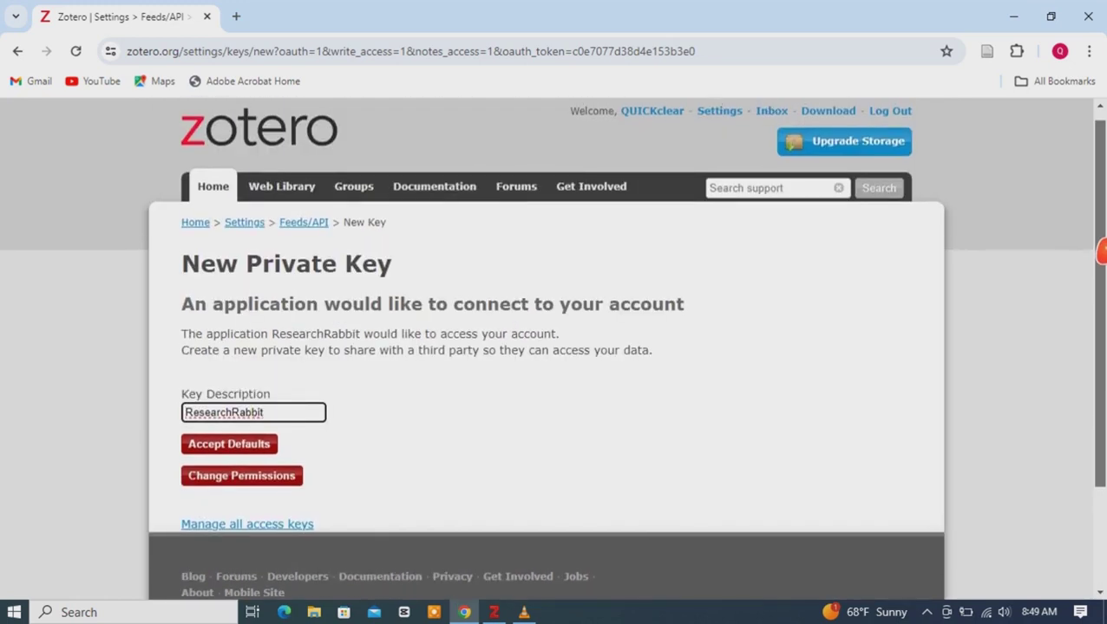
{"action": "left_click", "coordinate": [308, 200]}
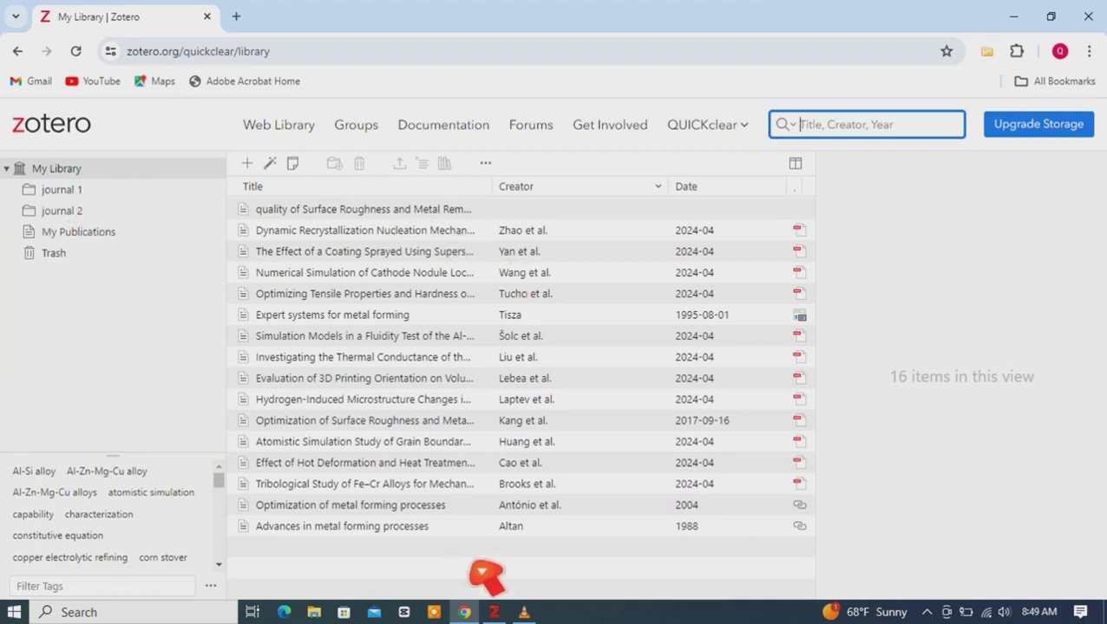
{"action": "left_click", "coordinate": [493, 612]}
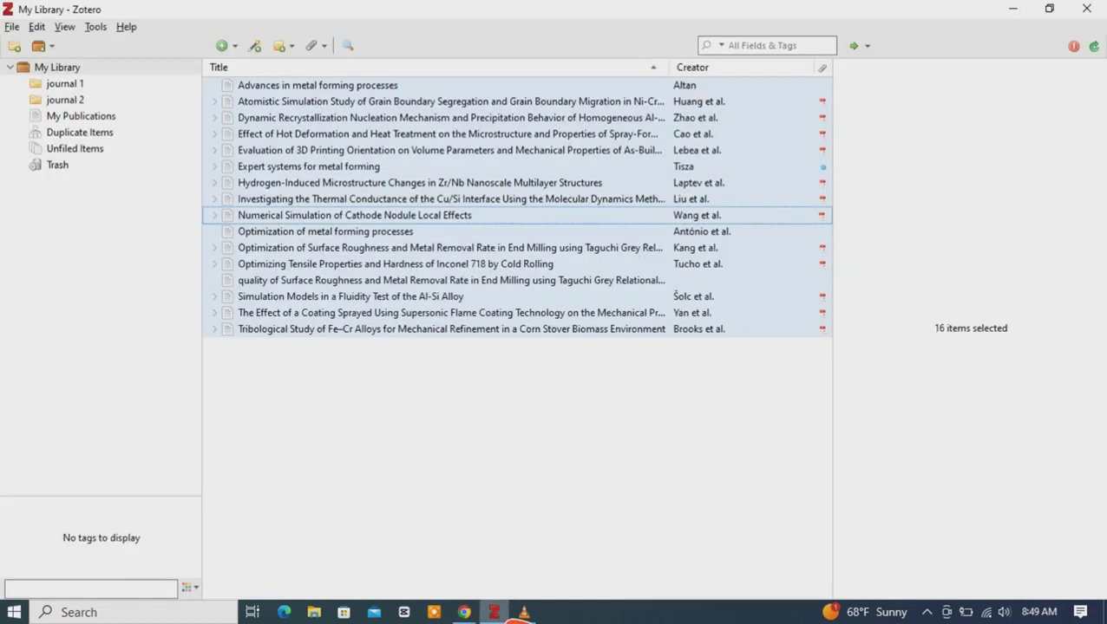
{"action": "left_click", "coordinate": [469, 612]}
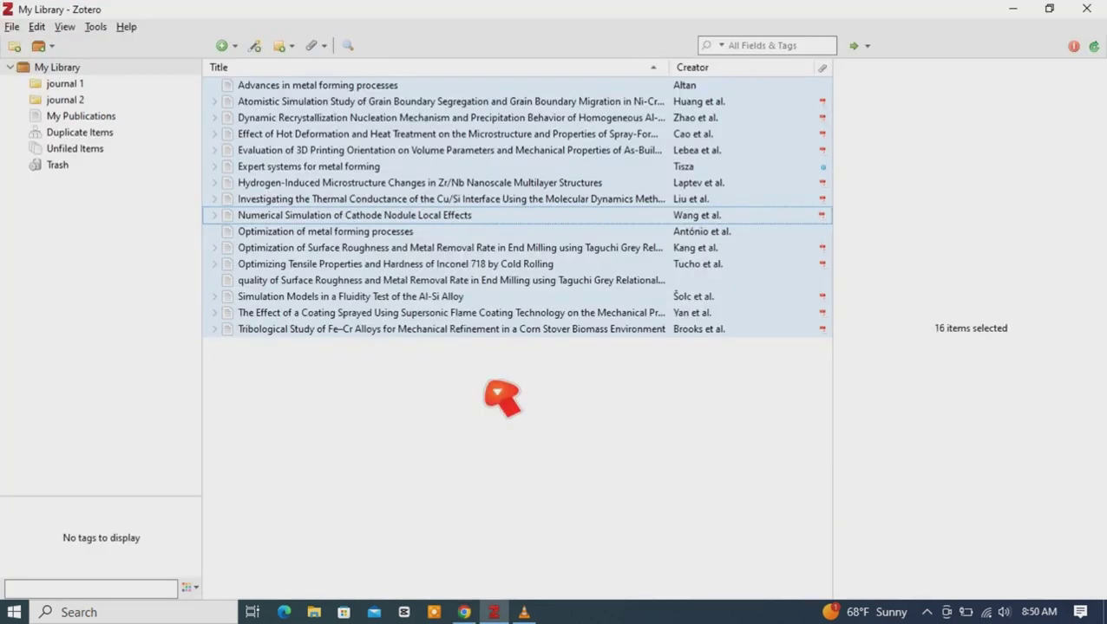
- View the journal 1 collection and My Library in the Zotero desktop app, and open journal 1 in the web library in Chrome
{"action": "left_click_drag", "start_coordinate": [336, 179], "coordinate": [84, 85]}
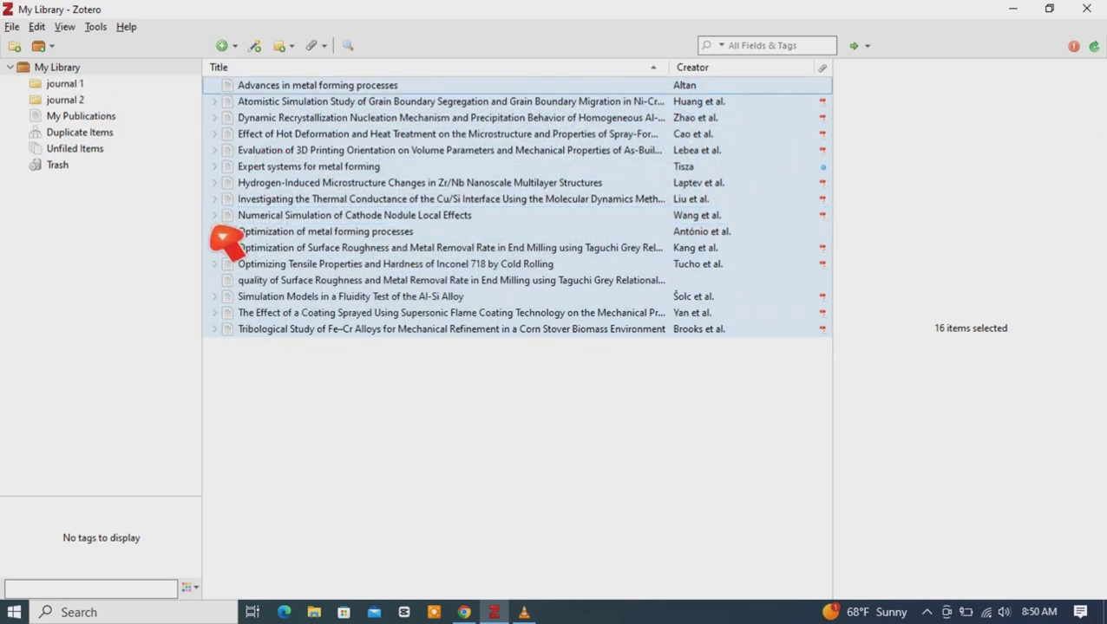
{"action": "double_click", "coordinate": [85, 87]}
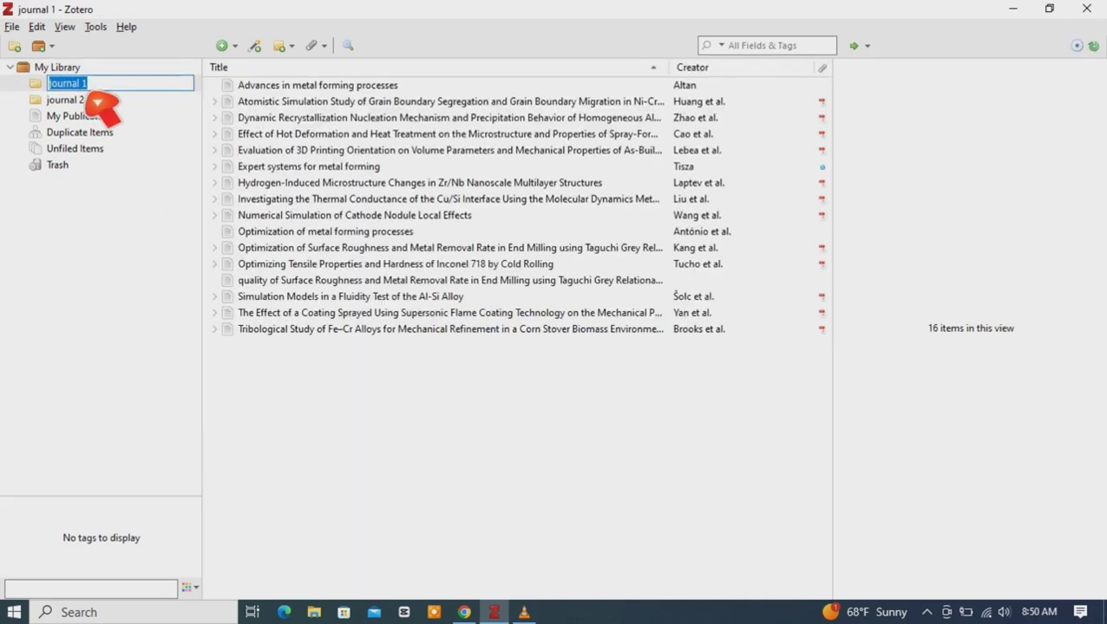
{"action": "left_click", "coordinate": [71, 71]}
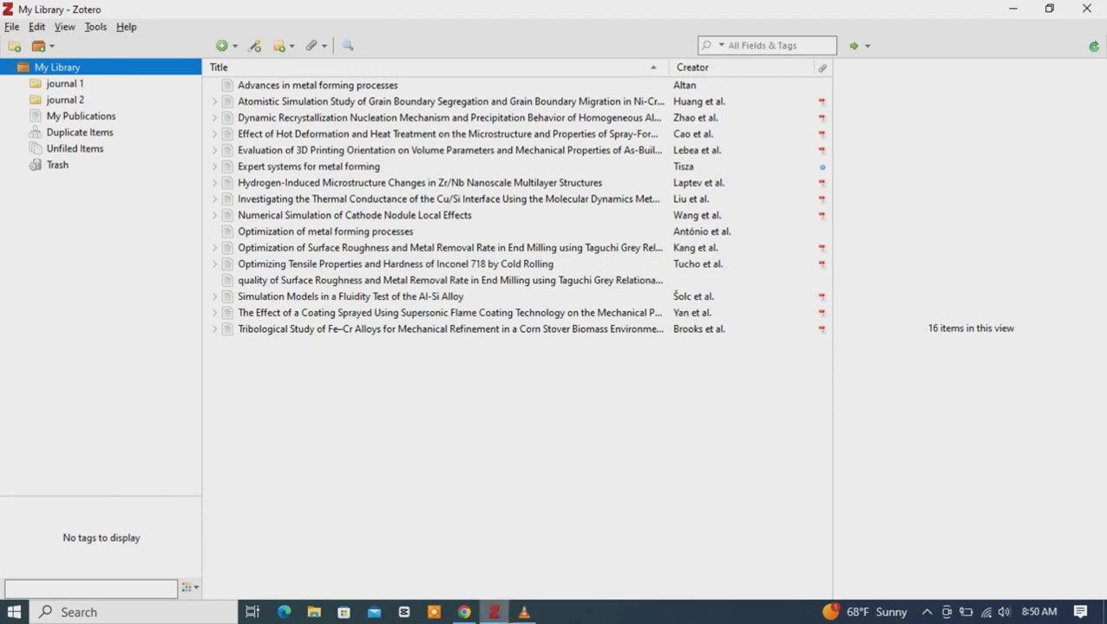
{"action": "left_click", "coordinate": [493, 612]}
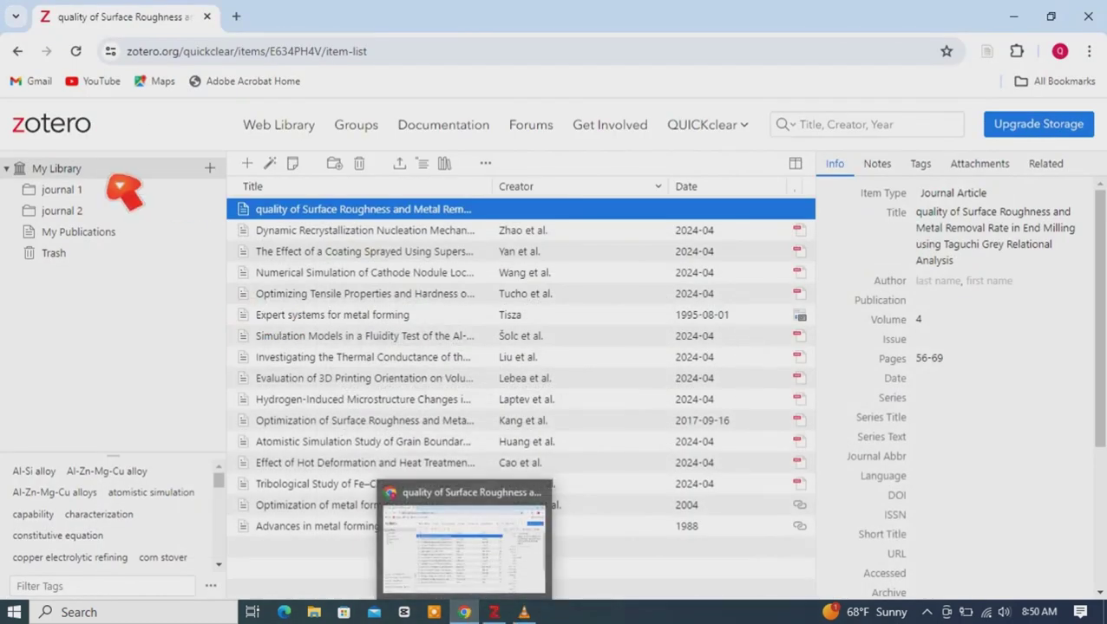
{"action": "left_click", "coordinate": [78, 191]}
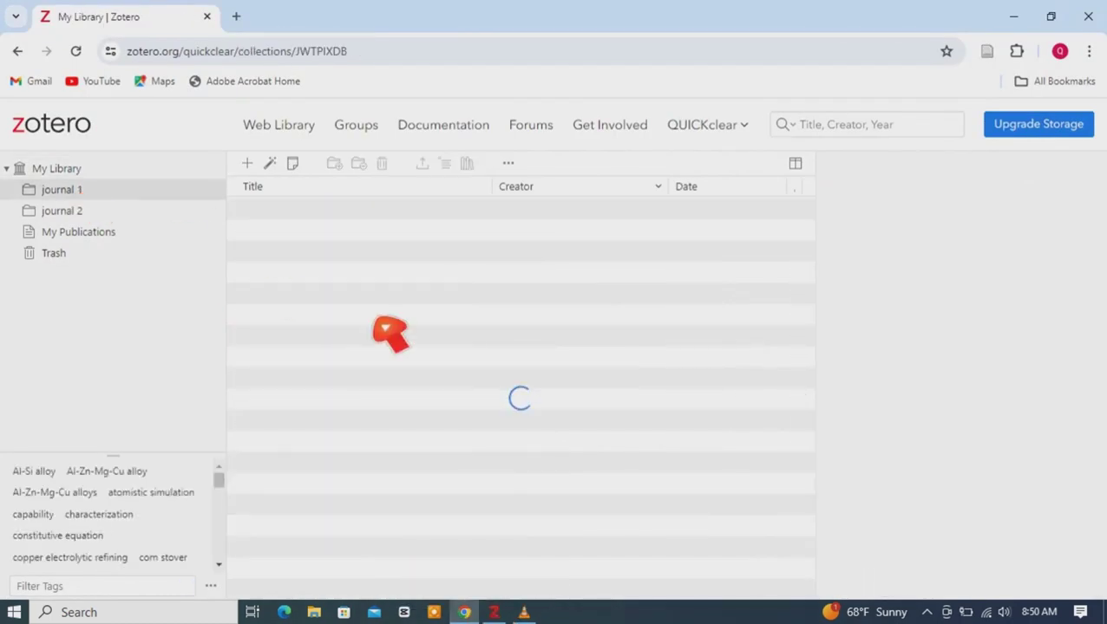
- Move all items of My Library in the Zotero desktop app to the Trash and switch to the web library in Chrome
{"action": "key", "text": "alt+Tab"}
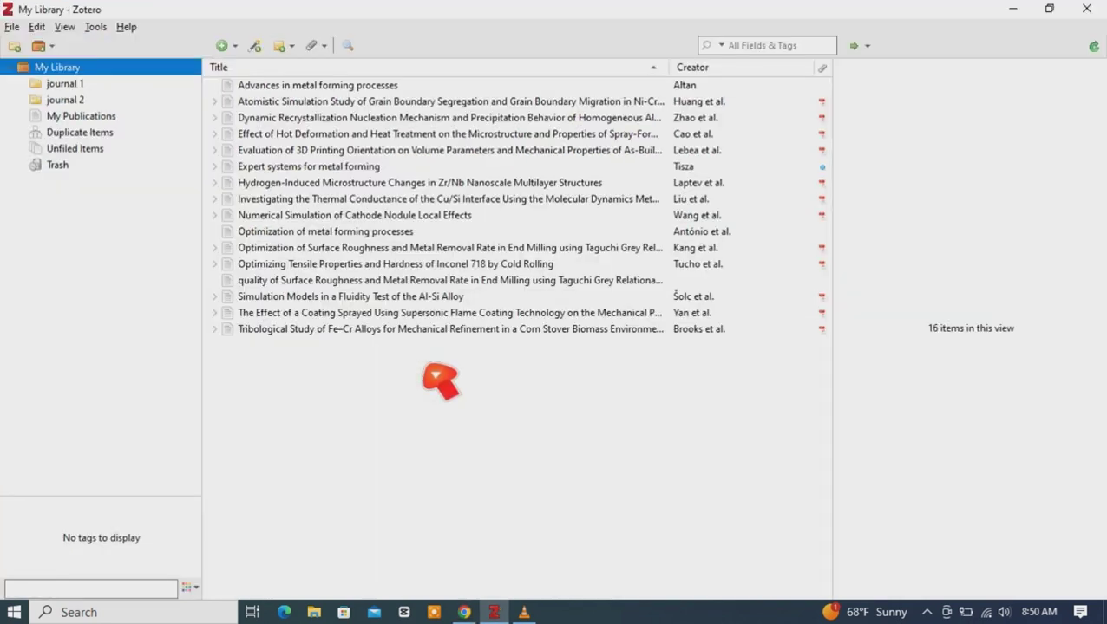
{"action": "left_click", "coordinate": [312, 87]}
{"action": "key", "text": "ctrl+a"}
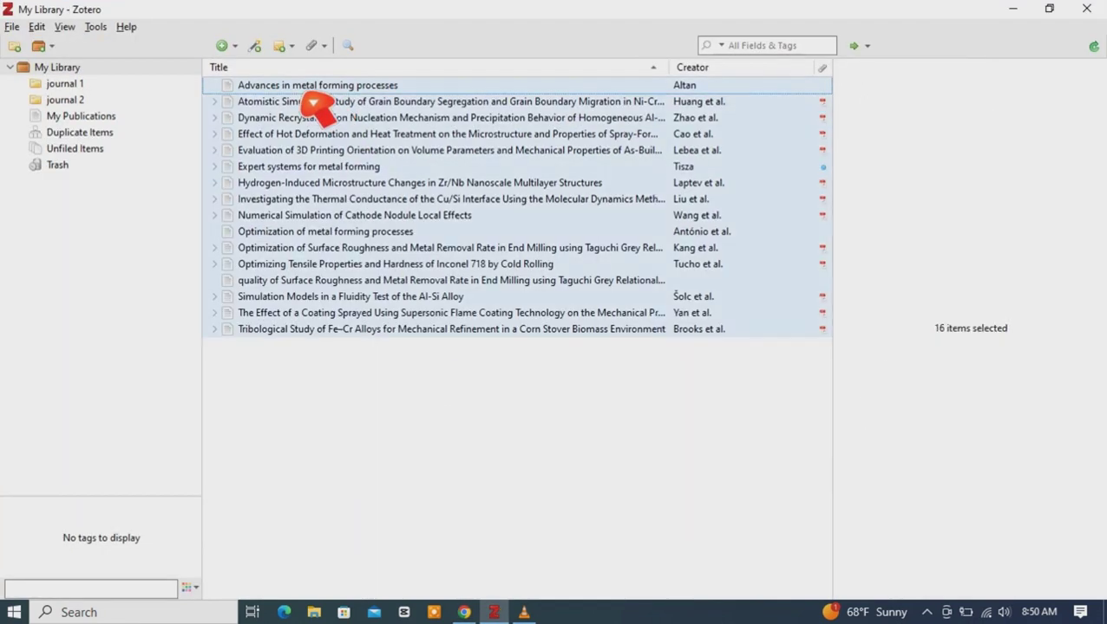
{"action": "right_click", "coordinate": [312, 101]}
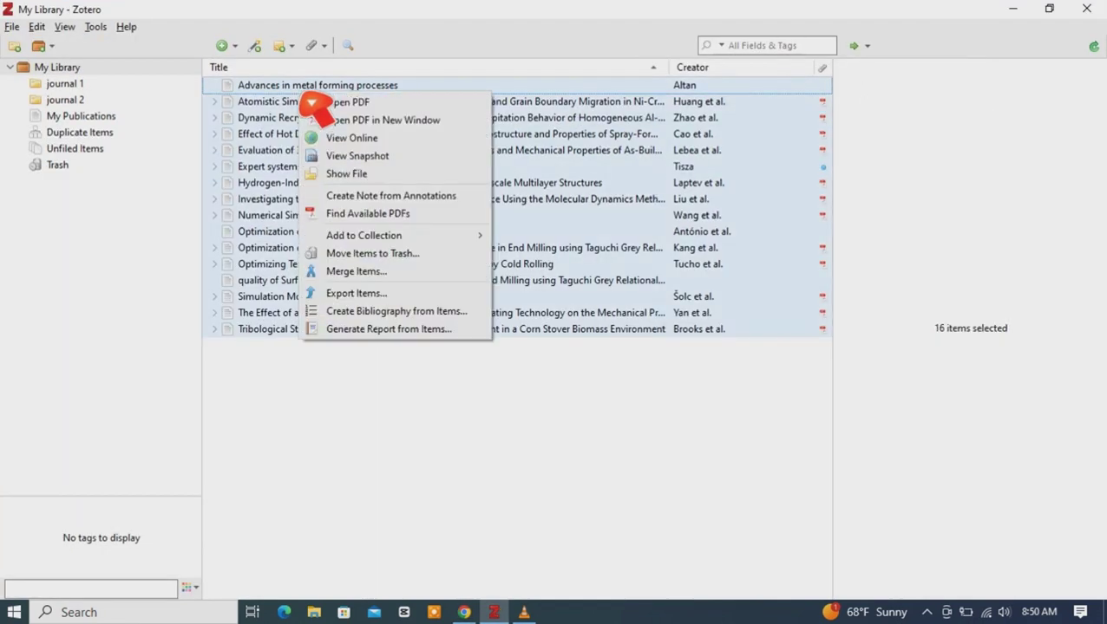
{"action": "left_click", "coordinate": [405, 268]}
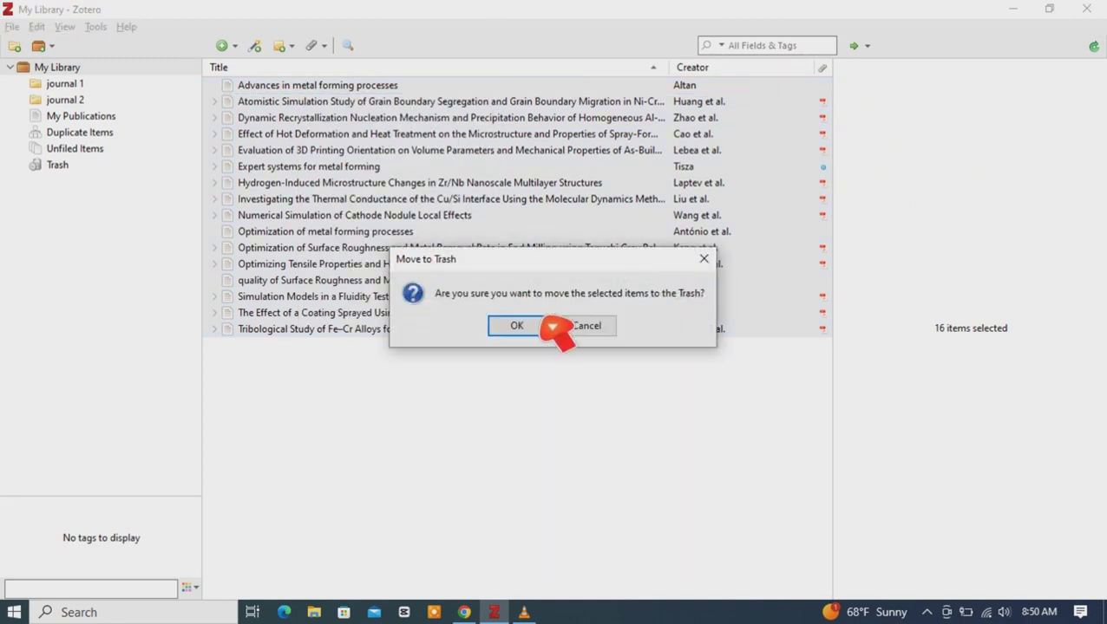
{"action": "left_click", "coordinate": [530, 327]}
{"action": "left_click", "coordinate": [469, 614]}
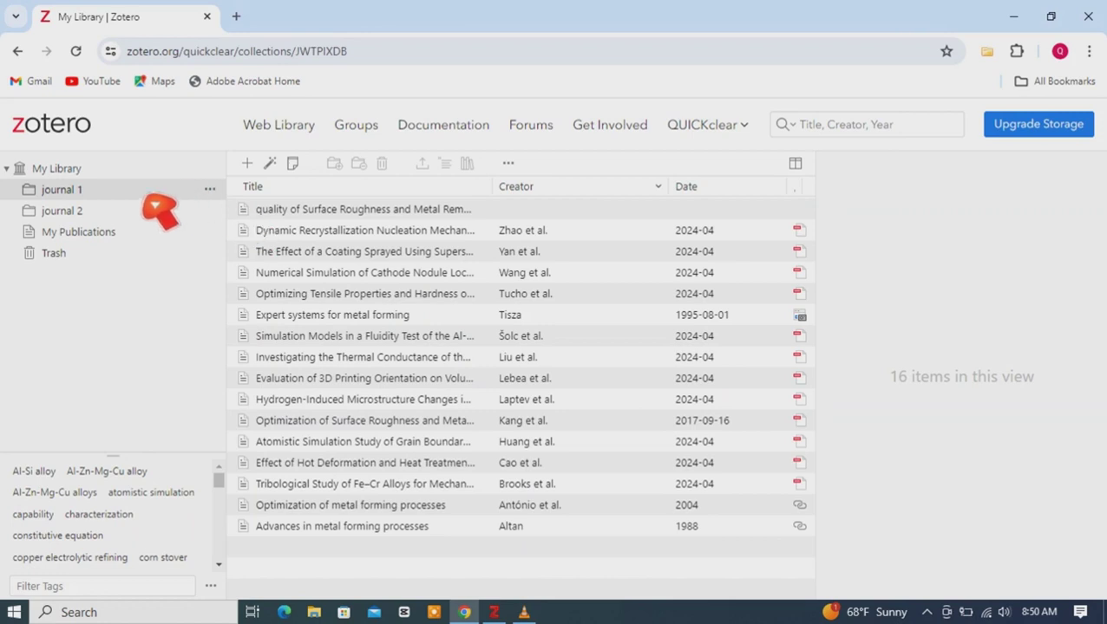
- View My Library and the Trash in the web library, and switch to the Zotero desktop app
{"action": "left_click", "coordinate": [121, 176]}
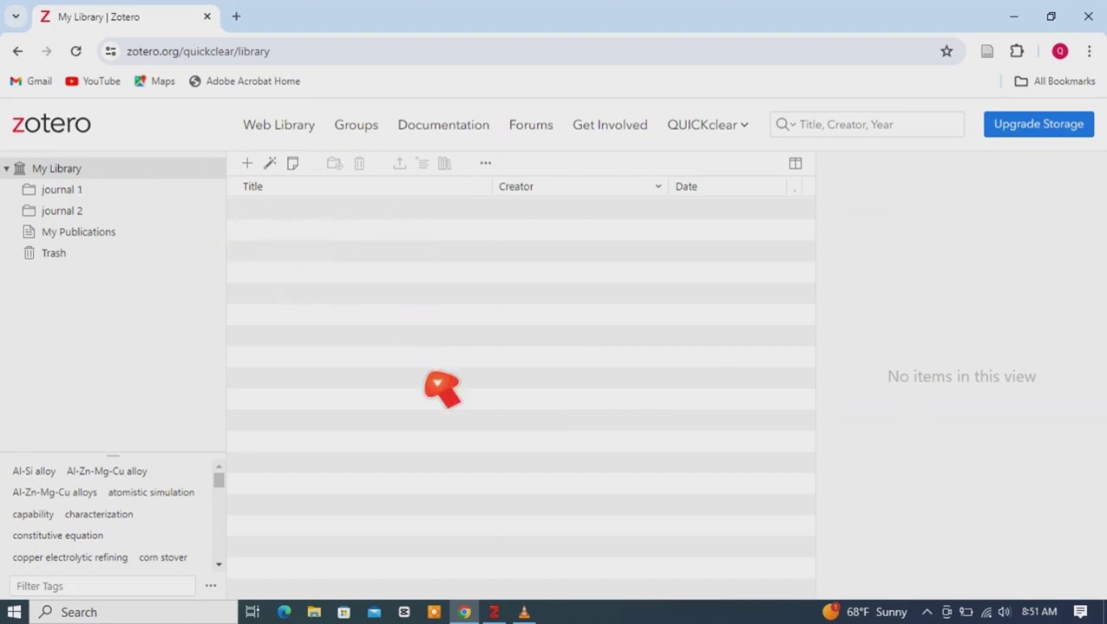
{"action": "left_click", "coordinate": [77, 254]}
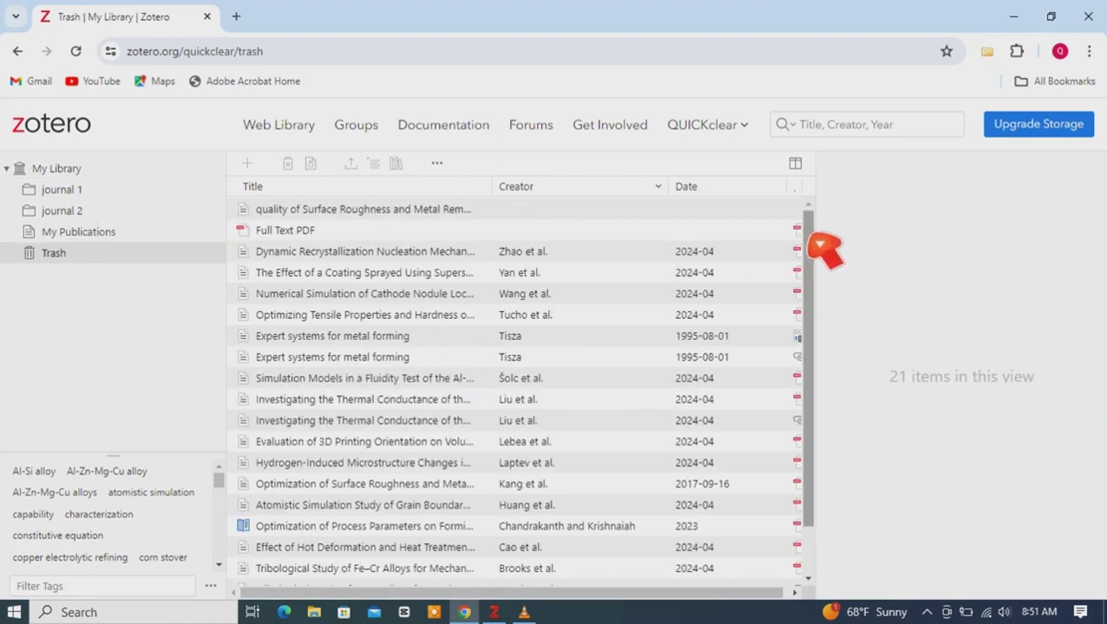
{"action": "key", "text": "alt+Tab"}
- Restore all items from the Trash to the library in the Zotero desktop app and display My Library
{"action": "left_click", "coordinate": [280, 87]}
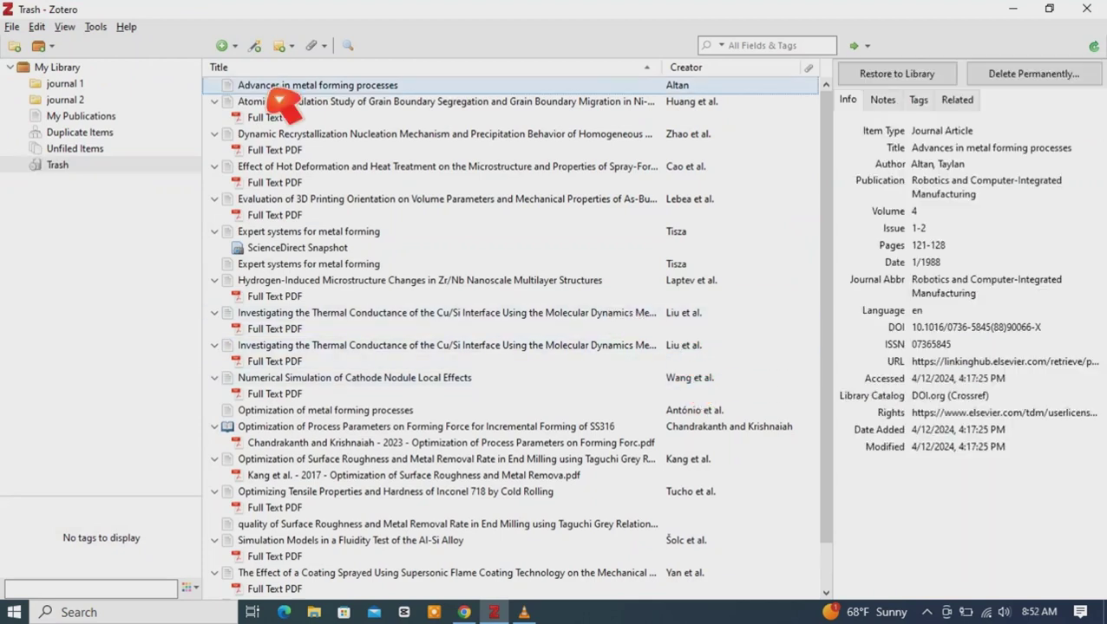
{"action": "key", "text": "ctrl+a"}
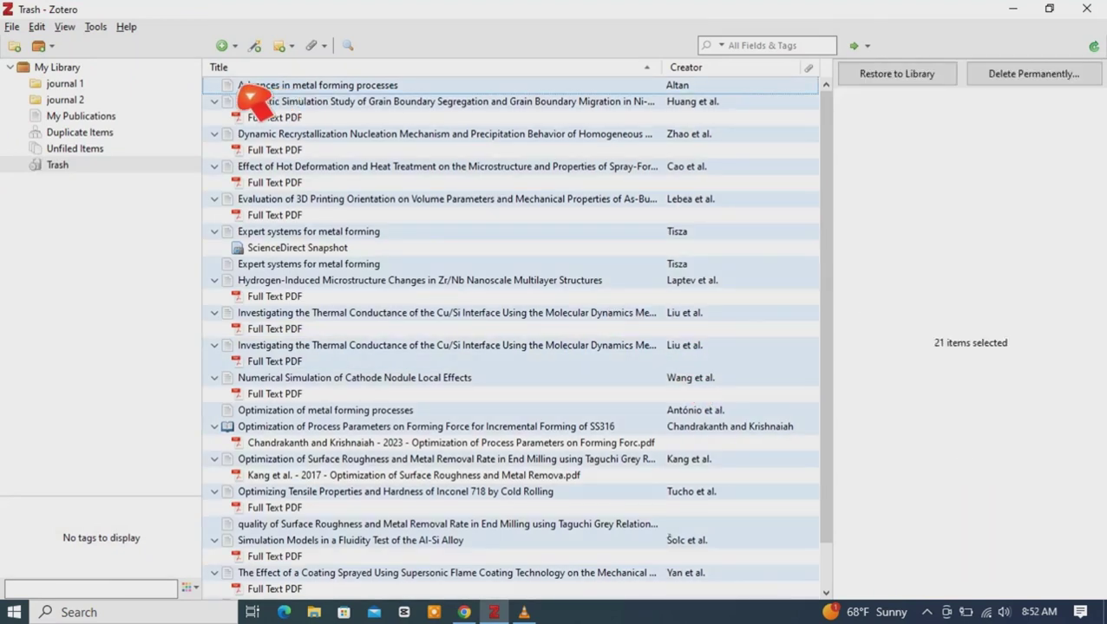
{"action": "right_click", "coordinate": [248, 95]}
{"action": "left_click", "coordinate": [284, 96]}
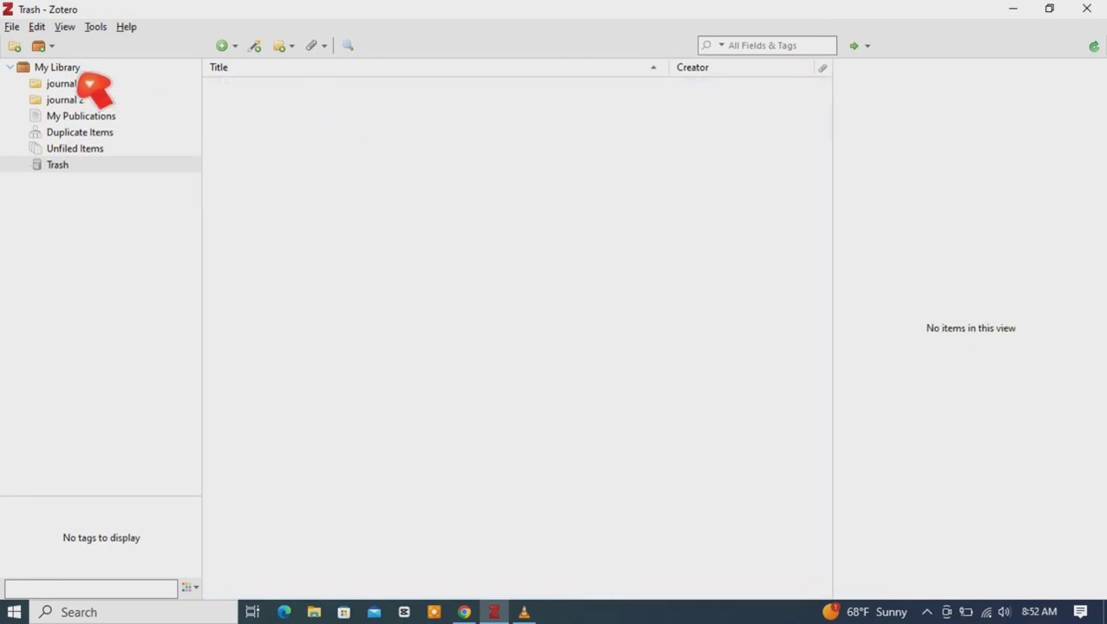
{"action": "left_click", "coordinate": [78, 69]}
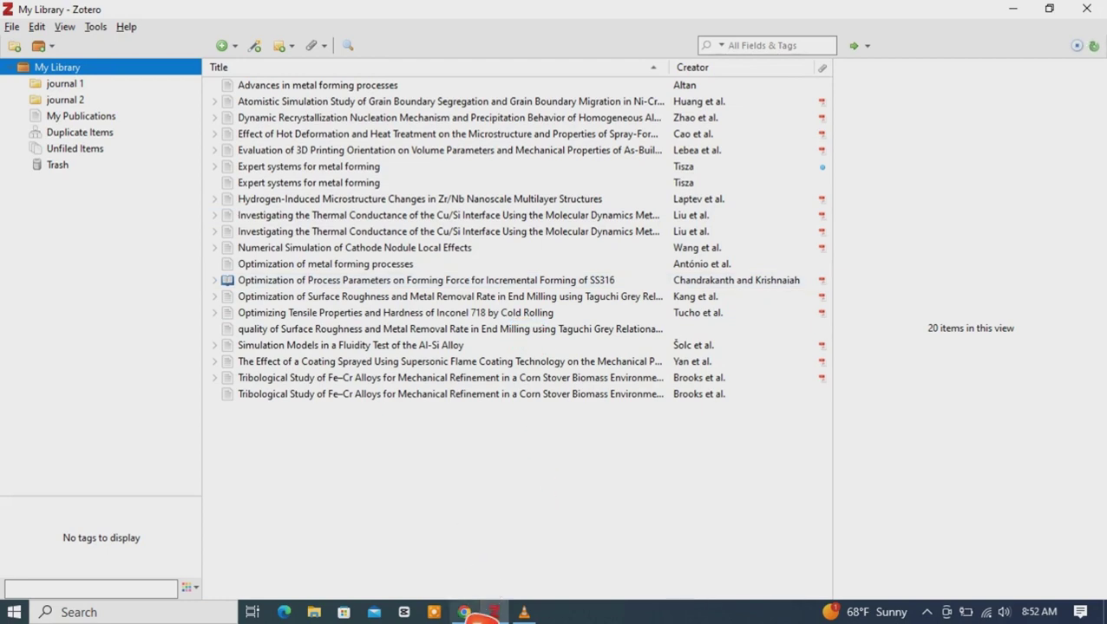
- Switch to the web library in Chrome and look through the items synced to My Library
{"action": "left_click", "coordinate": [464, 612]}
{"action": "left_click", "coordinate": [75, 171]}
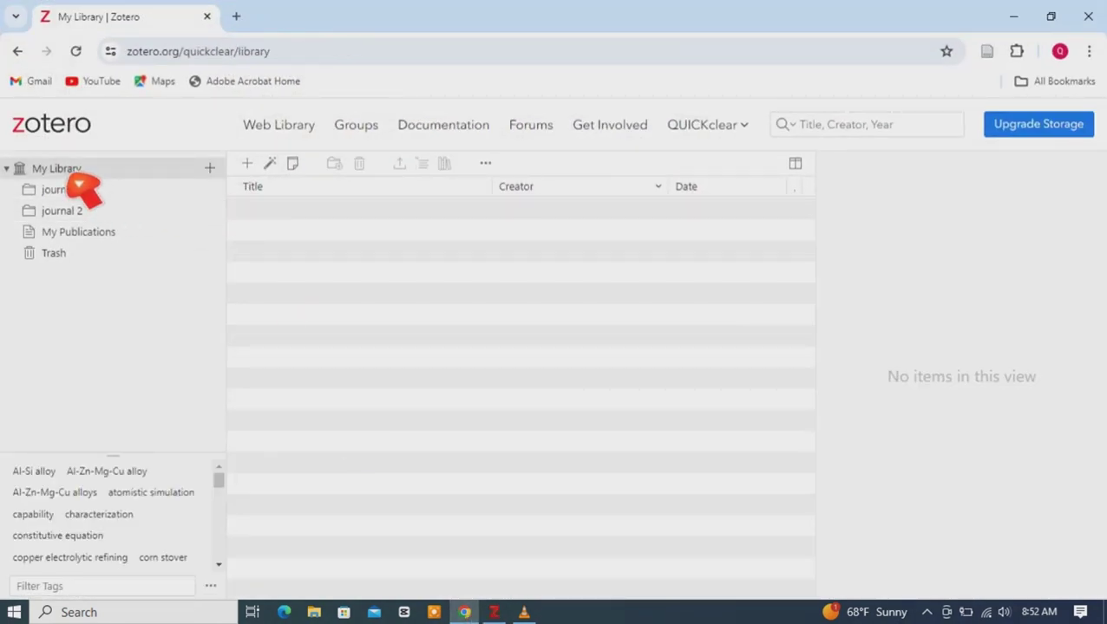
{"action": "left_click", "coordinate": [82, 191]}
{"action": "left_click", "coordinate": [79, 177]}
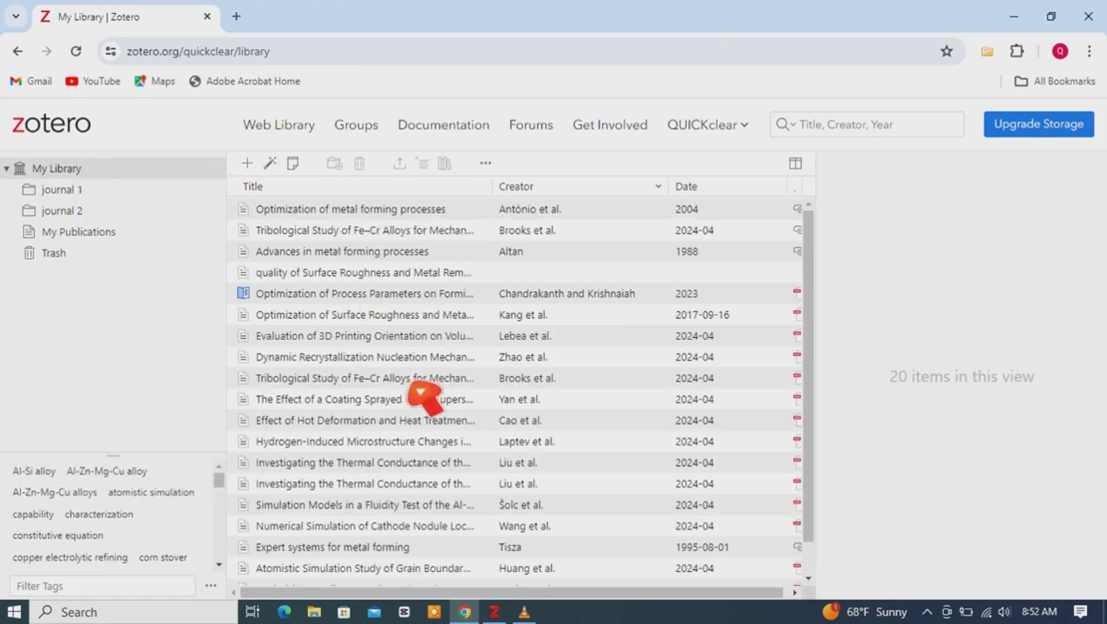
{"action": "left_click", "coordinate": [808, 575]}
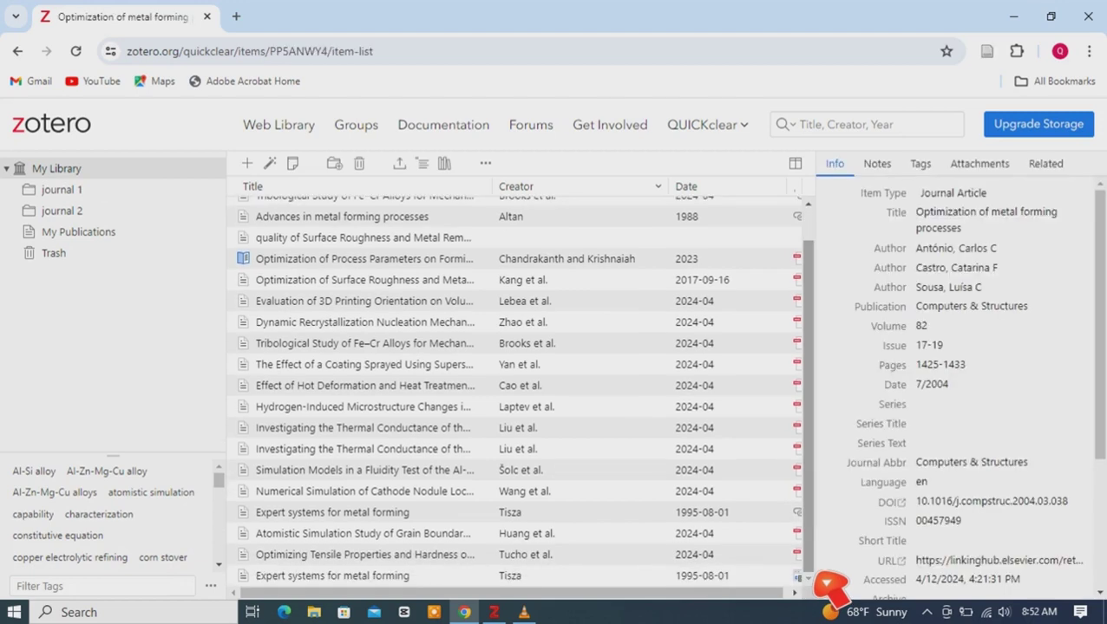
- View journal 1, journal 2, My Publications and Trash in the web library and compare My Library with the Zotero desktop app
{"action": "left_click", "coordinate": [87, 192]}
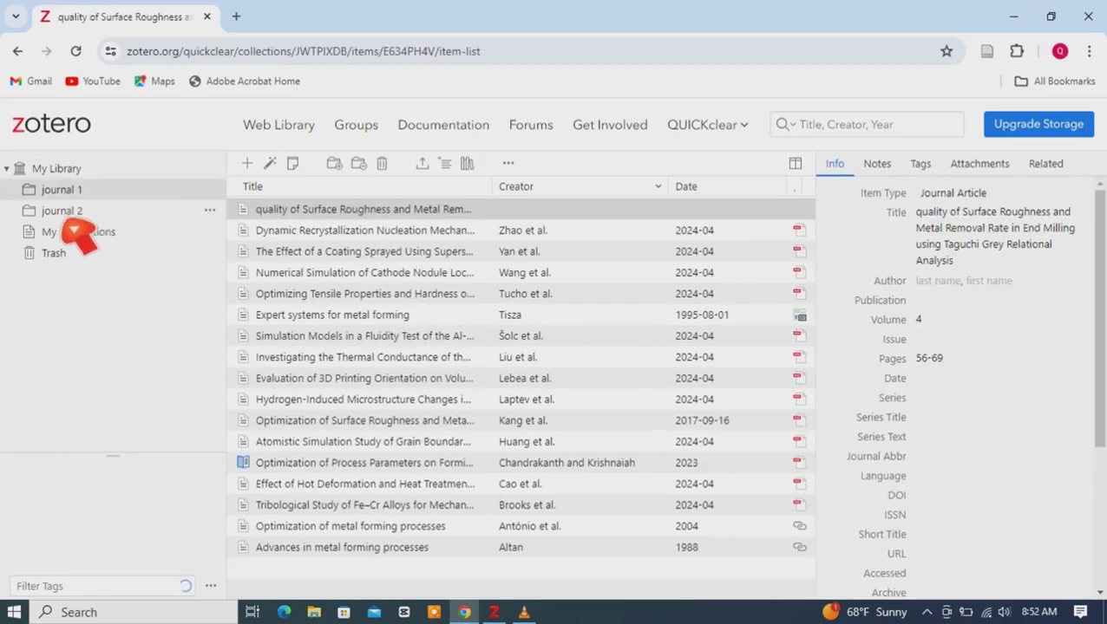
{"action": "left_click", "coordinate": [87, 212]}
{"action": "left_click", "coordinate": [80, 231]}
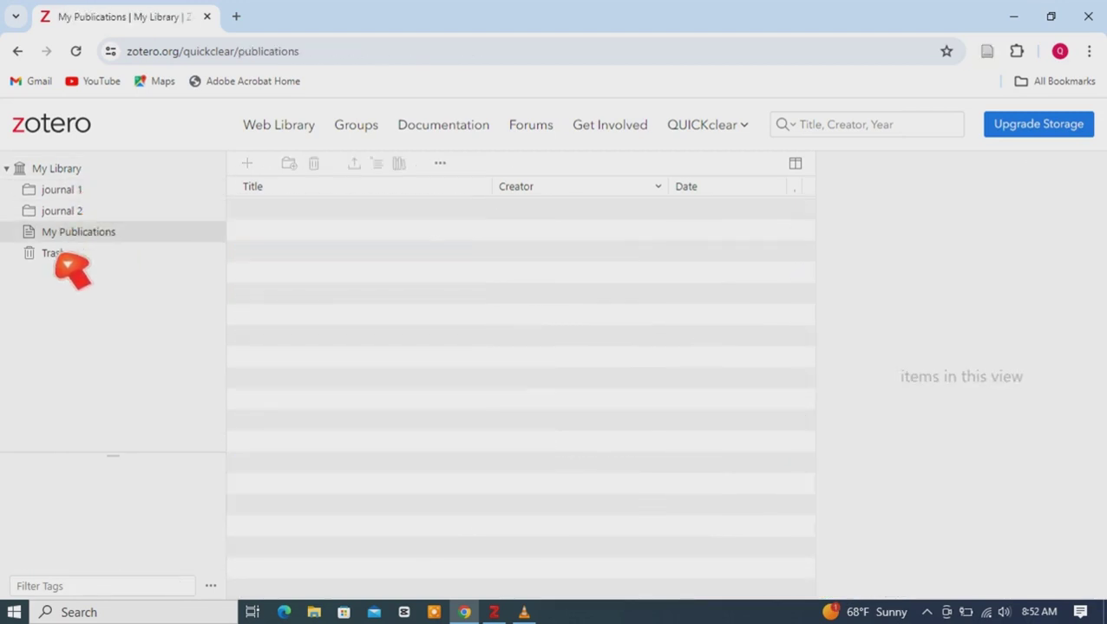
{"action": "left_click", "coordinate": [61, 253]}
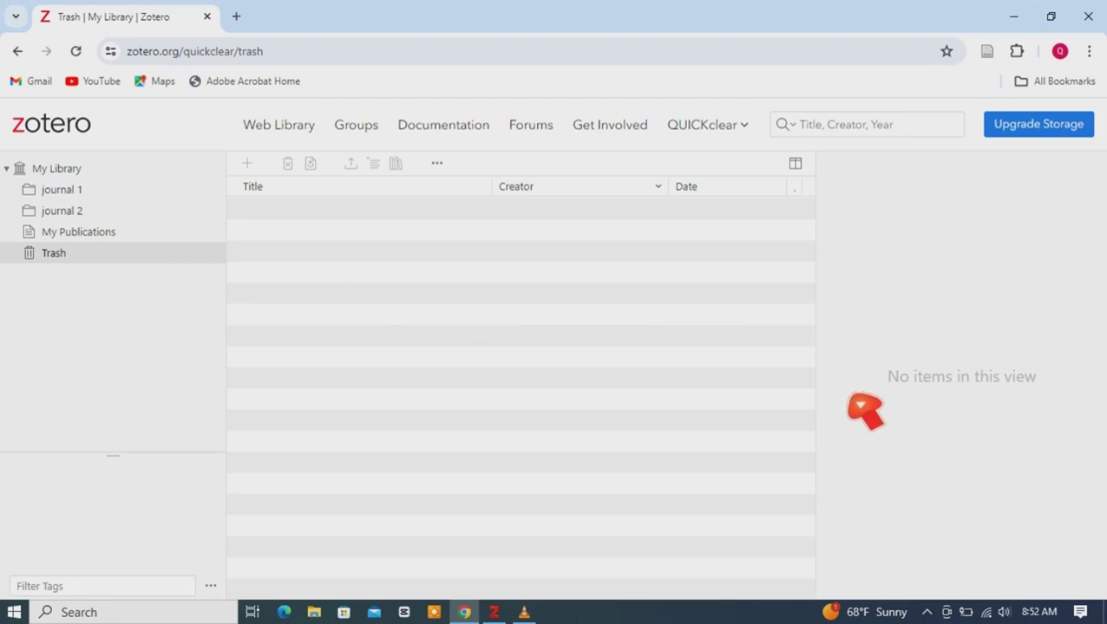
{"action": "left_click", "coordinate": [78, 192]}
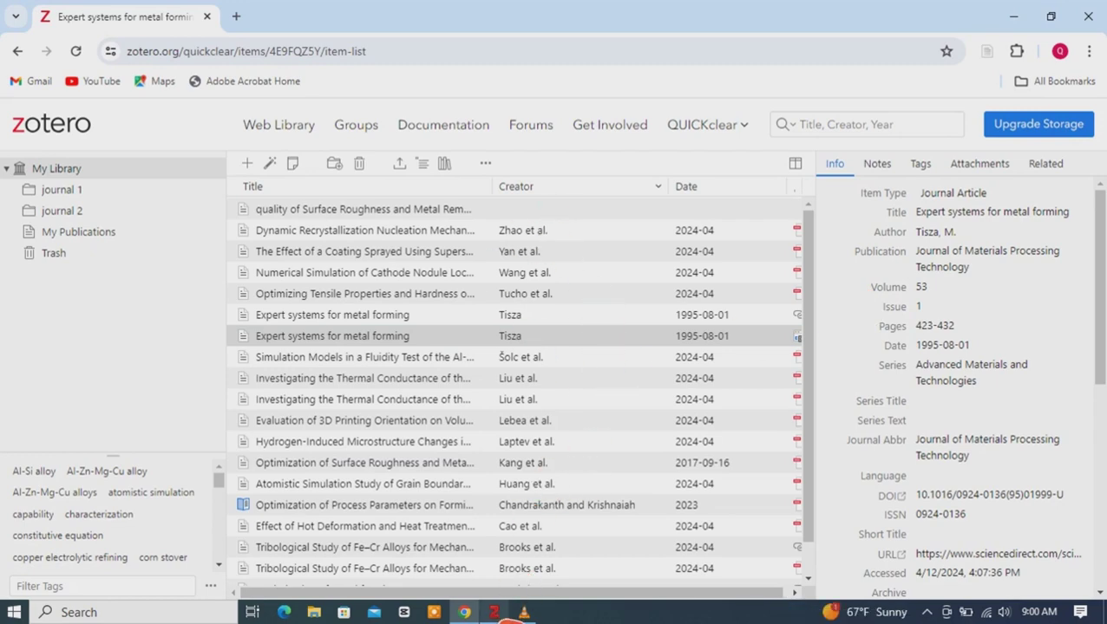
{"action": "left_click", "coordinate": [495, 613]}
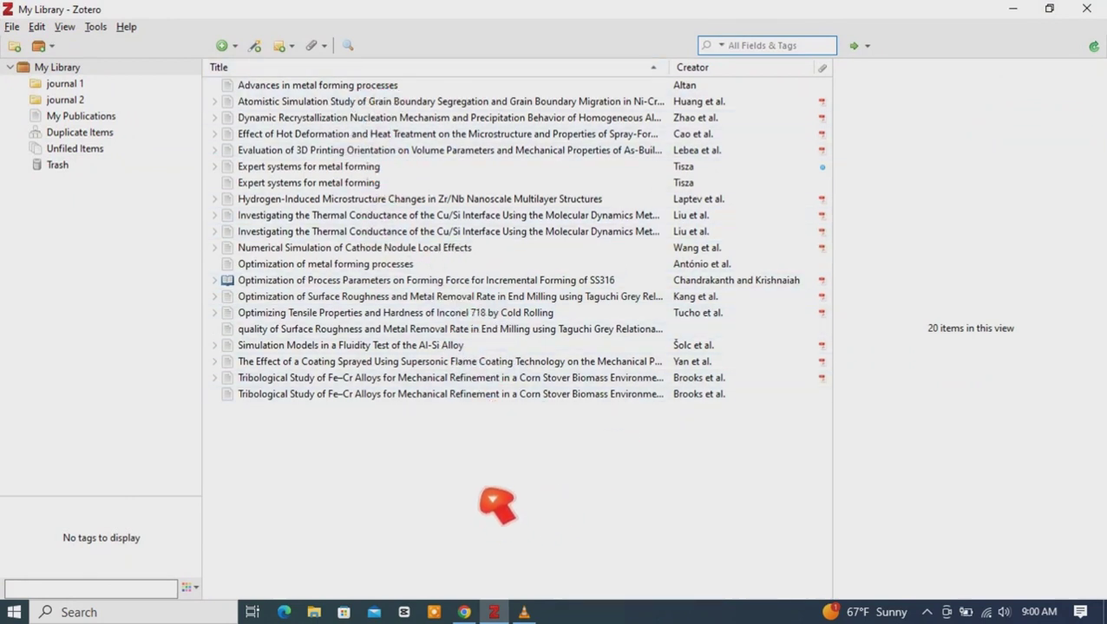
{"action": "left_click", "coordinate": [1013, 11]}
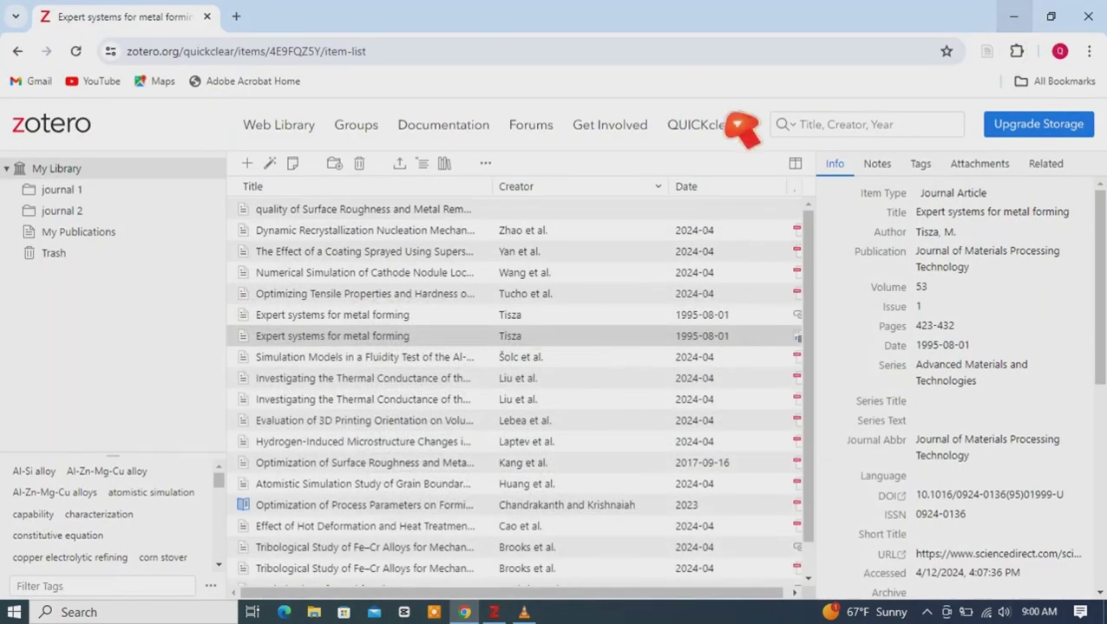
- Start adding an item by identifier in the web library and open the ScienceDirect article "Optimization of metal forming processes" in a new tab
{"action": "left_click", "coordinate": [274, 167]}
{"action": "left_click", "coordinate": [237, 16]}
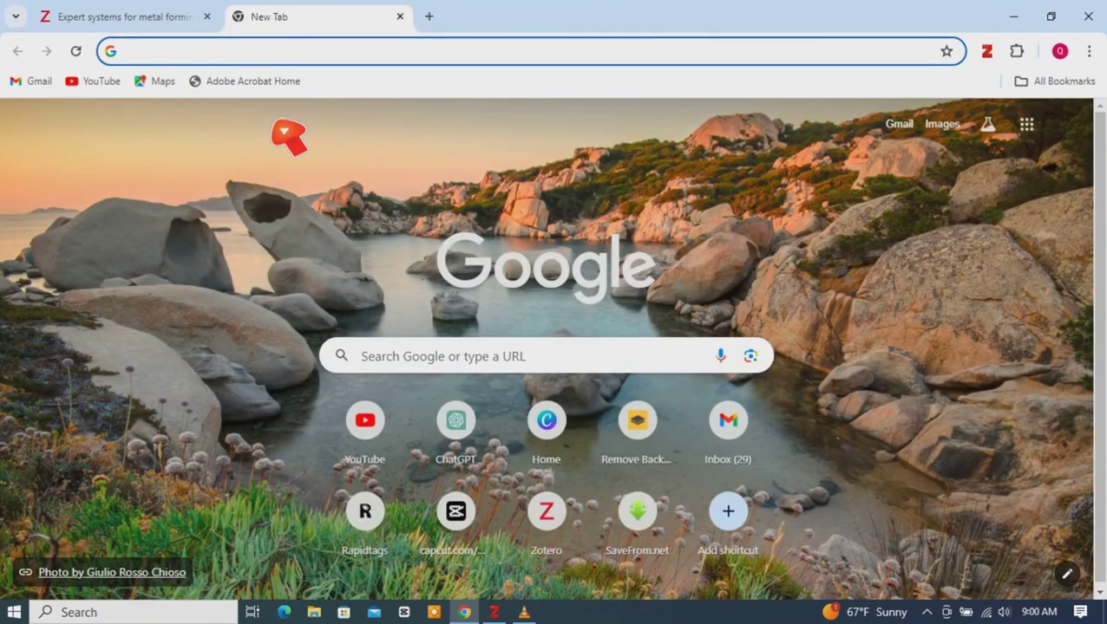
{"action": "type", "text": "me"}
{"action": "key", "text": "Return"}
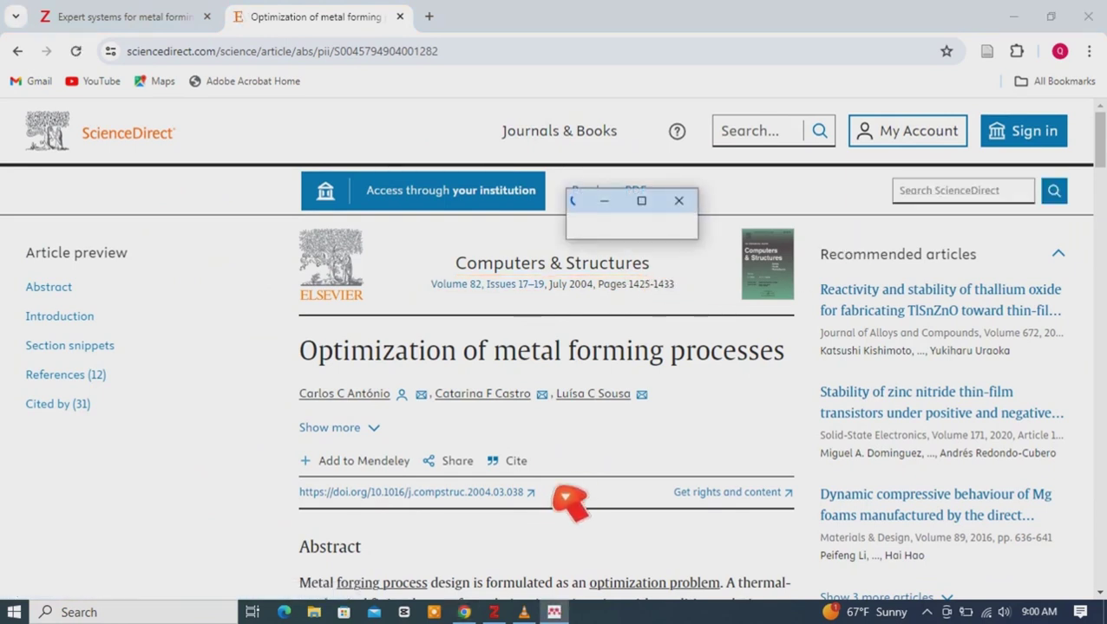
- Copy the article's DOI, 10.1016/j.compstruc.2004.03.038, from the ScienceDirect page
{"action": "left_click_drag", "start_coordinate": [560, 514], "coordinate": [375, 503]}
{"action": "right_click", "coordinate": [386, 507]}
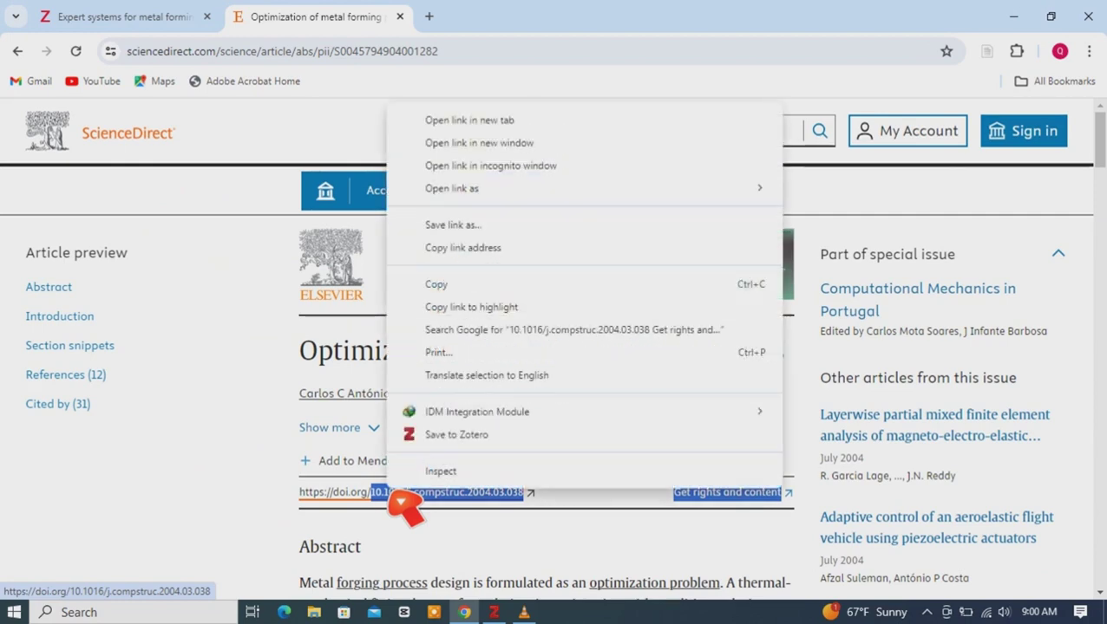
{"action": "left_click", "coordinate": [408, 285]}
- Dismiss the download dialog and add the article to My Library in the web library by its DOI, 10.1016/j.compstruc.2004.03.038
{"action": "left_click", "coordinate": [192, 23]}
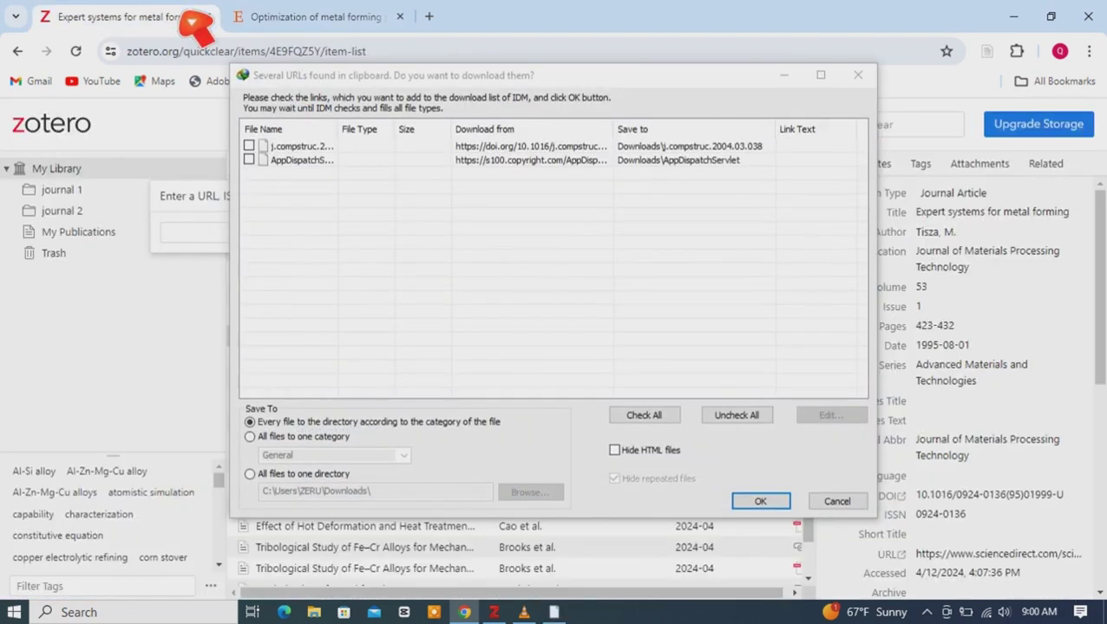
{"action": "left_click", "coordinate": [861, 78]}
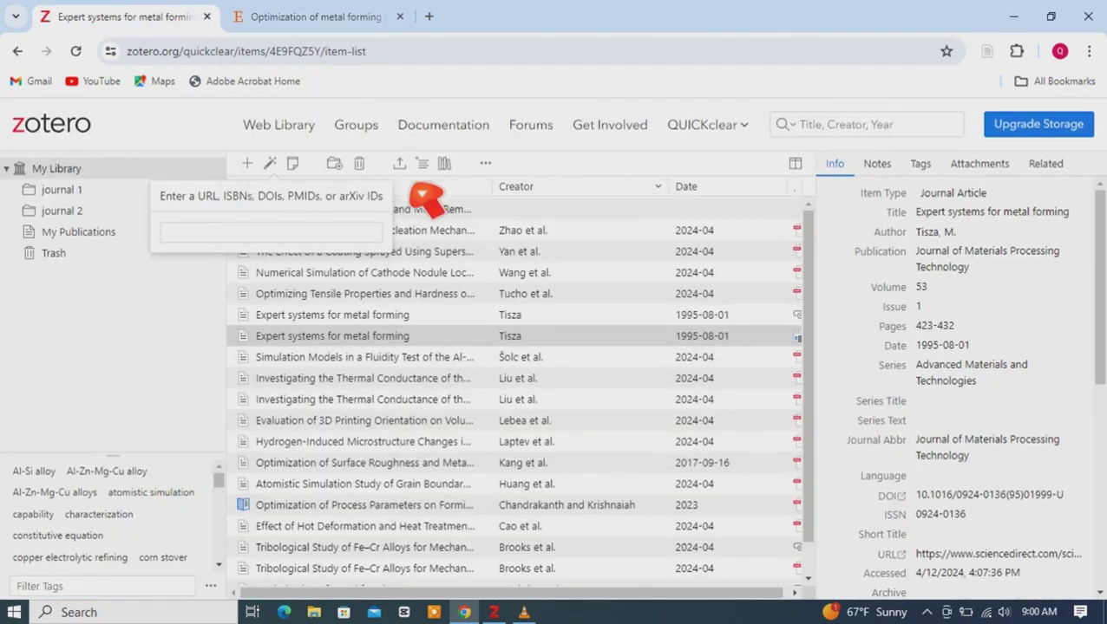
{"action": "right_click", "coordinate": [227, 249]}
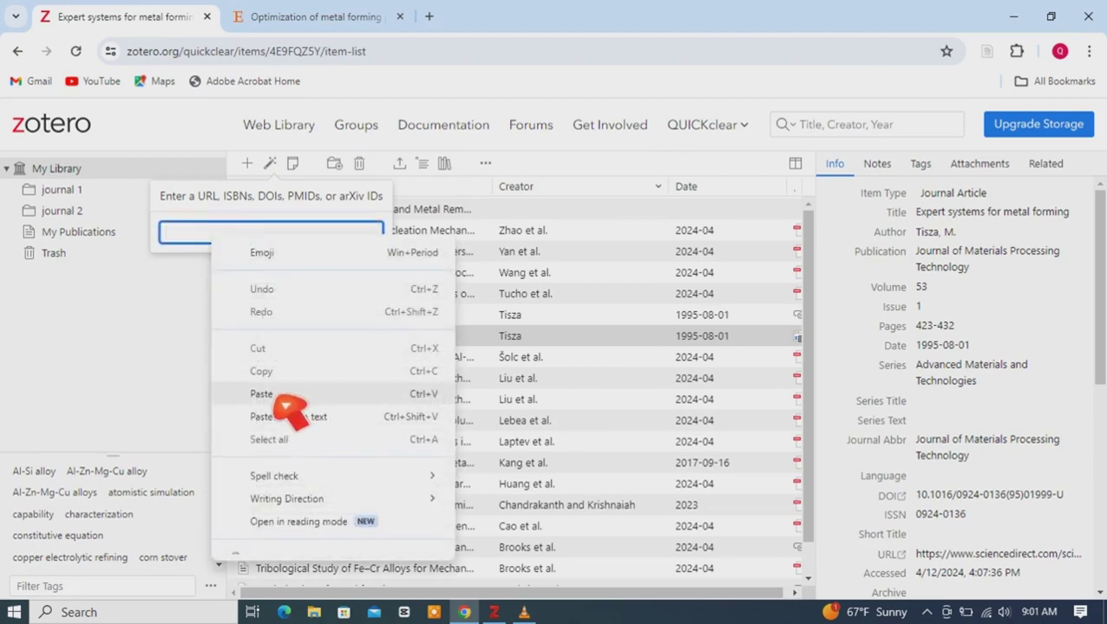
{"action": "left_click", "coordinate": [286, 396]}
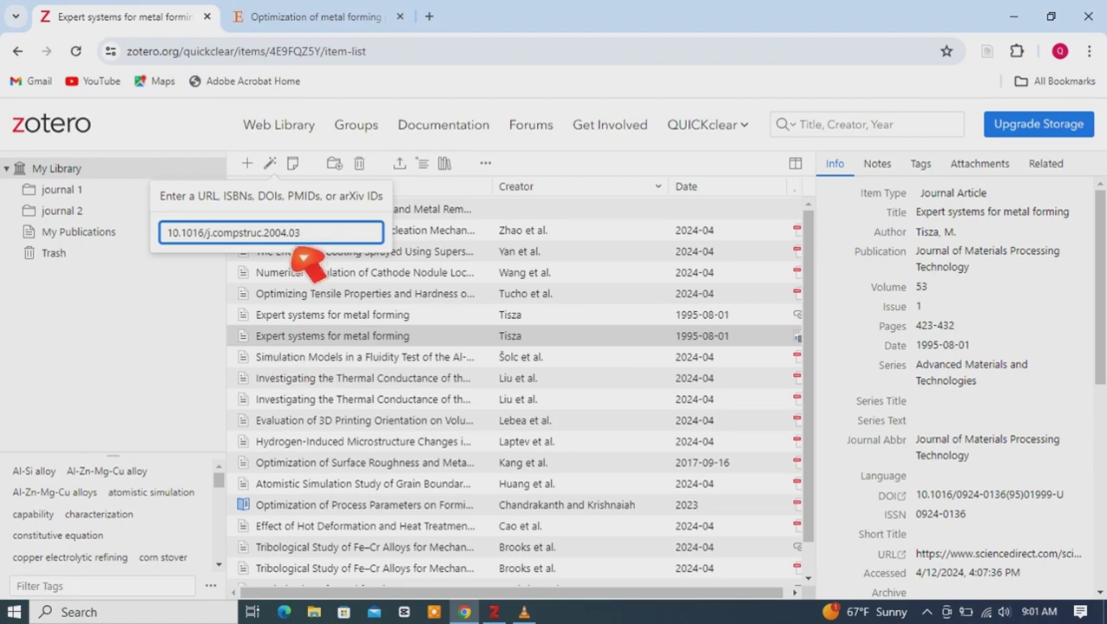
{"action": "right_click", "coordinate": [306, 241]}
{"action": "left_click", "coordinate": [347, 350]}
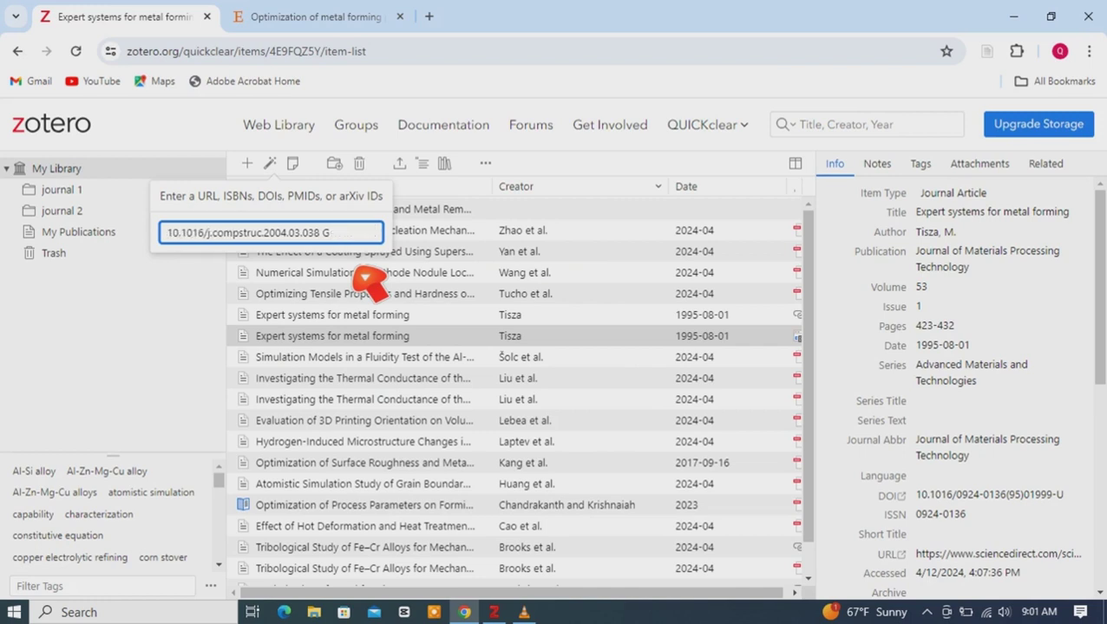
{"action": "key", "text": "Return"}
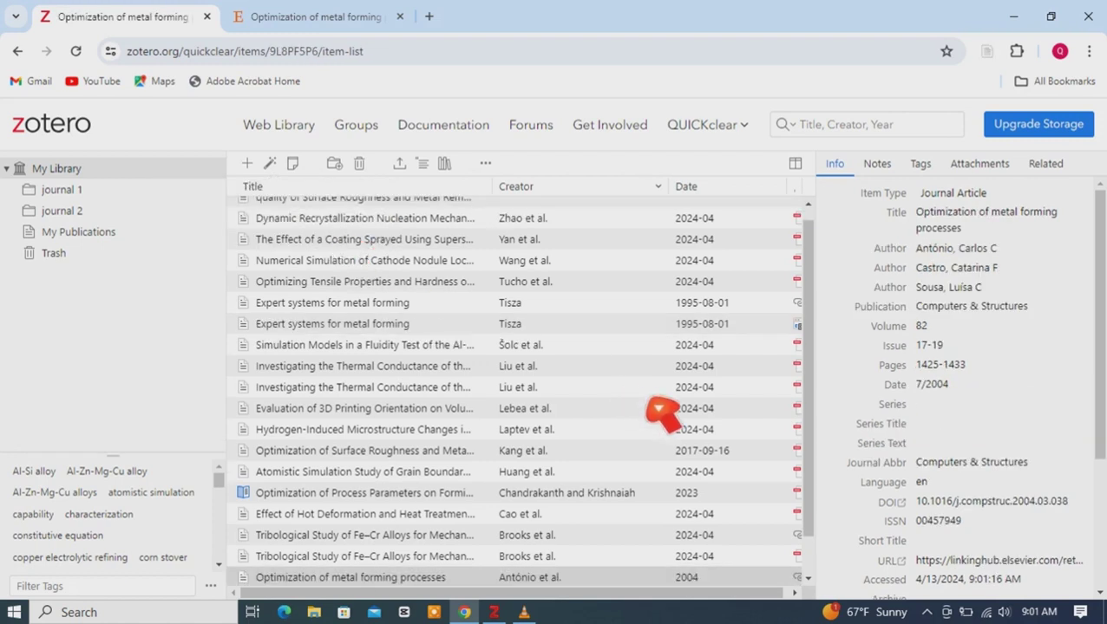
{"action": "scroll", "coordinate": [815, 513], "scroll_direction": "down", "scroll_amount": 2}
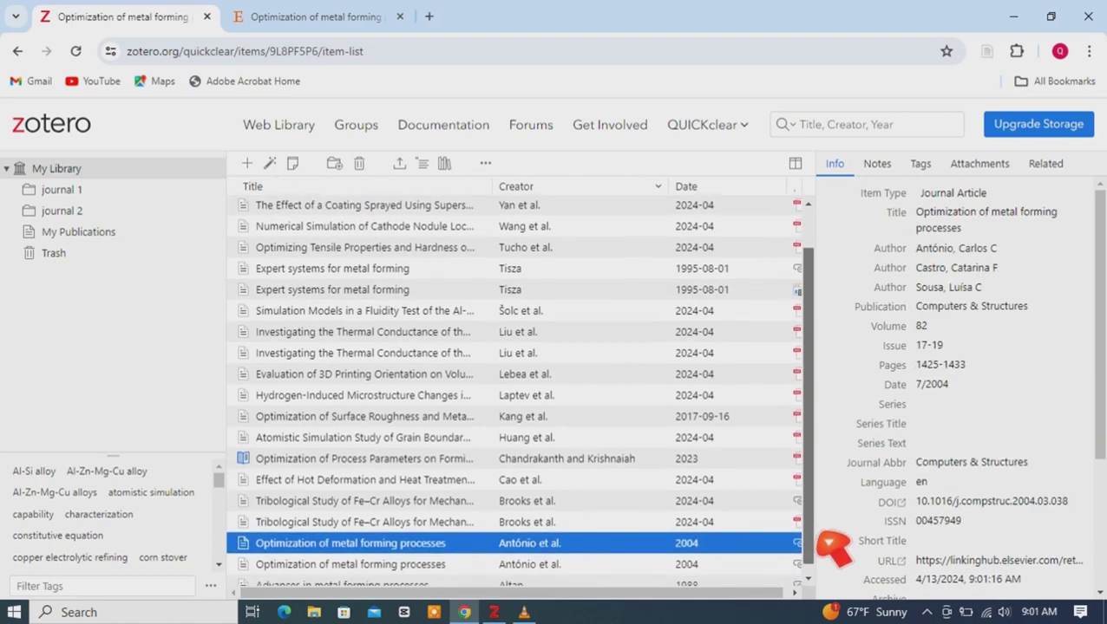